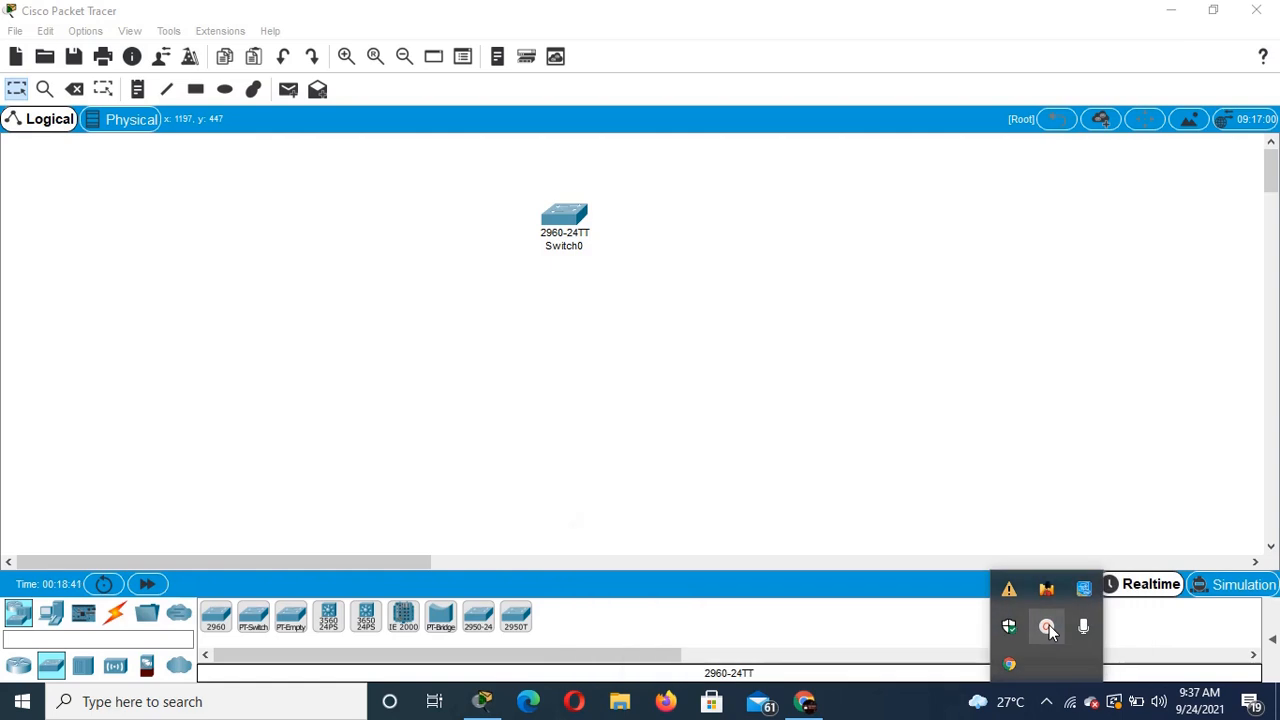
{"action": "left_click", "coordinate": [1042, 704]}
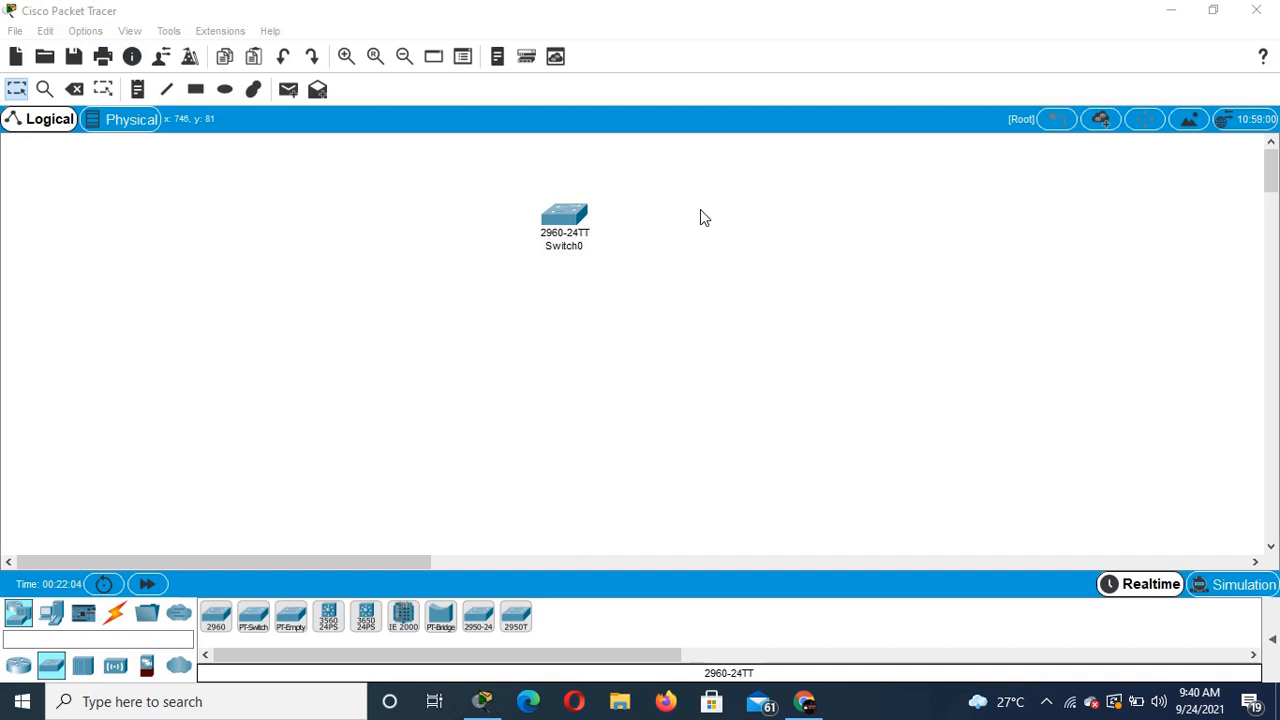
Step: Place two PCs side by side below and to the left of Switch0
{"action": "left_click", "coordinate": [51, 612]}
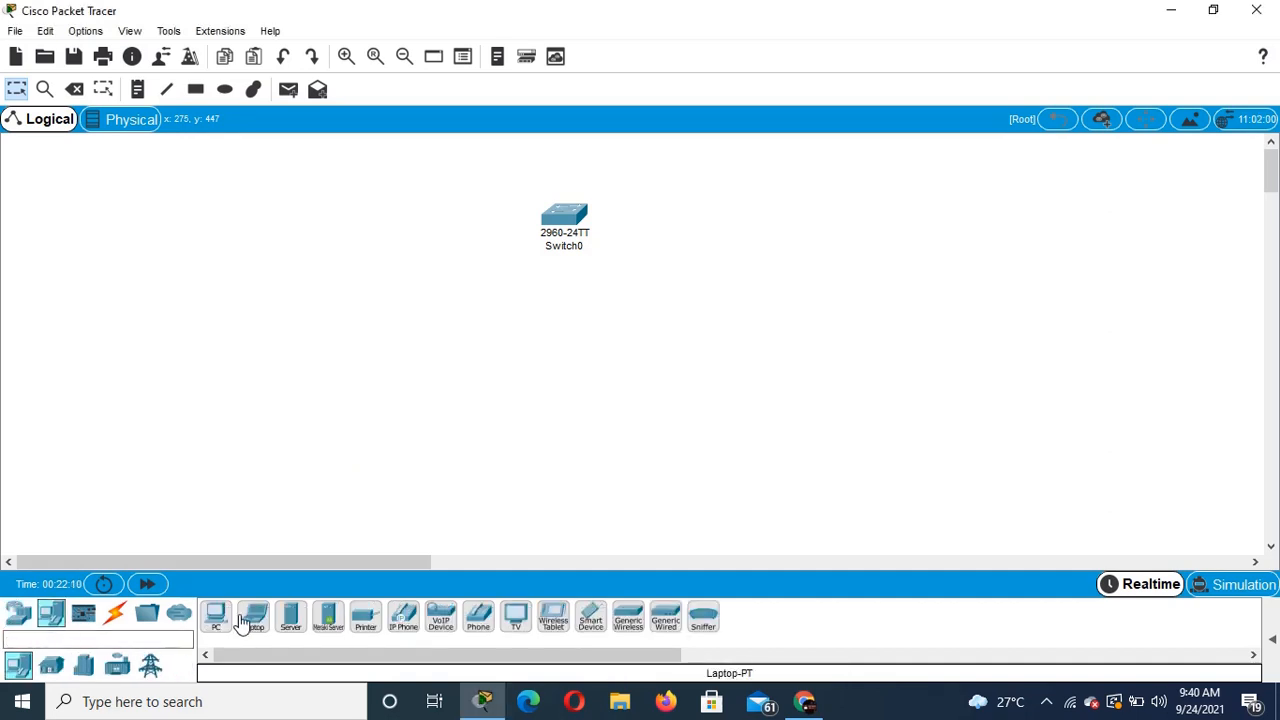
{"action": "left_click", "coordinate": [212, 622]}
{"action": "left_click", "coordinate": [360, 365]}
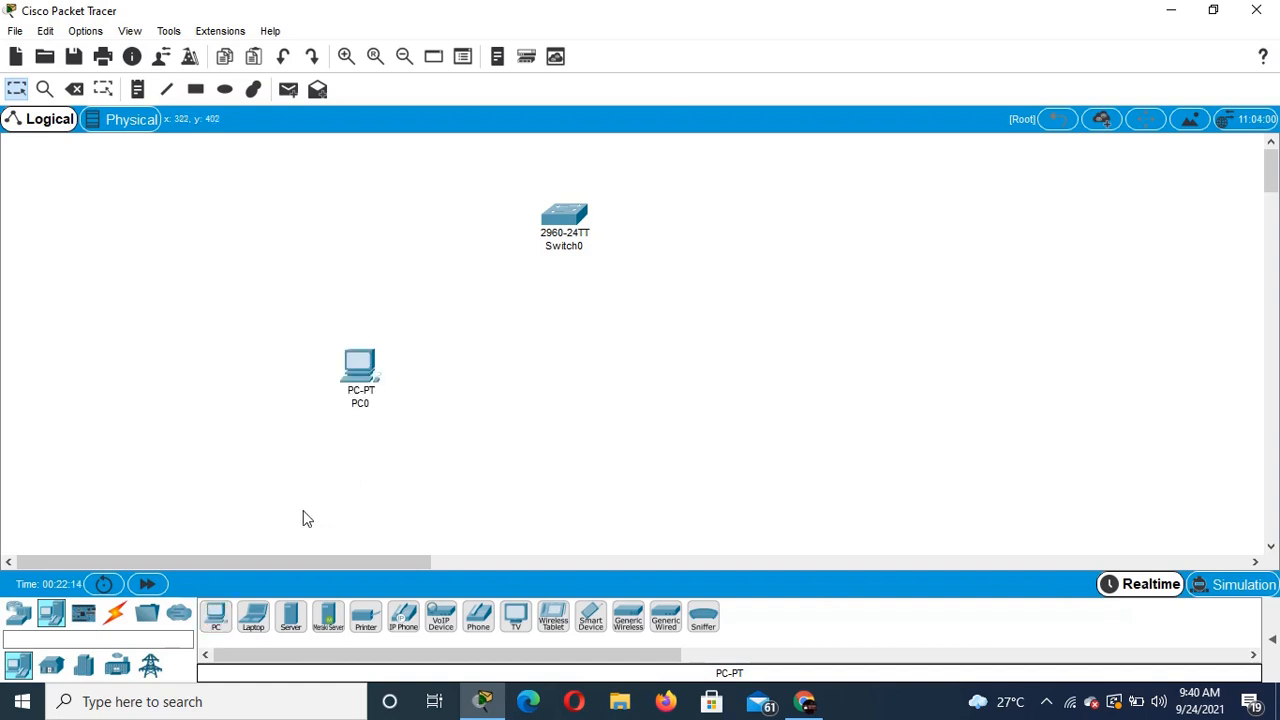
{"action": "left_click", "coordinate": [215, 615]}
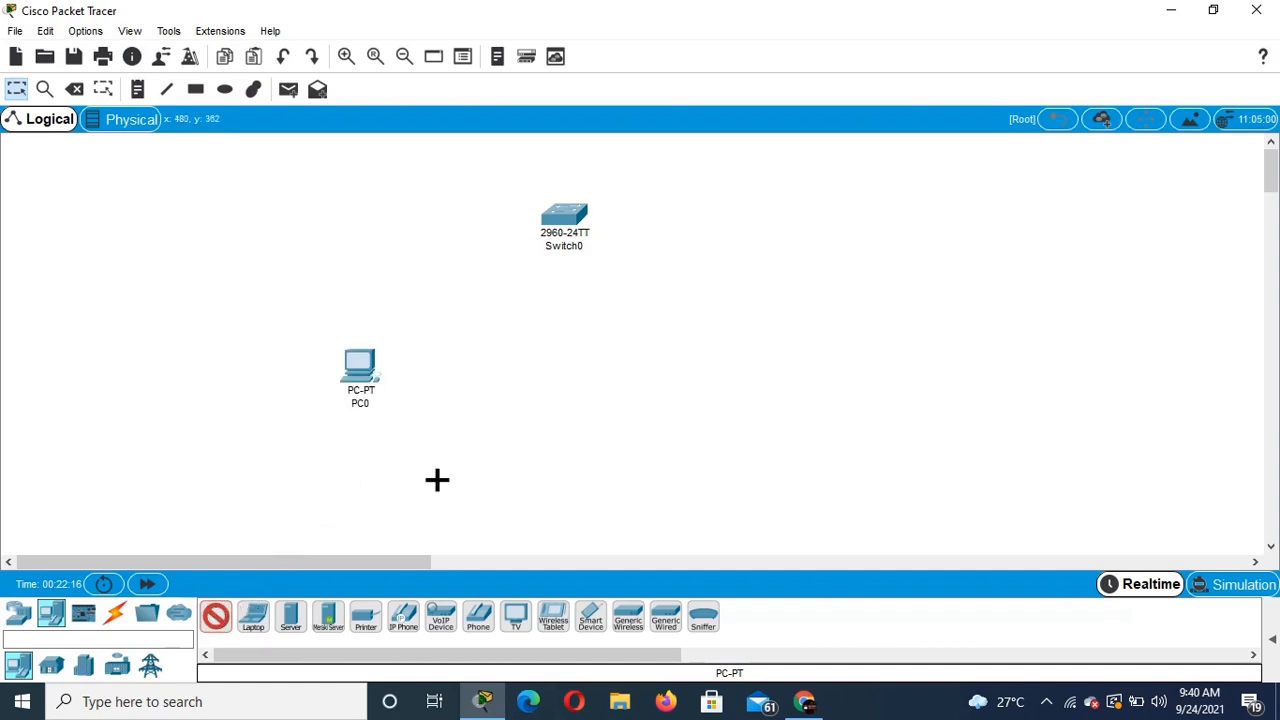
{"action": "left_click", "coordinate": [428, 392]}
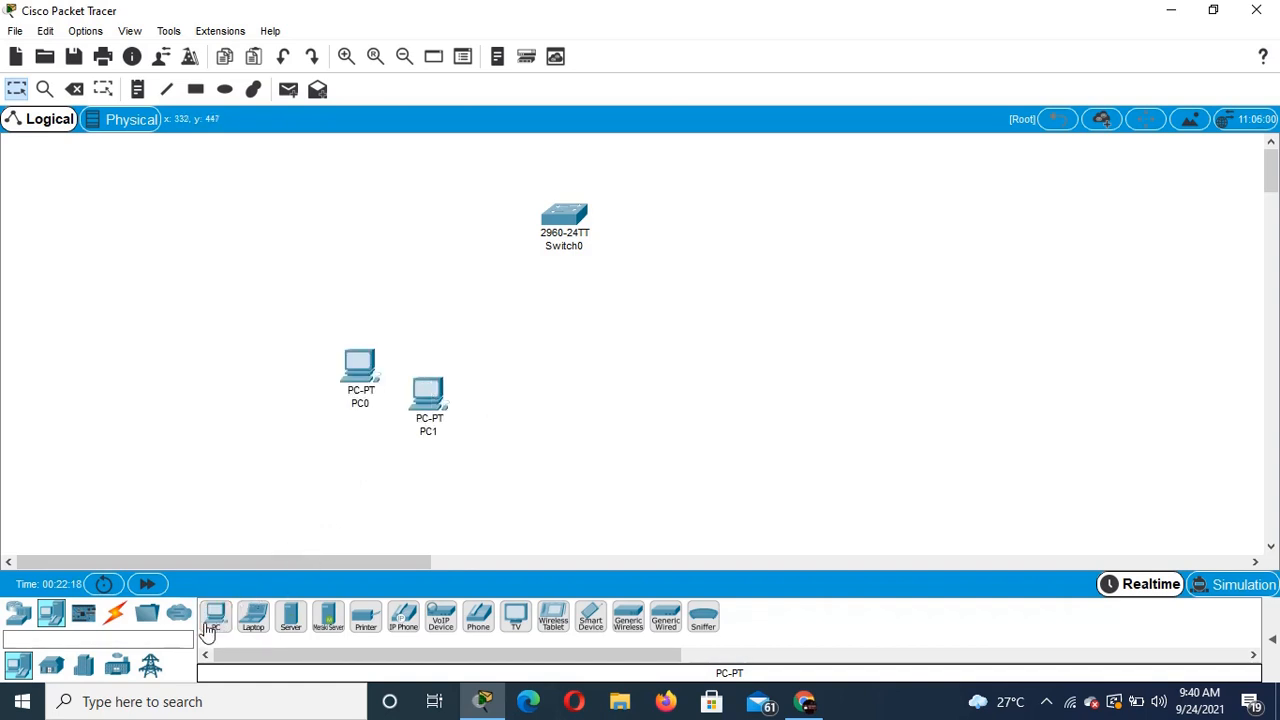
Step: Place two more PCs close together below Switch0, slightly to its right
{"action": "left_click", "coordinate": [215, 616]}
{"action": "left_click", "coordinate": [608, 376]}
{"action": "left_click", "coordinate": [215, 615]}
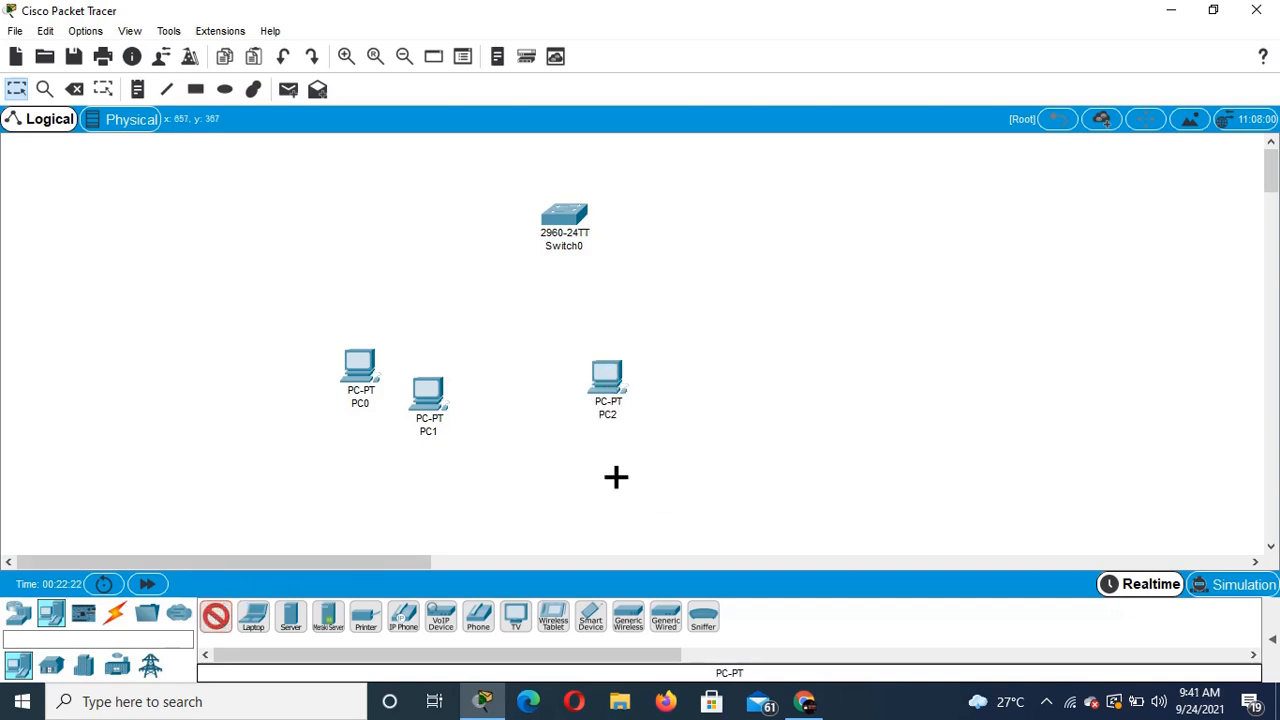
{"action": "left_click", "coordinate": [663, 394]}
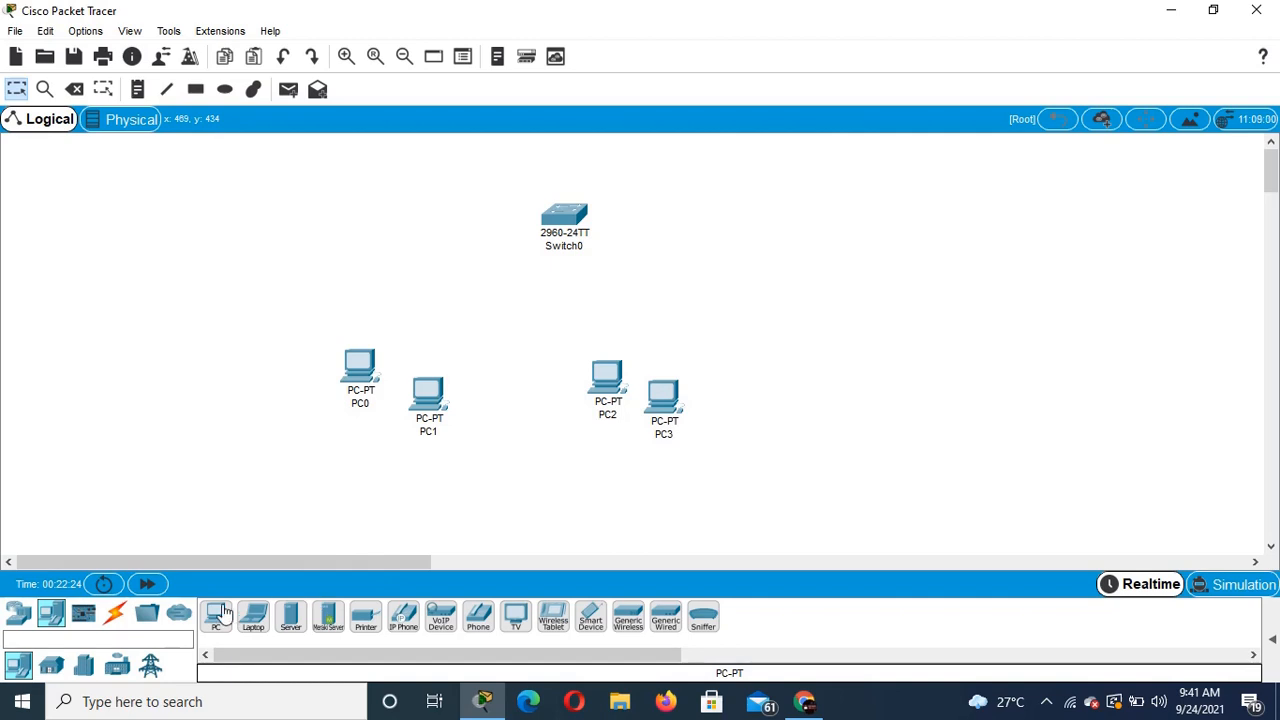
Step: Add two PCs in a row to the right of Switch0, level with the switch
{"action": "left_click", "coordinate": [218, 615]}
{"action": "left_click", "coordinate": [847, 298]}
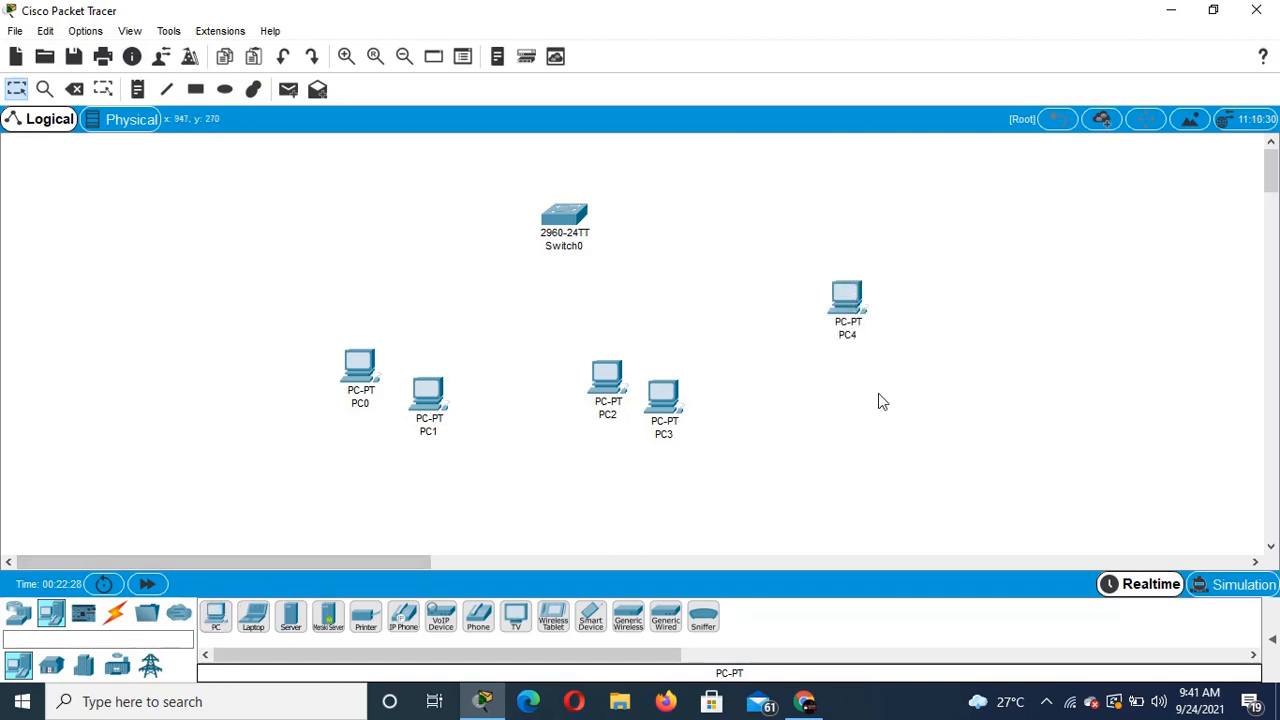
{"action": "left_click_drag", "start_coordinate": [858, 306], "coordinate": [758, 222]}
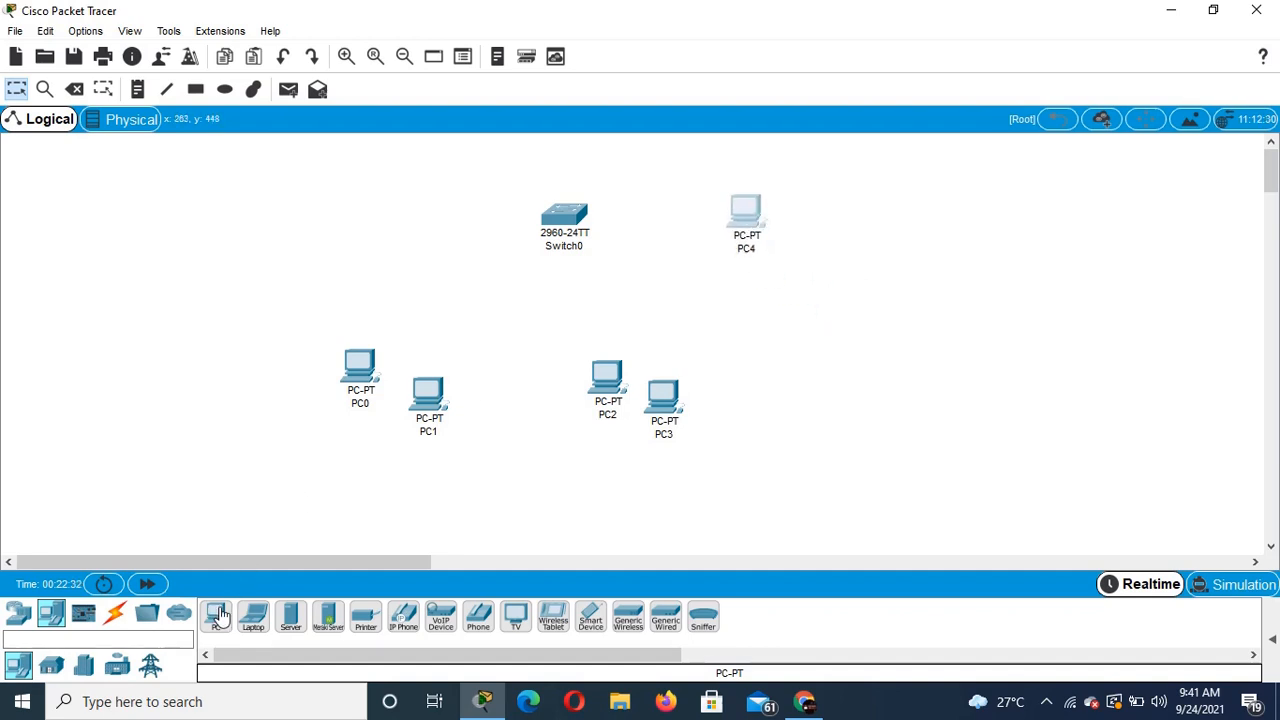
{"action": "left_click", "coordinate": [220, 615]}
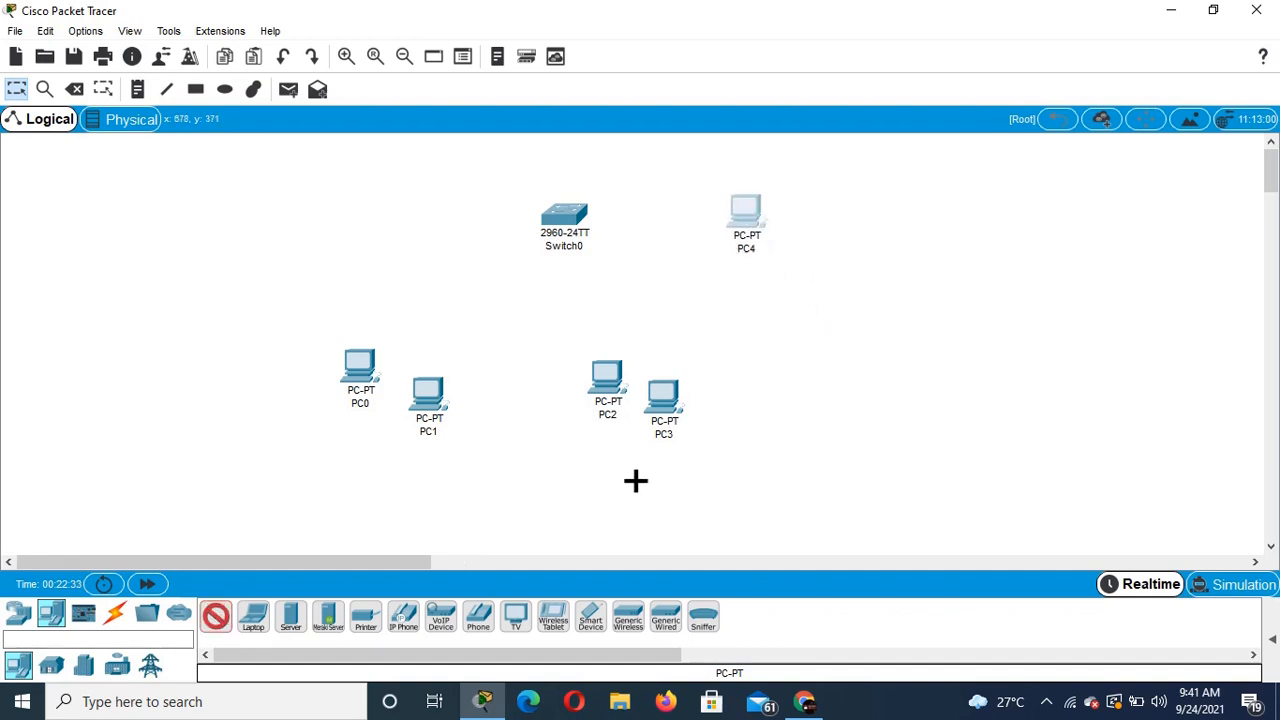
{"action": "left_click", "coordinate": [873, 210]}
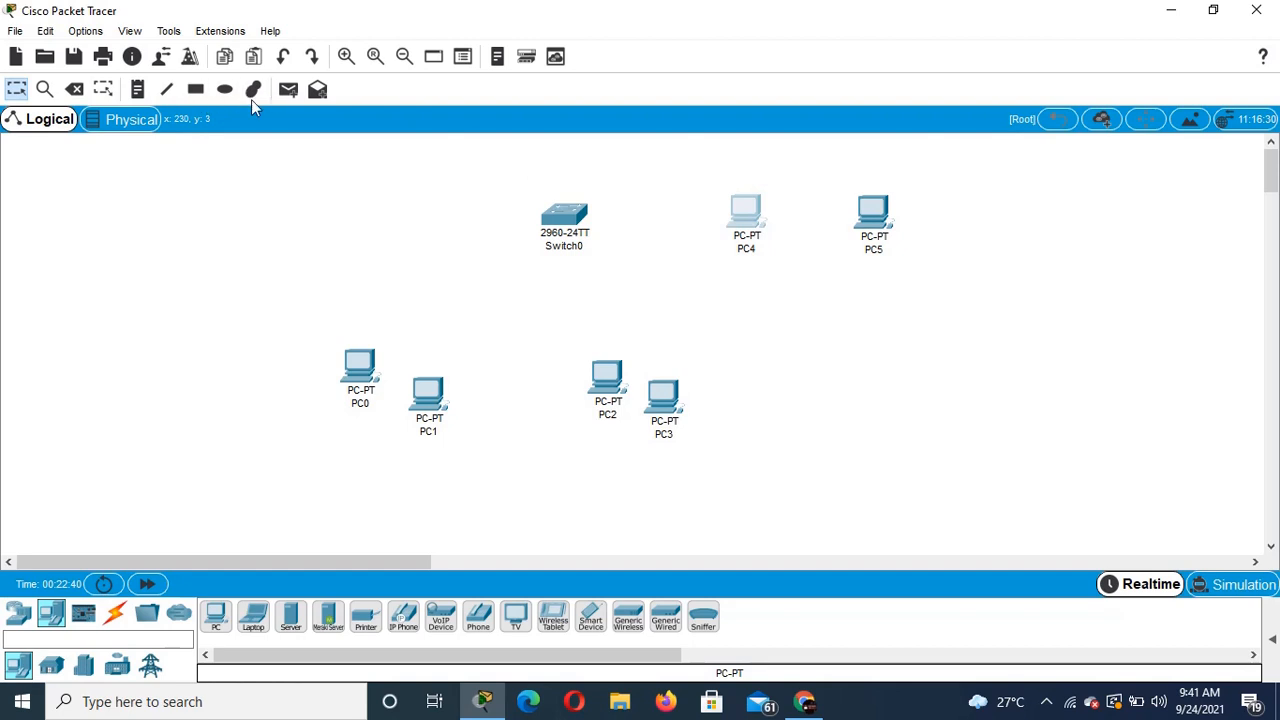
Step: Add a note reading "HR Department" to the right of PC5
{"action": "left_click", "coordinate": [138, 90]}
{"action": "left_click", "coordinate": [920, 204]}
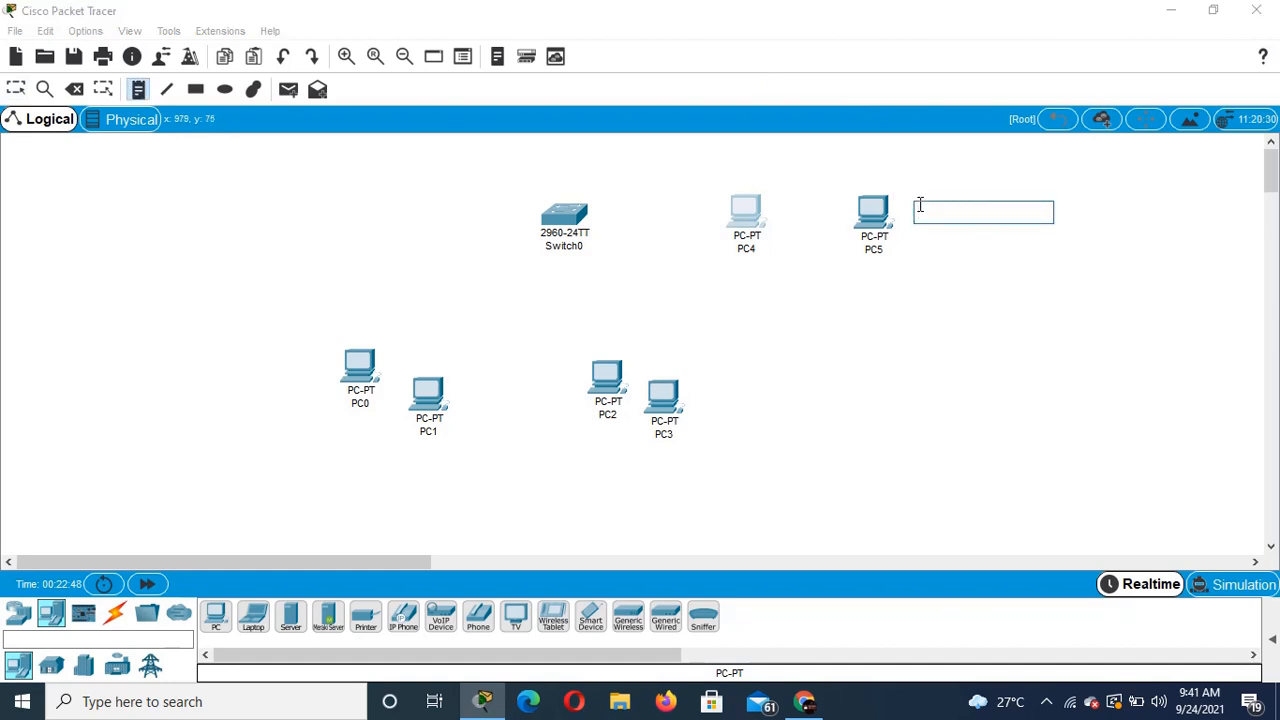
{"action": "type", "text": "HR Department"}
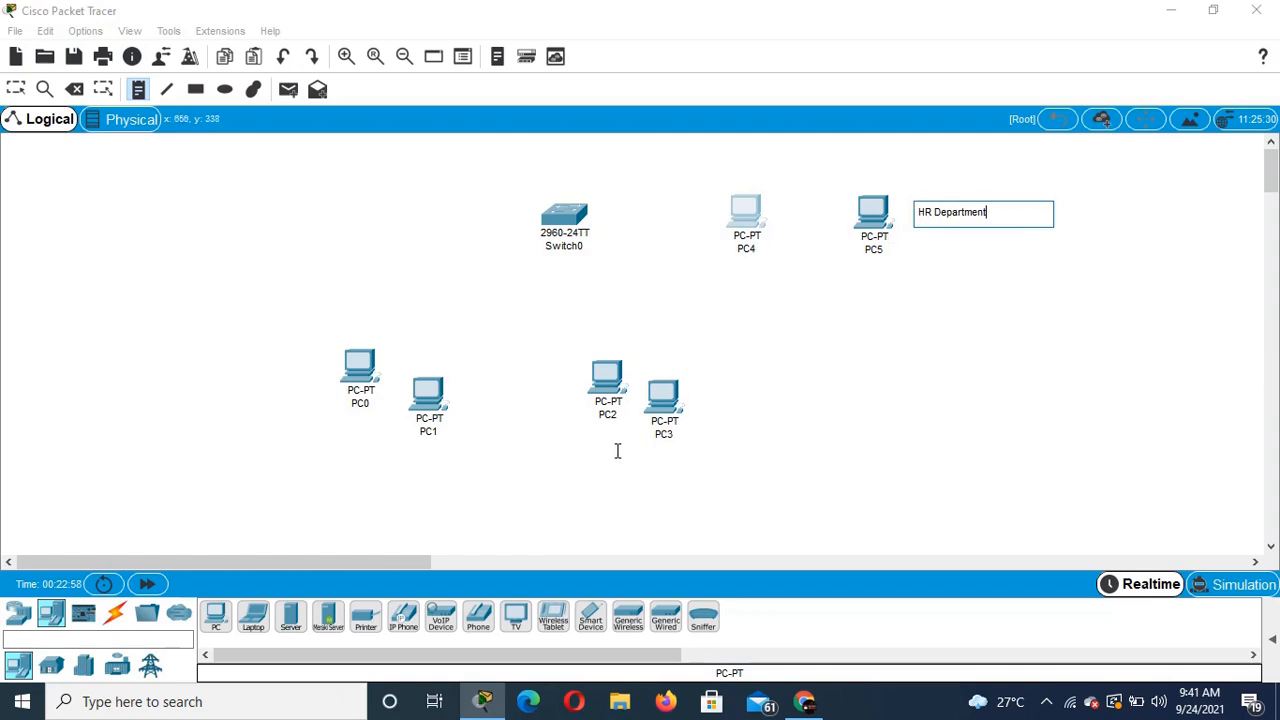
Step: Add the notes "IT department" below PC2 and PC3 and "Accounting Department" below PC0 and PC1
{"action": "left_click", "coordinate": [617, 451]}
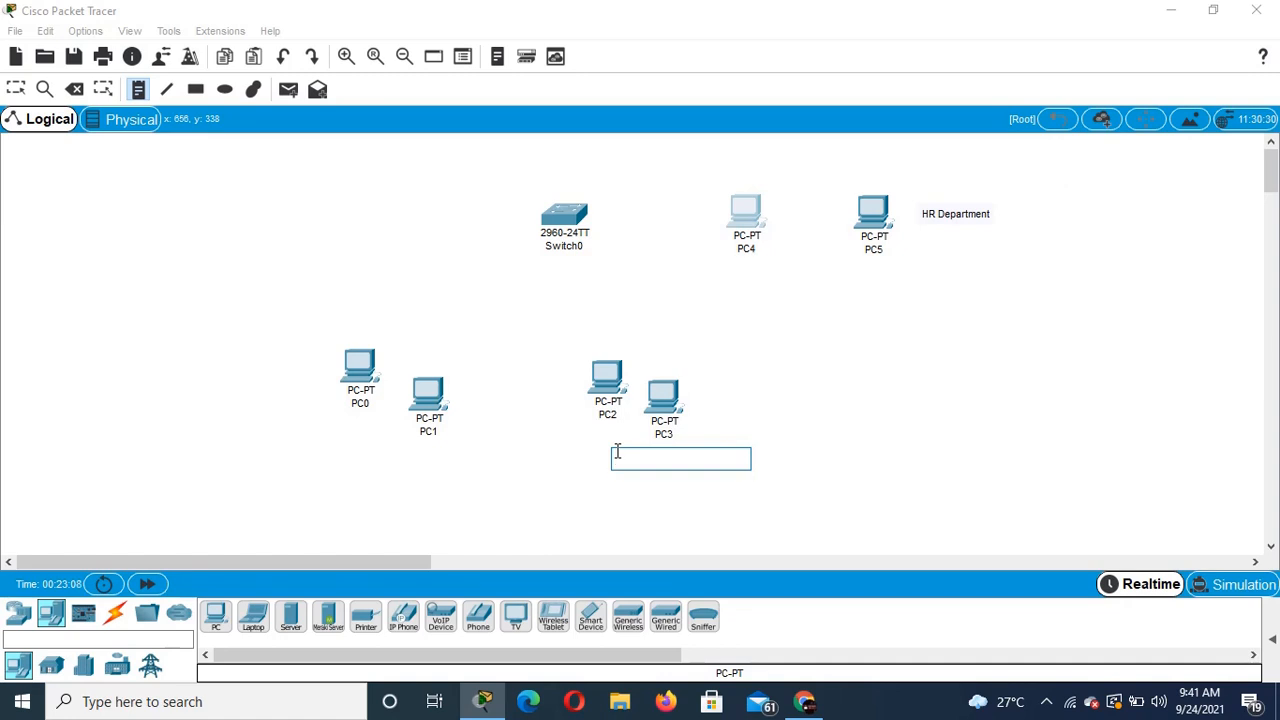
{"action": "type", "text": "I"}
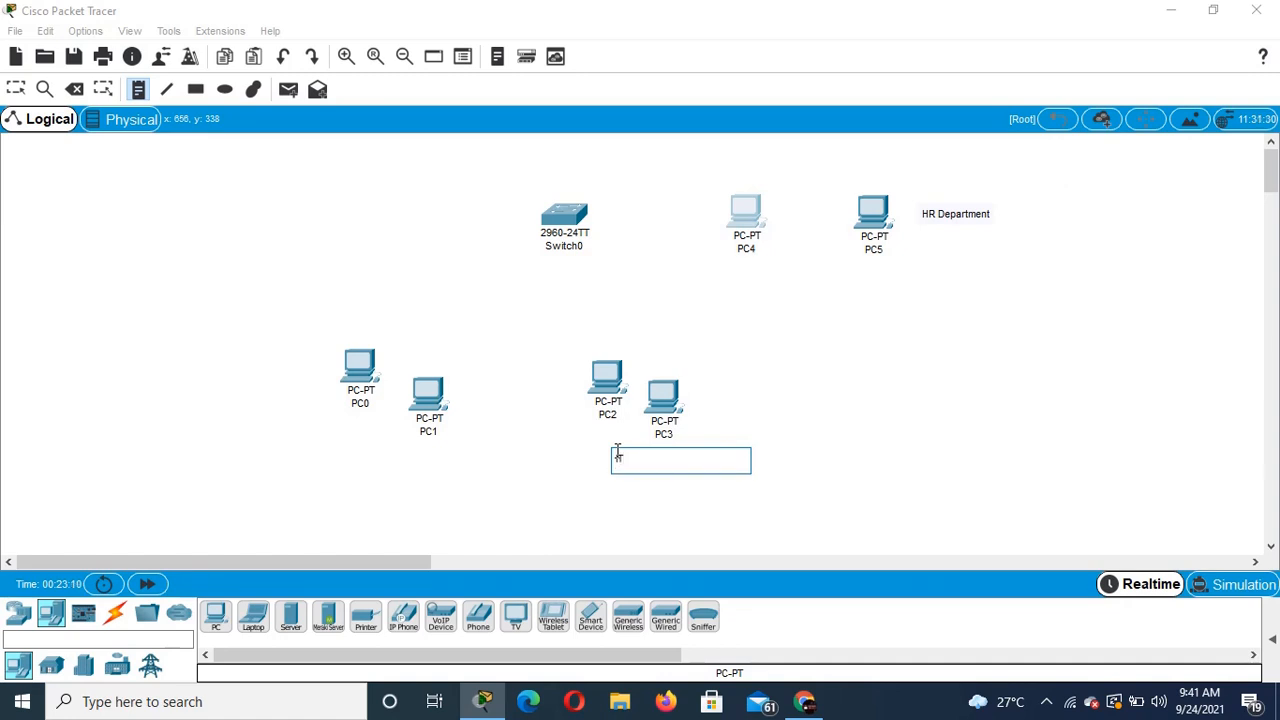
{"action": "type", "text": "T department"}
{"action": "left_click", "coordinate": [332, 478]}
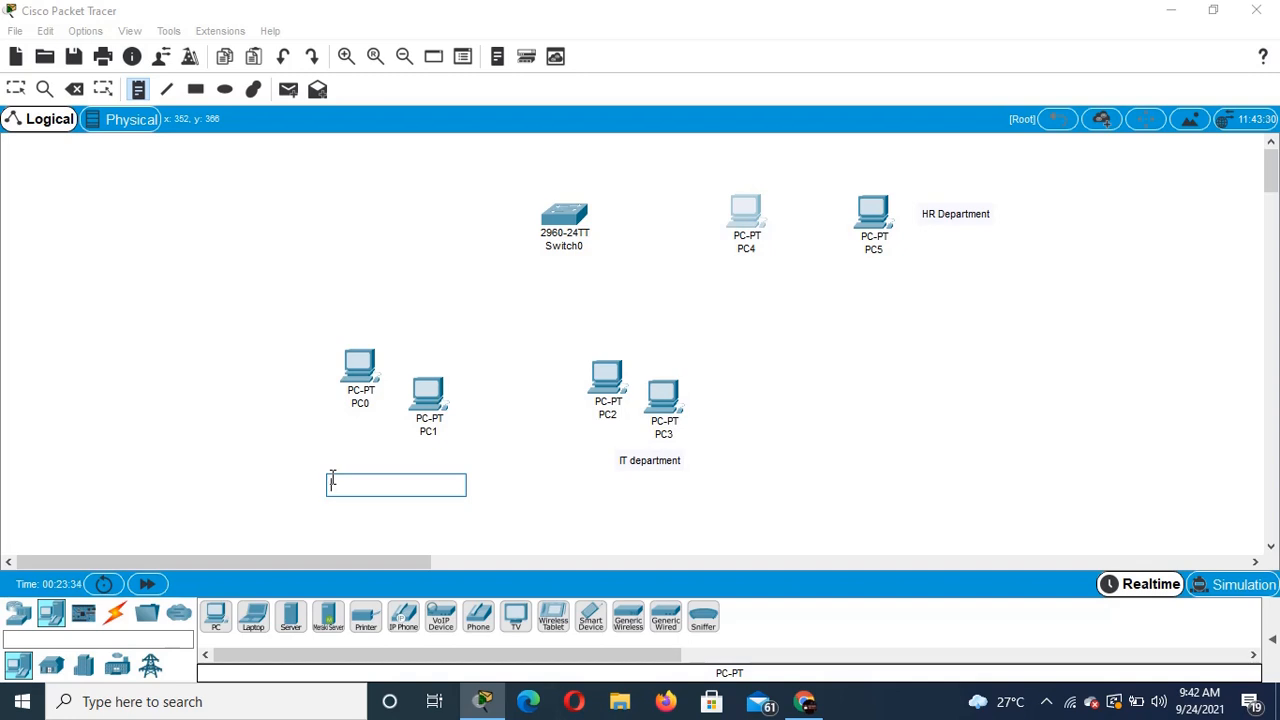
{"action": "type", "text": "Accounting Department"}
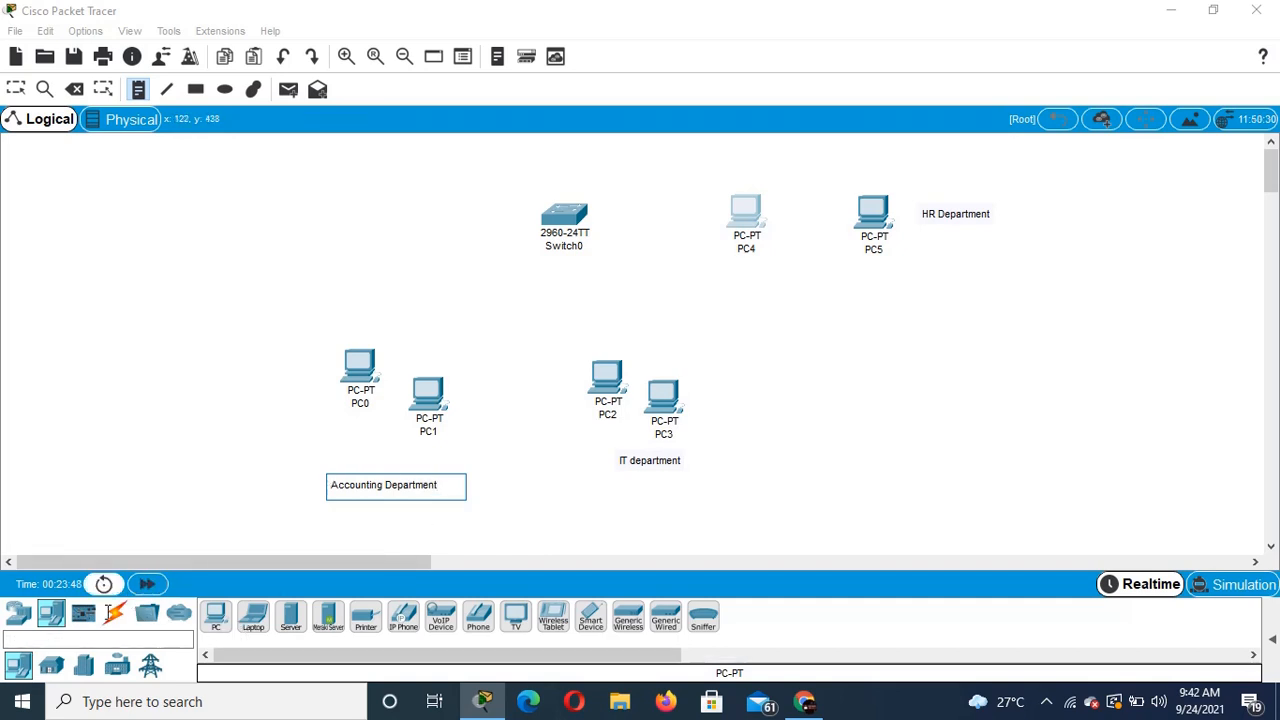
Step: Connect Switch0's FastEthernet0/1 port to PC4's FastEthernet0 port with a Copper Straight-Through cable
{"action": "left_click", "coordinate": [114, 620]}
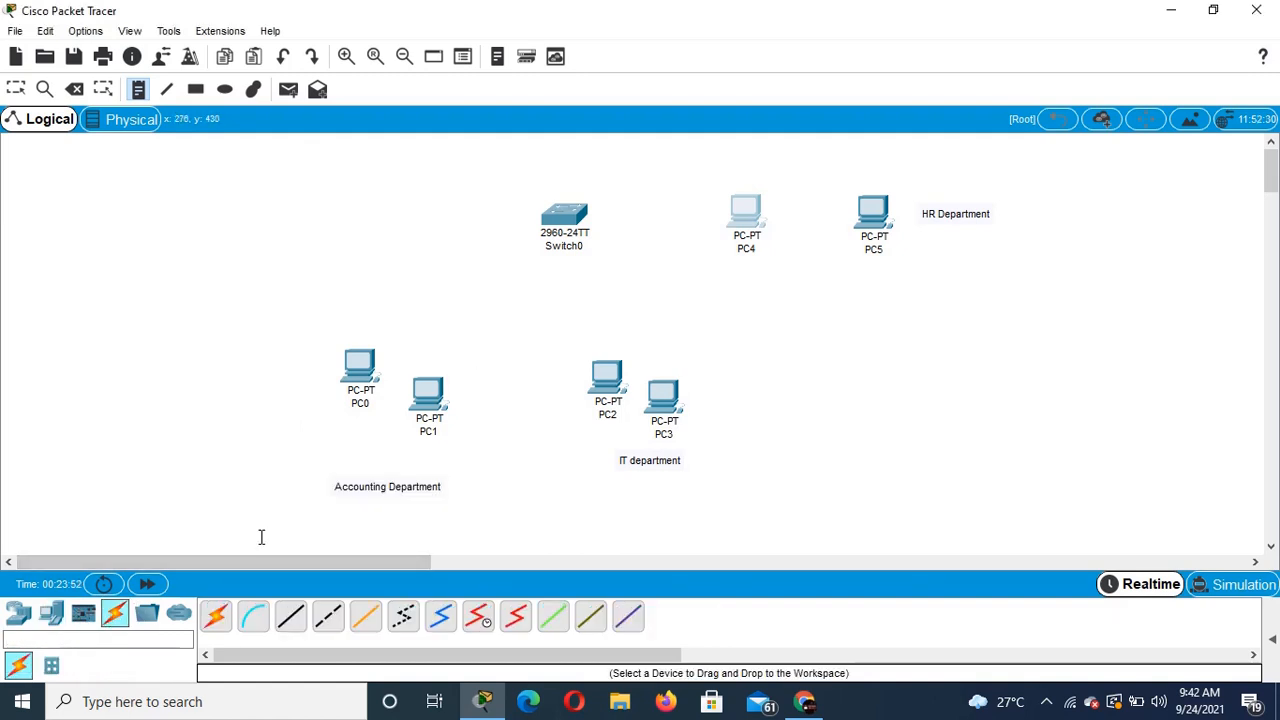
{"action": "left_click", "coordinate": [300, 625]}
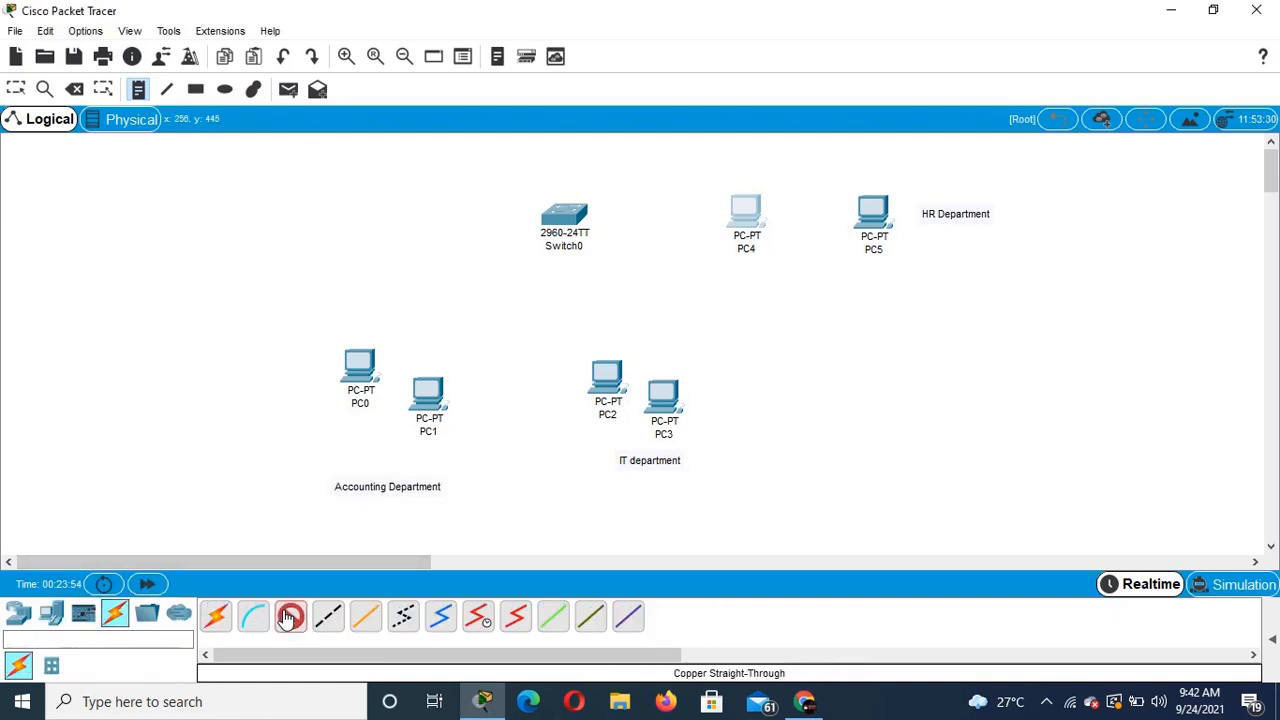
{"action": "left_click", "coordinate": [571, 228]}
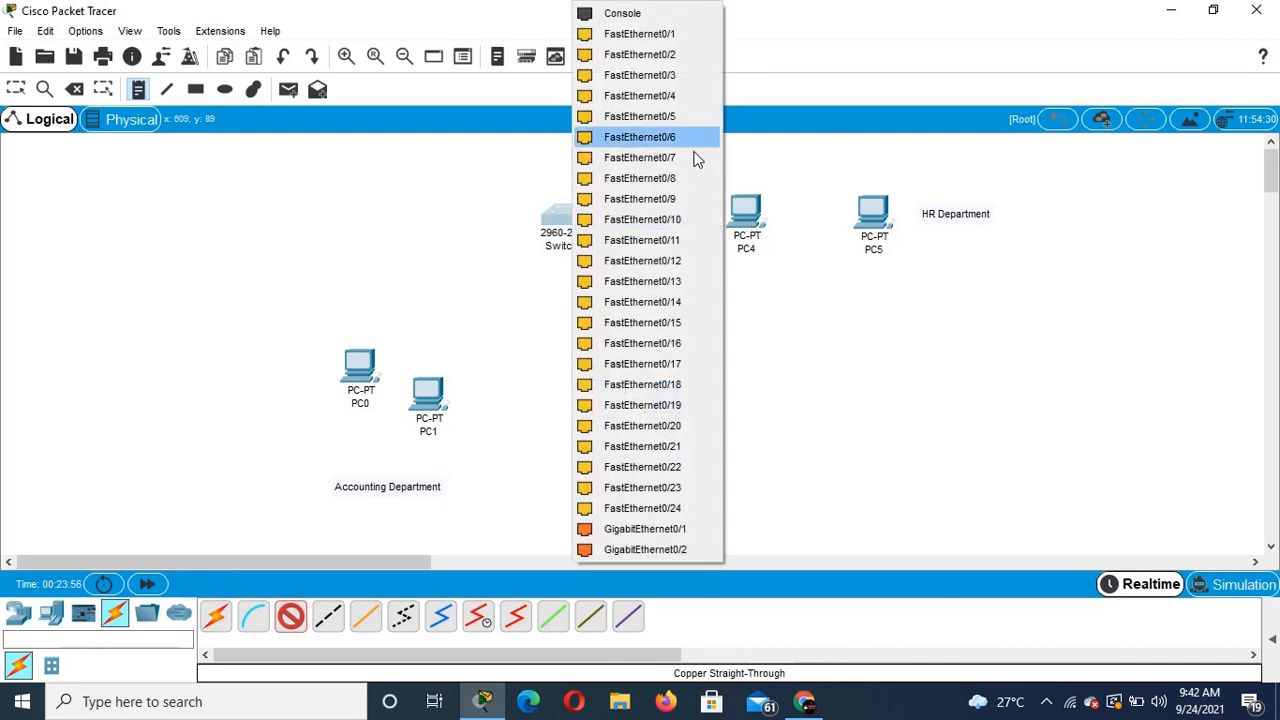
{"action": "left_click", "coordinate": [665, 36]}
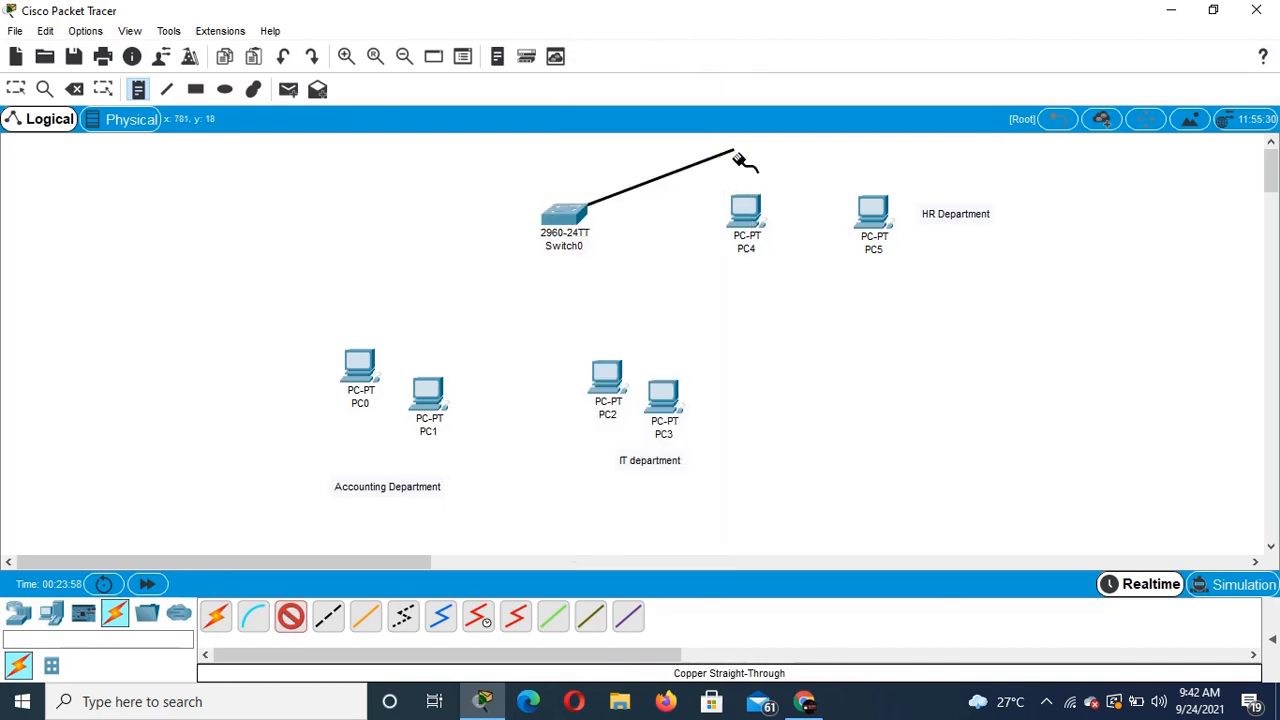
{"action": "left_click", "coordinate": [745, 212]}
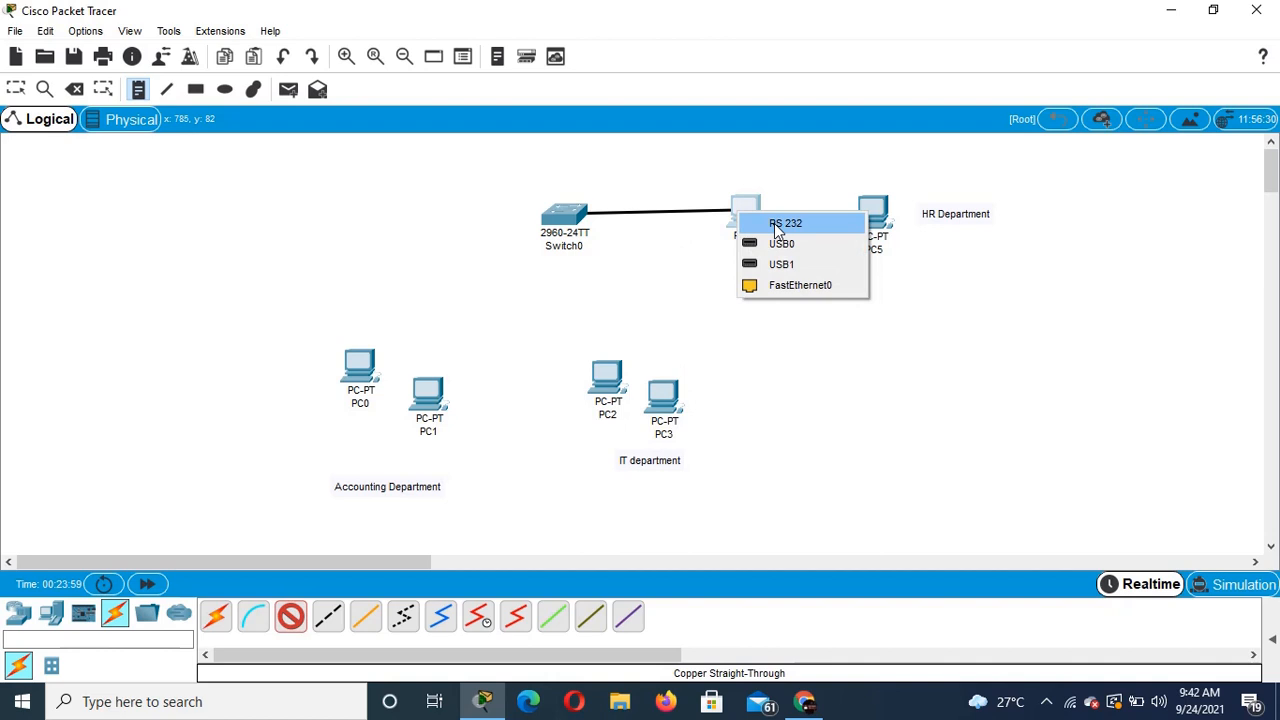
{"action": "left_click", "coordinate": [788, 286]}
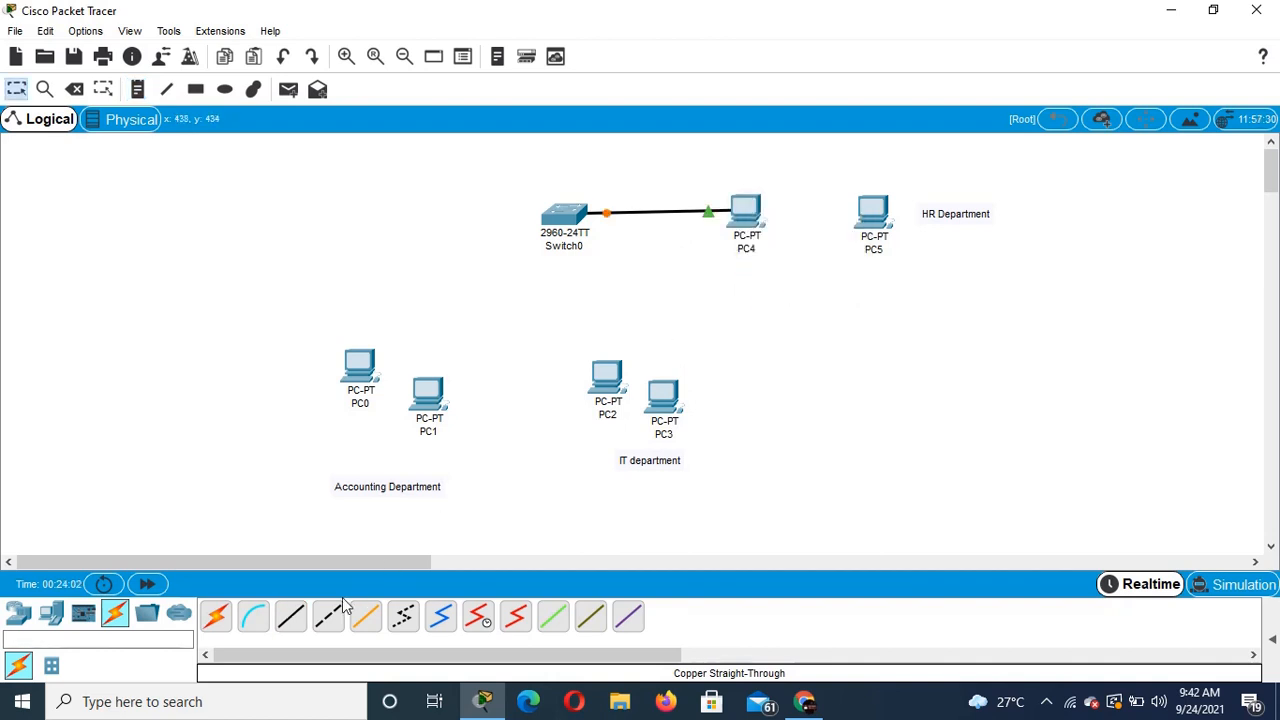
Step: Connect Switch0's FastEthernet0/2 port to PC5's FastEthernet0 port with a Copper Straight-Through cable
{"action": "left_click", "coordinate": [290, 615]}
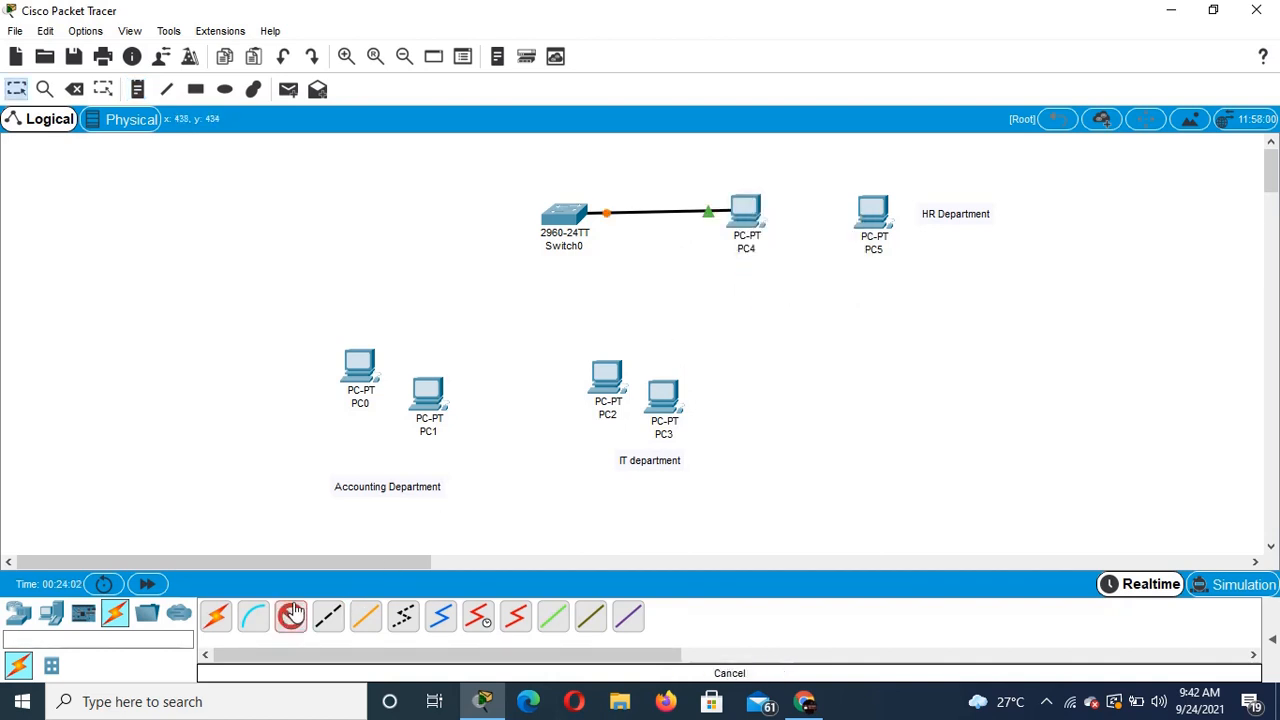
{"action": "left_click", "coordinate": [556, 238]}
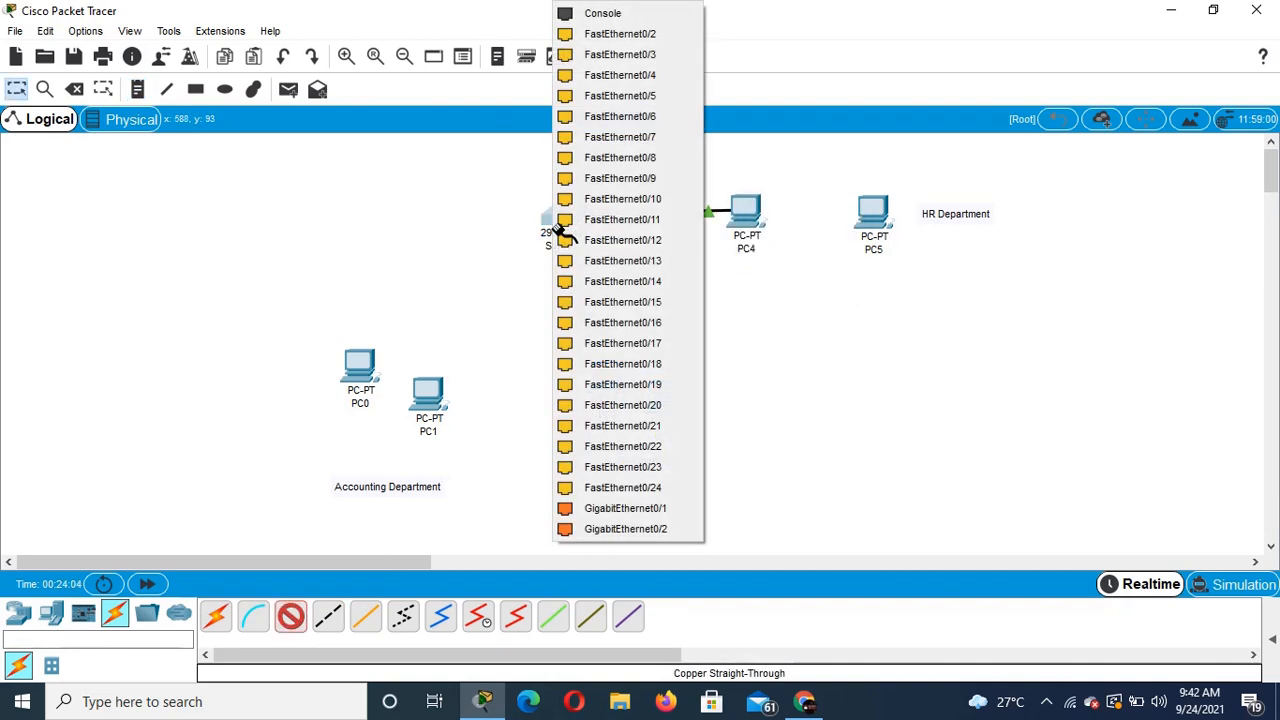
{"action": "left_click", "coordinate": [670, 37]}
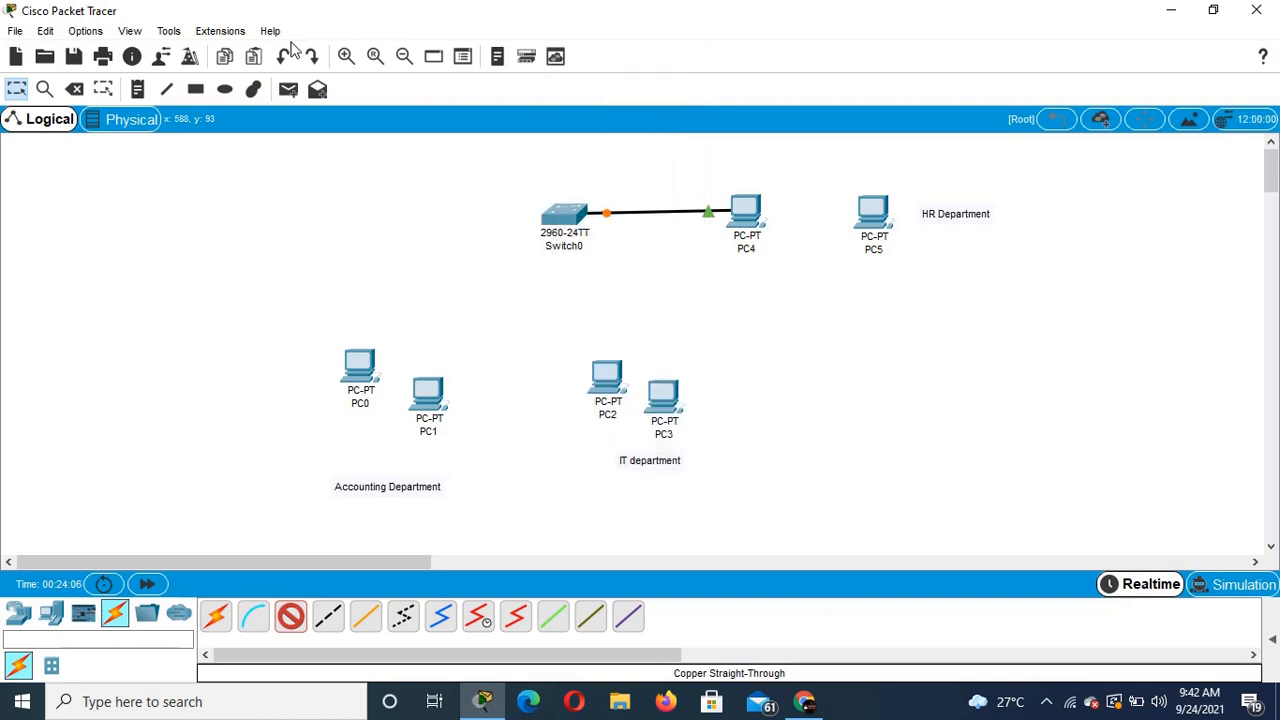
{"action": "left_click", "coordinate": [871, 209]}
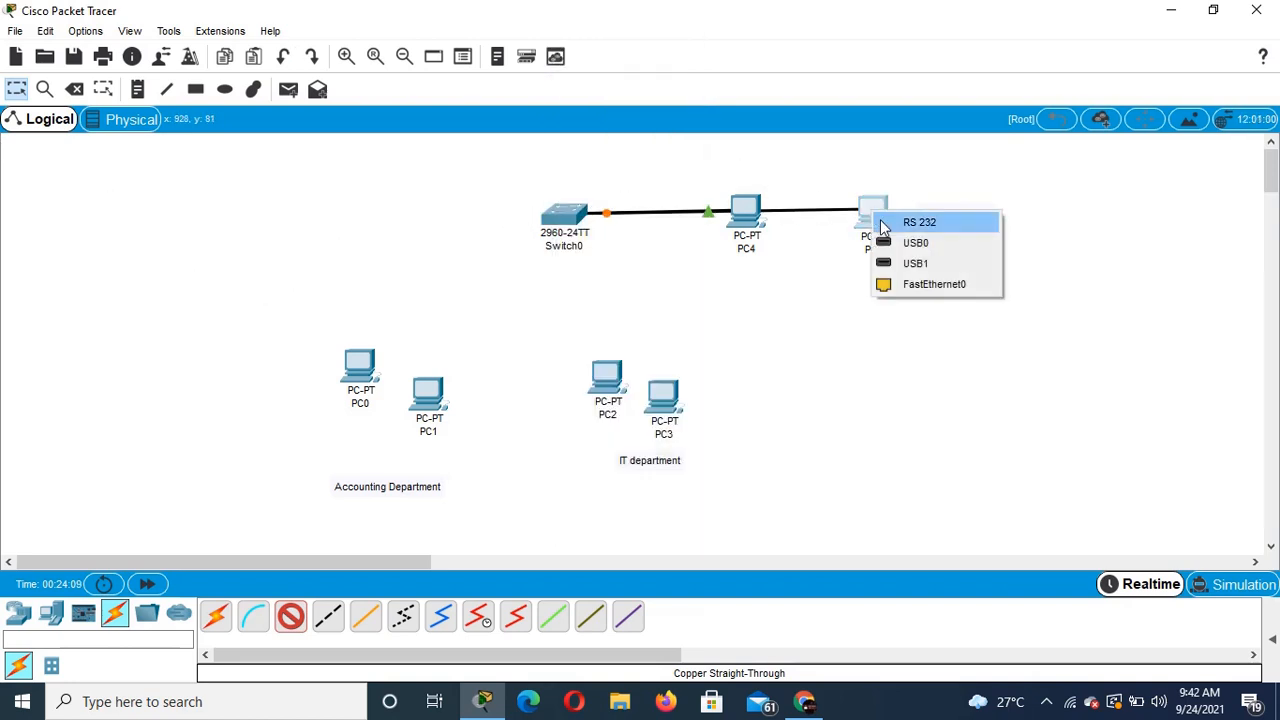
{"action": "left_click", "coordinate": [922, 284]}
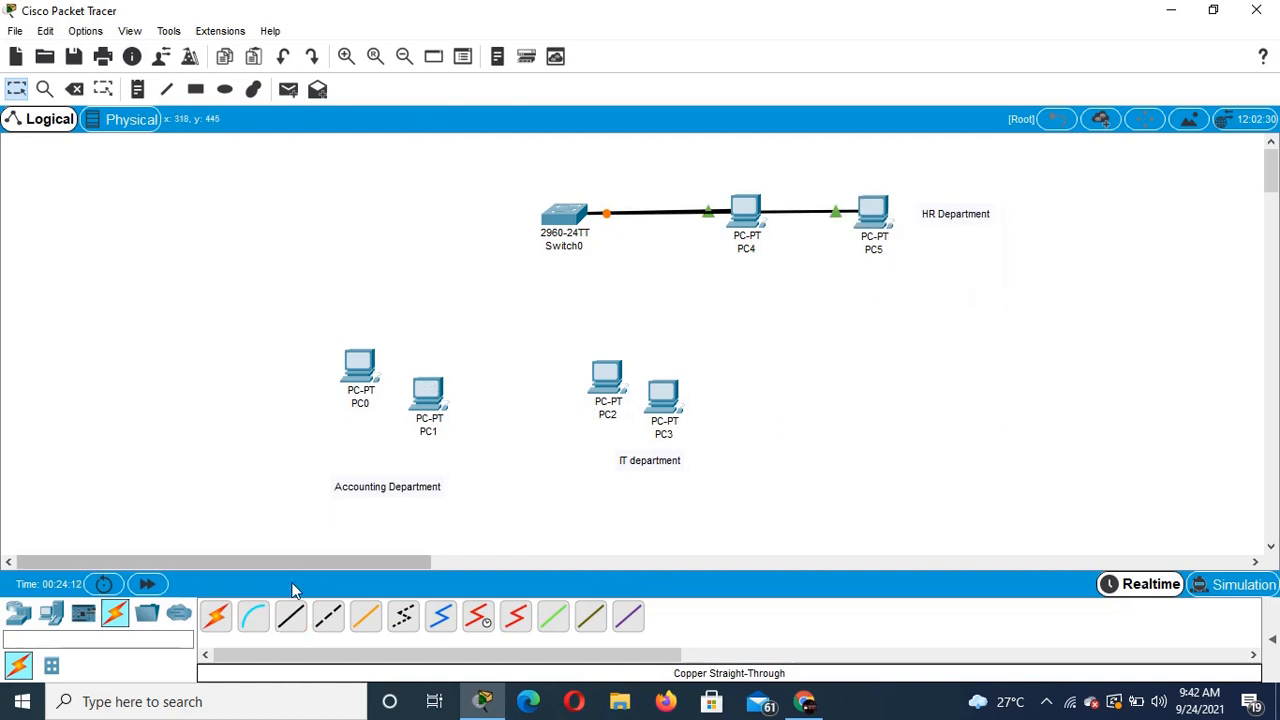
Step: Connect Switch0's FastEthernet0/3 port to PC2's FastEthernet0 port with a Copper Straight-Through cable
{"action": "left_click", "coordinate": [291, 618]}
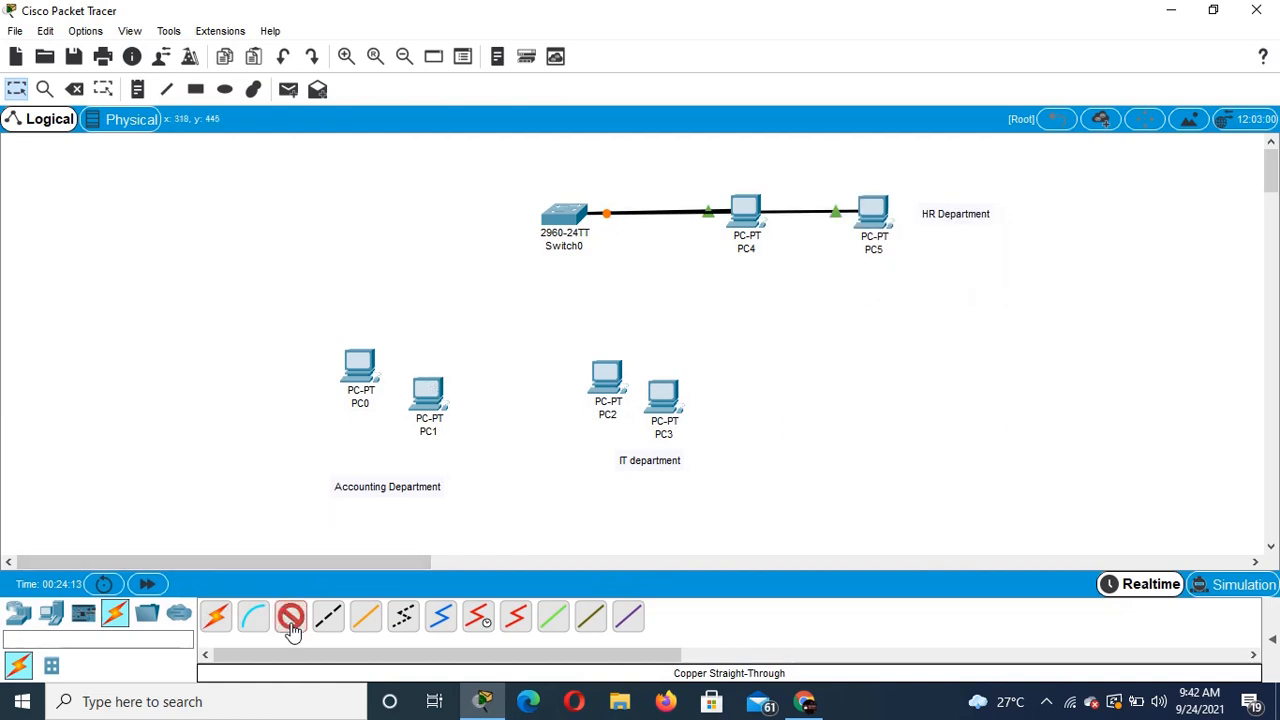
{"action": "left_click", "coordinate": [562, 217]}
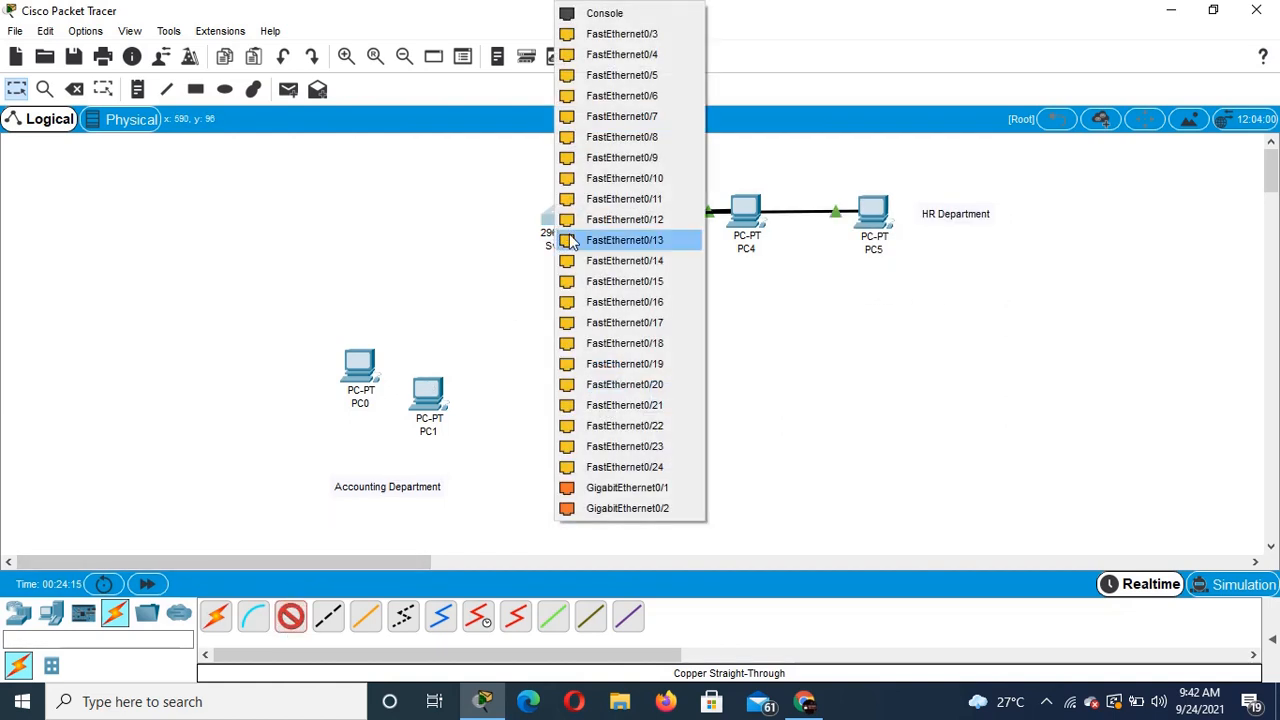
{"action": "left_click", "coordinate": [666, 36]}
{"action": "left_click", "coordinate": [605, 392]}
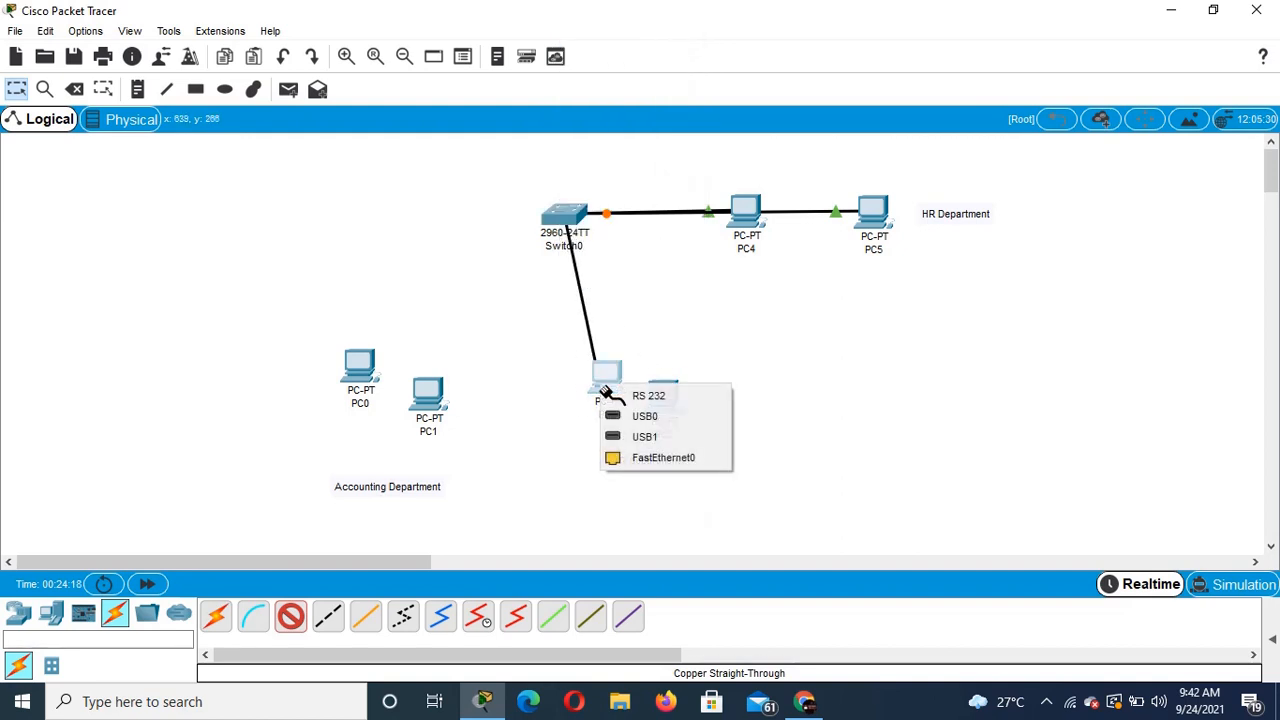
{"action": "left_click", "coordinate": [657, 458]}
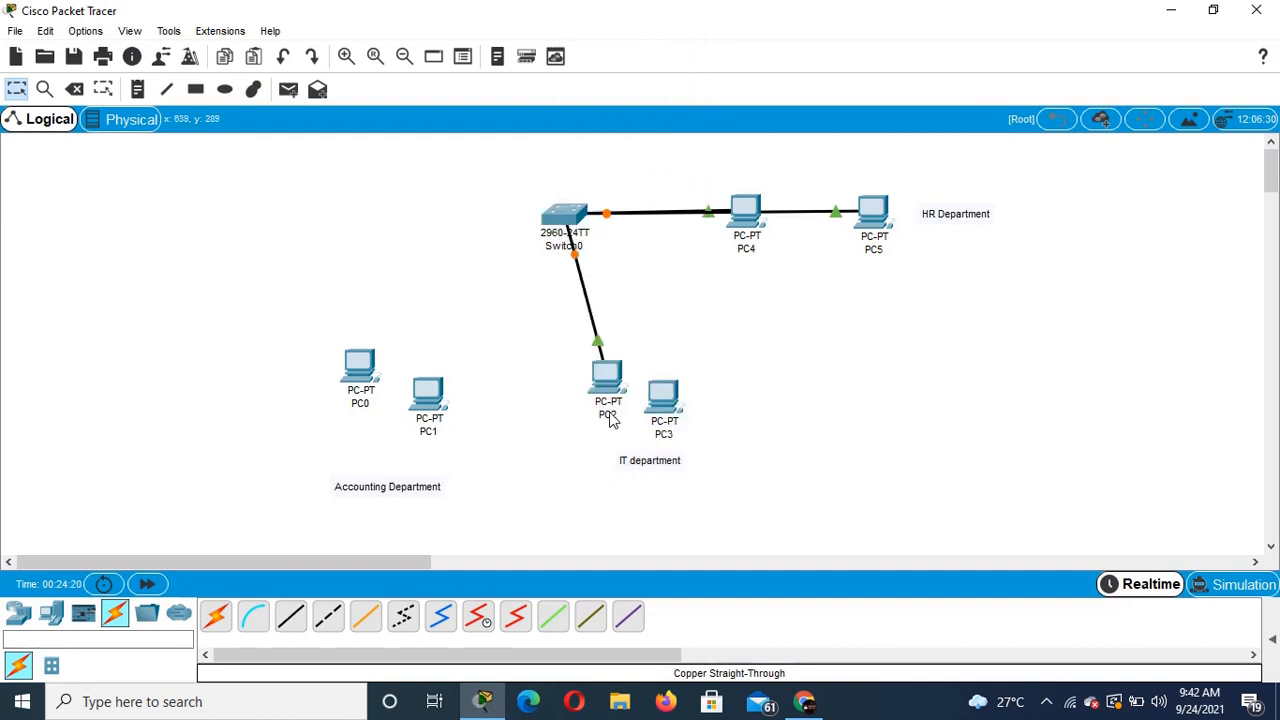
Step: Connect Switch0's FastEthernet0/4 port to PC3's FastEthernet0 port with a Copper Straight-Through cable
{"action": "left_click", "coordinate": [290, 615]}
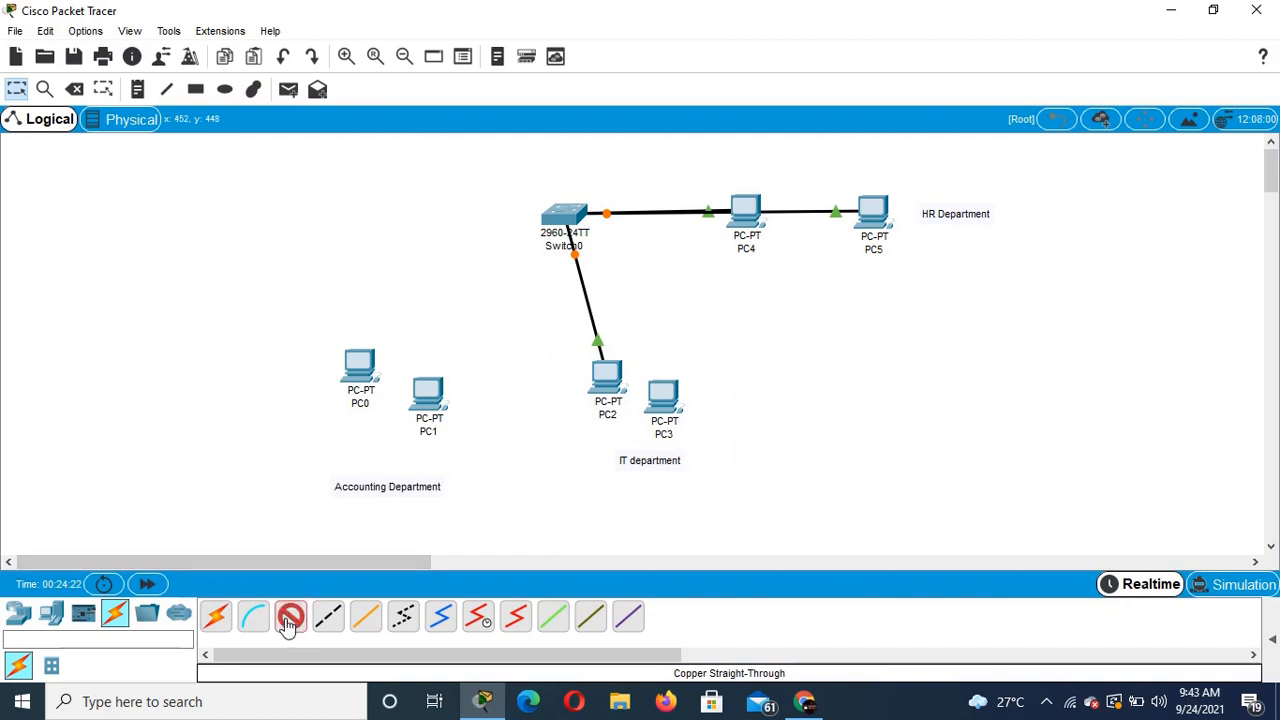
{"action": "left_click", "coordinate": [566, 228]}
{"action": "left_click", "coordinate": [672, 41]}
{"action": "left_click", "coordinate": [656, 405]}
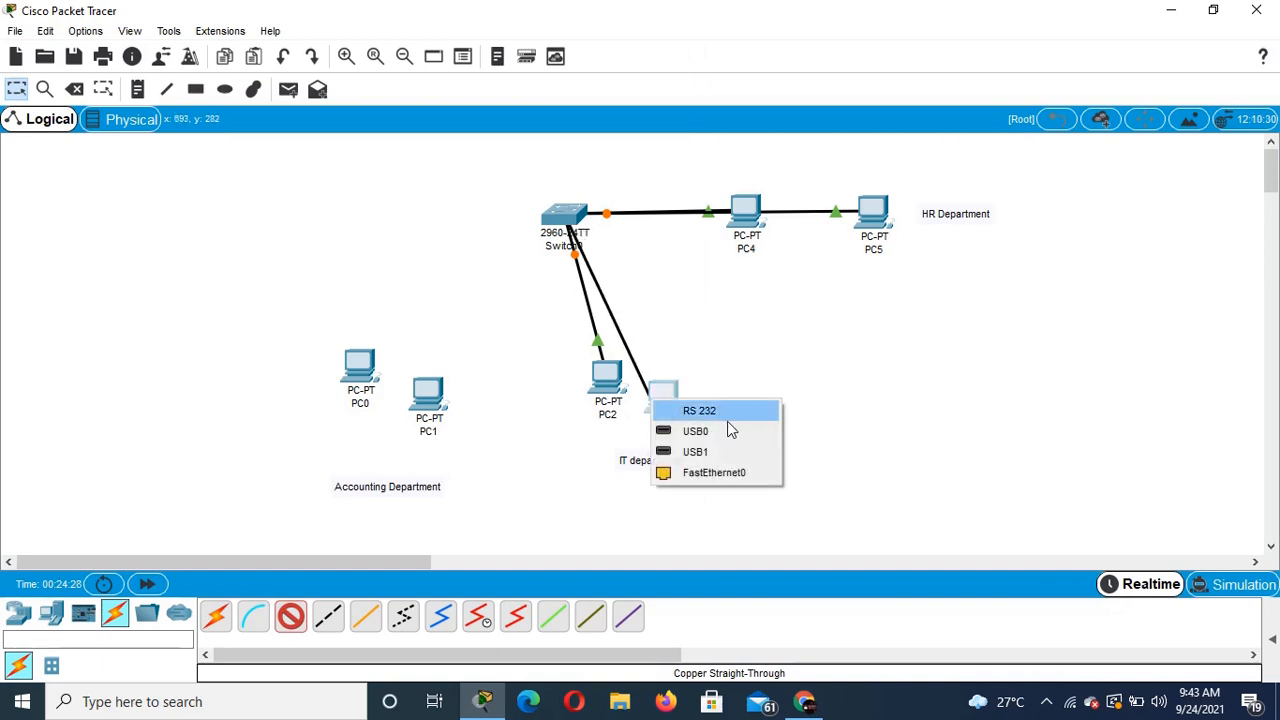
{"action": "left_click", "coordinate": [722, 474]}
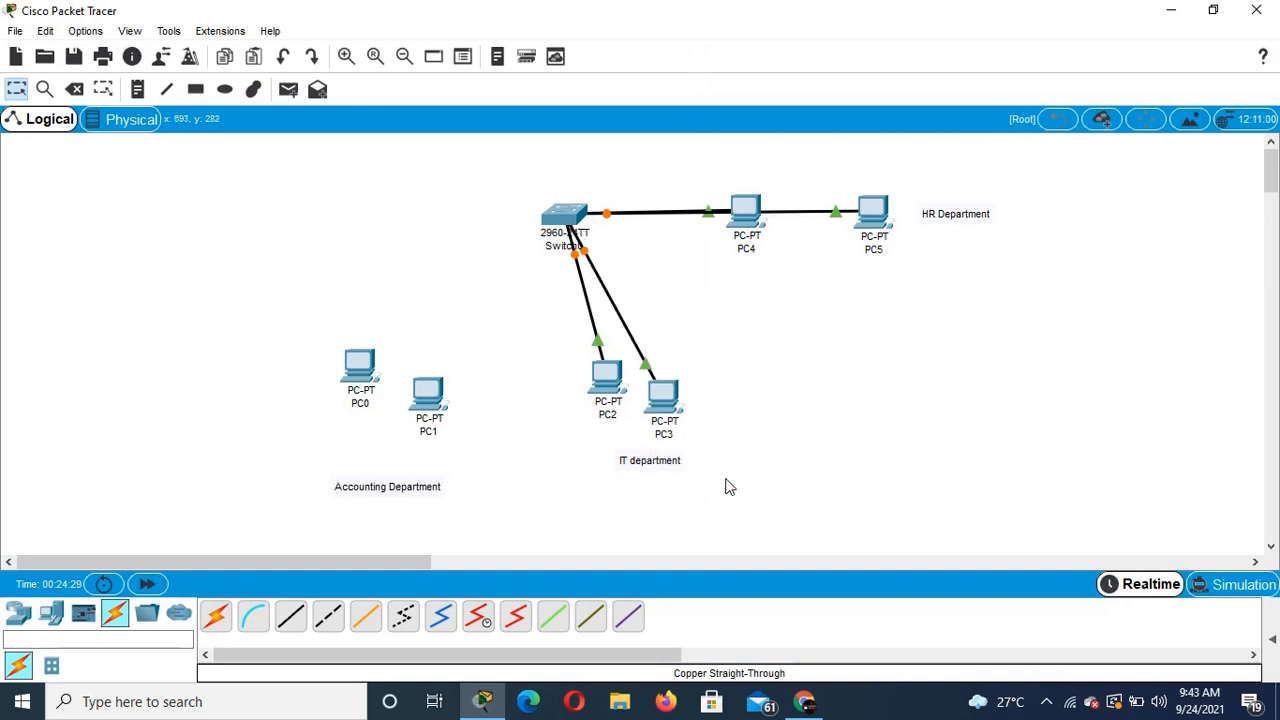
Step: Connect Switch0's FastEthernet0/5 port to PC0's FastEthernet0 port with a Copper Straight-Through cable
{"action": "left_click", "coordinate": [291, 616]}
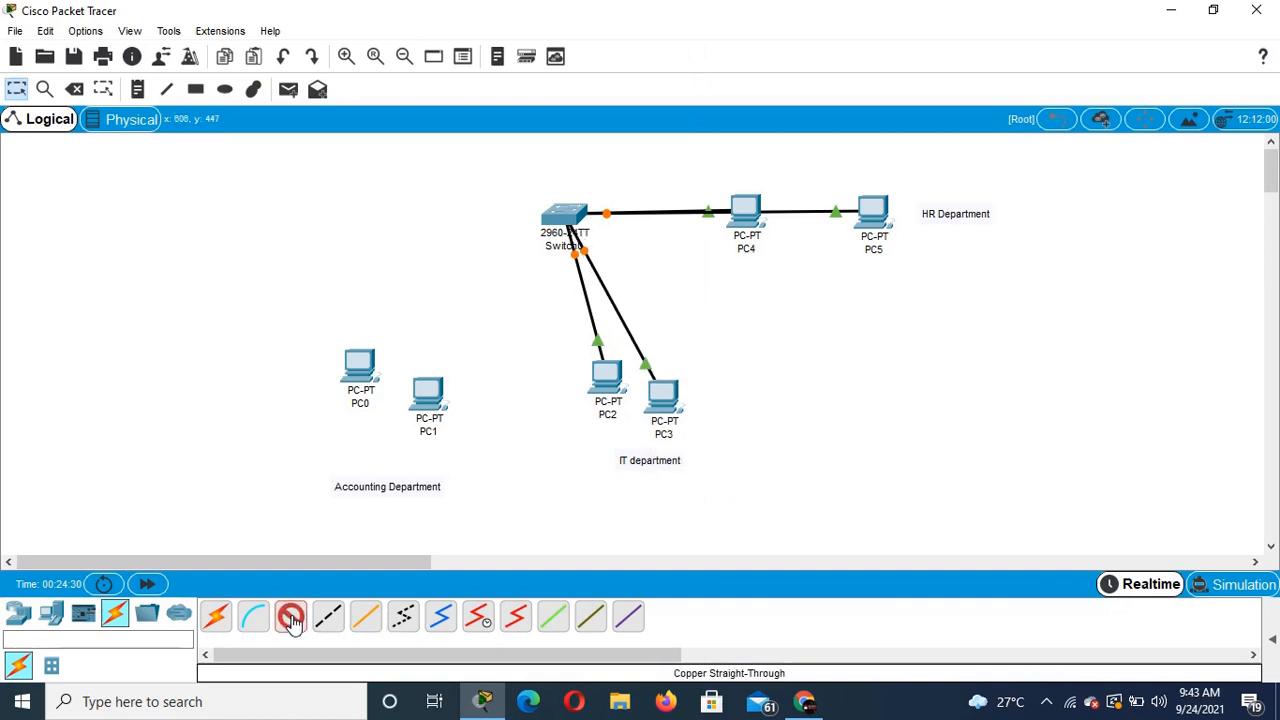
{"action": "left_click", "coordinate": [563, 228]}
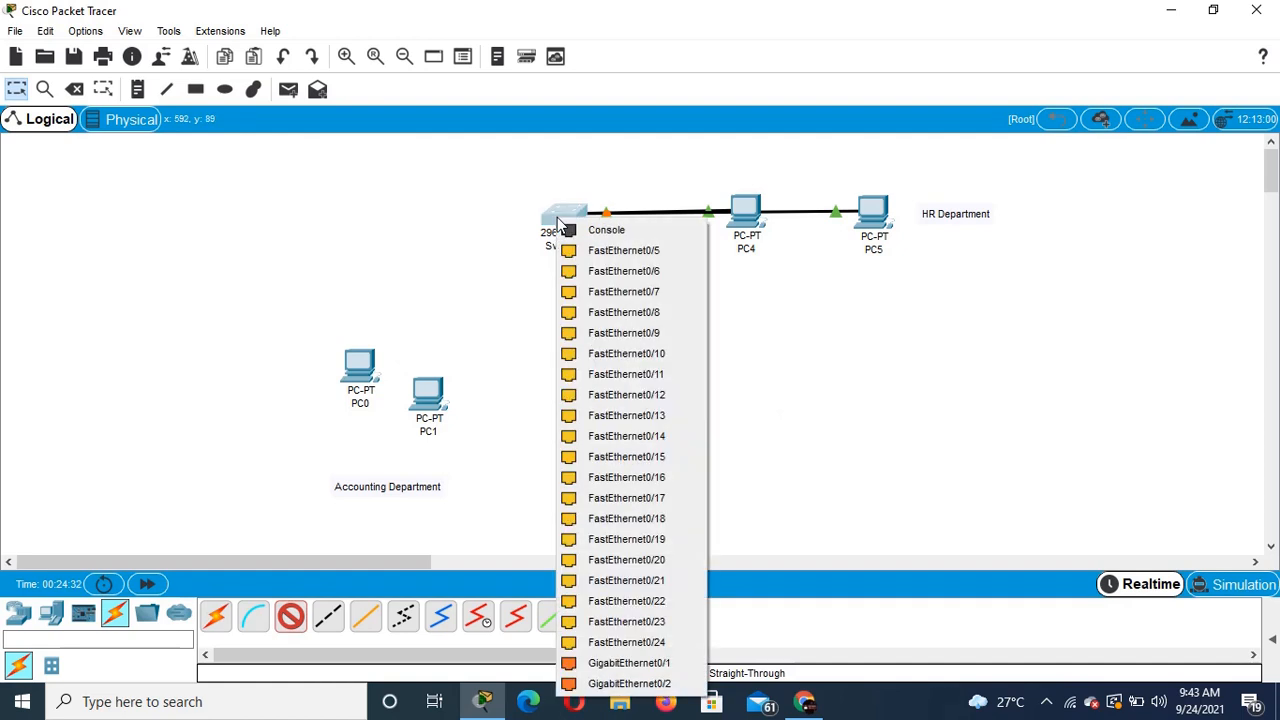
{"action": "left_click", "coordinate": [595, 258]}
{"action": "left_click", "coordinate": [364, 377]}
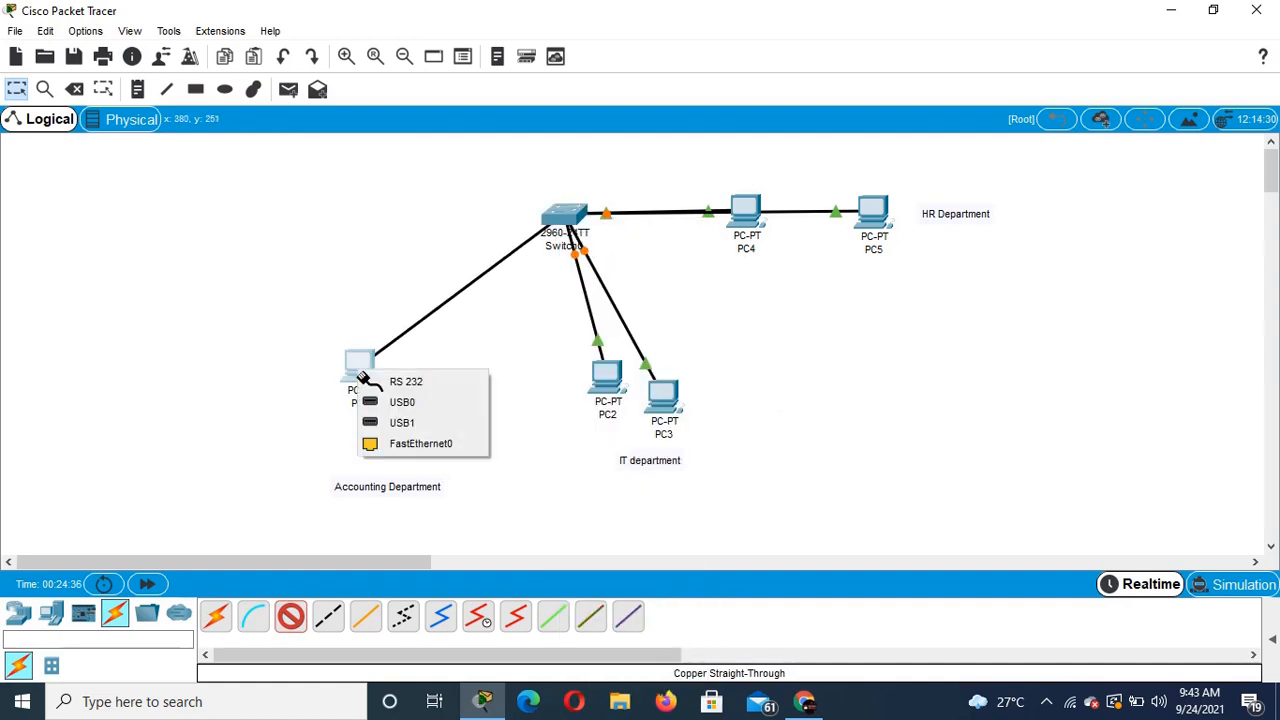
{"action": "left_click", "coordinate": [421, 443]}
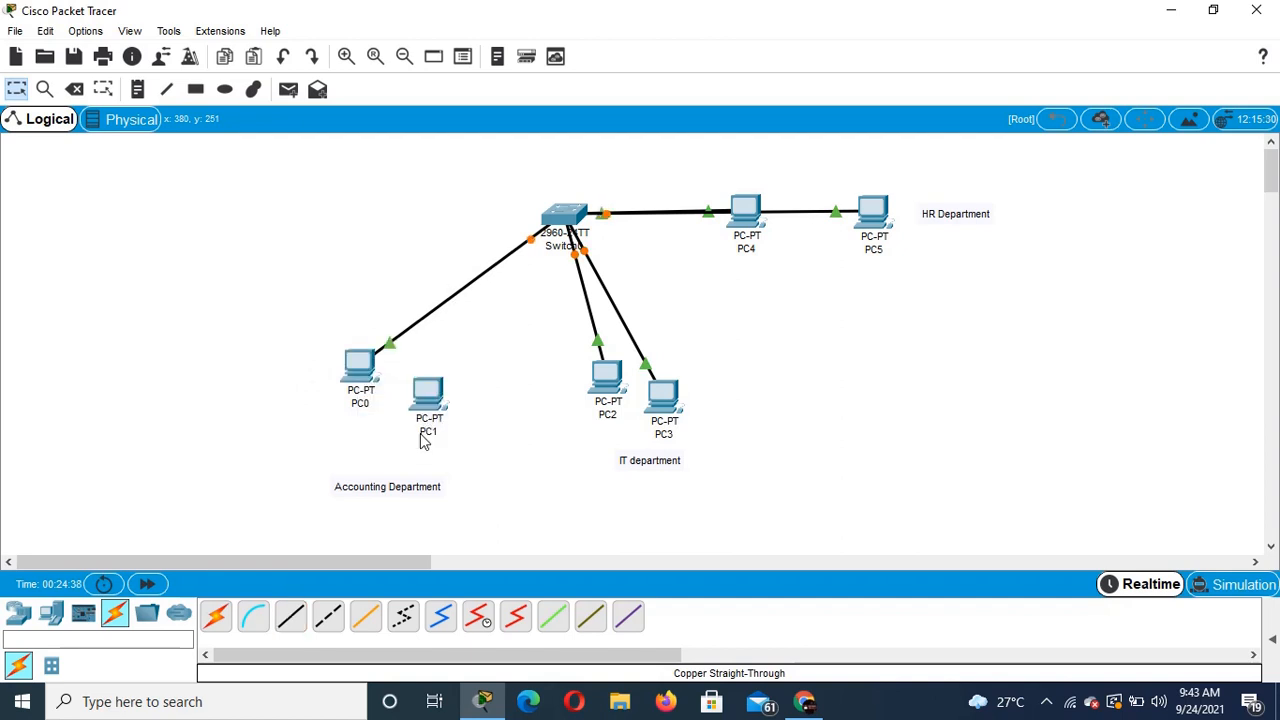
Step: Connect Switch0's FastEthernet0/6 port to PC1's FastEthernet0 port with a Copper Straight-Through cable
{"action": "left_click", "coordinate": [305, 613]}
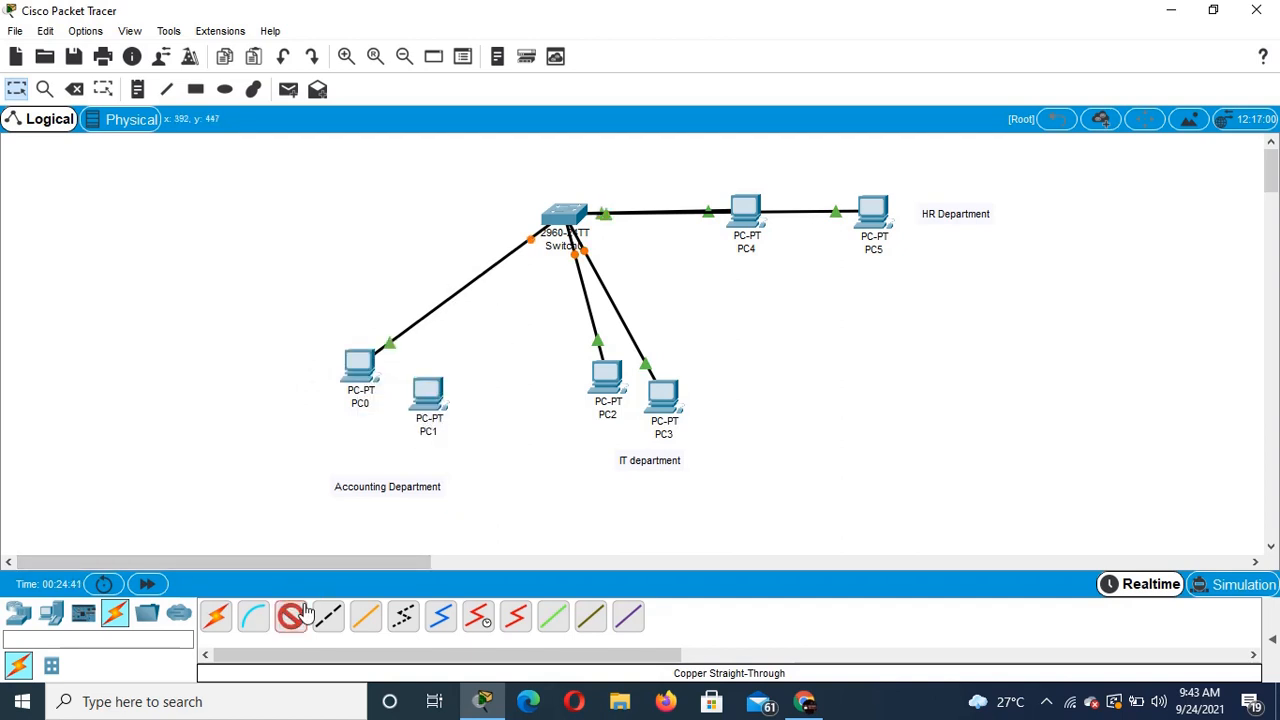
{"action": "left_click", "coordinate": [565, 214]}
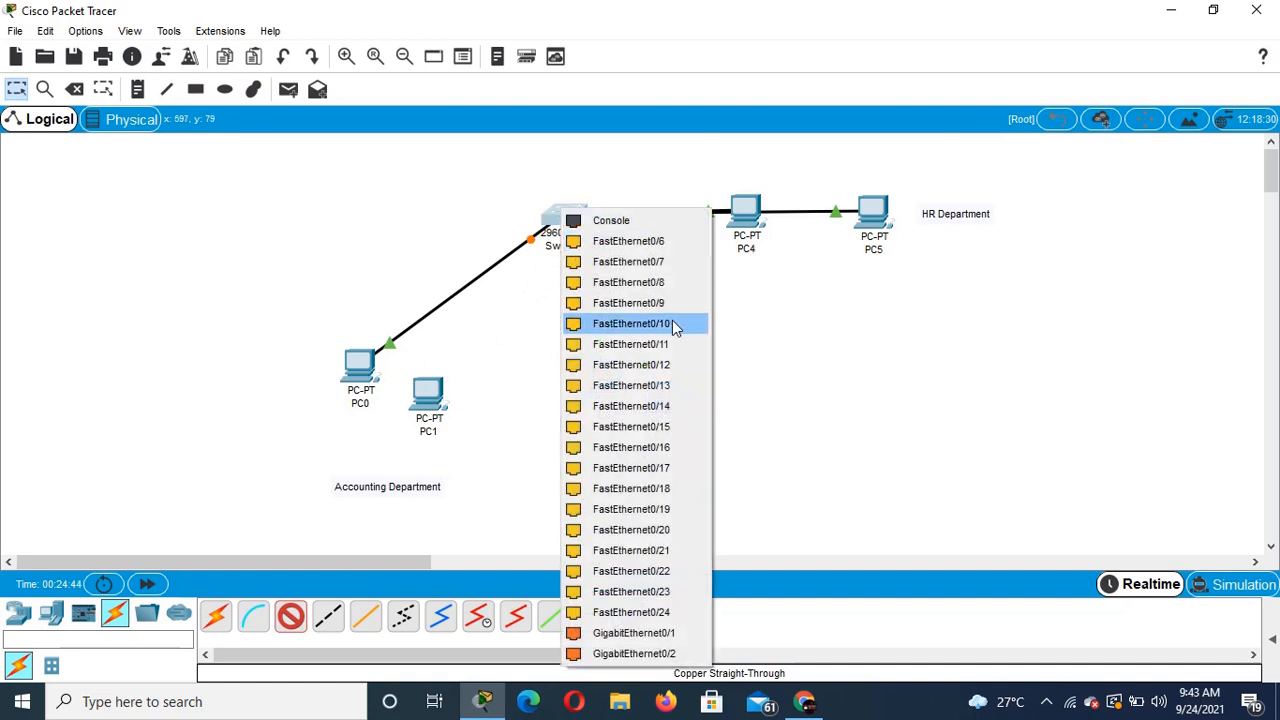
{"action": "left_click", "coordinate": [666, 241]}
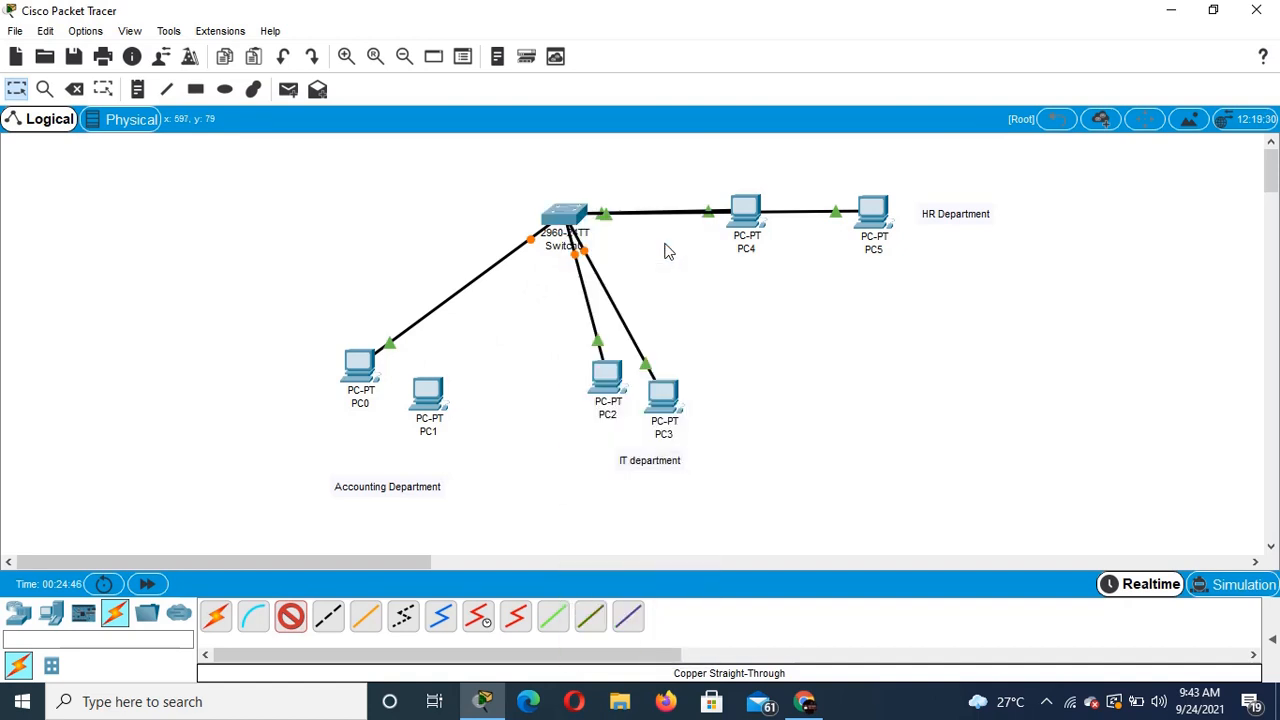
{"action": "left_click", "coordinate": [426, 397]}
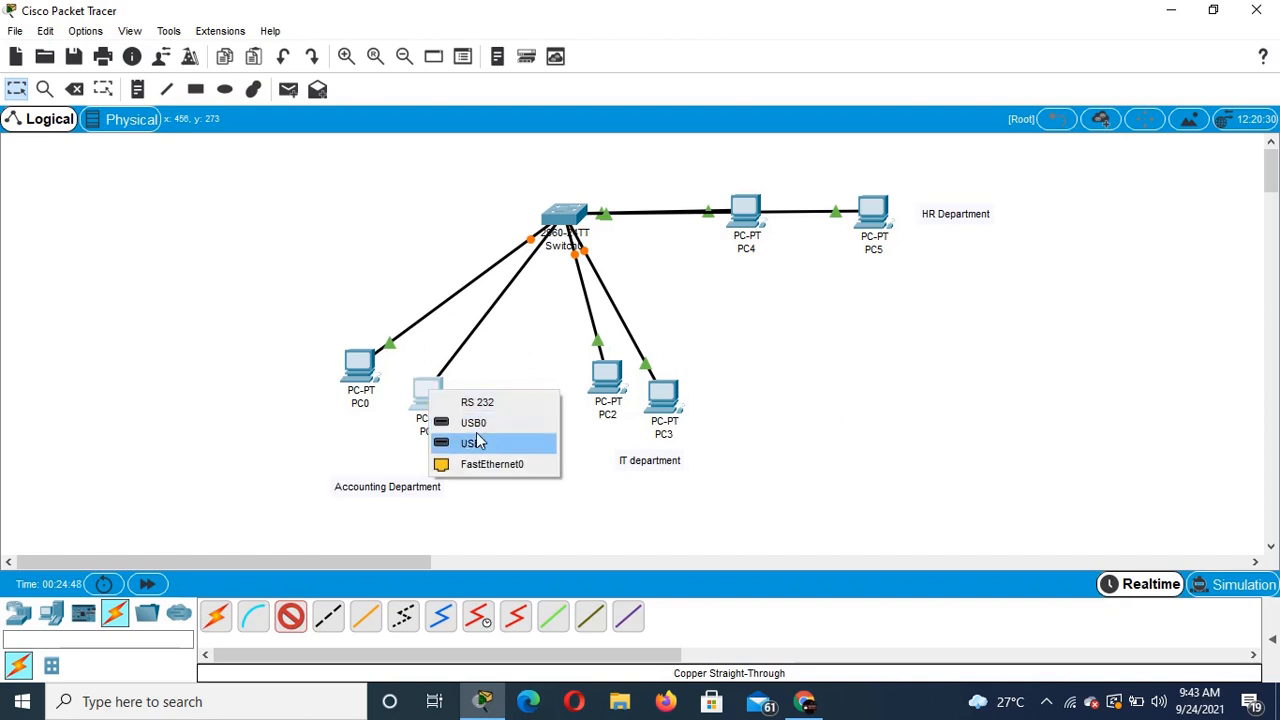
{"action": "left_click", "coordinate": [490, 464]}
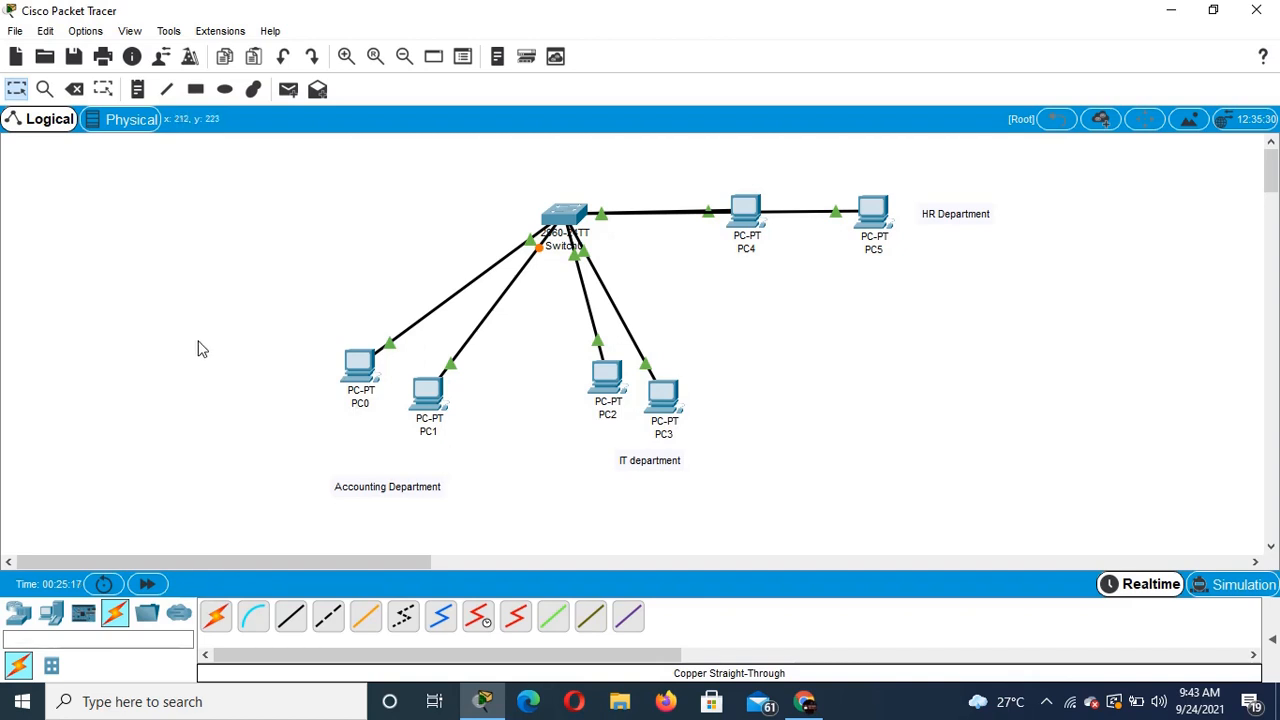
Step: Label the Accounting PCs with notes, 192.168.20.1 beside PC0 and 192.168.20.2 just below PC1
{"action": "left_click", "coordinate": [134, 94]}
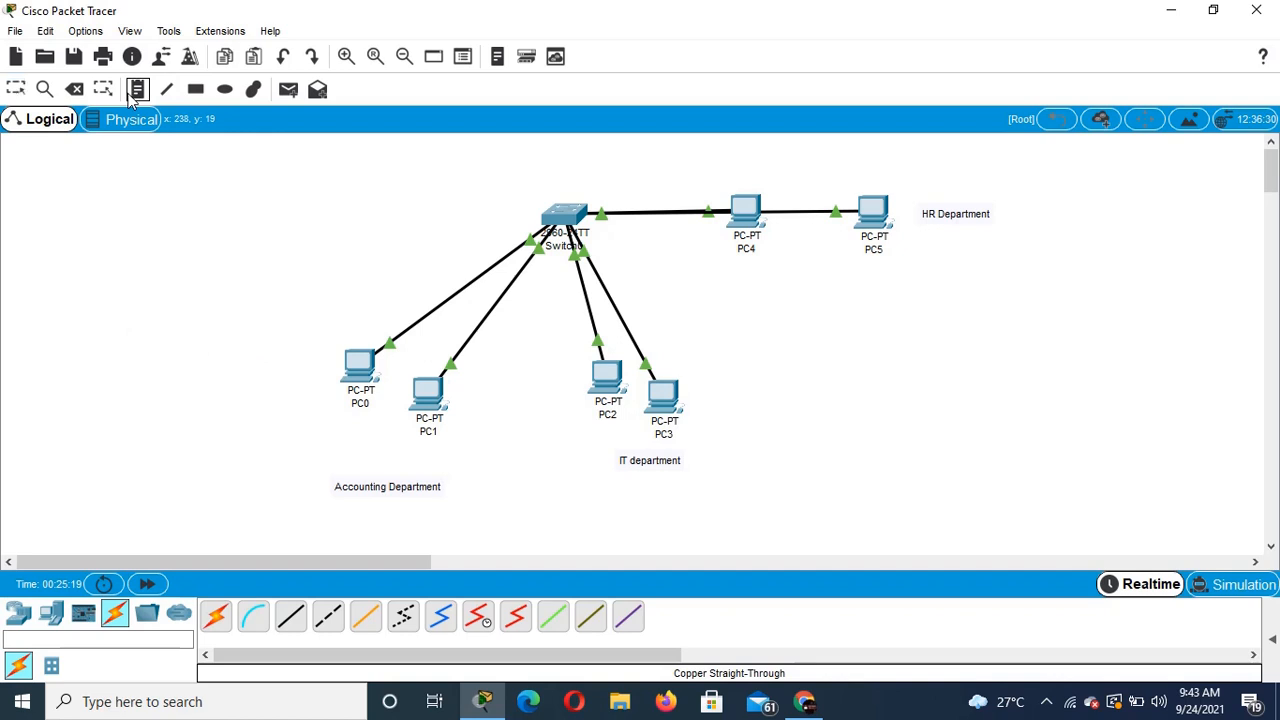
{"action": "left_click", "coordinate": [251, 359]}
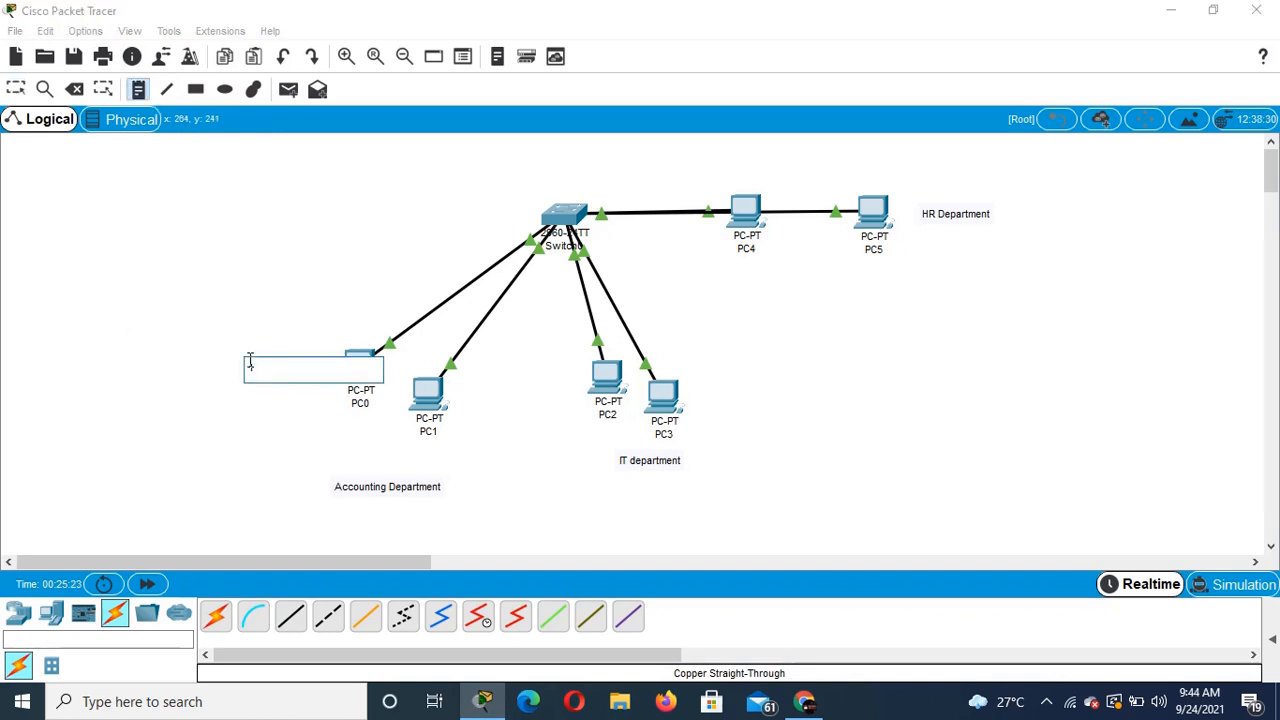
{"action": "type", "text": "192.168.20.1"}
{"action": "left_click", "coordinate": [417, 427]}
{"action": "type", "text": "19"}
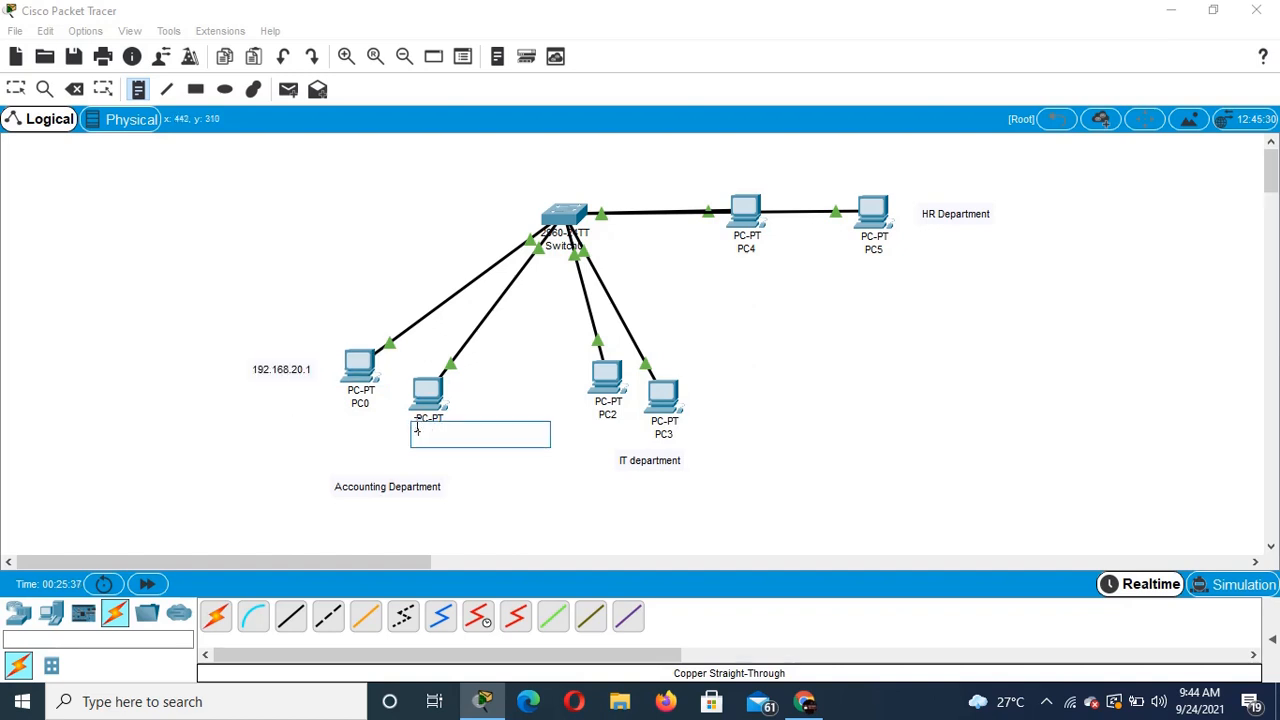
{"action": "type", "text": "2.168.20.2"}
Step: Label the IT department PCs with notes, 192.168.20.3 at PC2 and 192.168.20.4 beside PC3
{"action": "left_click", "coordinate": [614, 432]}
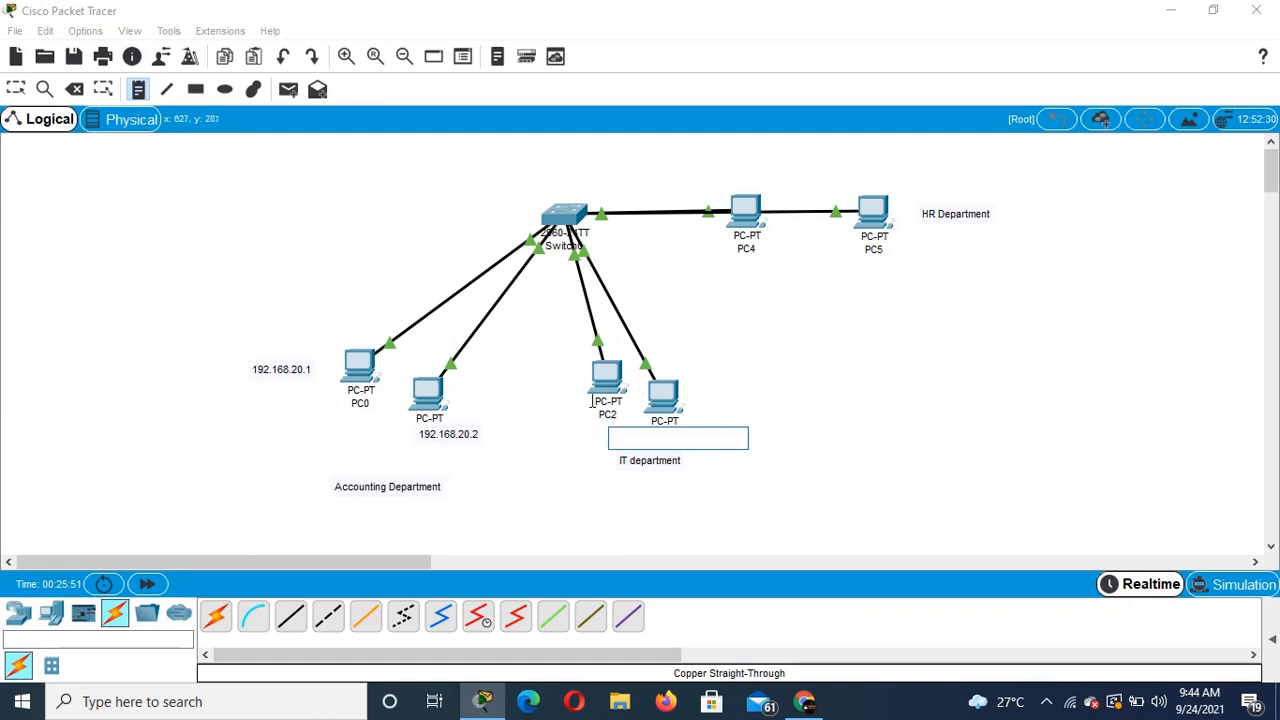
{"action": "left_click", "coordinate": [565, 366]}
{"action": "type", "text": "192"}
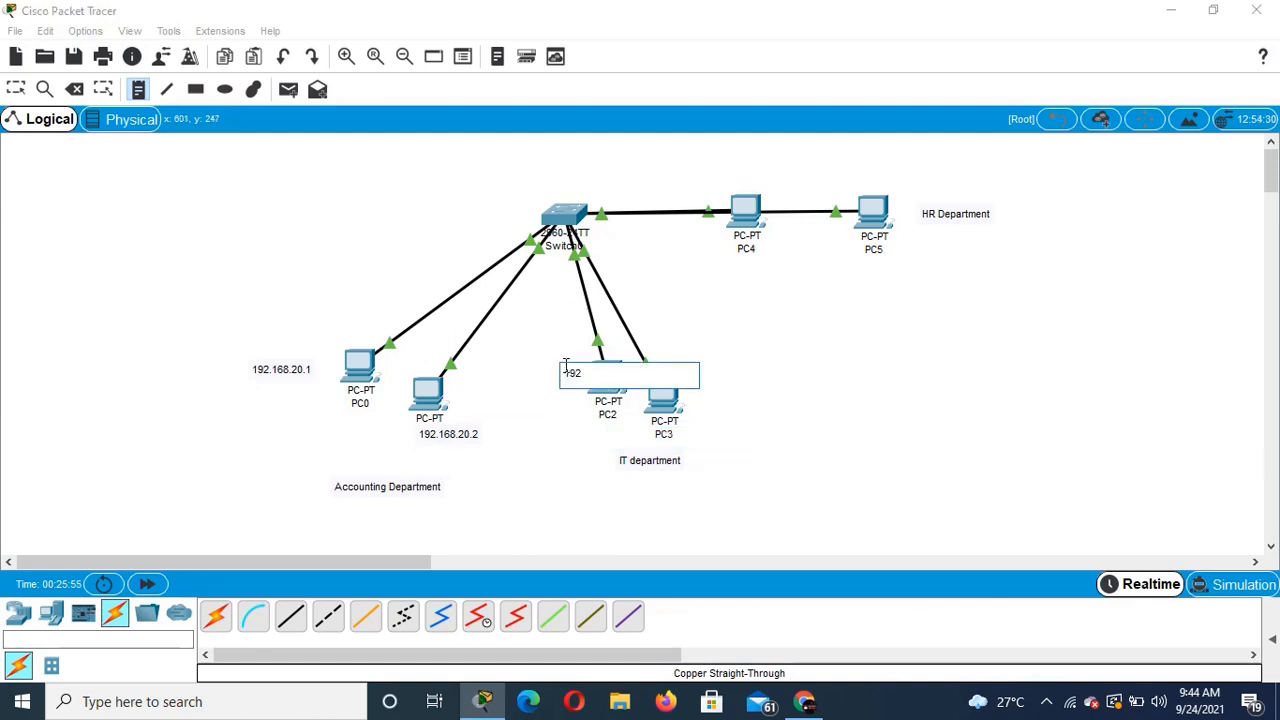
{"action": "type", "text": ".168.20"}
{"action": "type", "text": ".3"}
{"action": "left_click", "coordinate": [714, 400]}
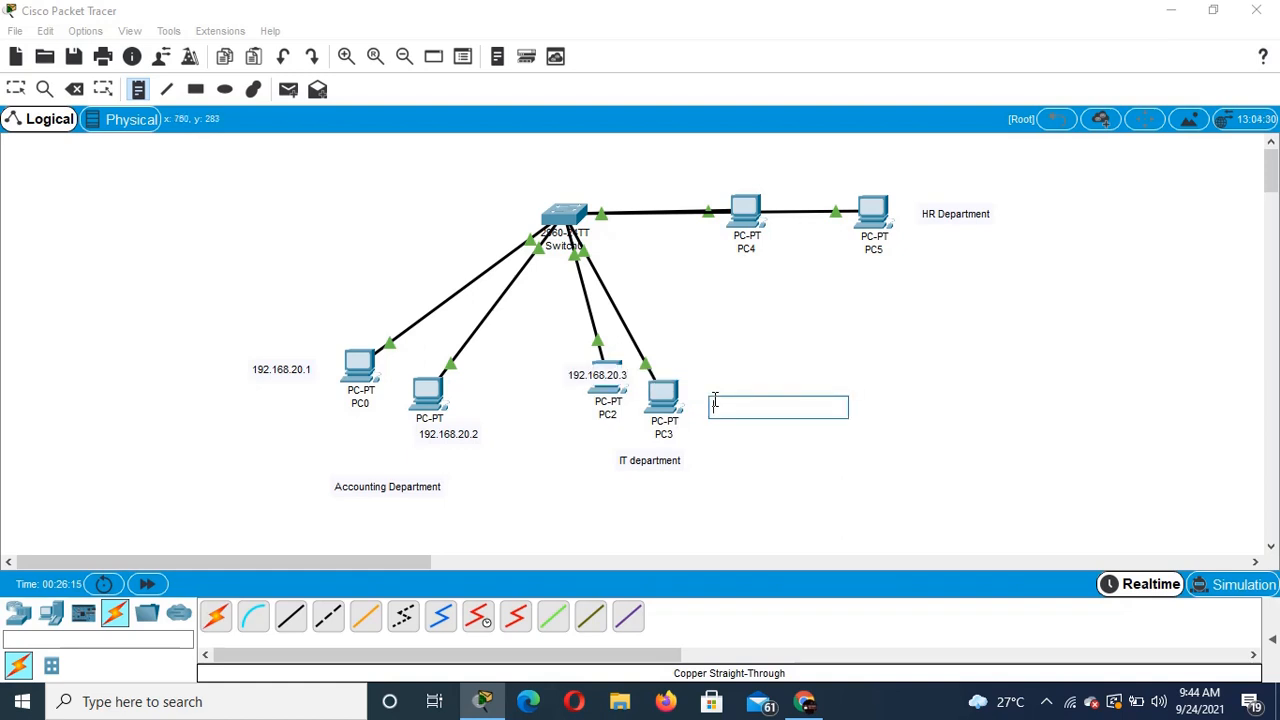
{"action": "left_click", "coordinate": [690, 394]}
{"action": "type", "text": "1"}
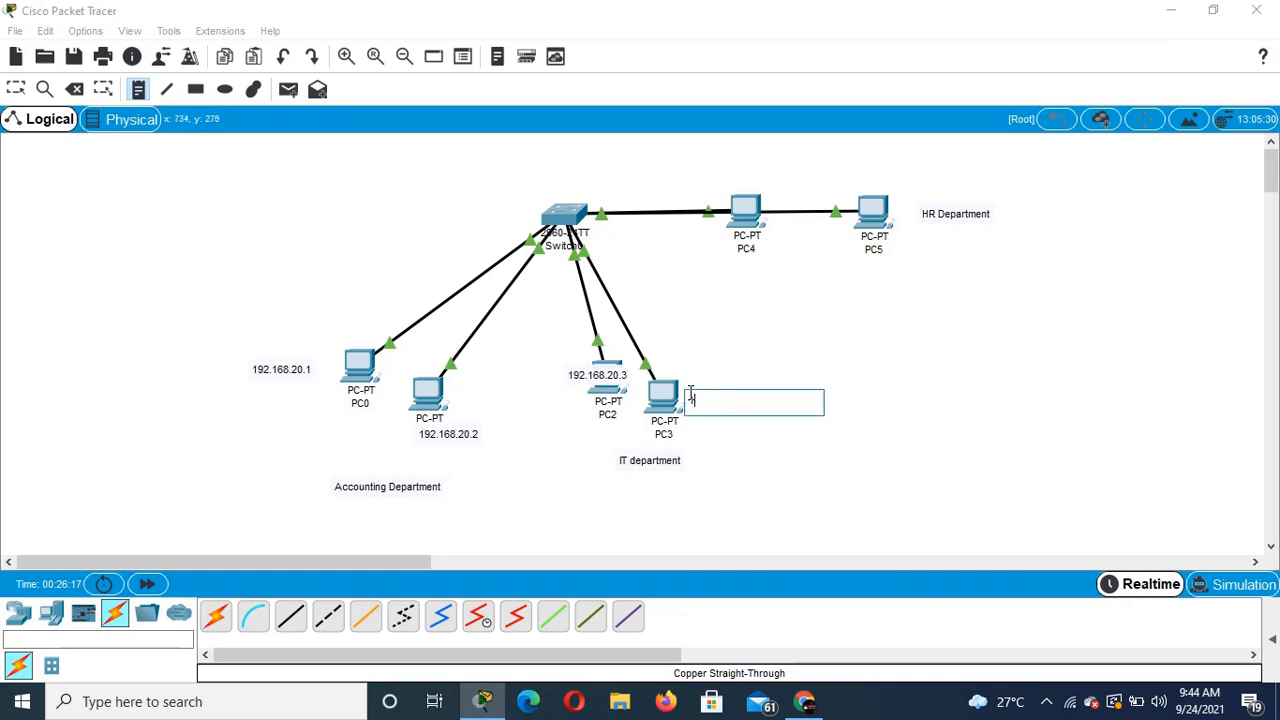
{"action": "type", "text": "92.168.20.4"}
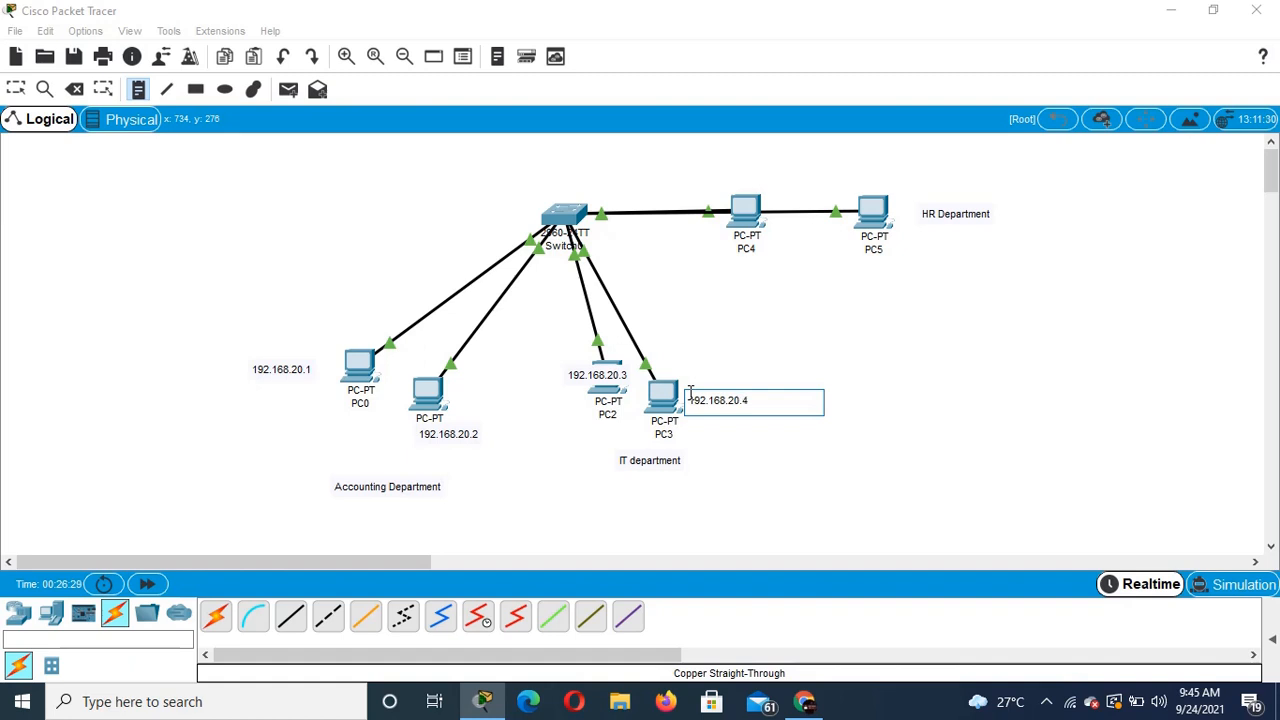
Step: Label the HR PCs with notes, 192.168.20.5 below PC4 and 192.168.20.6 near PC5 under the HR Department label
{"action": "left_click", "coordinate": [738, 271]}
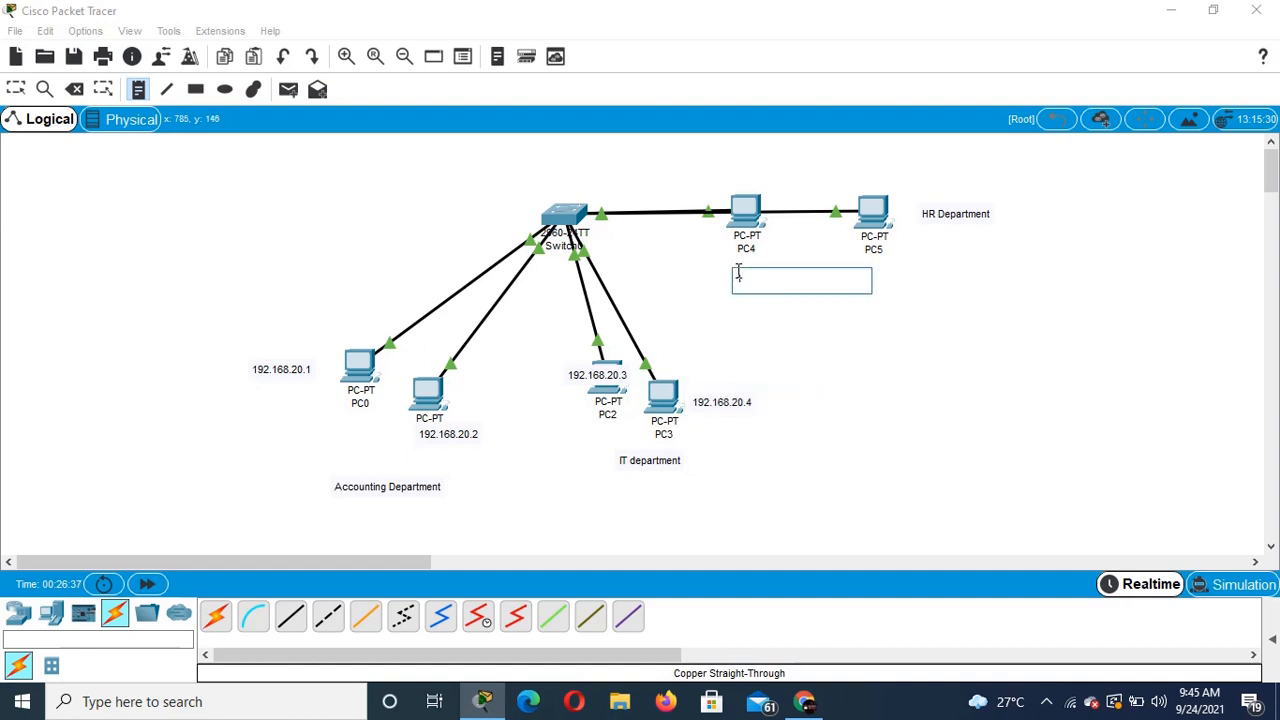
{"action": "type", "text": "192.168.20.5"}
{"action": "left_click", "coordinate": [955, 260]}
{"action": "type", "text": "19"}
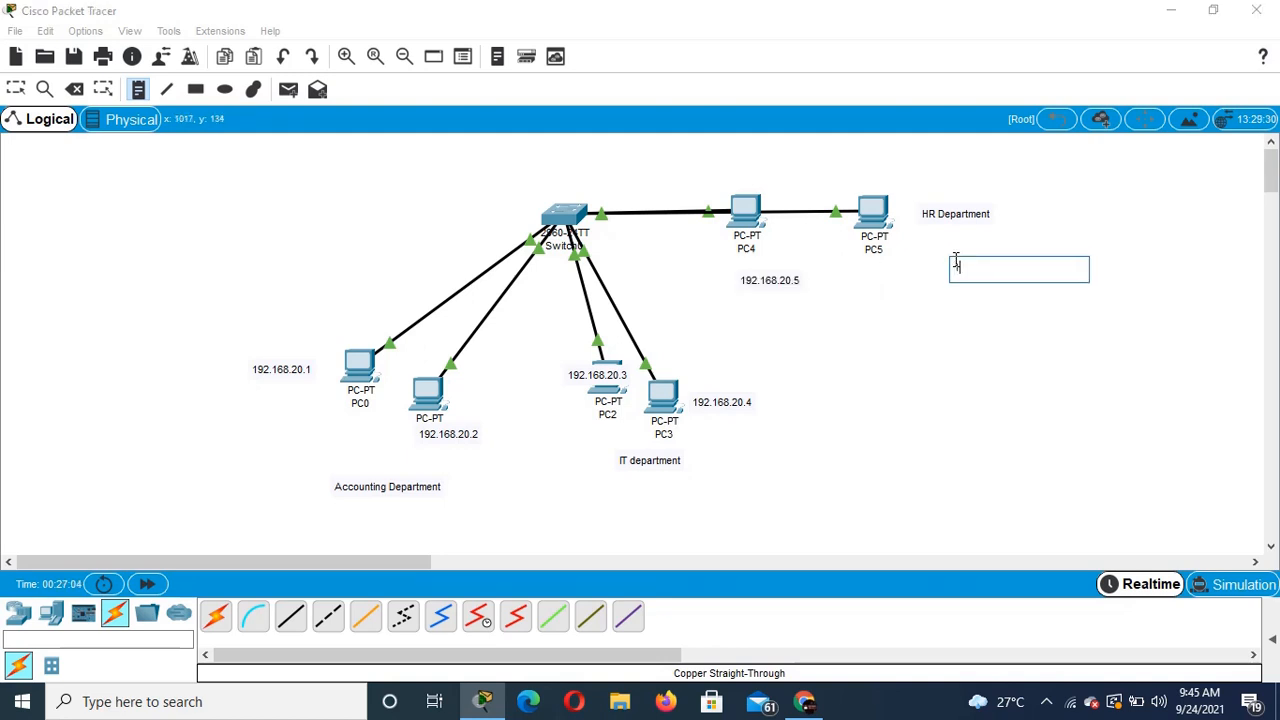
{"action": "type", "text": "2.168.20.6"}
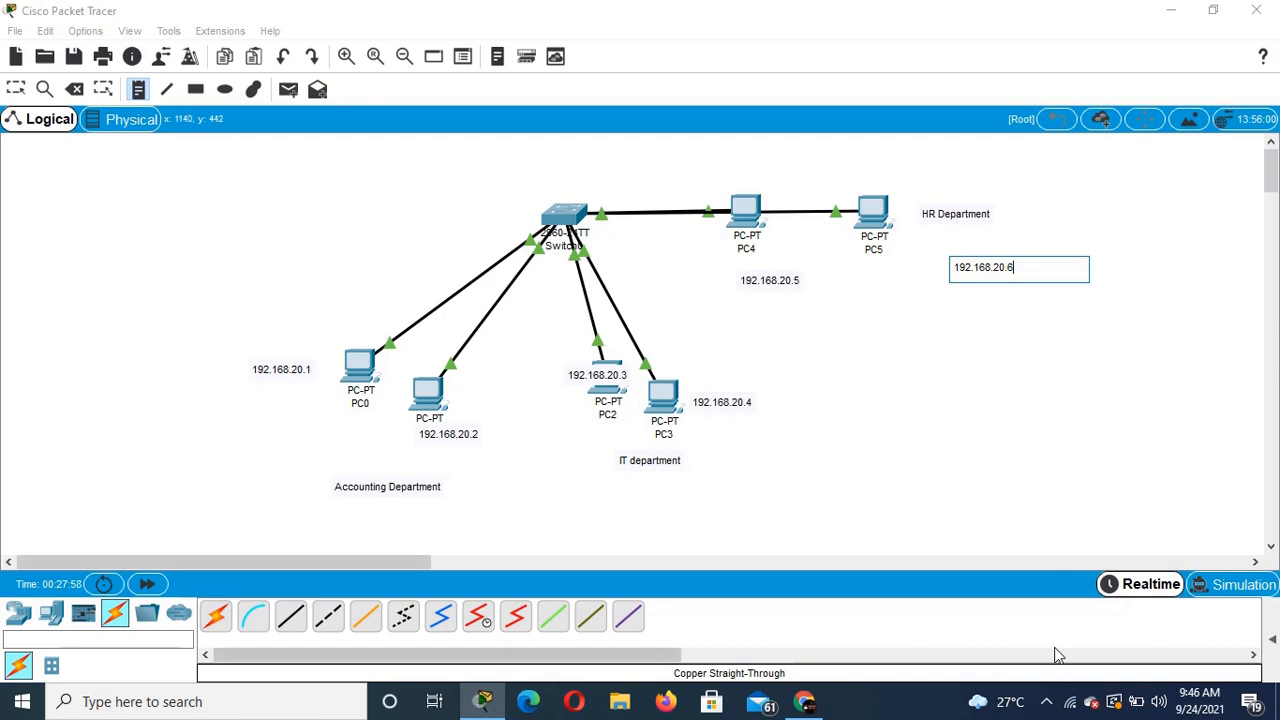
{"action": "right_click", "coordinate": [1047, 706]}
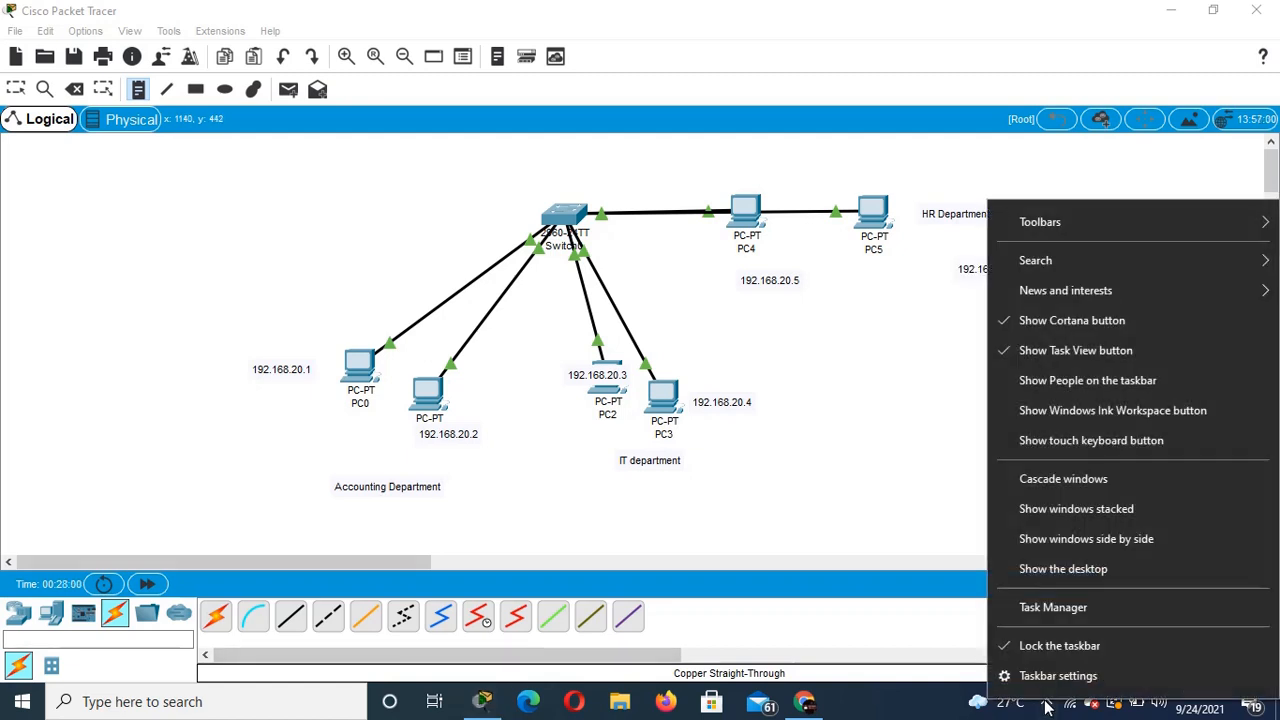
{"action": "left_click", "coordinate": [937, 714]}
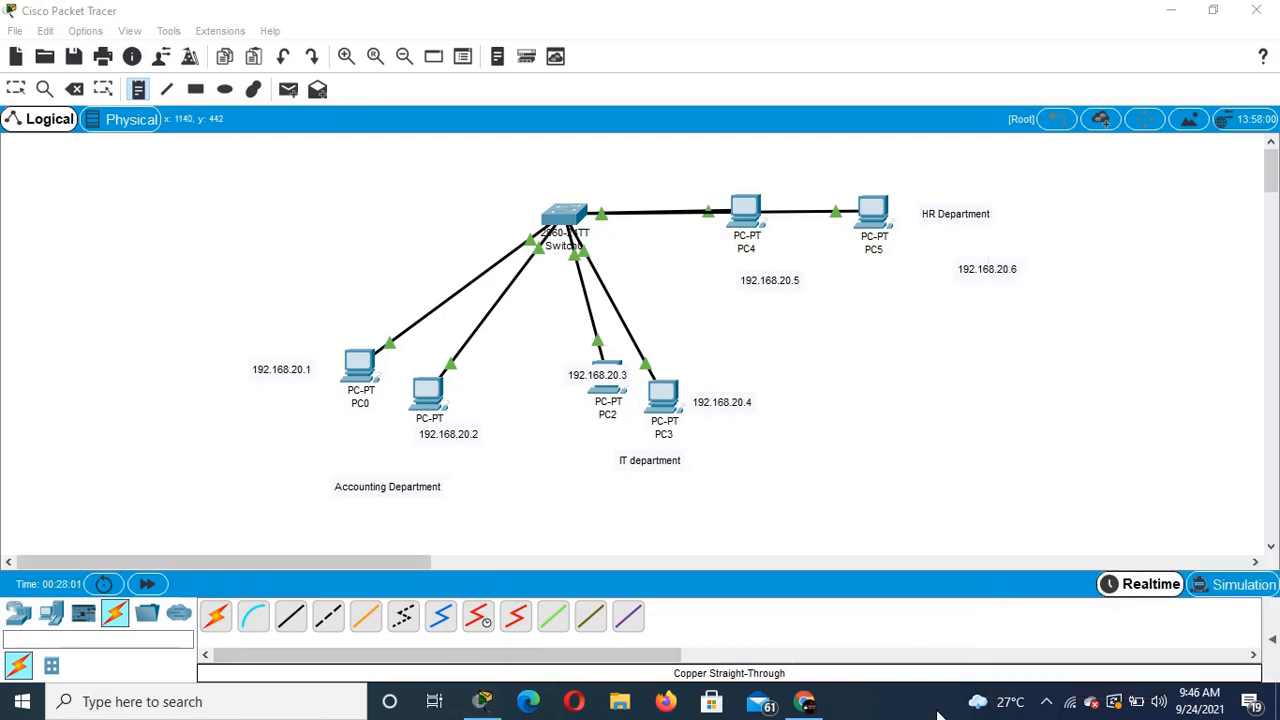
{"action": "left_click", "coordinate": [1047, 704]}
{"action": "left_click", "coordinate": [1046, 626]}
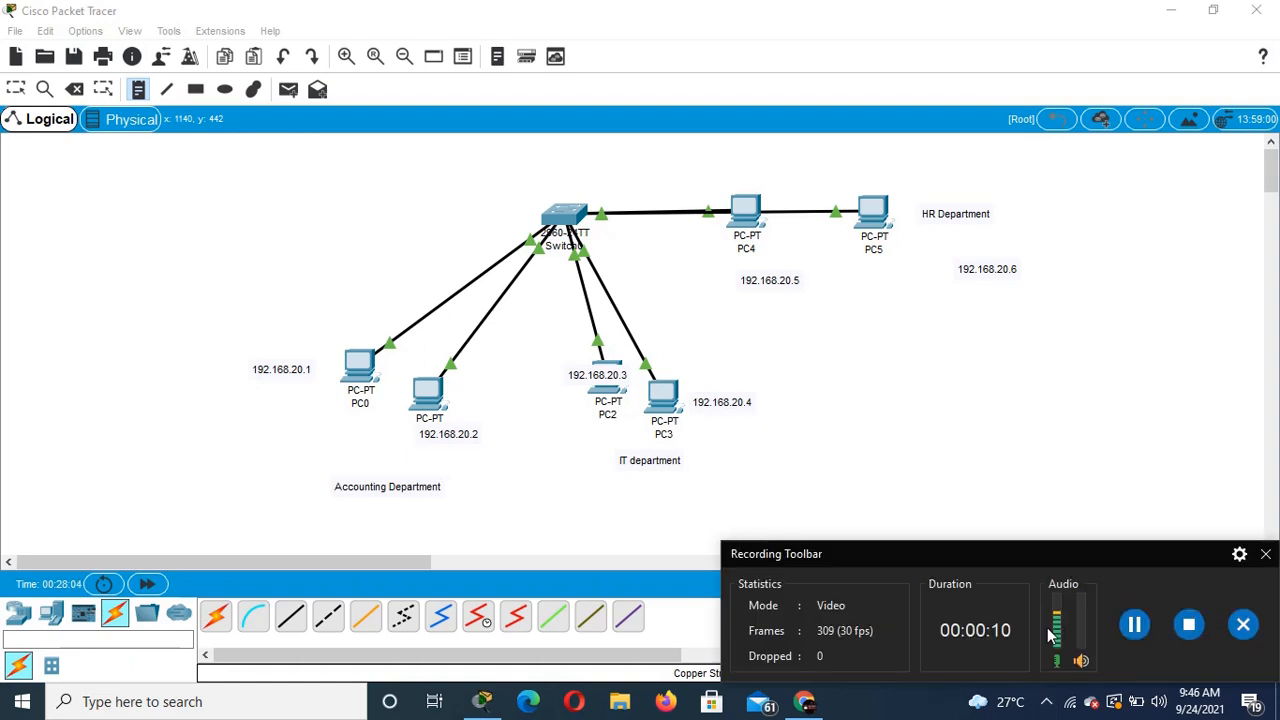
{"action": "left_click", "coordinate": [1134, 624]}
{"action": "left_click", "coordinate": [1134, 624]}
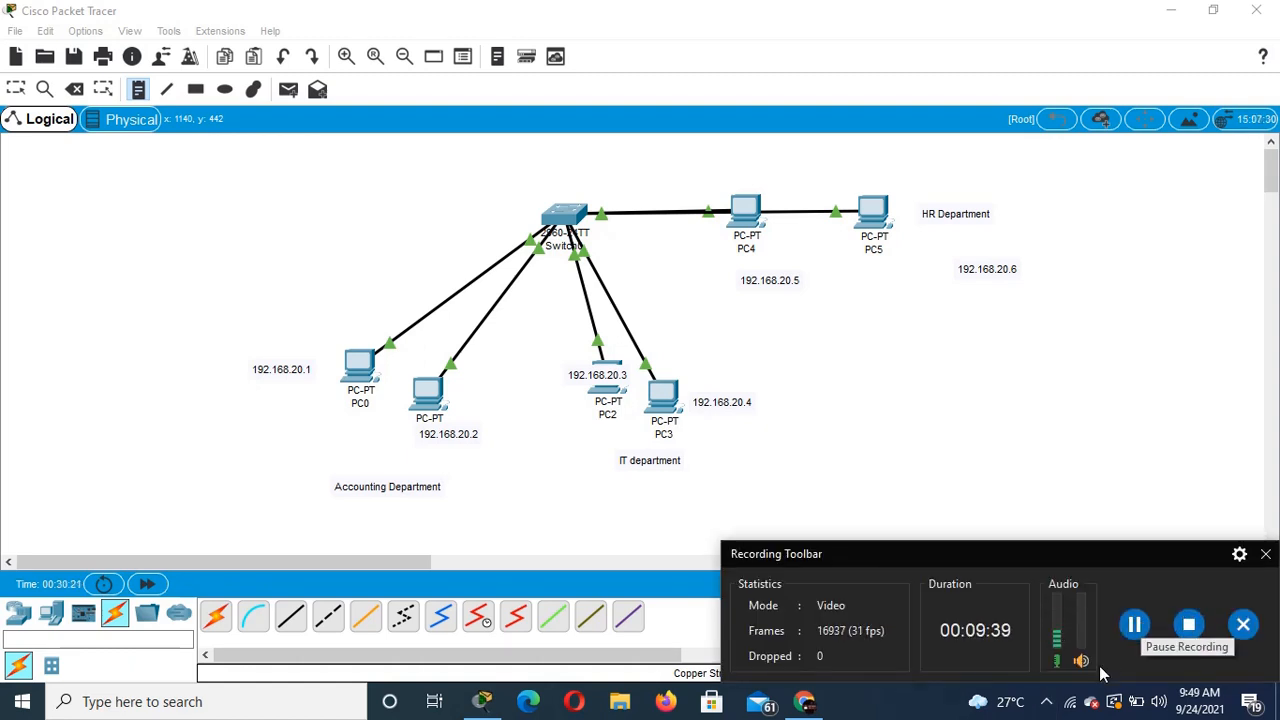
{"action": "left_click", "coordinate": [1047, 702]}
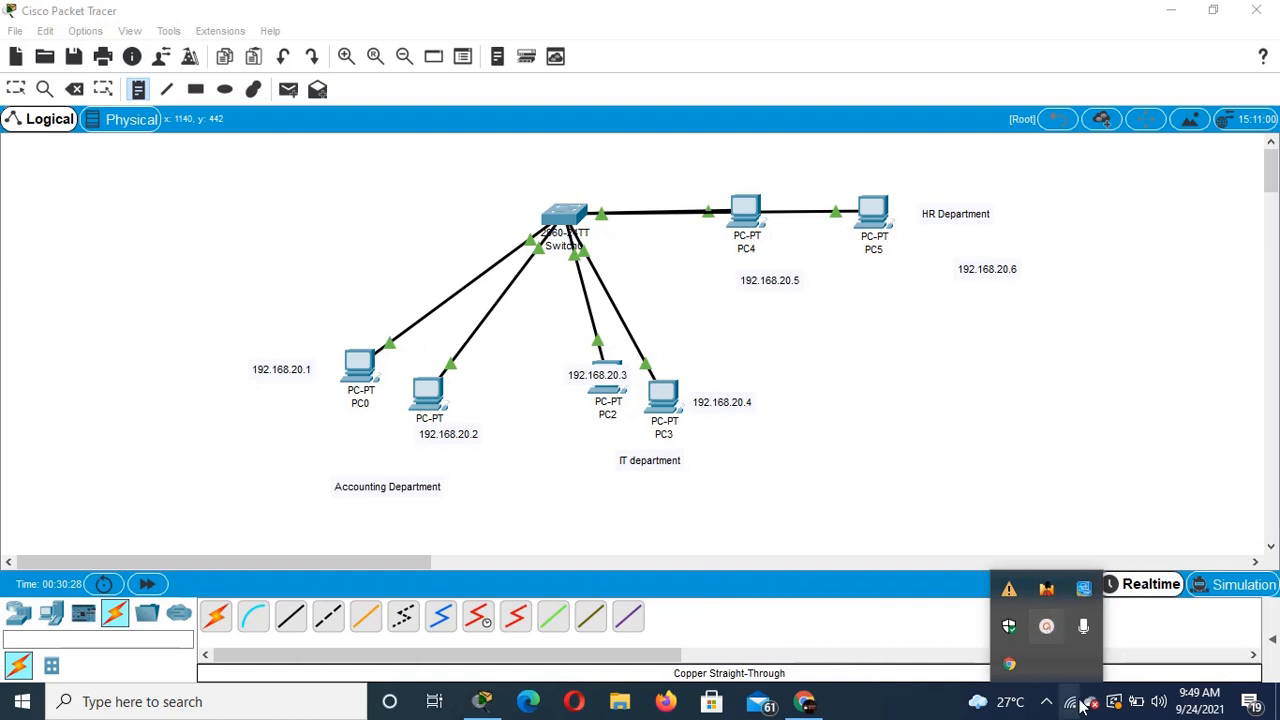
{"action": "left_click", "coordinate": [1047, 706]}
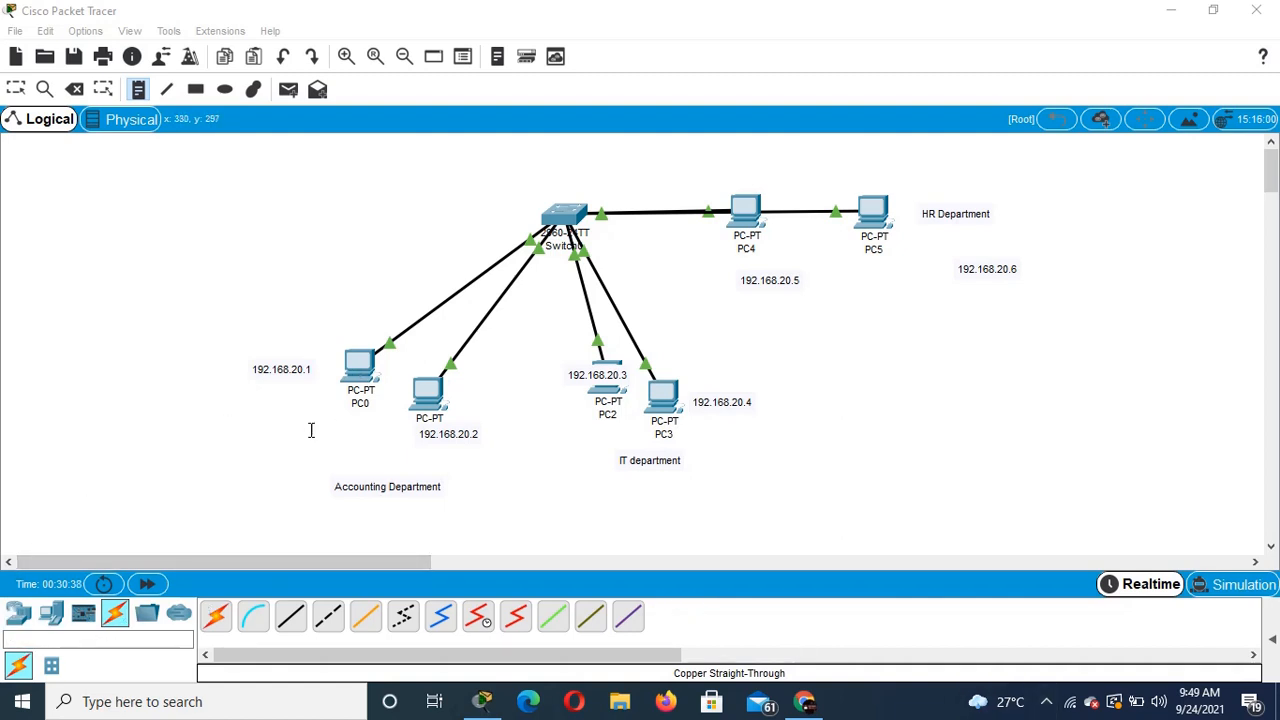
{"action": "left_click", "coordinate": [282, 447]}
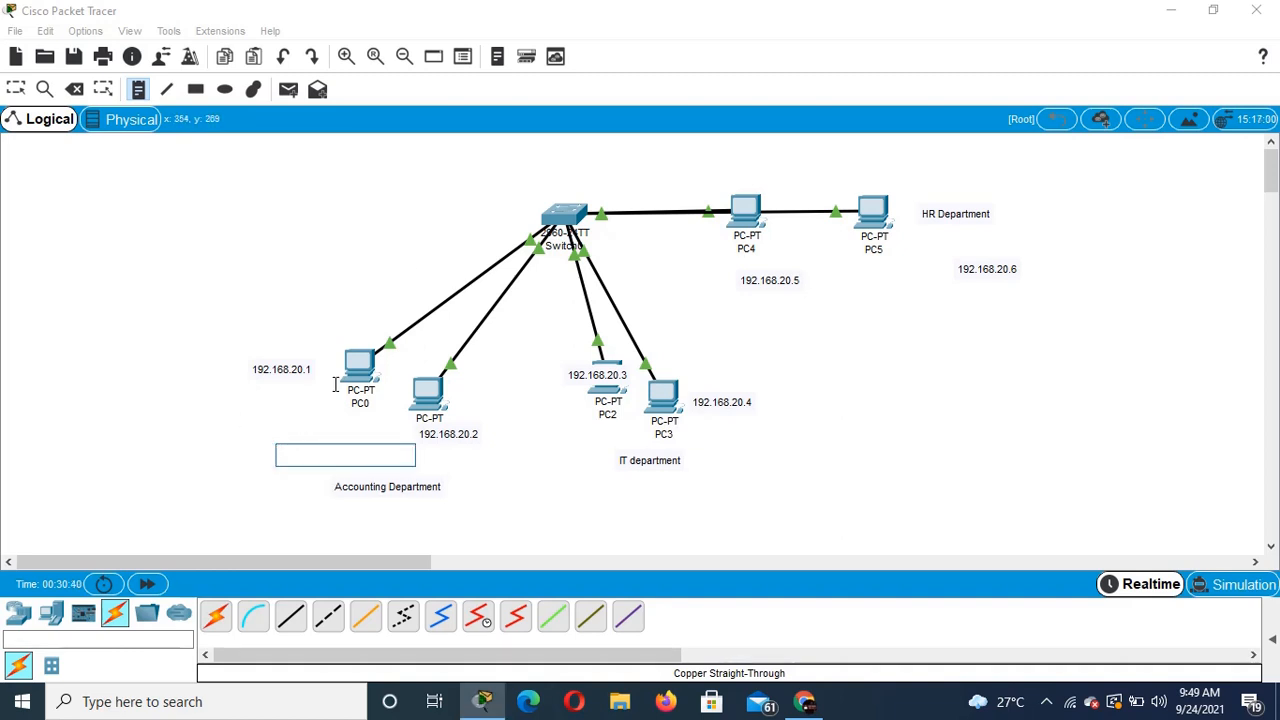
{"action": "left_click", "coordinate": [352, 378]}
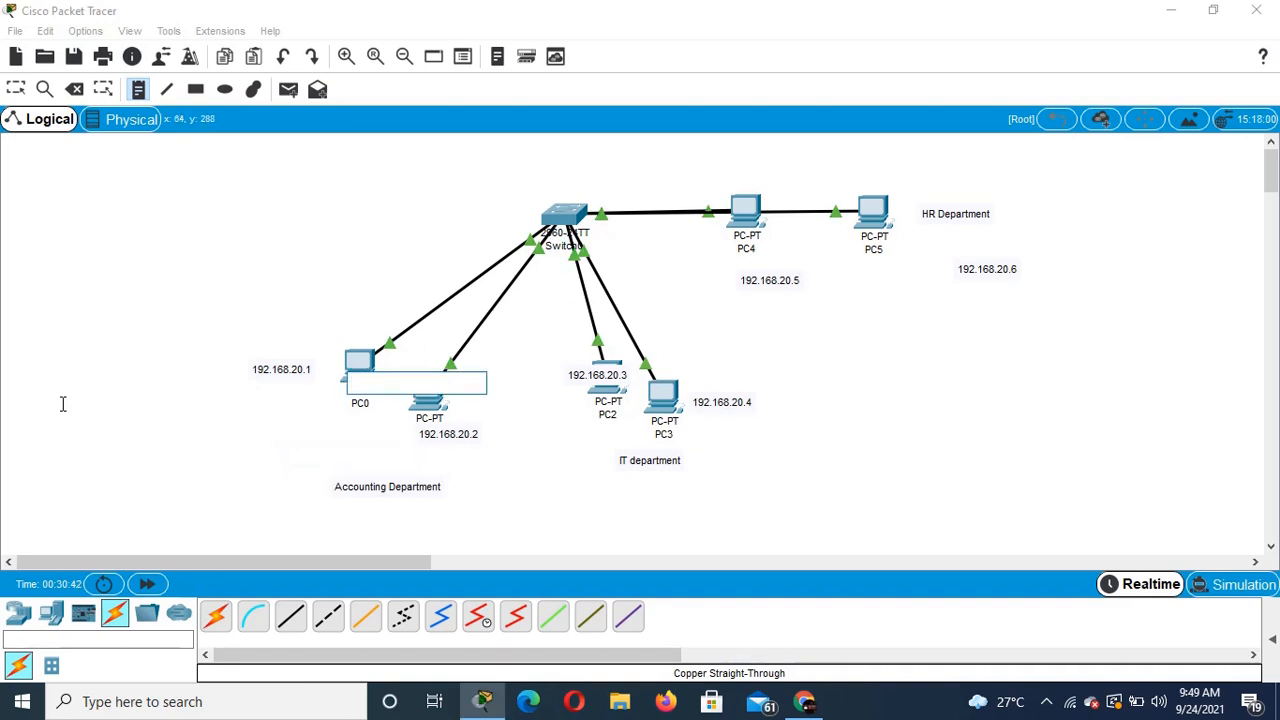
Step: Give PC0 the static IP address 192.168.20.1 with subnet mask 255.255.255.0 in its desktop IP Configuration
{"action": "left_click", "coordinate": [16, 89]}
{"action": "left_click", "coordinate": [355, 378]}
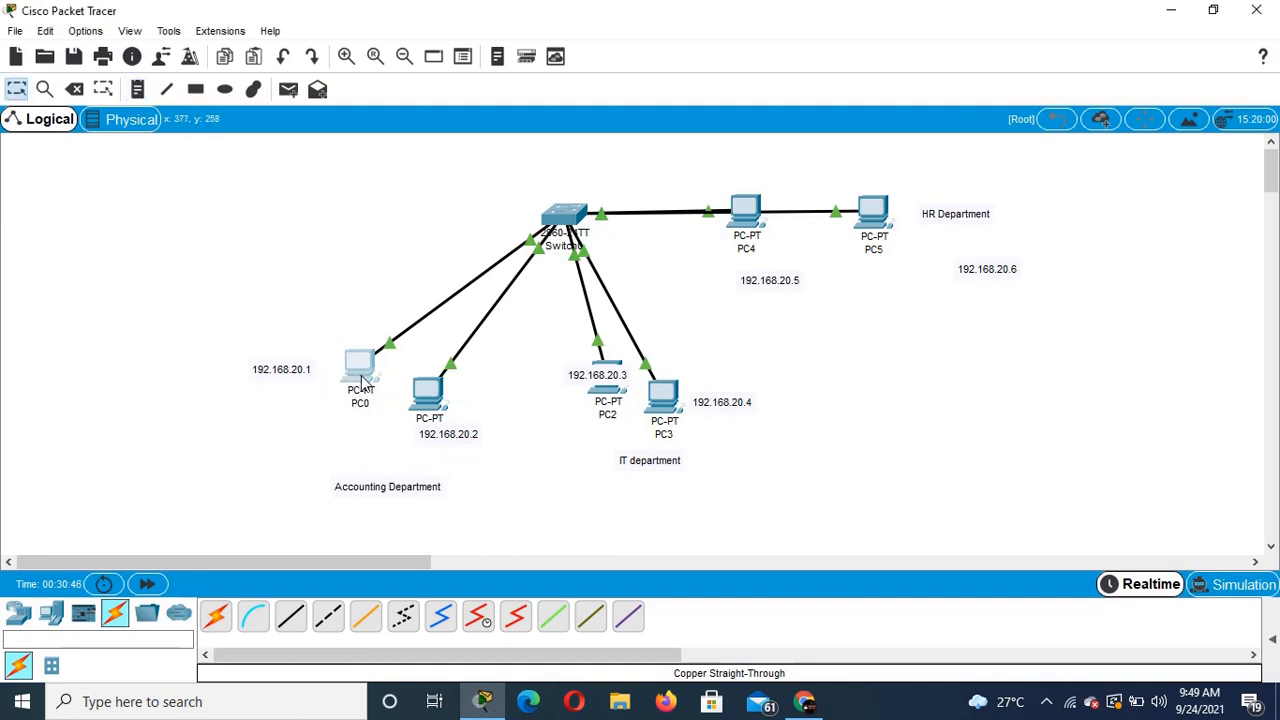
{"action": "left_click", "coordinate": [308, 372]}
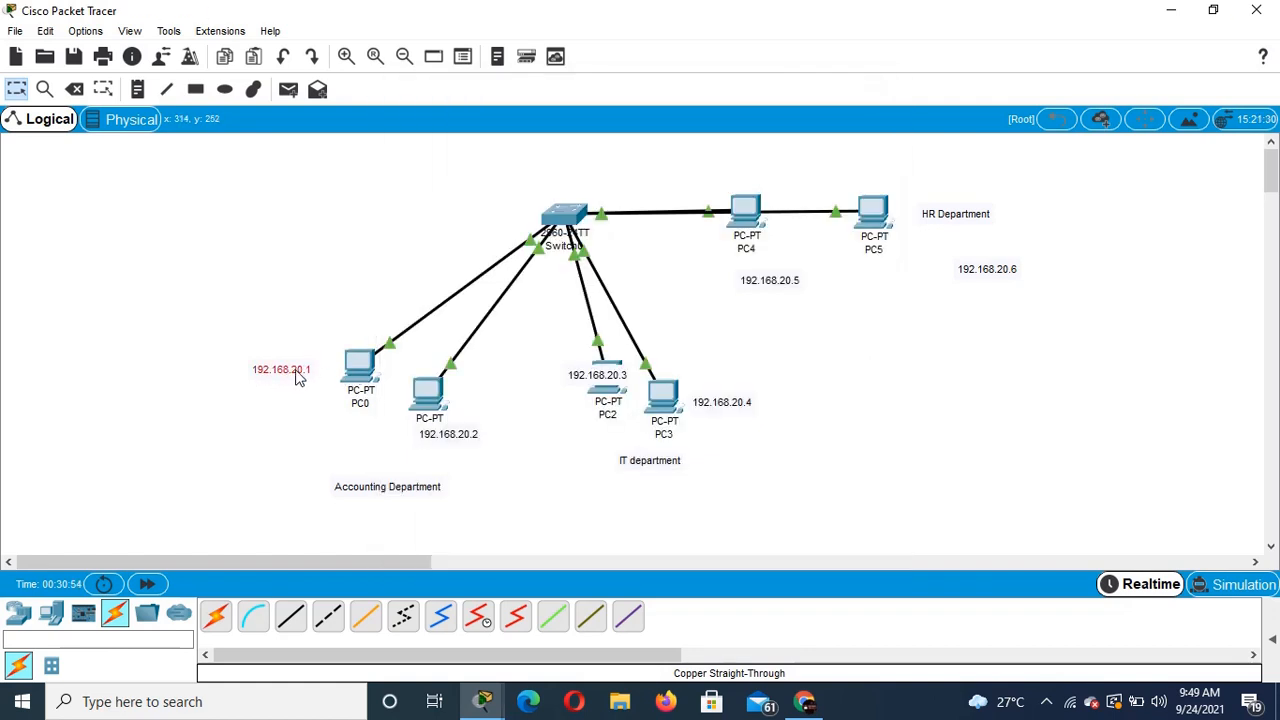
{"action": "left_click", "coordinate": [366, 362]}
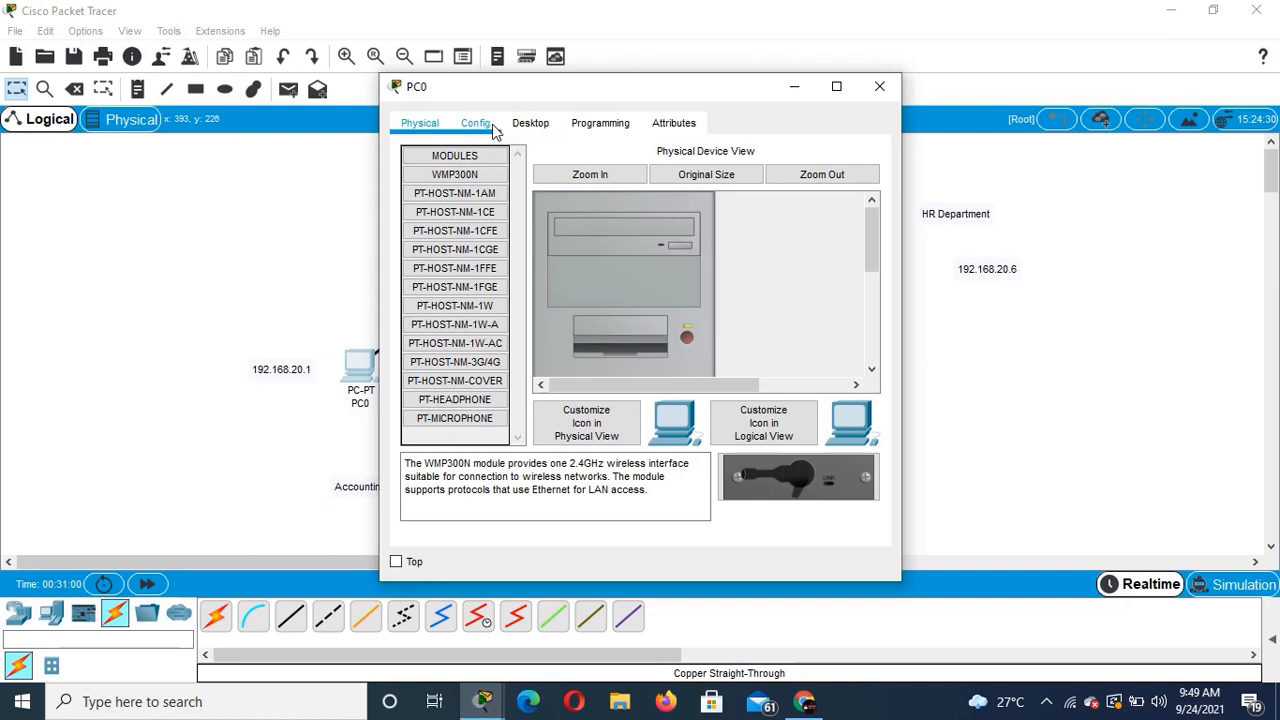
{"action": "left_click", "coordinate": [522, 128]}
{"action": "left_click", "coordinate": [470, 178]}
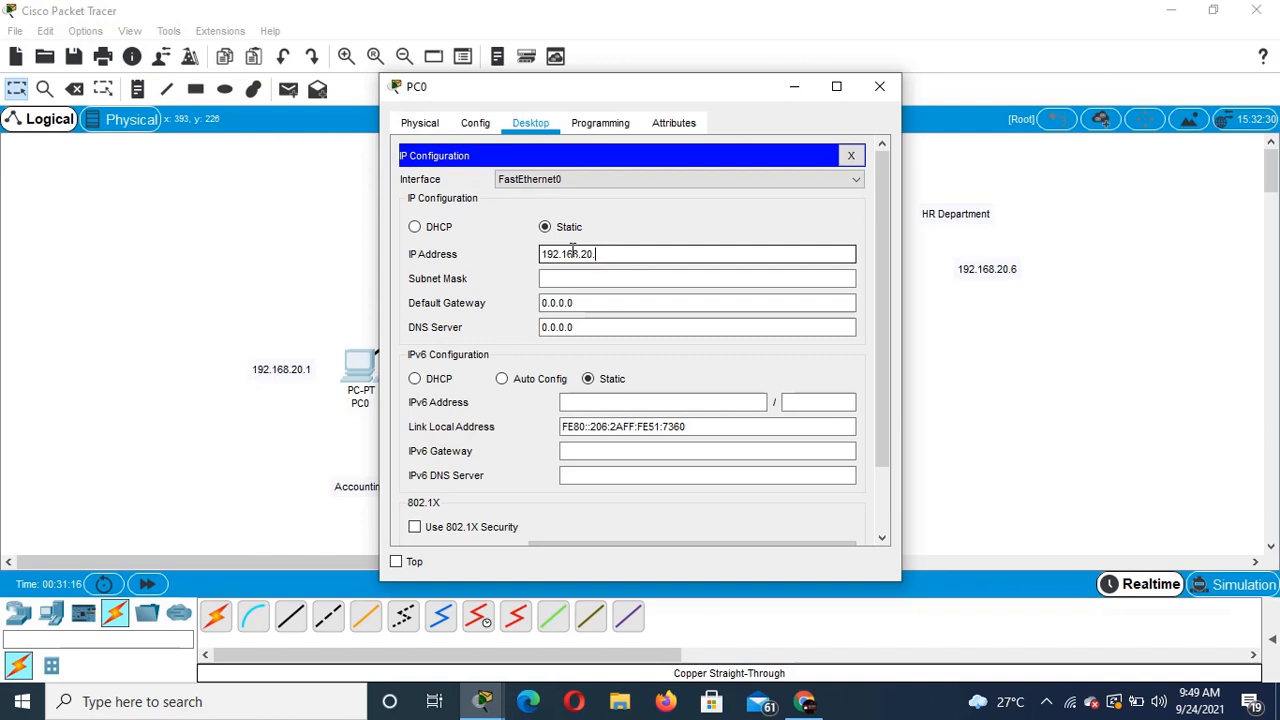
{"action": "key", "text": "Tab"}
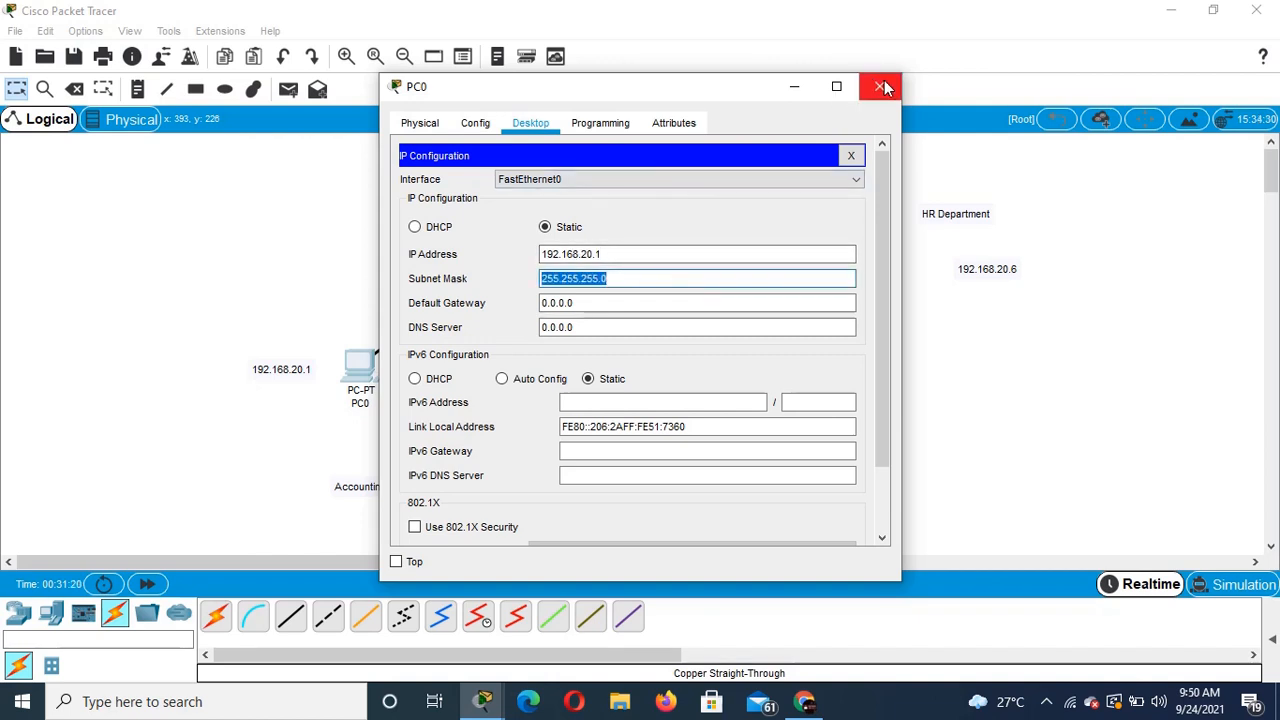
Step: Copy PC0's IP address from its IP Configuration and close the PC0 window
{"action": "left_click_drag", "start_coordinate": [640, 253], "coordinate": [536, 257]}
{"action": "key", "text": "ctrl+c"}
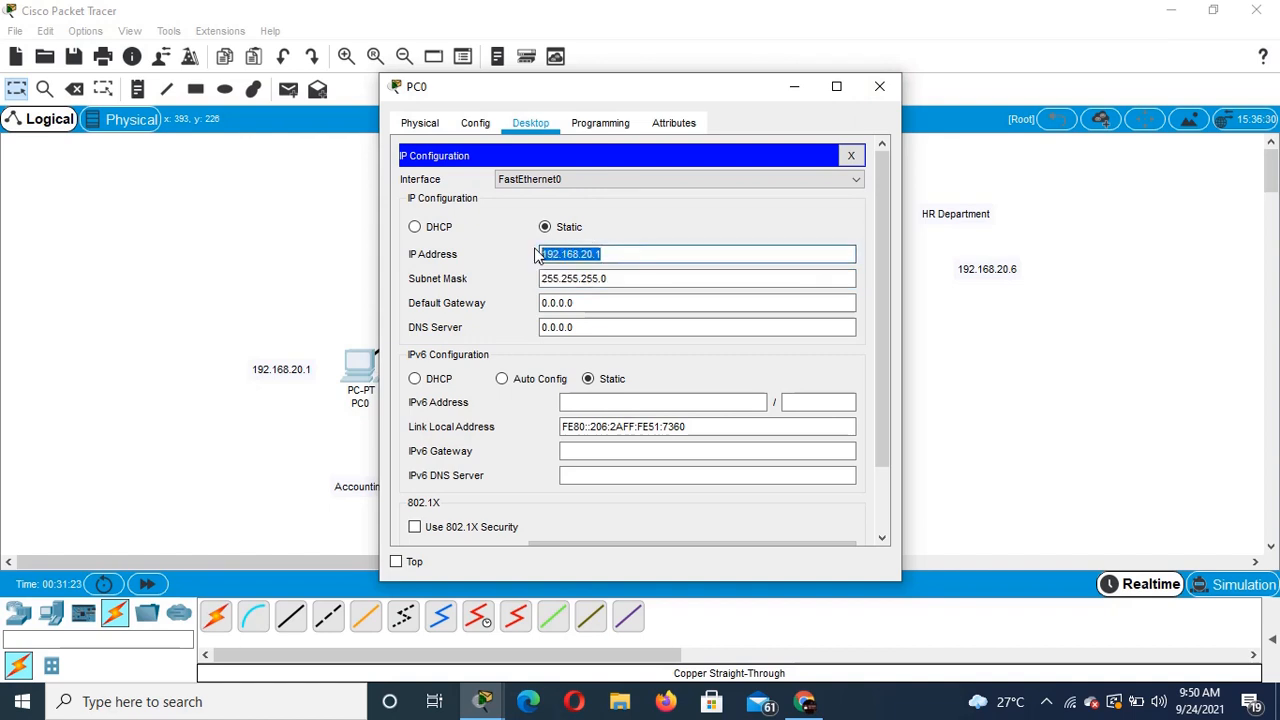
{"action": "left_click", "coordinate": [880, 86]}
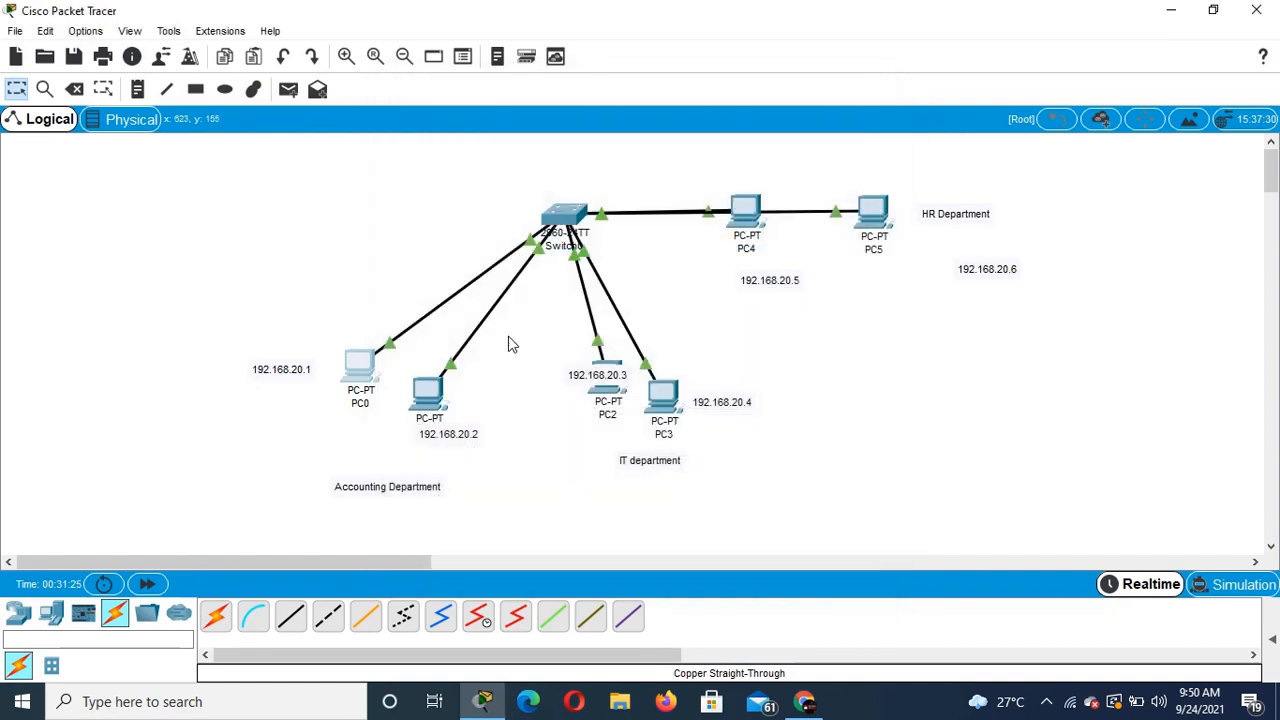
Step: Give PC1 the static IP address 192.168.20.2 with subnet mask 255.255.255.0 in its IP Configuration and close its window
{"action": "left_click", "coordinate": [428, 395]}
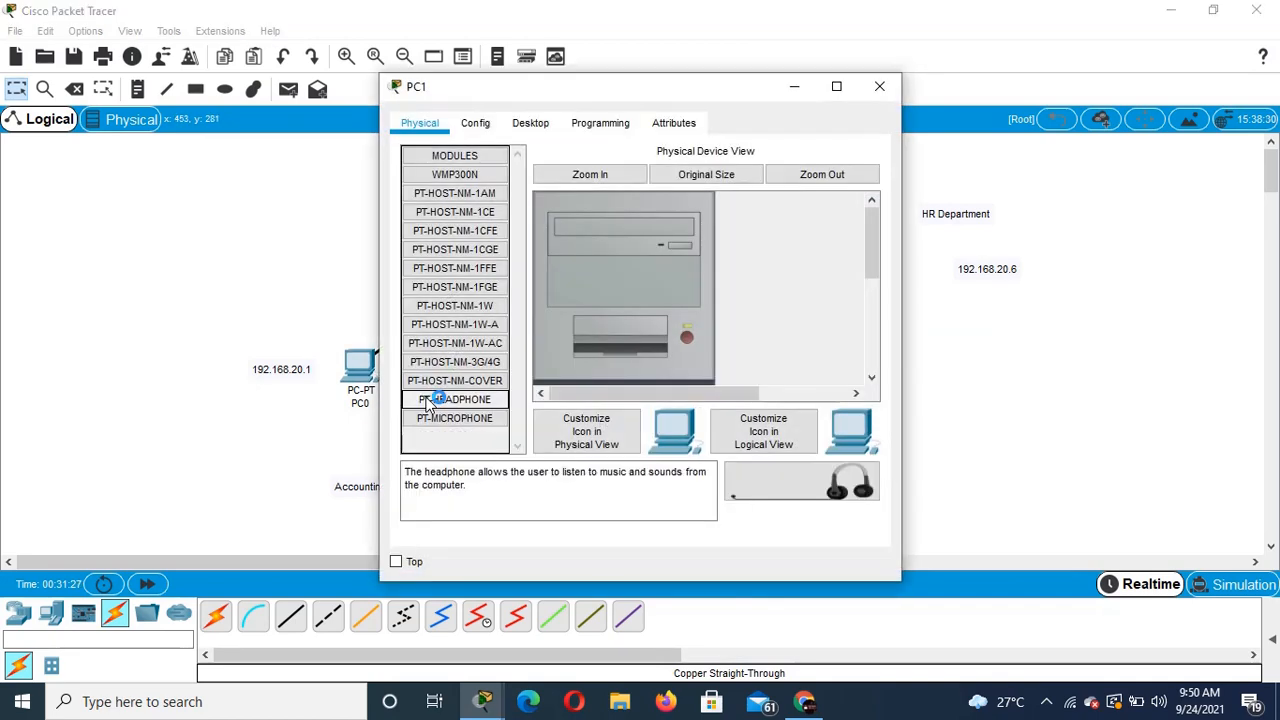
{"action": "left_click", "coordinate": [474, 124]}
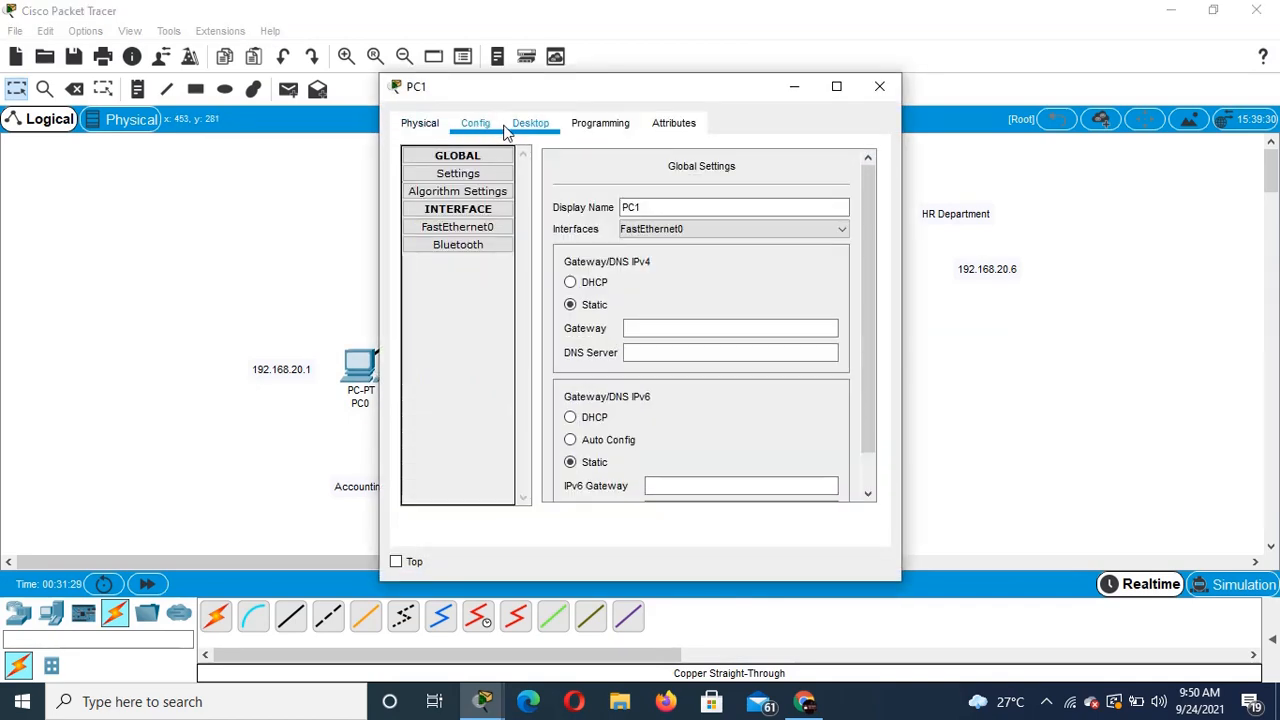
{"action": "left_click", "coordinate": [526, 125]}
{"action": "left_click", "coordinate": [490, 185]}
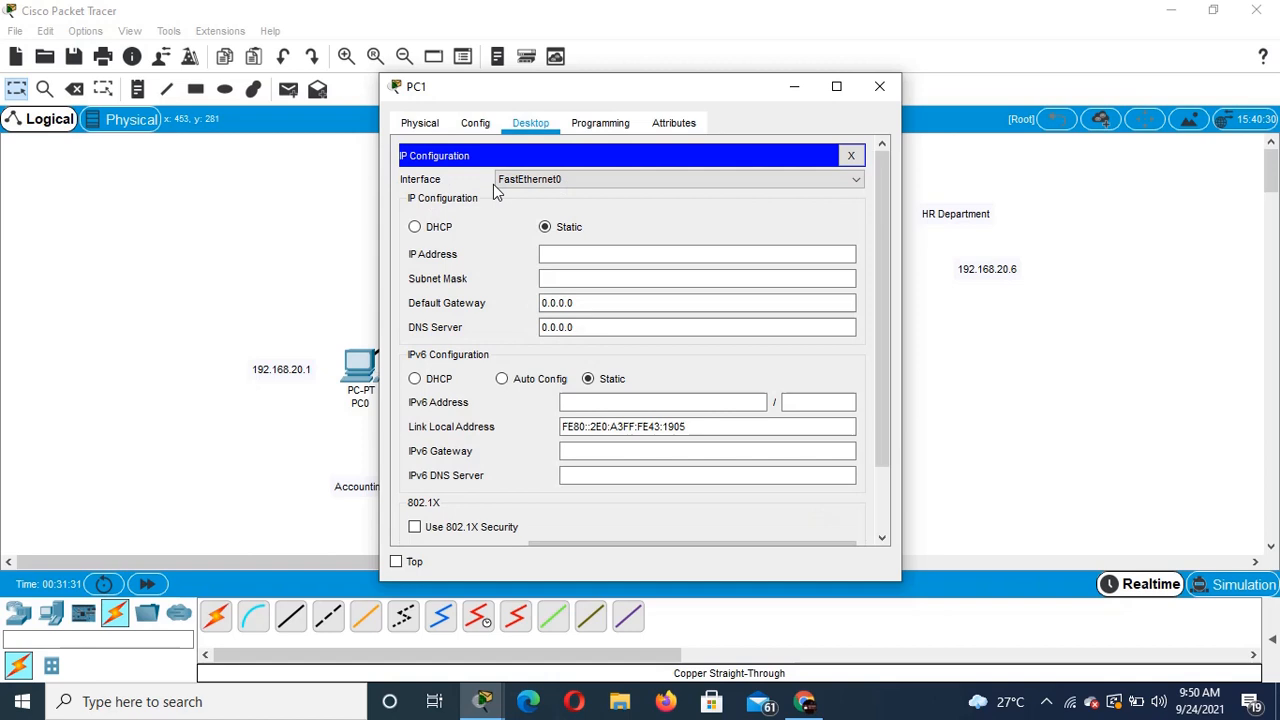
{"action": "left_click", "coordinate": [610, 248]}
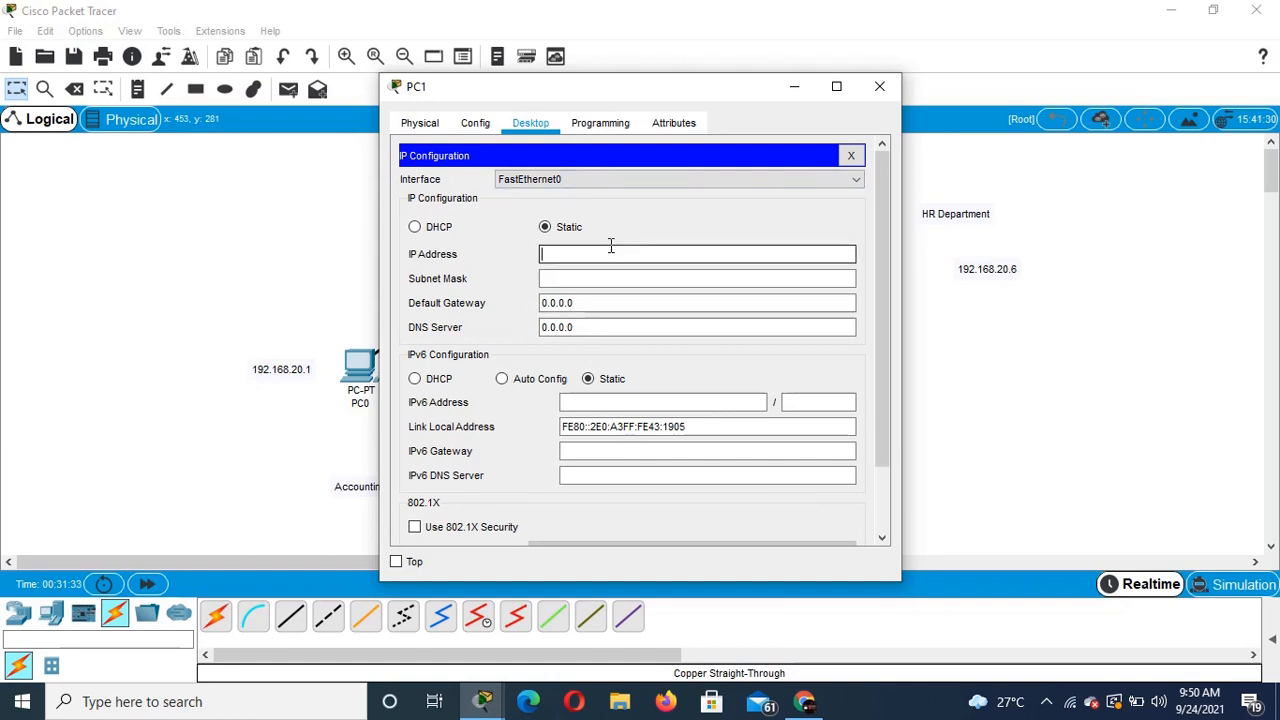
{"action": "key", "text": "ctrl+v"}
{"action": "key", "text": "Tab"}
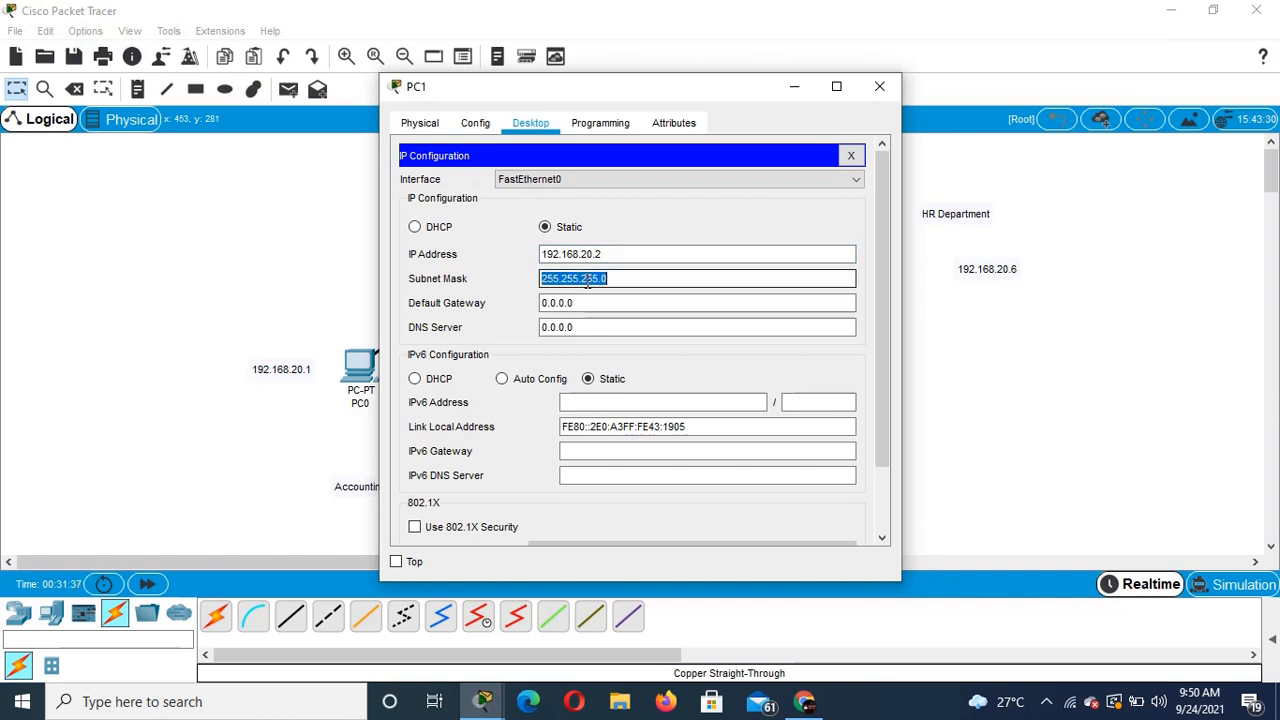
{"action": "left_click", "coordinate": [879, 86]}
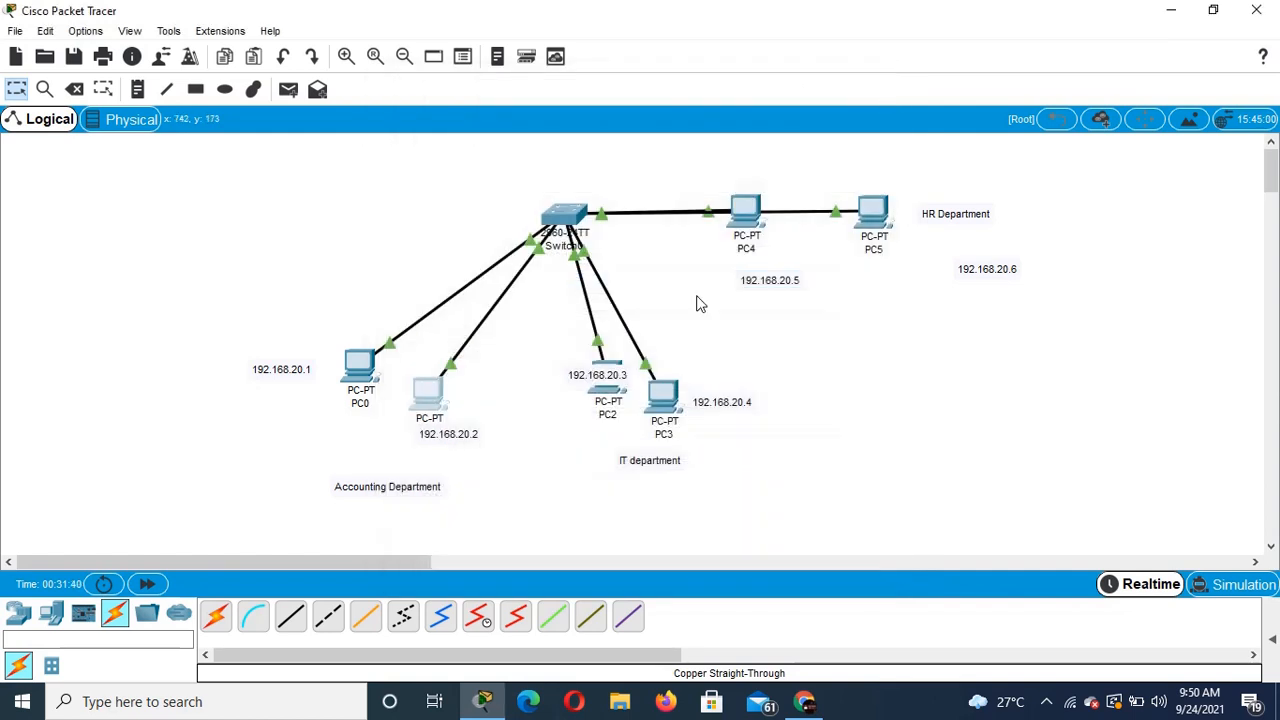
Step: Set PC2's static IP address to 192.168.20.3 with subnet mask 255.255.255.0 and close its window
{"action": "left_click", "coordinate": [608, 398]}
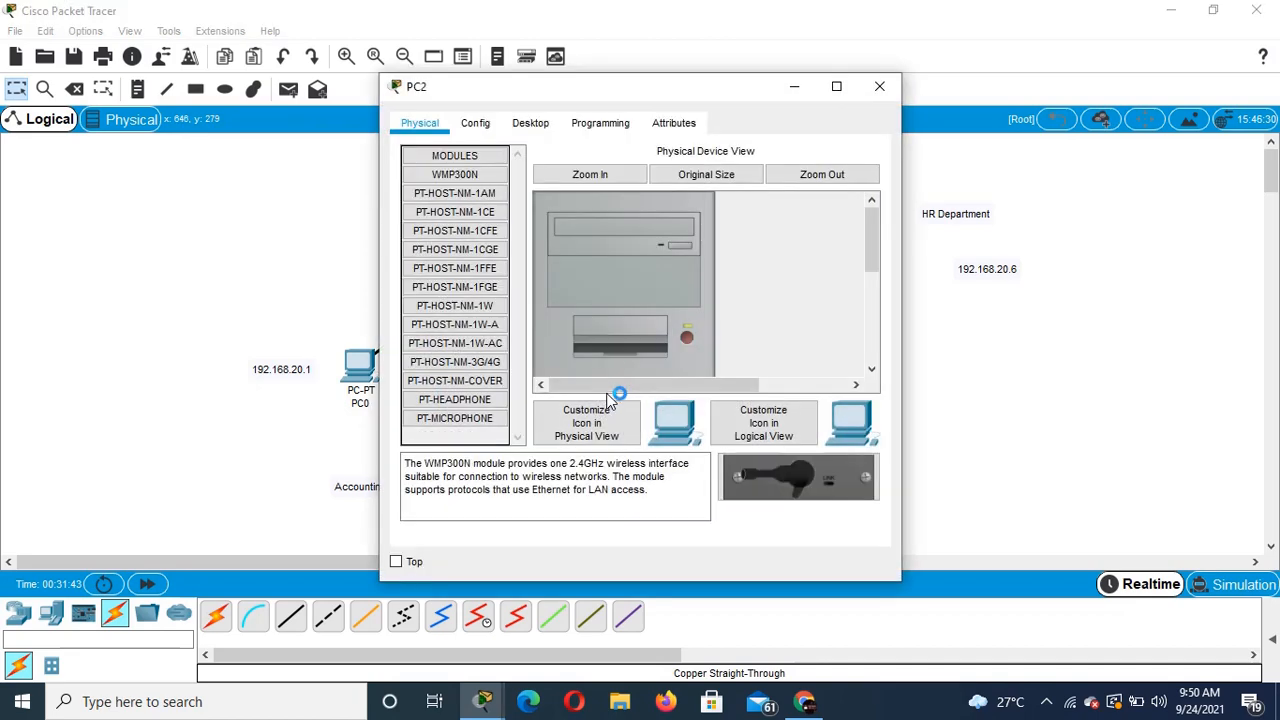
{"action": "left_click", "coordinate": [482, 124]}
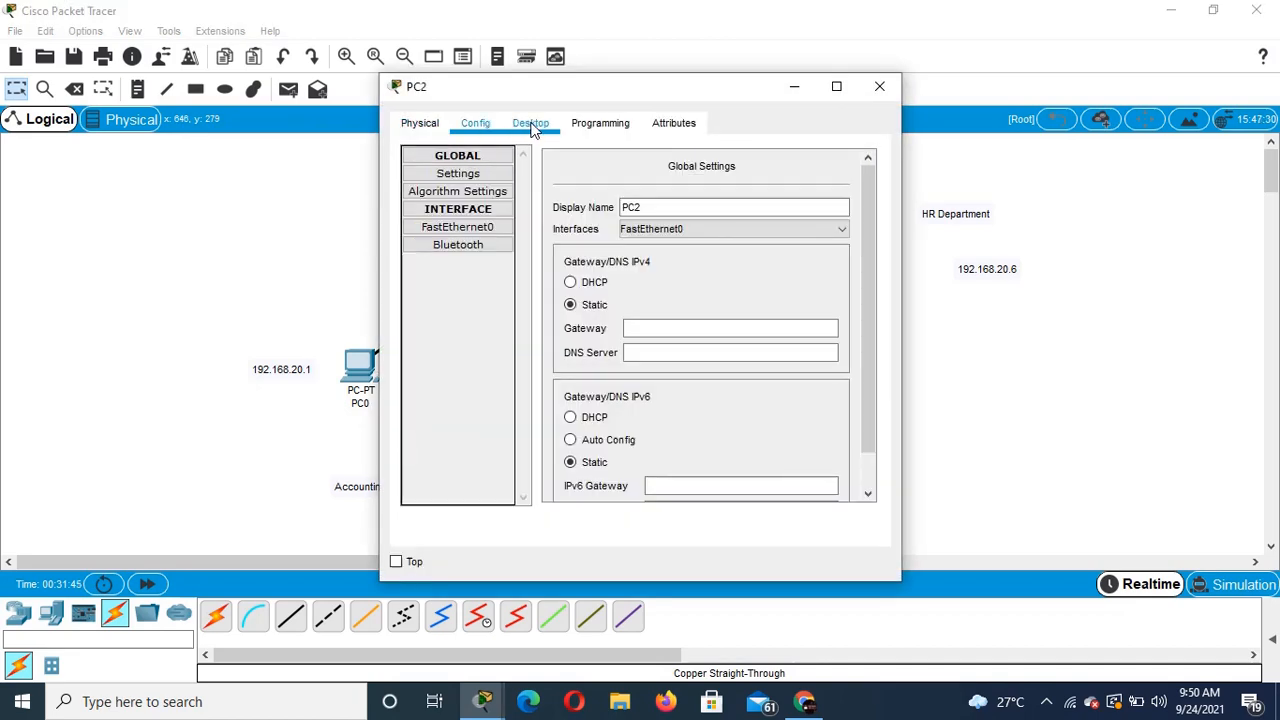
{"action": "left_click", "coordinate": [535, 124]}
{"action": "left_click", "coordinate": [445, 212]}
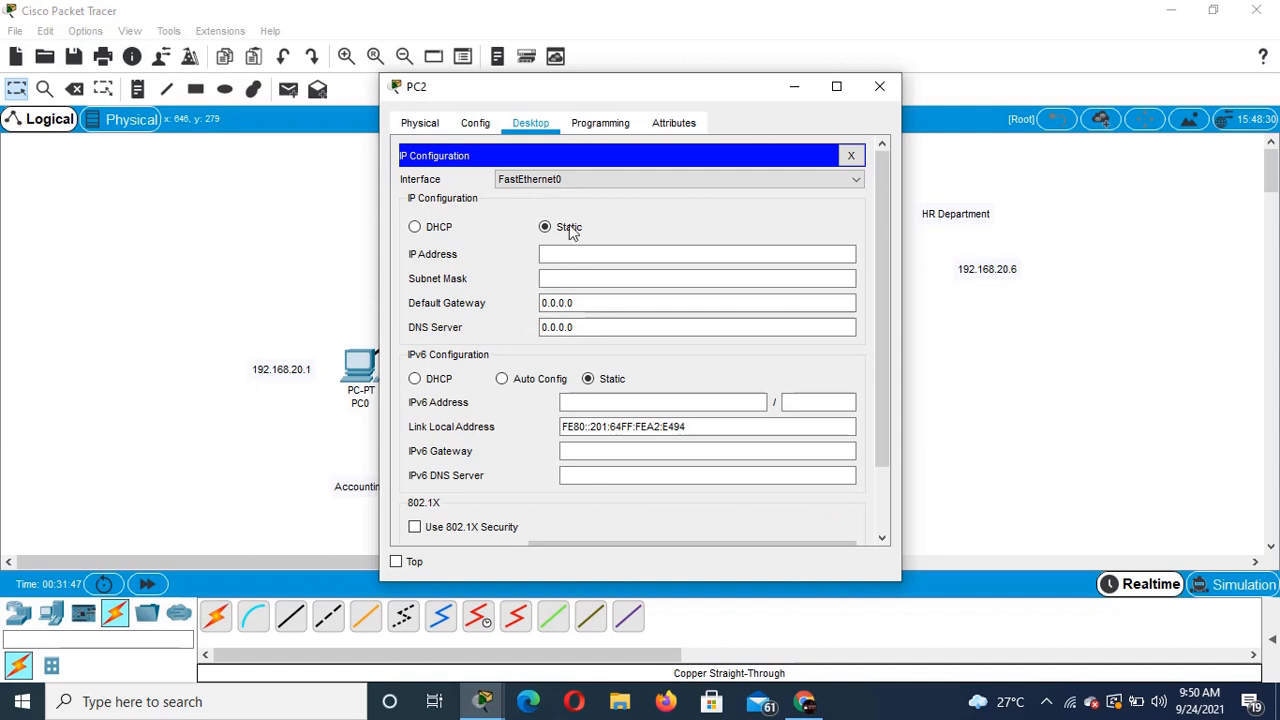
{"action": "left_click", "coordinate": [571, 257]}
{"action": "type", "text": "192.168.20.1"}
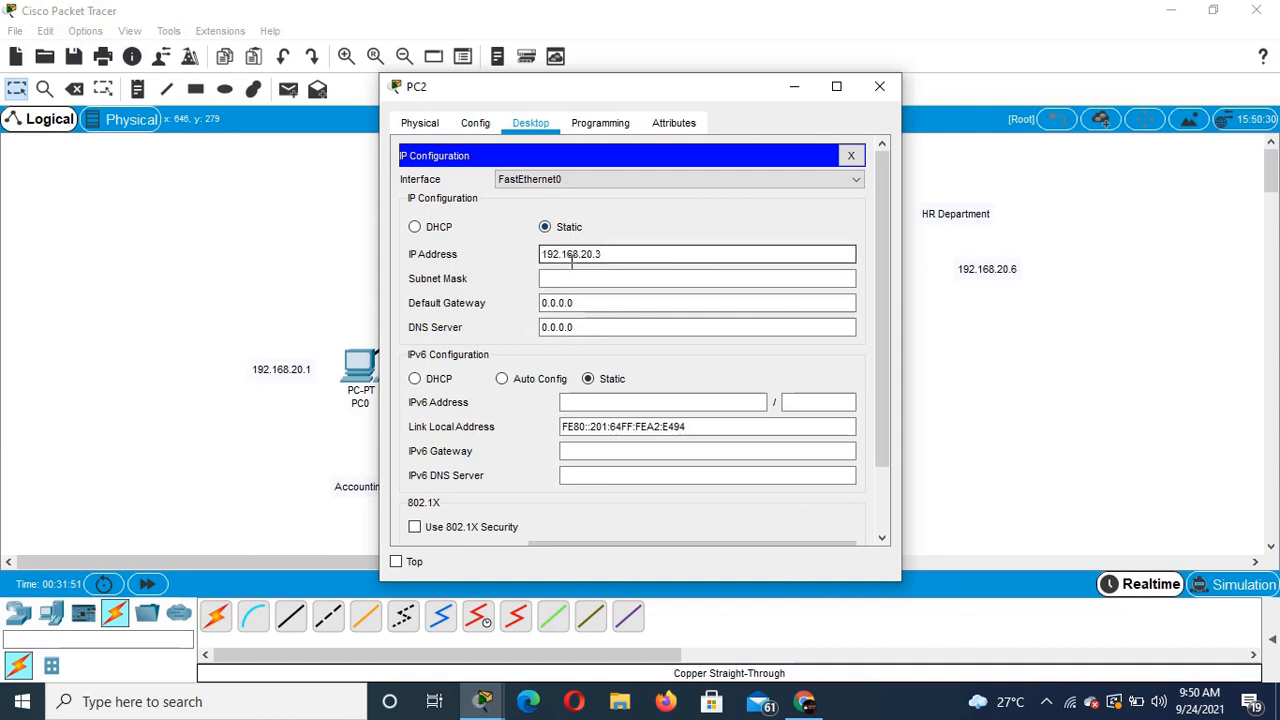
{"action": "key", "text": "Tab"}
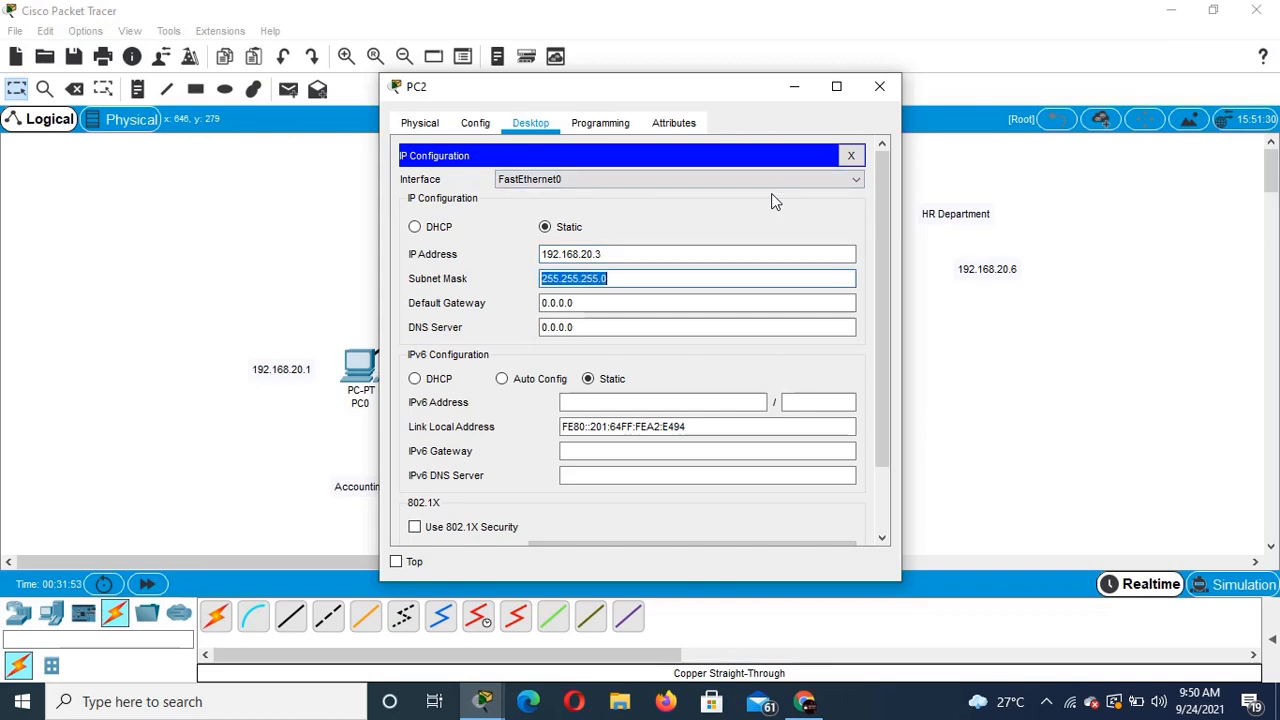
{"action": "left_click", "coordinate": [880, 88]}
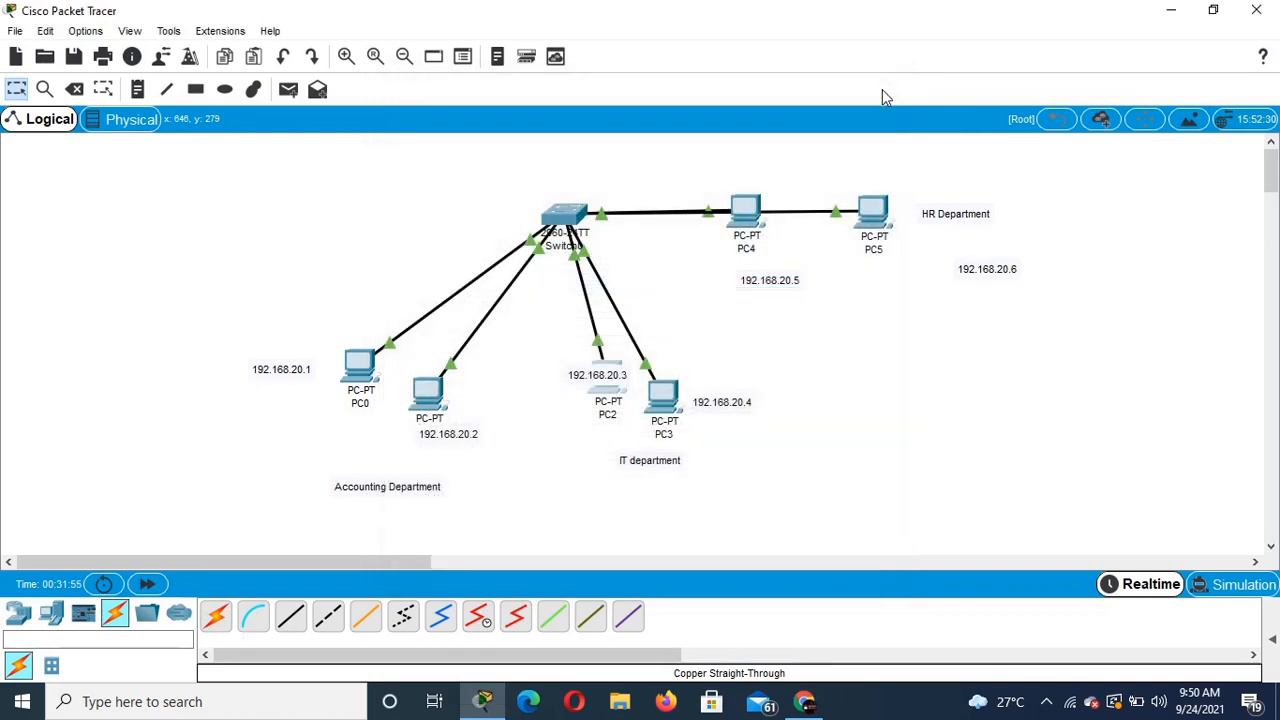
Step: Set PC3's static IP address to 192.168.20.4 with subnet mask 255.255.255.0 and close its window
{"action": "left_click", "coordinate": [668, 400]}
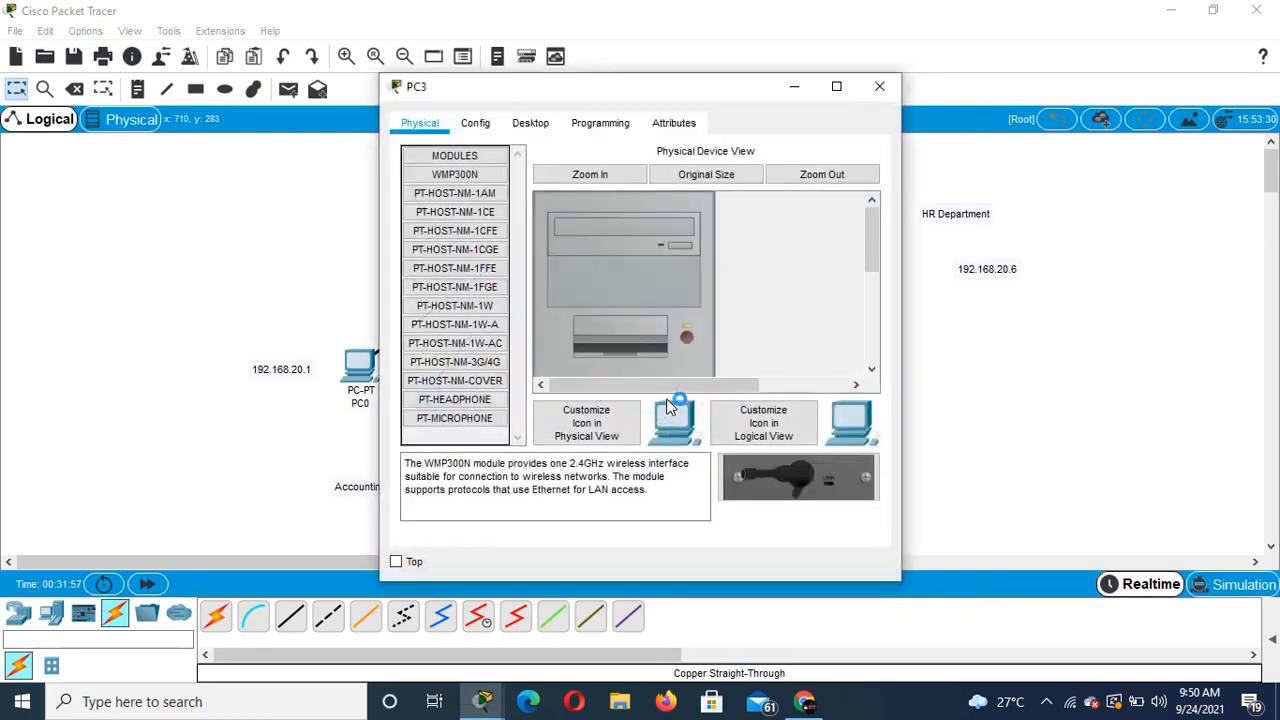
{"action": "left_click", "coordinate": [543, 122]}
{"action": "left_click", "coordinate": [445, 205]}
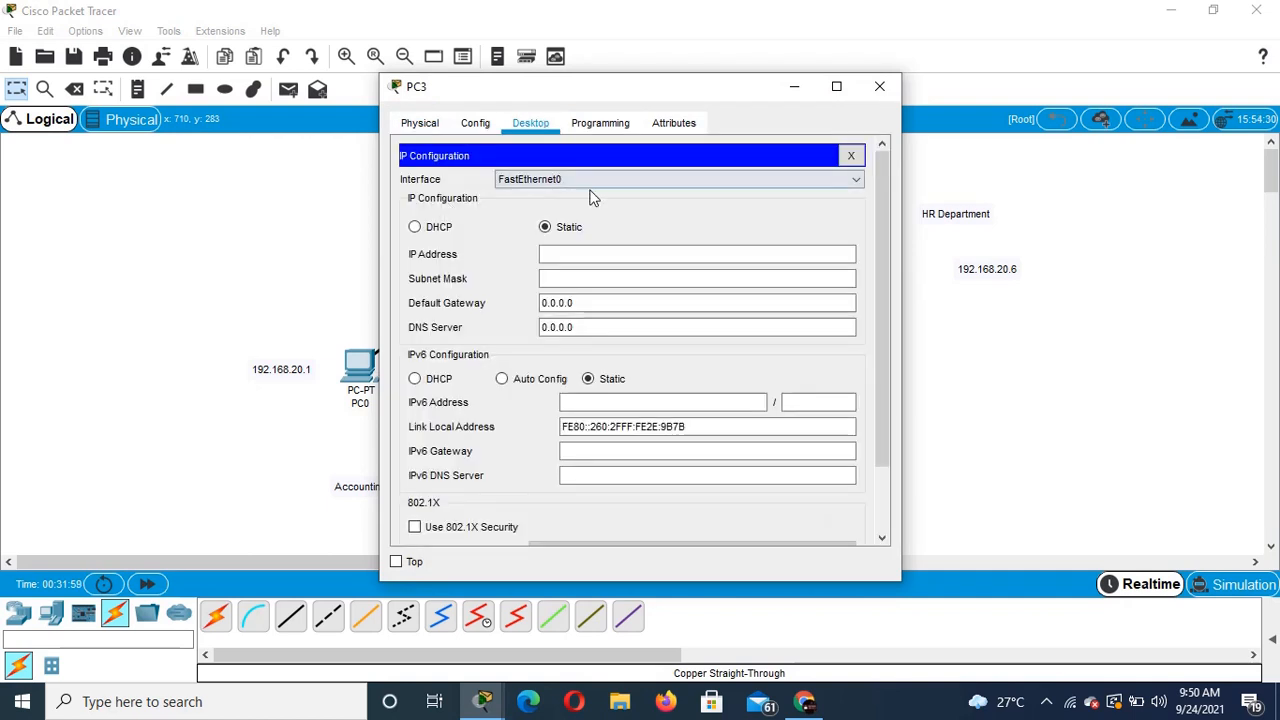
{"action": "left_click", "coordinate": [570, 253]}
{"action": "type", "text": "192.168.20.1"}
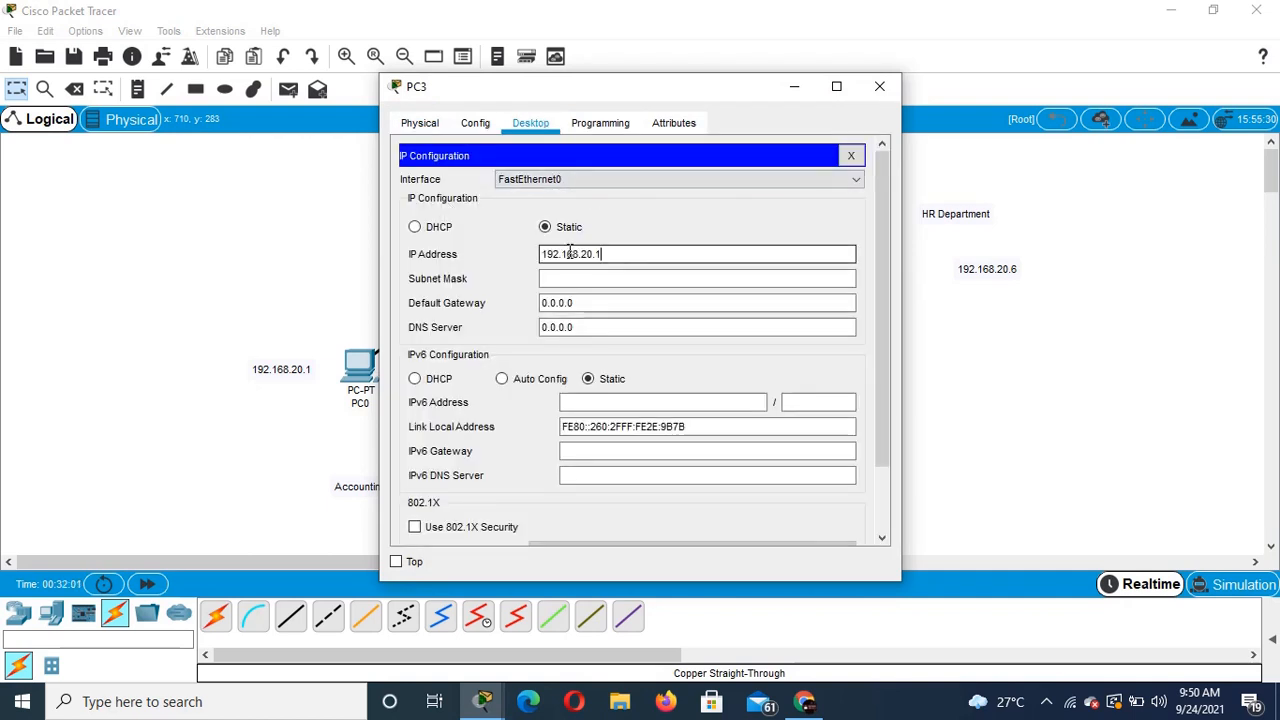
{"action": "key", "text": "BackSpace"}
{"action": "type", "text": "4"}
{"action": "key", "text": "Tab"}
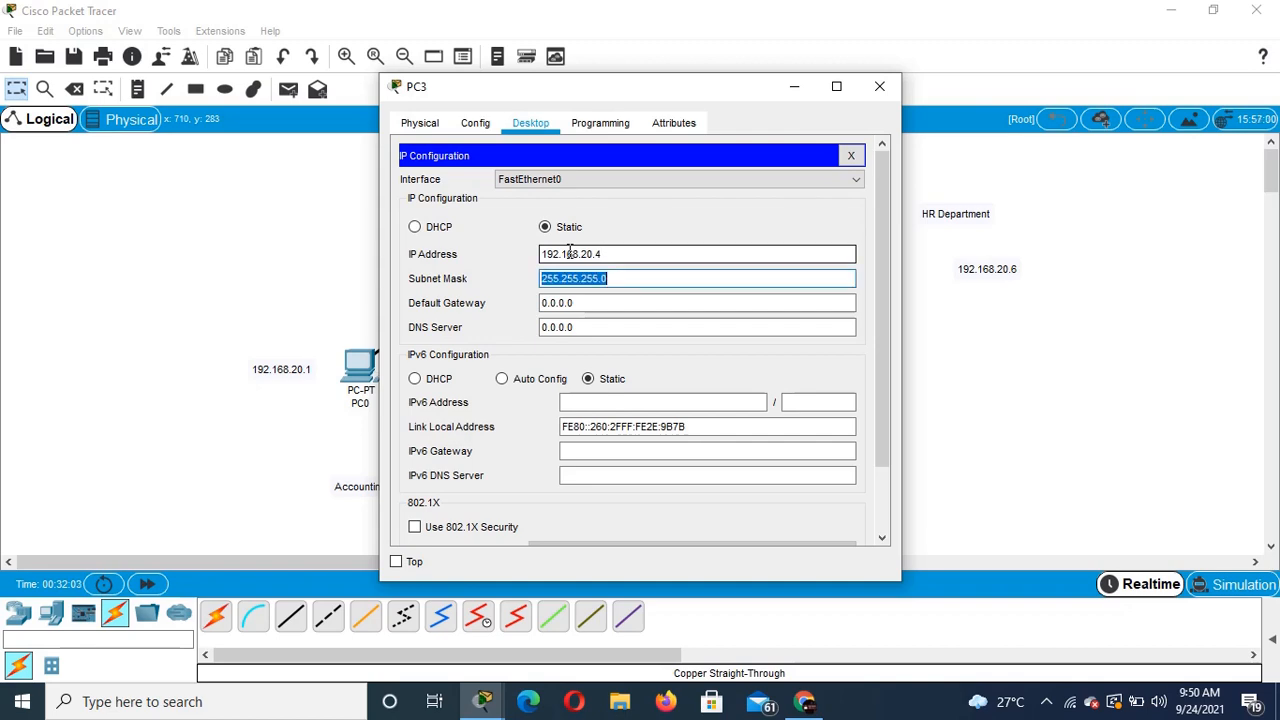
{"action": "left_click", "coordinate": [880, 87]}
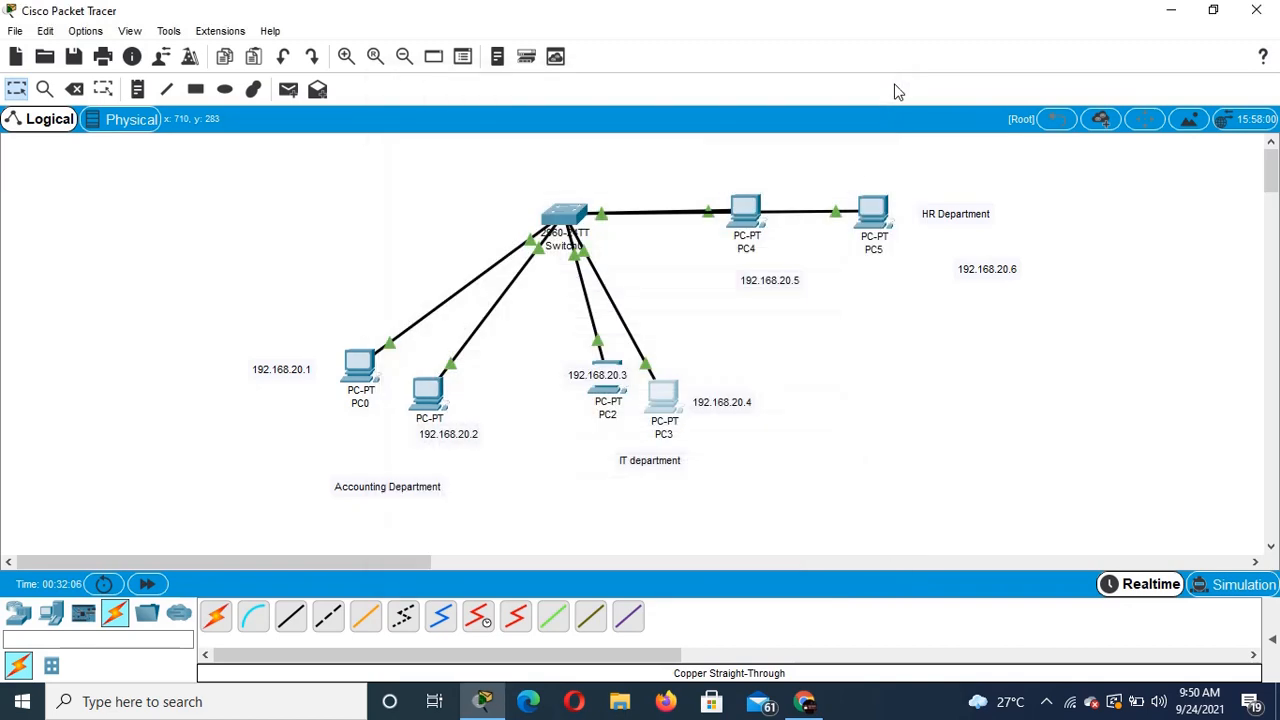
Step: Set PC4's static IP address to 192.168.20.5 with subnet mask 255.255.255.0 and close its window
{"action": "left_click", "coordinate": [752, 218]}
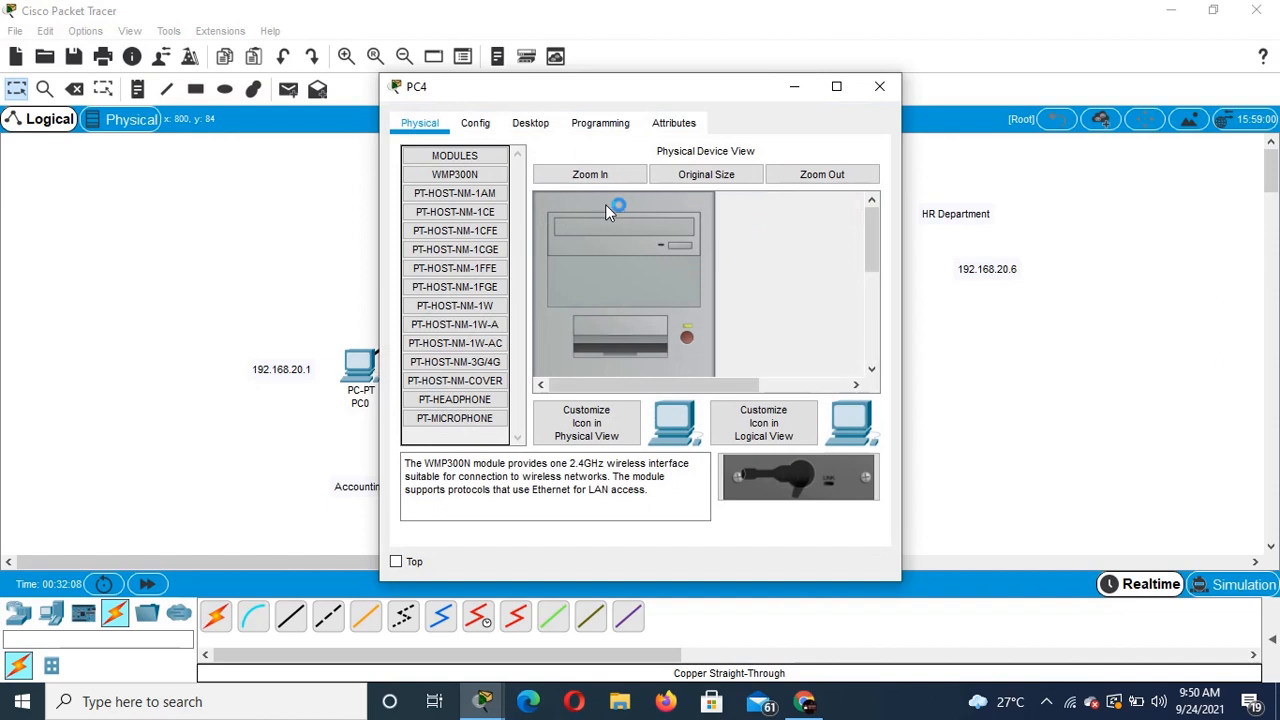
{"action": "left_click", "coordinate": [534, 118]}
{"action": "left_click", "coordinate": [452, 197]}
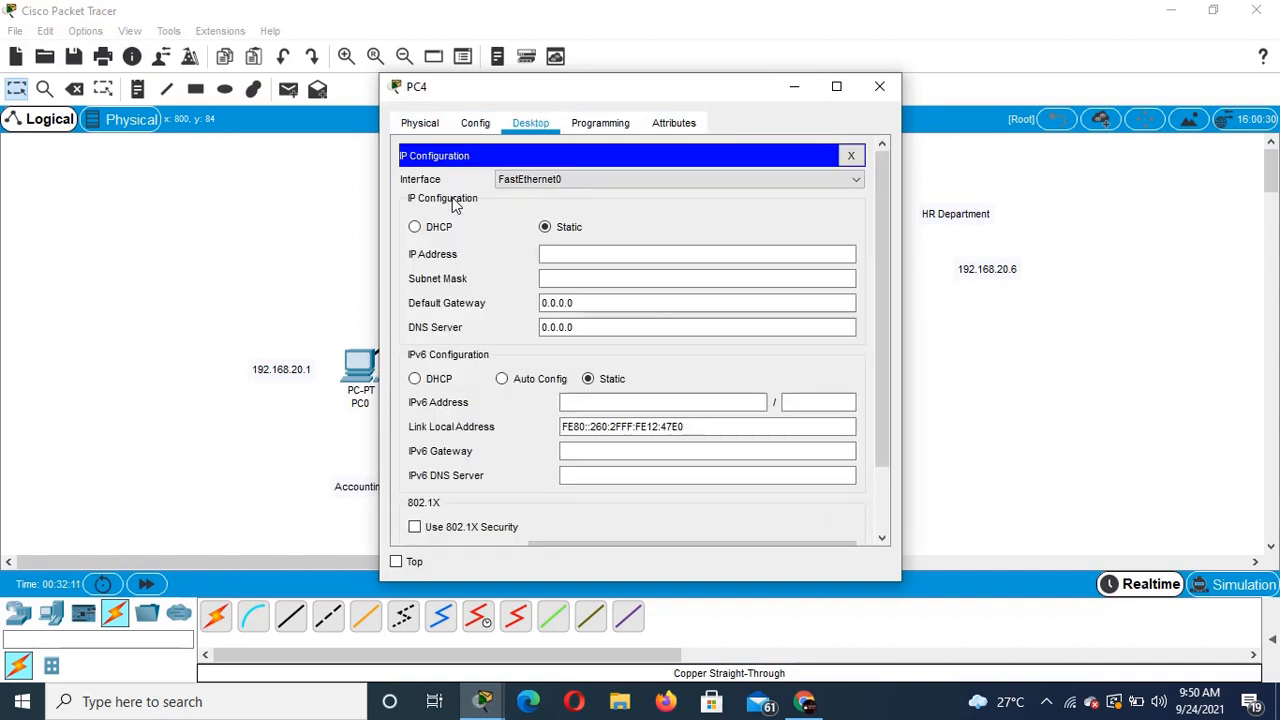
{"action": "left_click", "coordinate": [780, 255]}
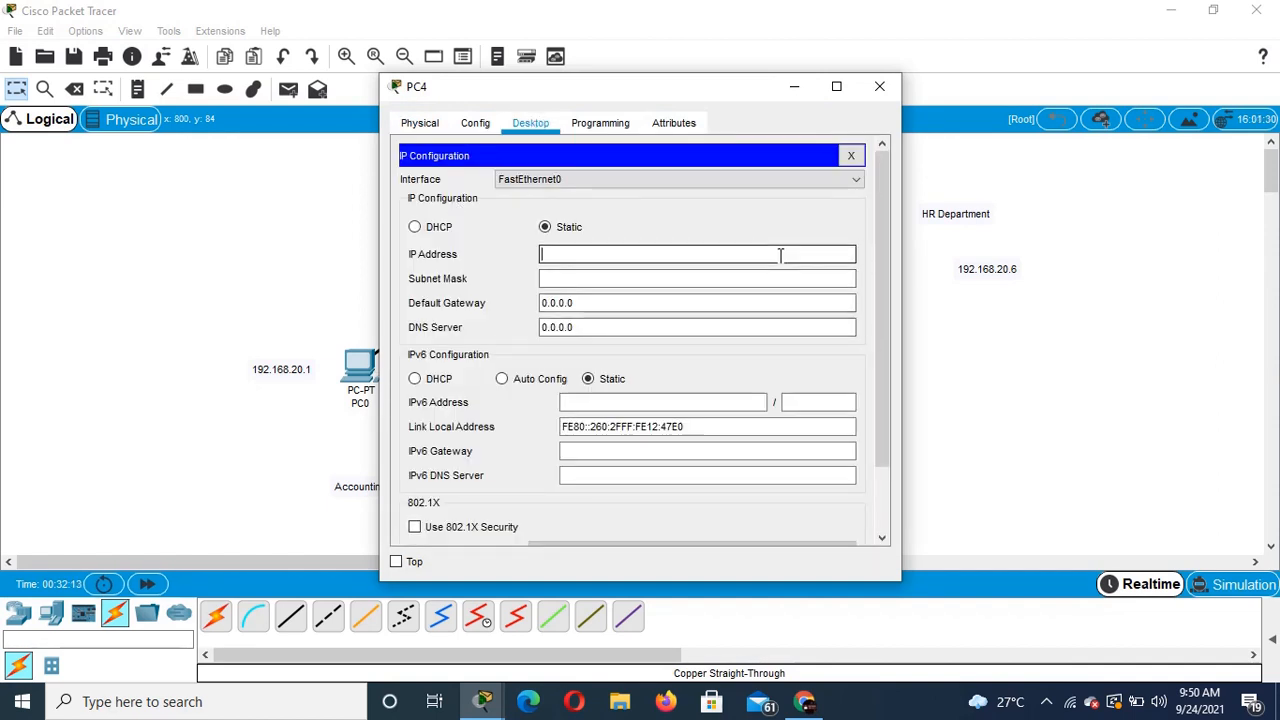
{"action": "type", "text": "192.168.20.5"}
{"action": "key", "text": "Tab"}
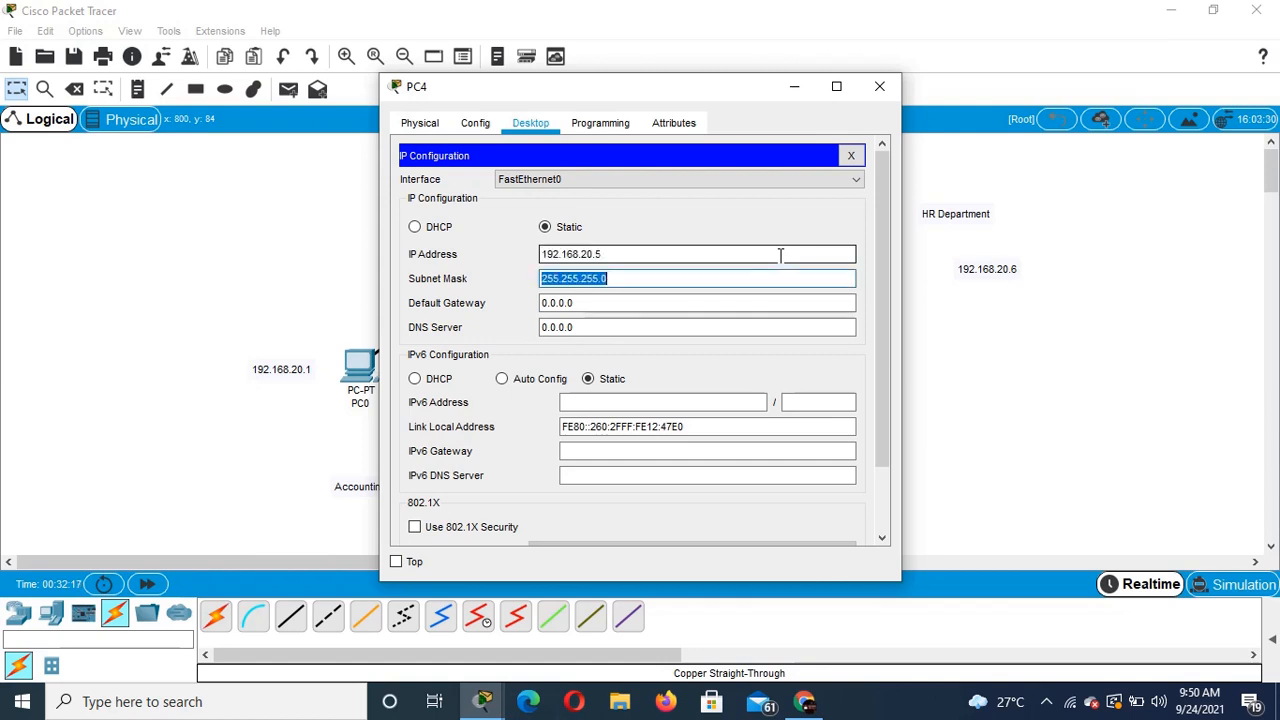
{"action": "left_click", "coordinate": [867, 94]}
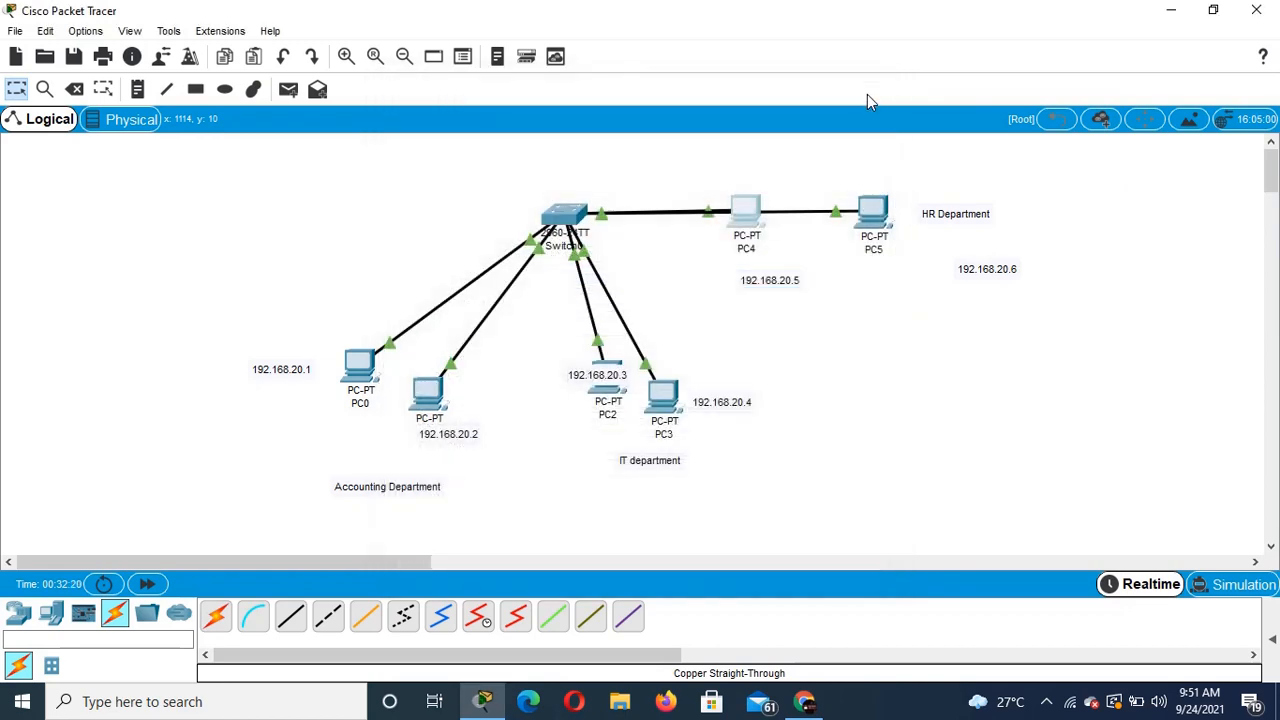
Step: Set PC5's static IP address to 192.168.20.6 with subnet mask 255.255.255.0 and close its window
{"action": "left_click", "coordinate": [879, 207]}
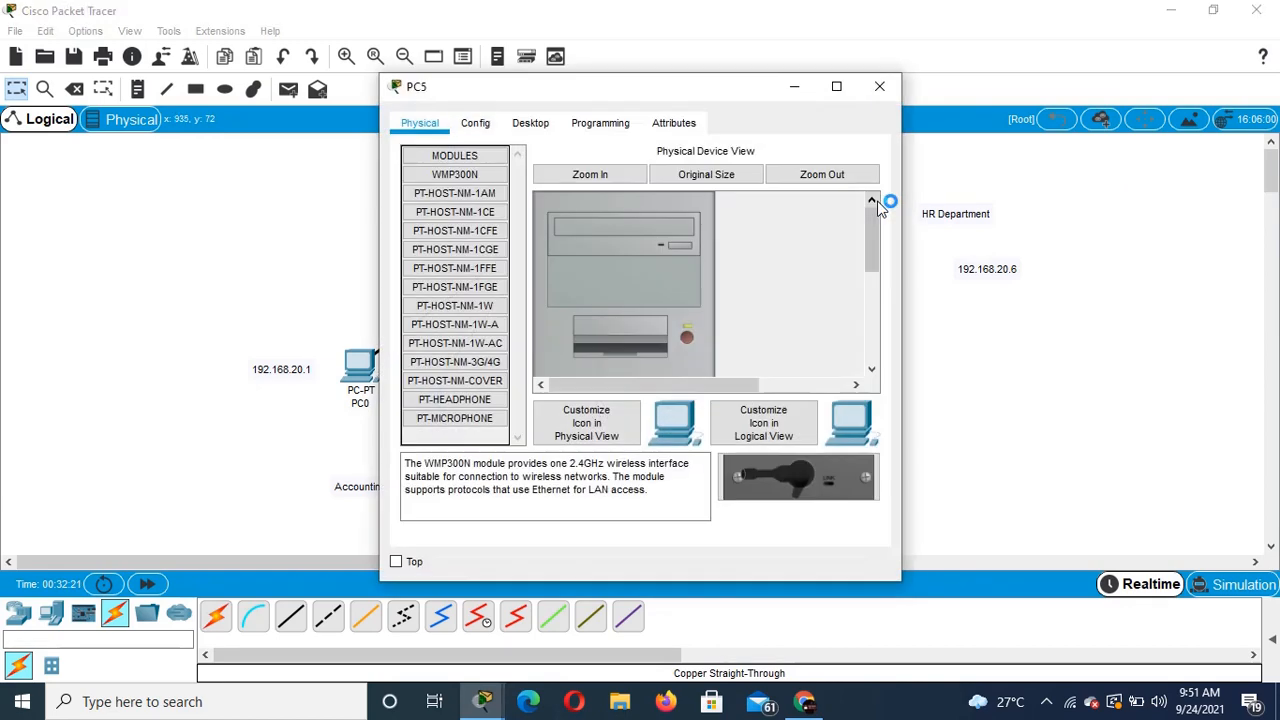
{"action": "left_click", "coordinate": [537, 122]}
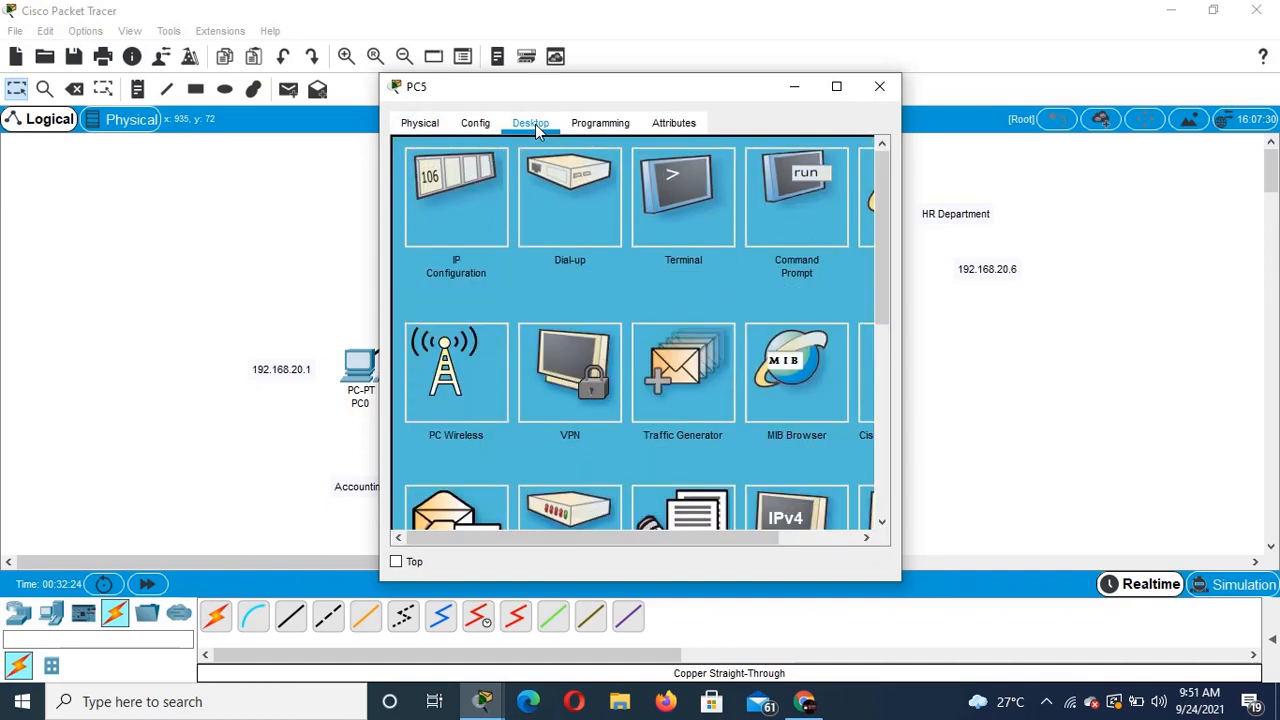
{"action": "left_click", "coordinate": [486, 175]}
{"action": "left_click", "coordinate": [563, 253]}
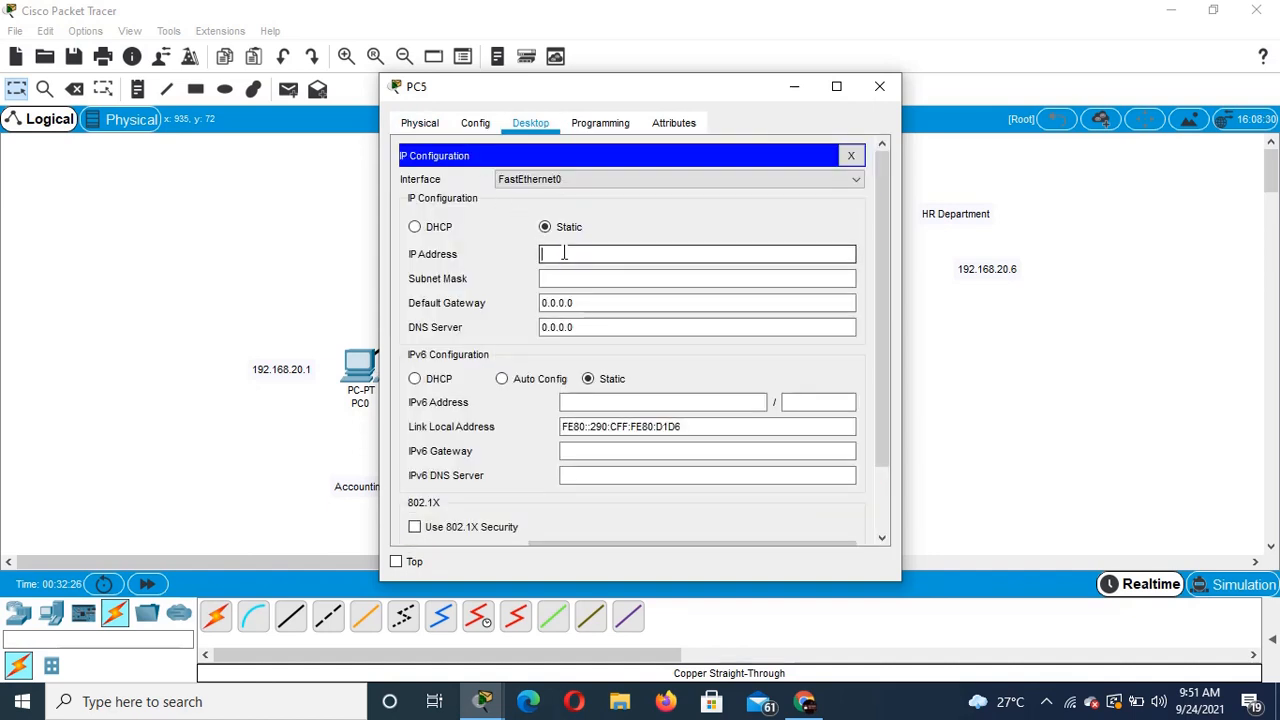
{"action": "type", "text": "192.168.20.1"}
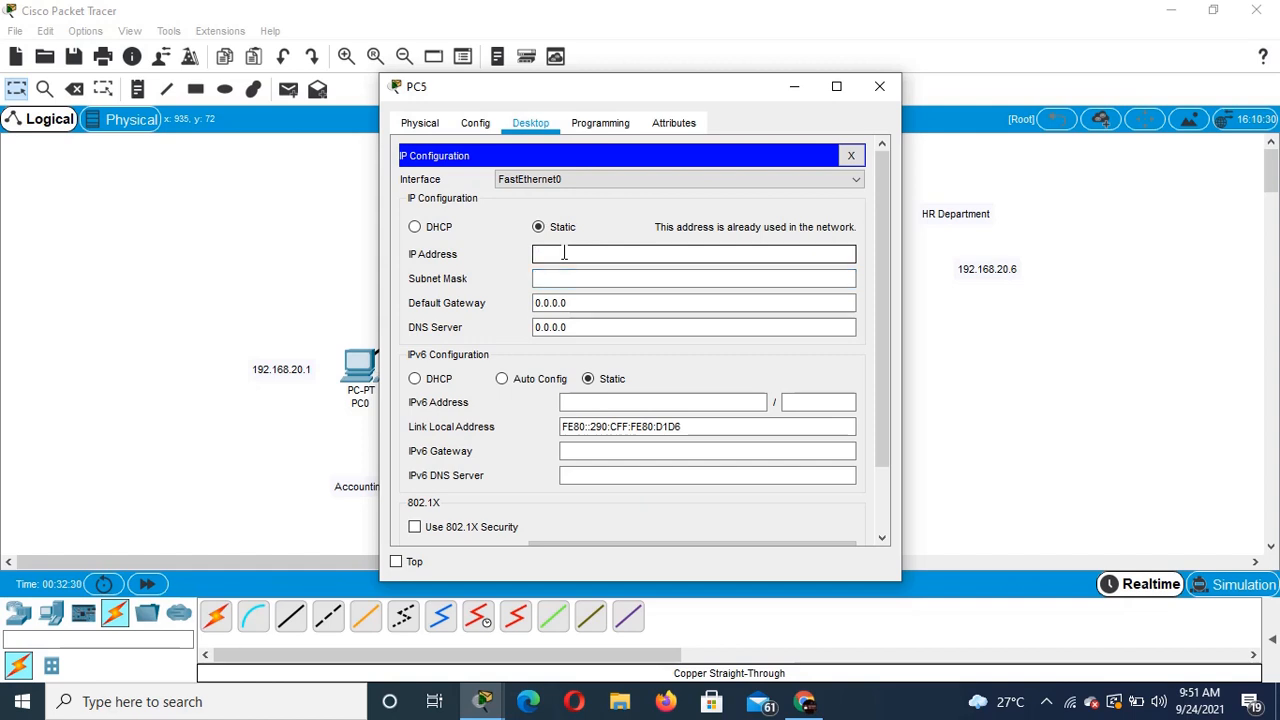
{"action": "type", "text": "192.168.20.1"}
{"action": "key", "text": "BackSpace"}
{"action": "type", "text": "6"}
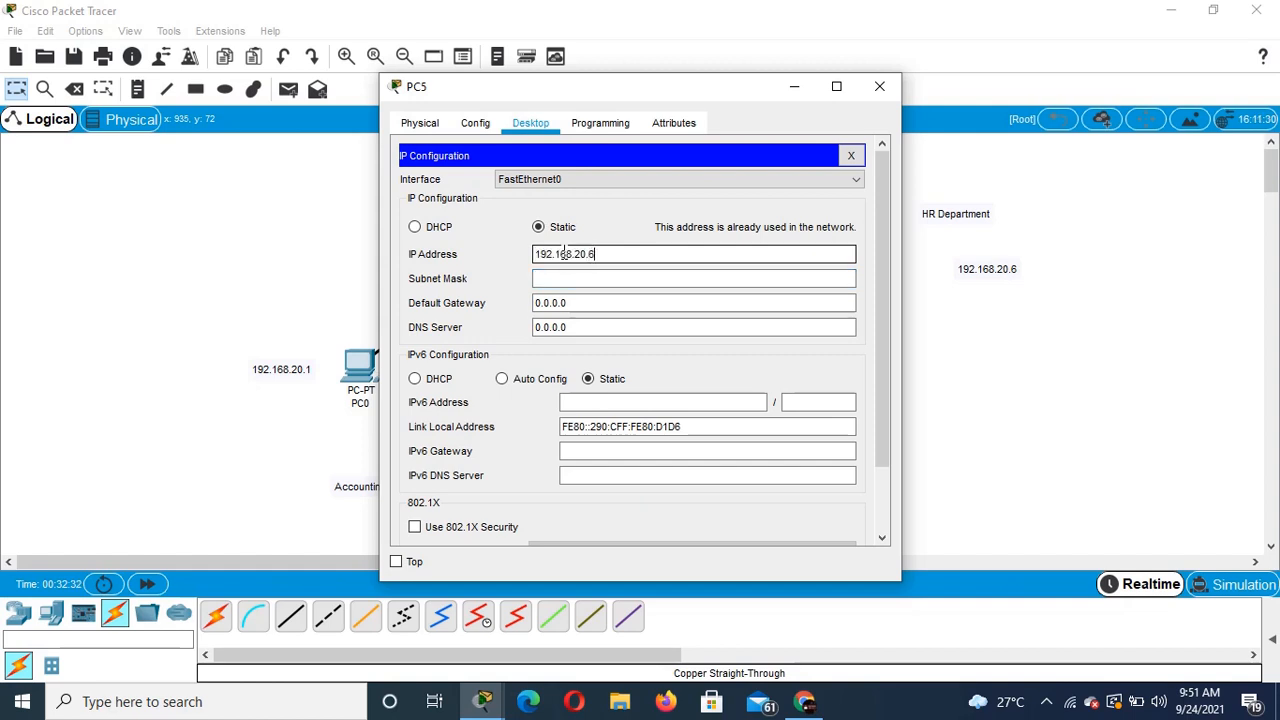
{"action": "key", "text": "Tab"}
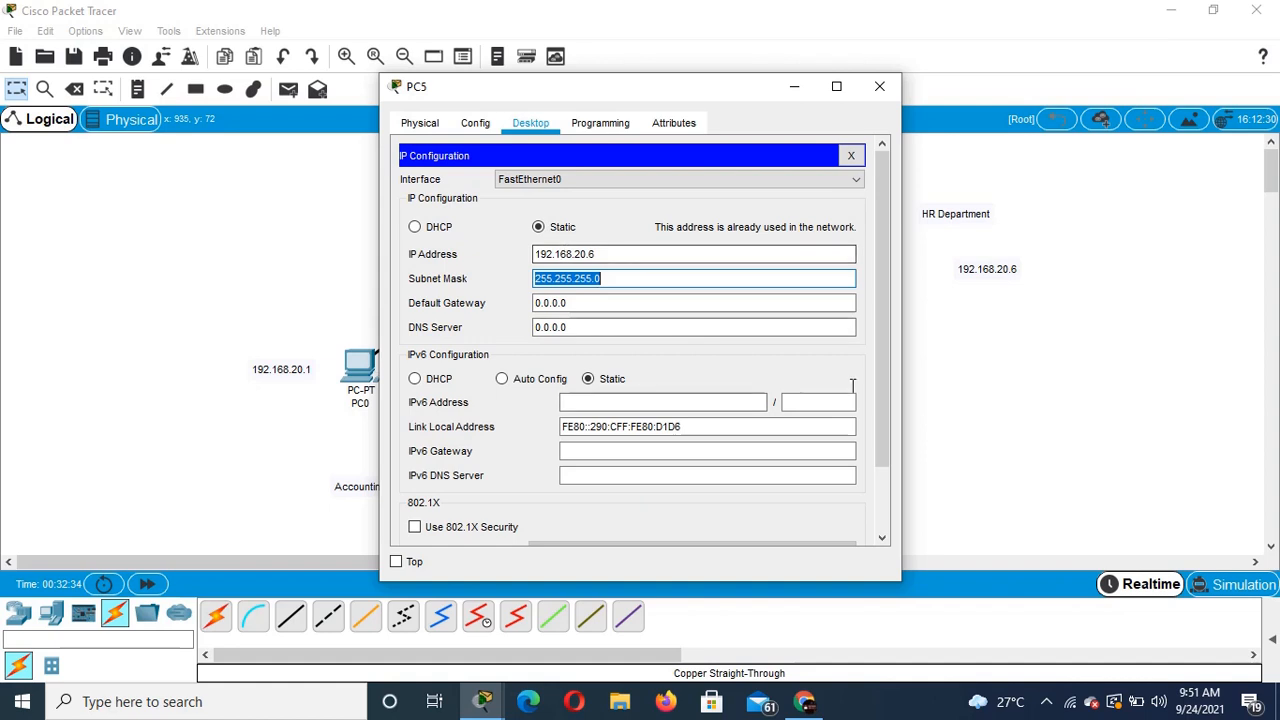
{"action": "left_click", "coordinate": [881, 87]}
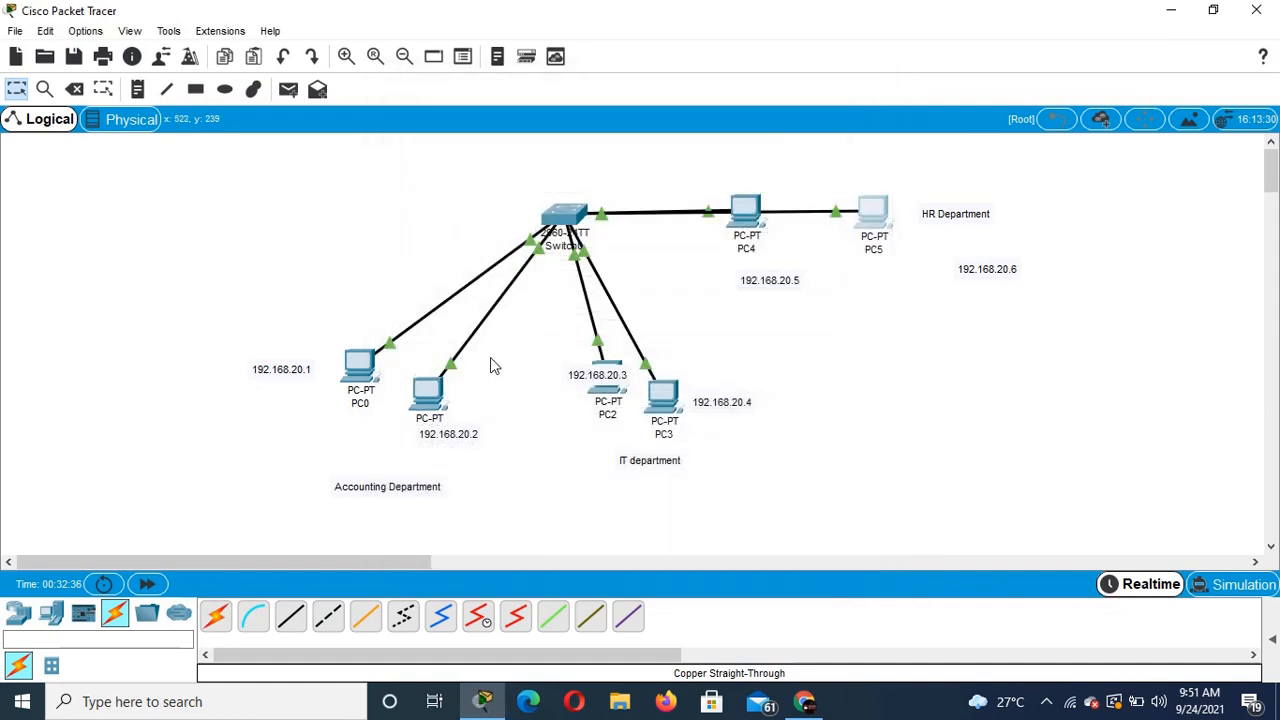
Step: Test connectivity from PC0's Command Prompt by pinging 192.168.20.6 and 192.168.20.4
{"action": "mouse_move", "coordinate": [362, 385]}
{"action": "left_click", "coordinate": [361, 372]}
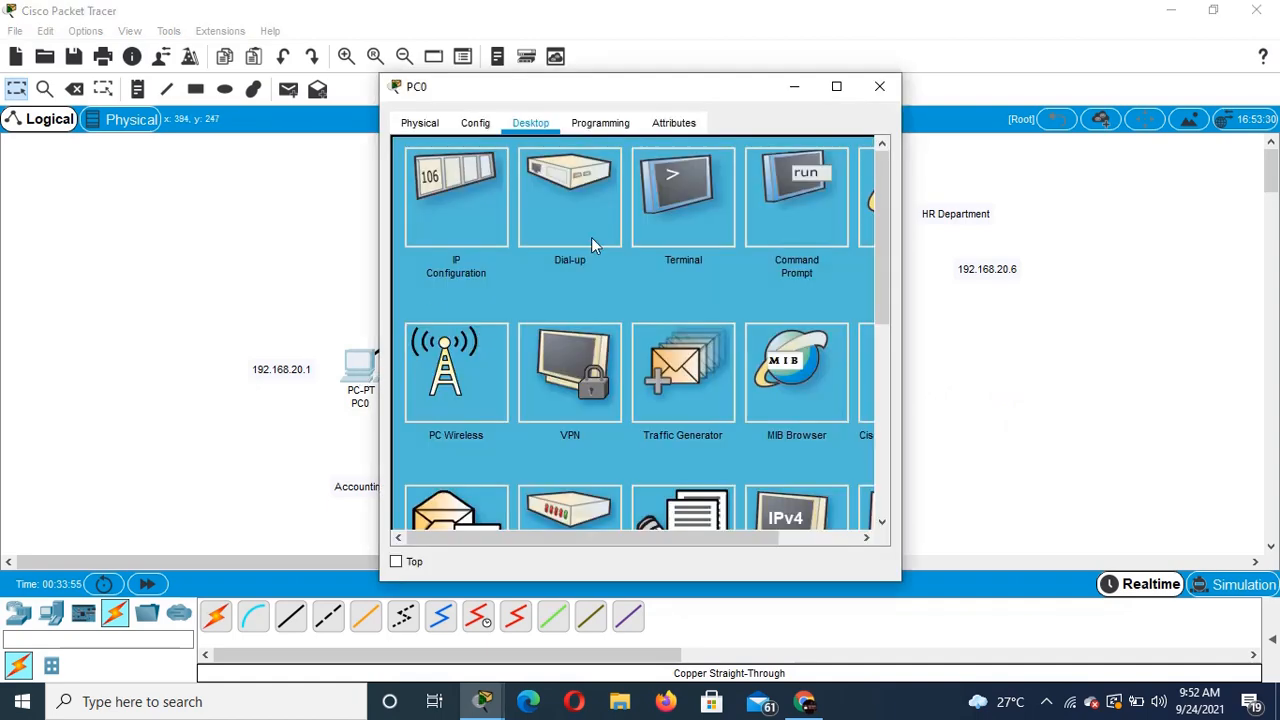
{"action": "left_click", "coordinate": [704, 205]}
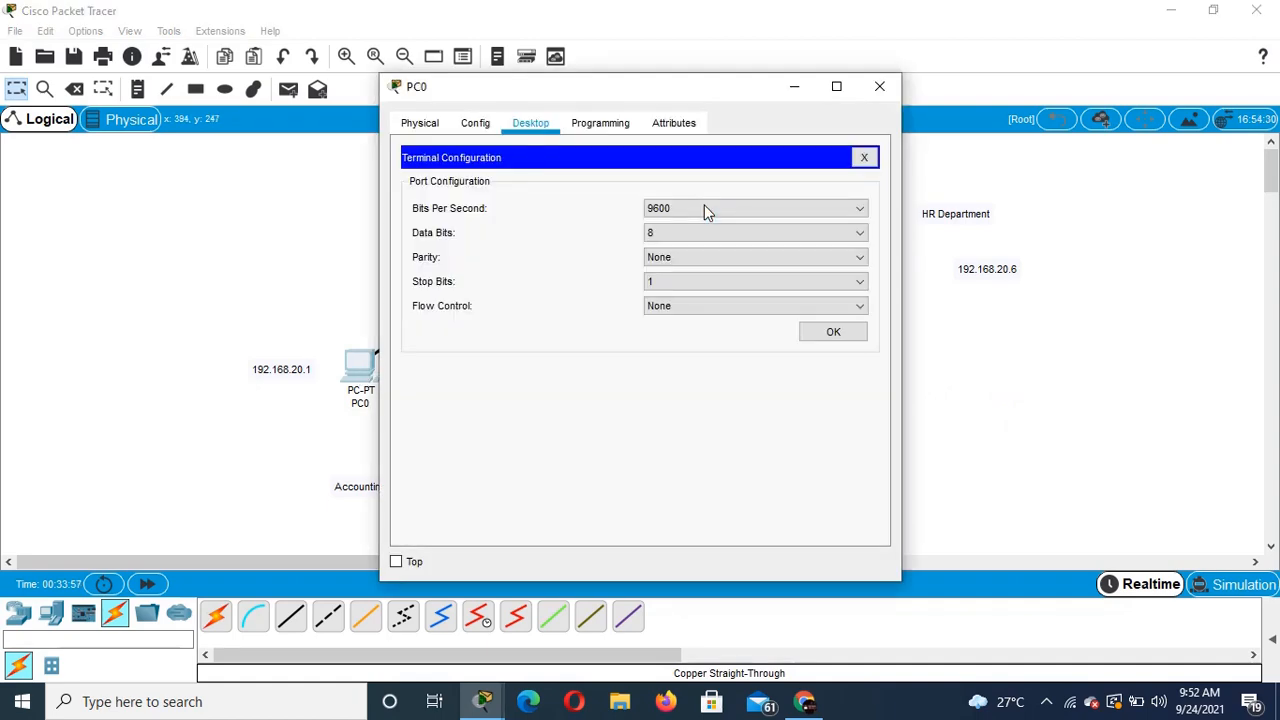
{"action": "left_click", "coordinate": [865, 159]}
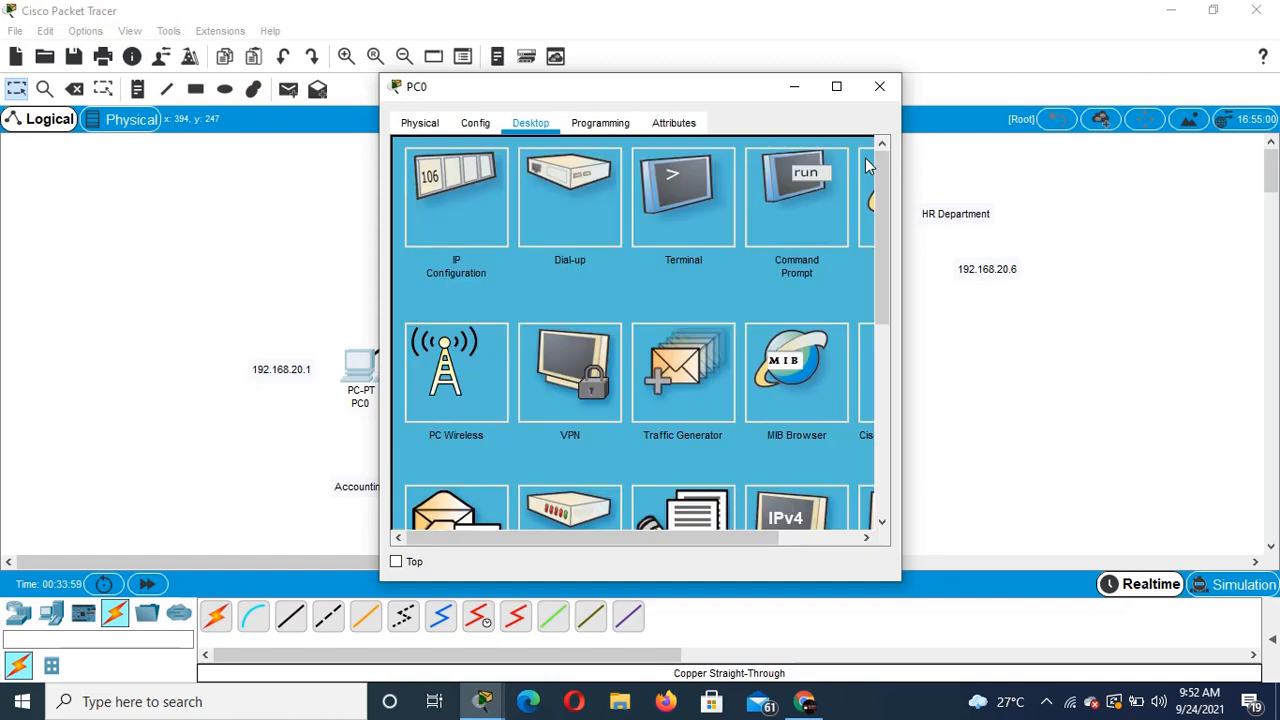
{"action": "left_click", "coordinate": [808, 200]}
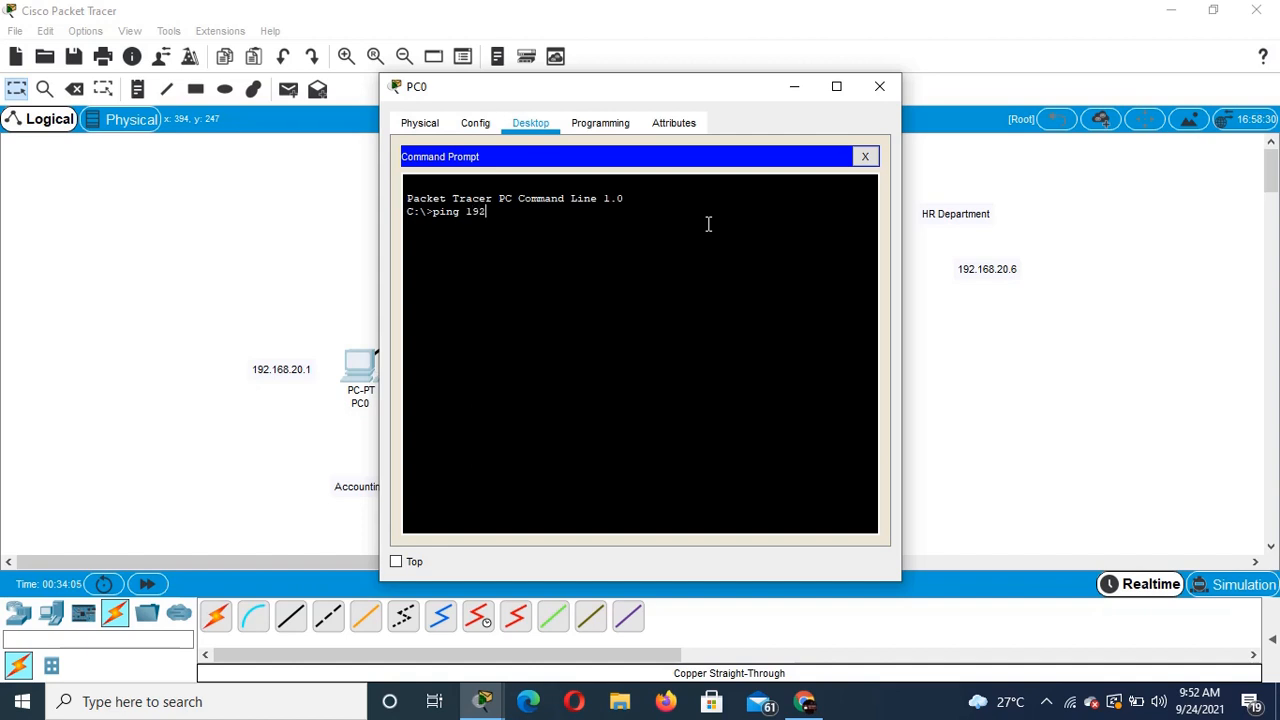
{"action": "type", "text": "ping 192.16"}
{"action": "type", "text": ".20.6"}
{"action": "key", "text": "Return"}
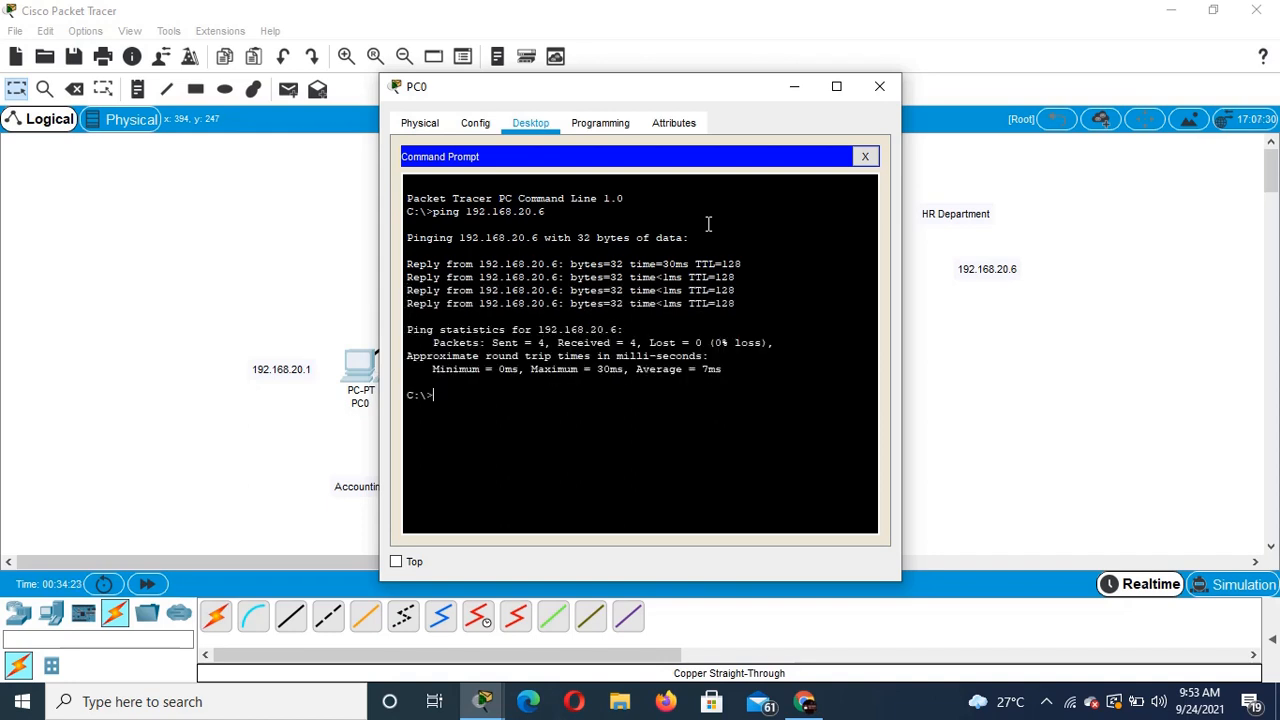
{"action": "key", "text": "Up"}
{"action": "key", "text": "Return"}
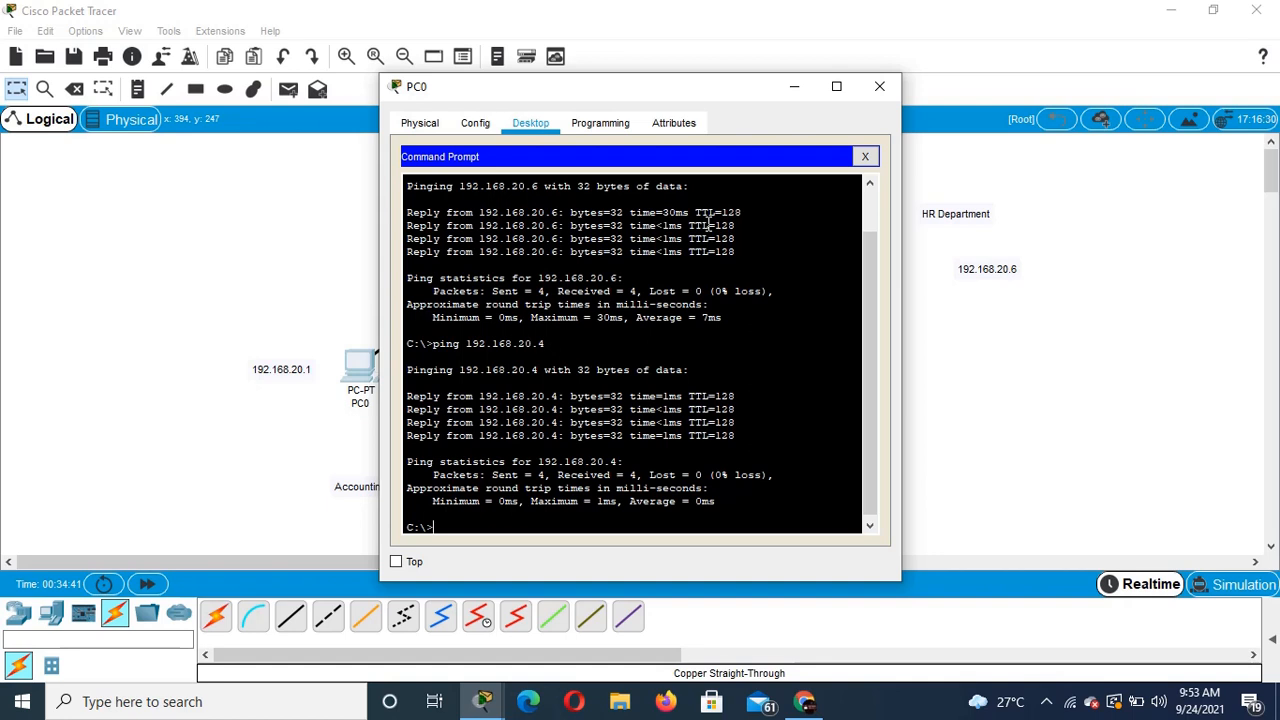
Step: Close PC0's window and switch the workspace to Simulation mode with the PDU list shown
{"action": "left_click", "coordinate": [880, 87]}
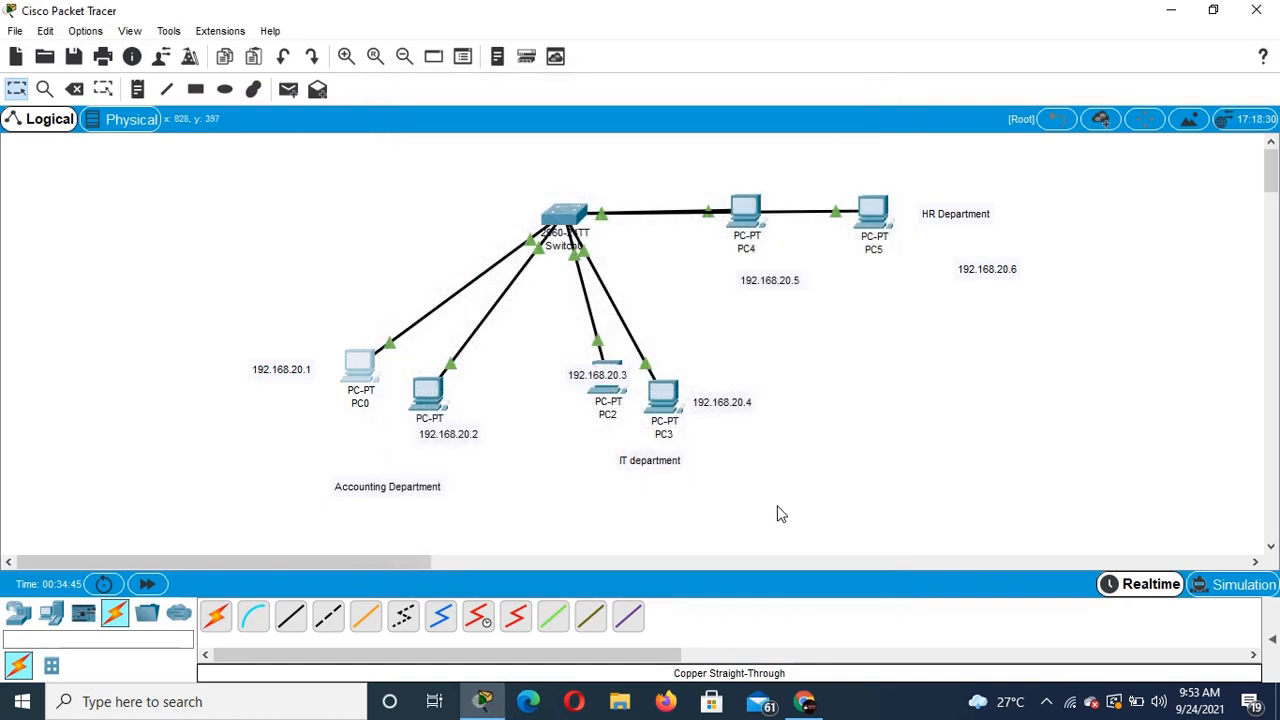
{"action": "left_click", "coordinate": [1272, 644]}
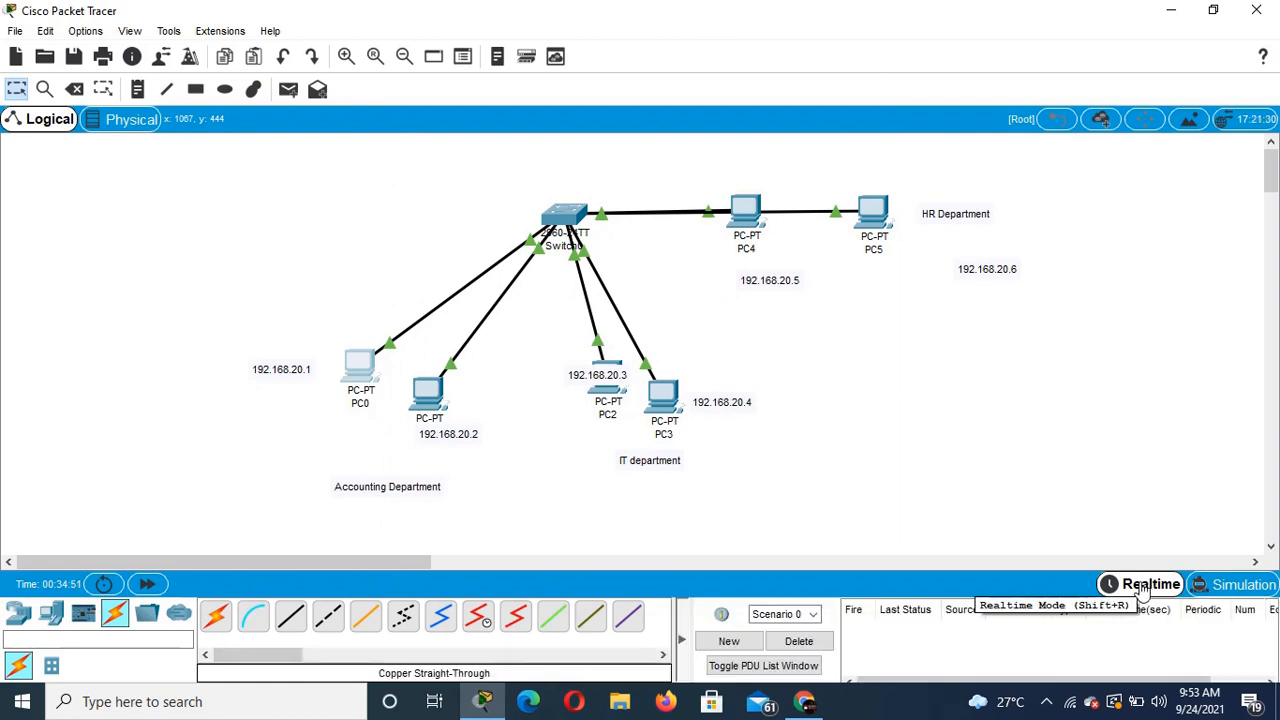
{"action": "left_click", "coordinate": [1222, 584]}
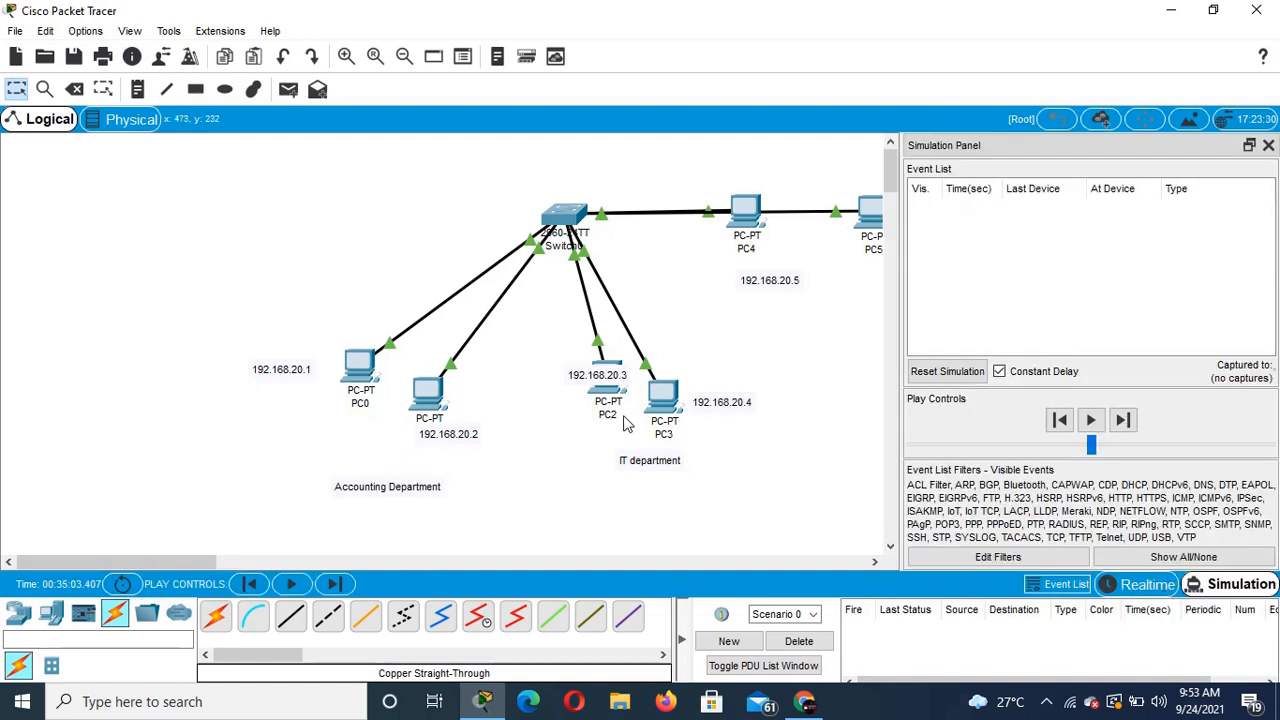
Step: Add a simple PDU from PC0 to PC1 and play the simulation
{"action": "left_click", "coordinate": [288, 95]}
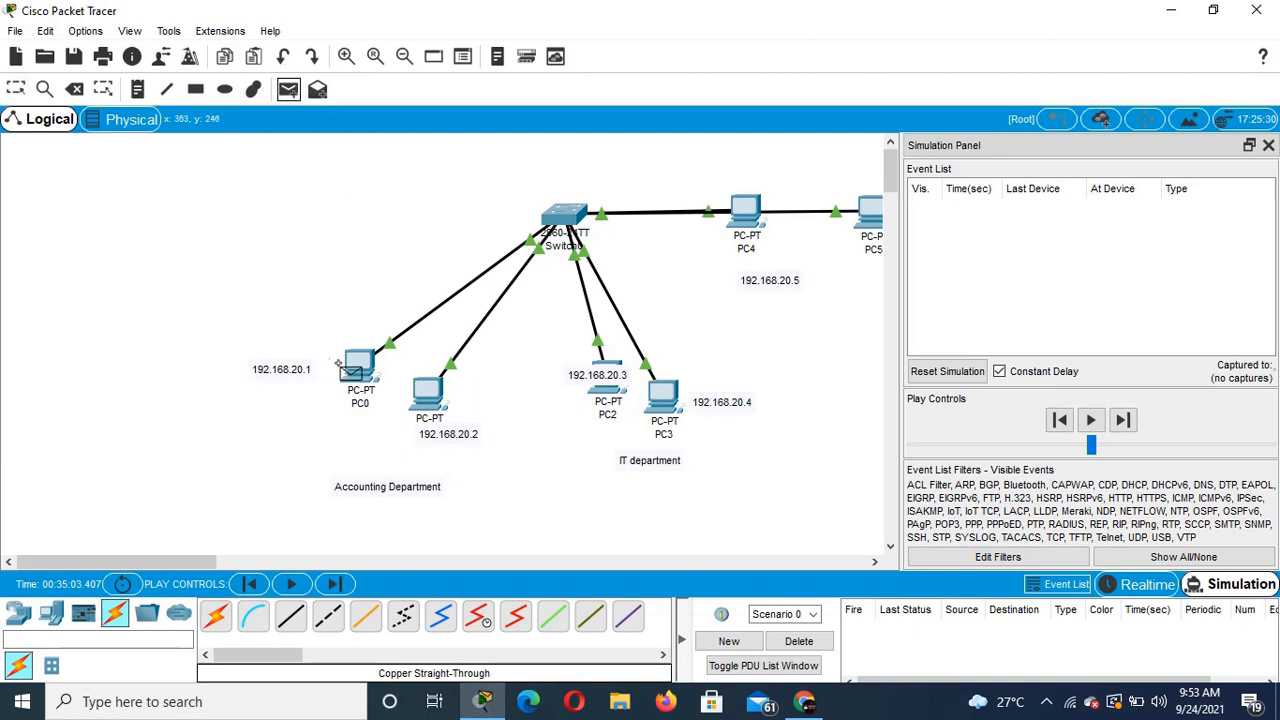
{"action": "left_click", "coordinate": [355, 368]}
{"action": "left_click", "coordinate": [428, 394]}
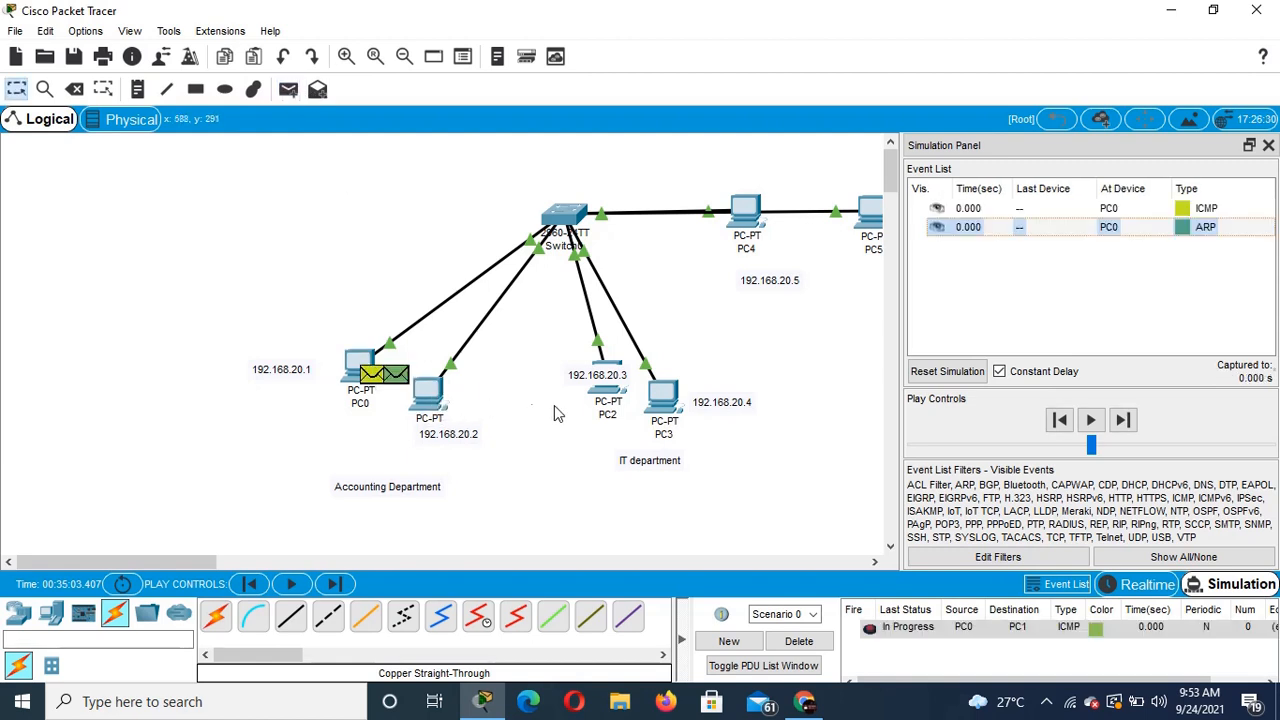
{"action": "left_click", "coordinate": [607, 400]}
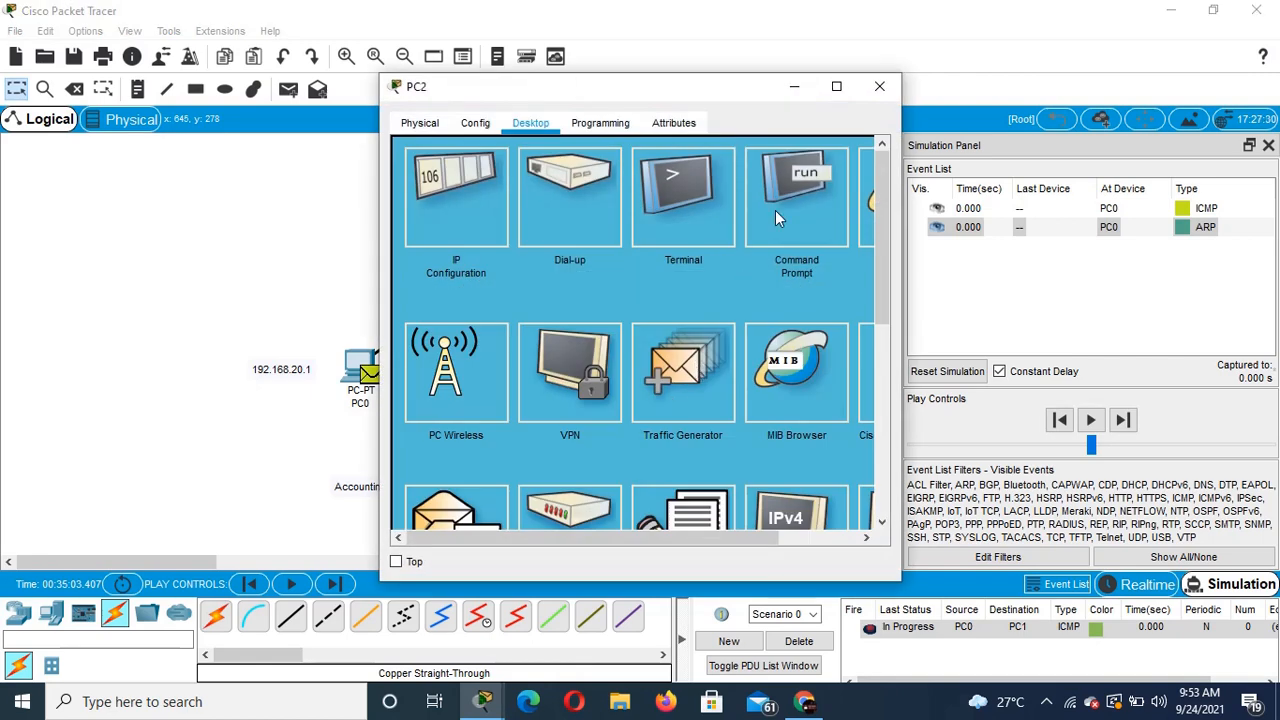
{"action": "left_click", "coordinate": [879, 86]}
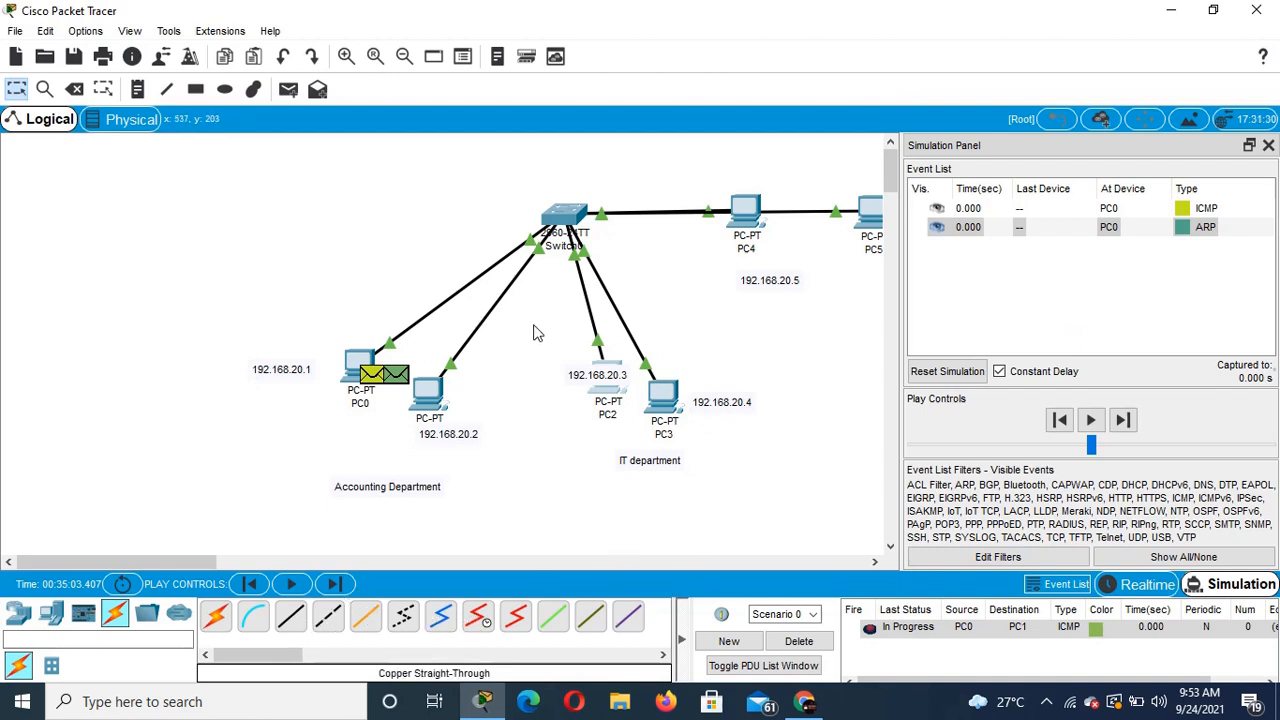
{"action": "left_click", "coordinate": [1088, 422]}
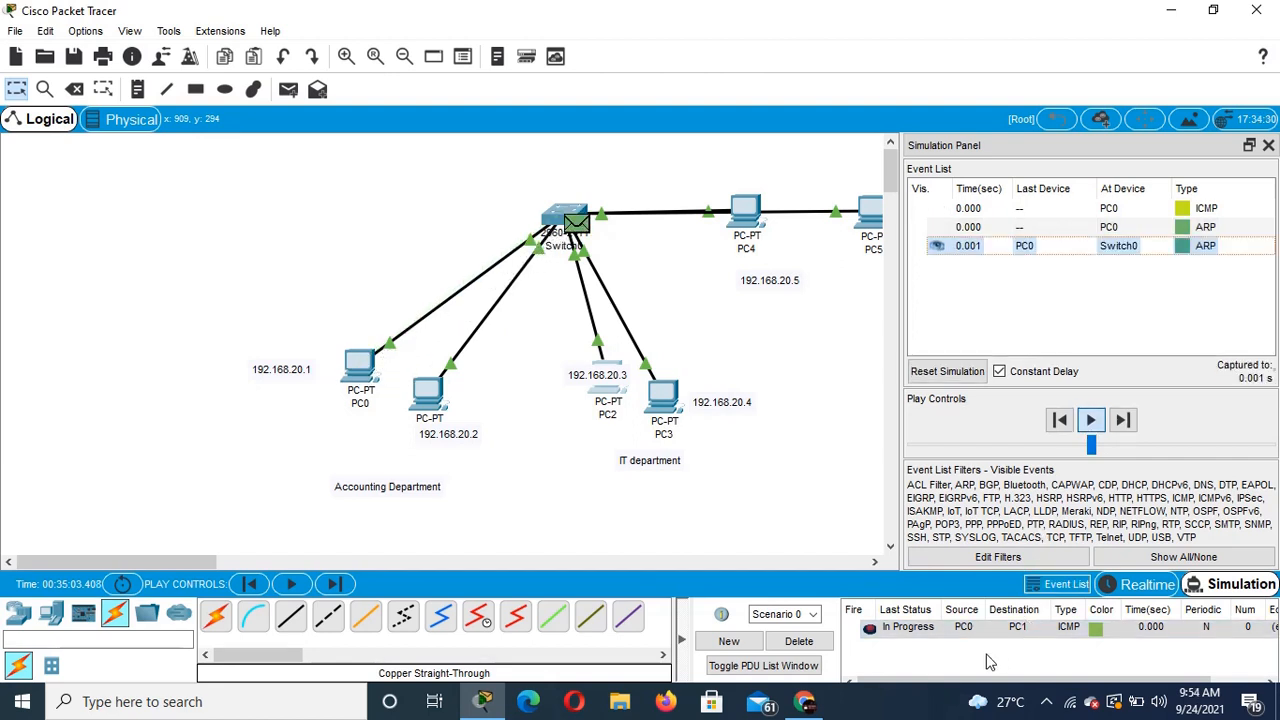
Step: Add two more simple PDUs, one from PC3 to PC4 and one from PC4 to PC5
{"action": "left_click", "coordinate": [288, 89]}
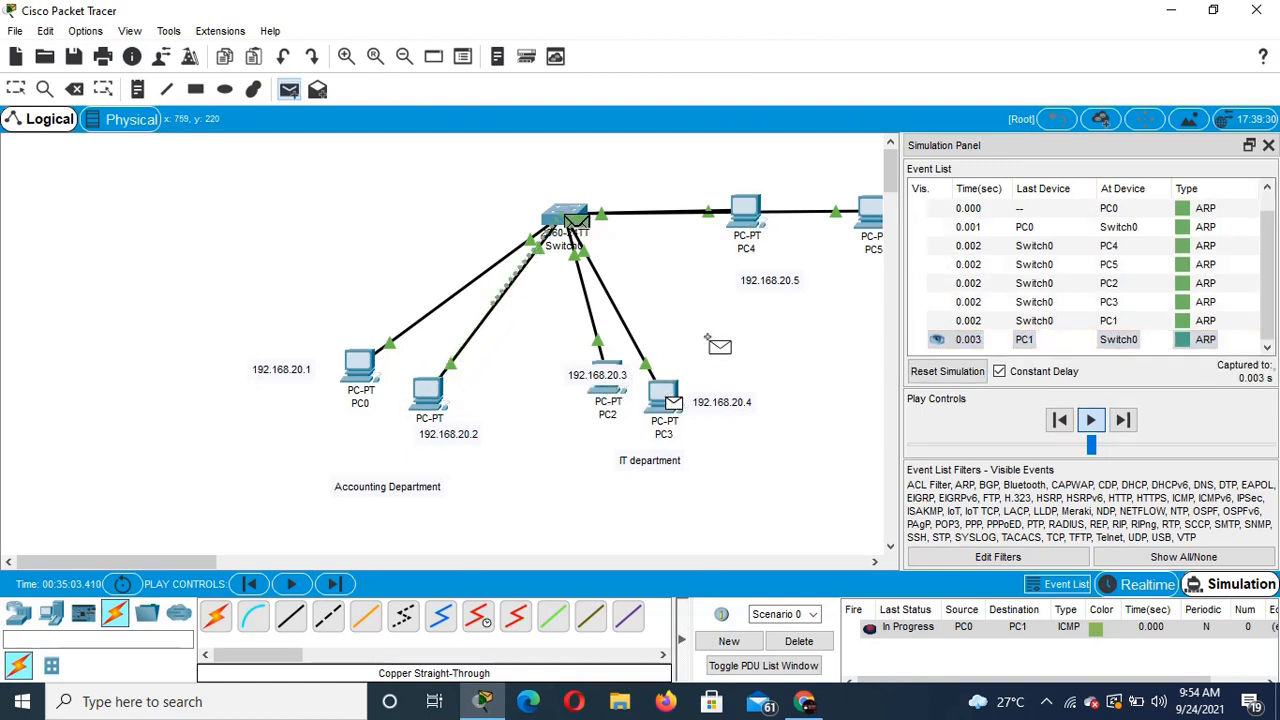
{"action": "left_click", "coordinate": [747, 210]}
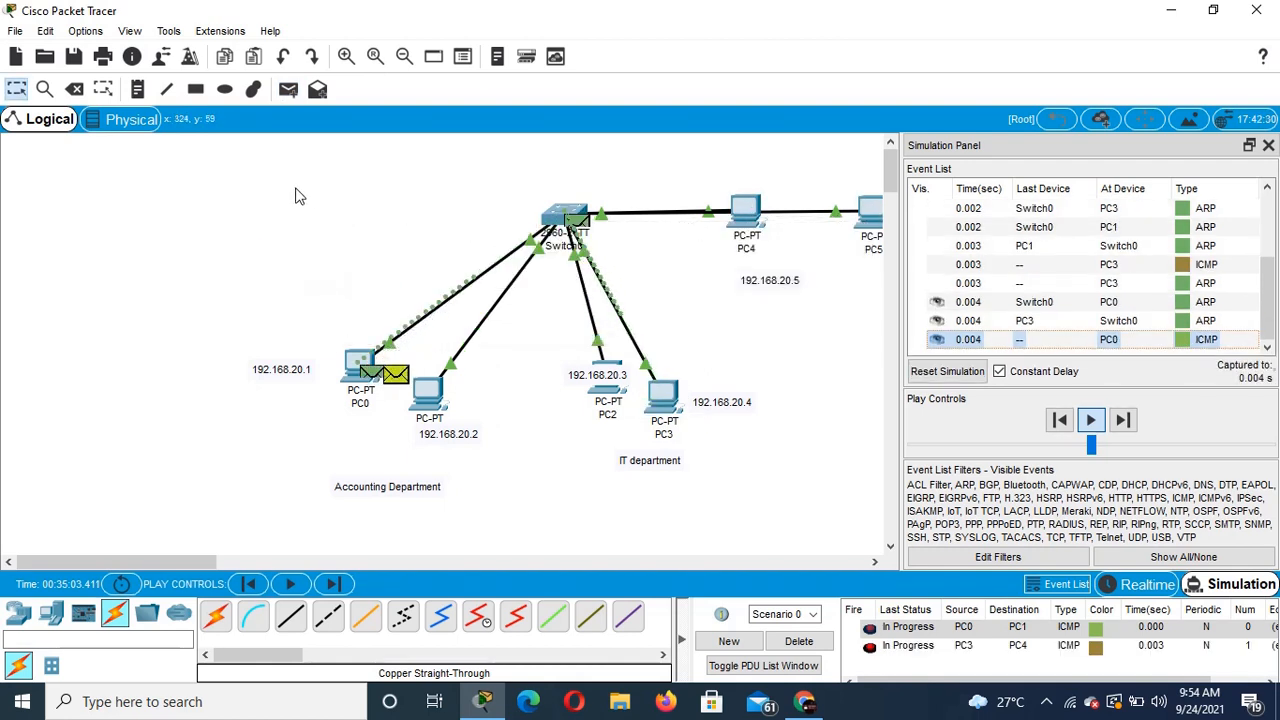
{"action": "left_click", "coordinate": [288, 90]}
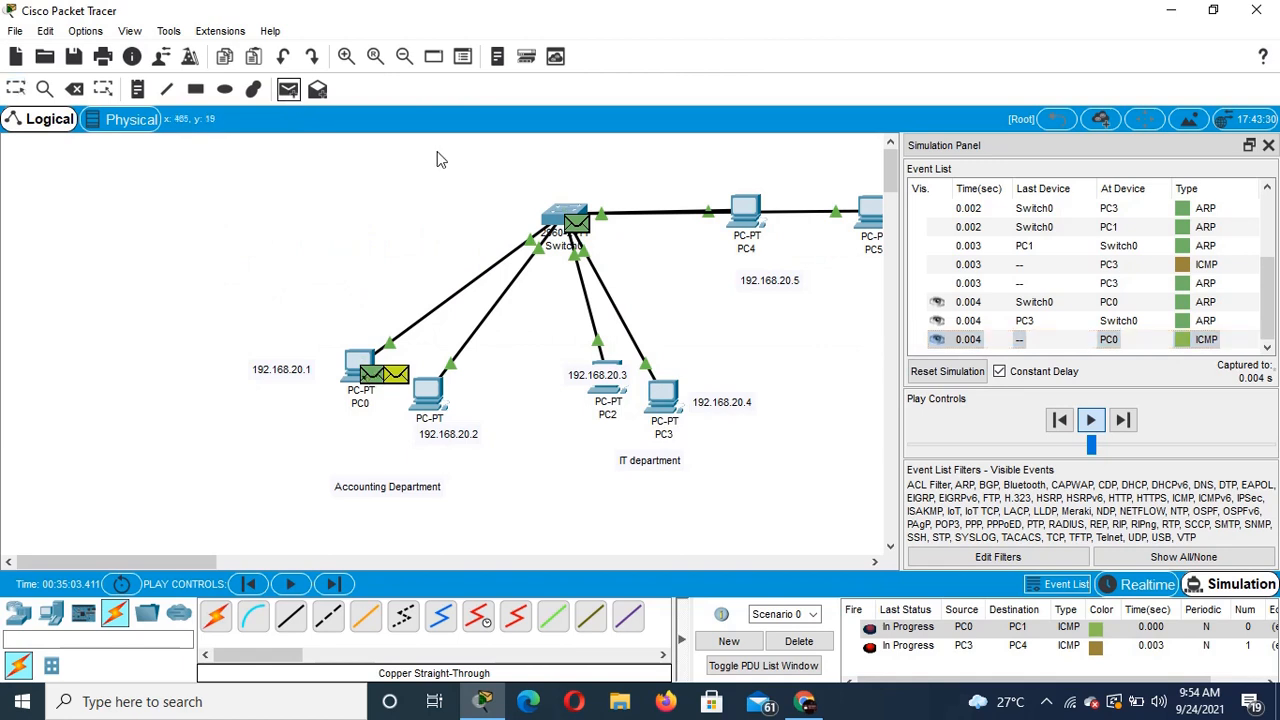
{"action": "left_click", "coordinate": [752, 218]}
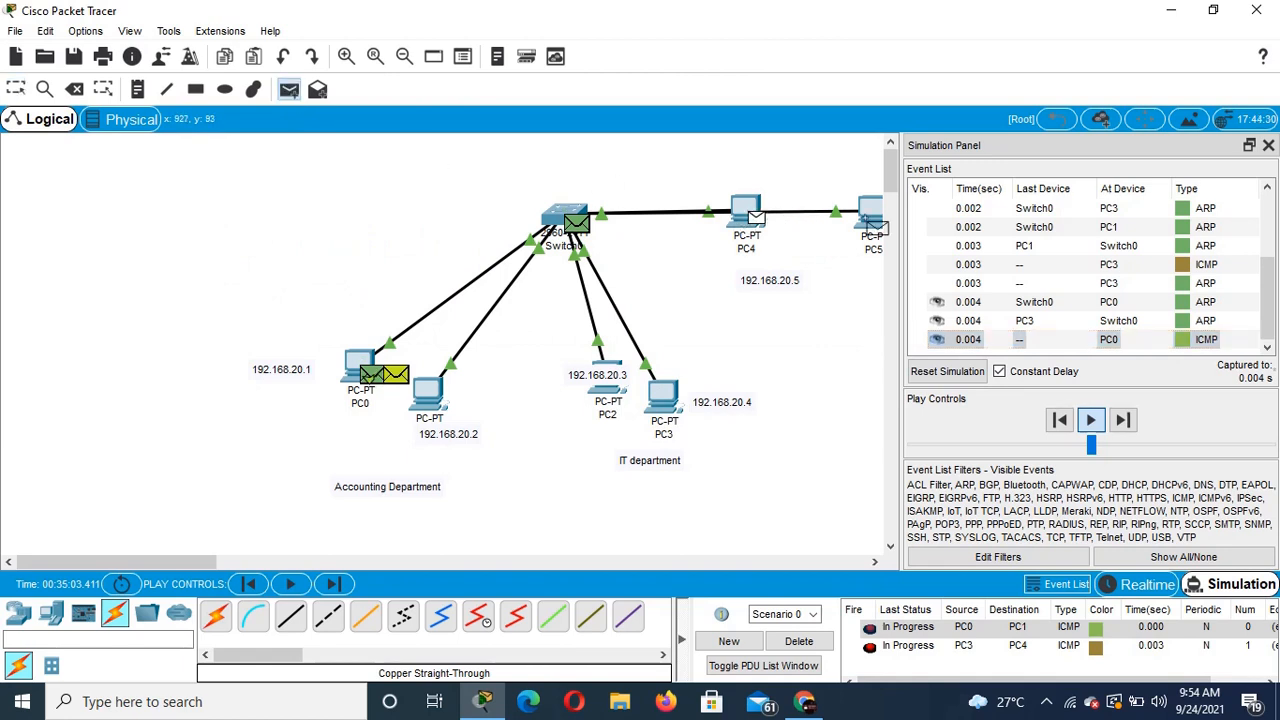
{"action": "left_click", "coordinate": [872, 220]}
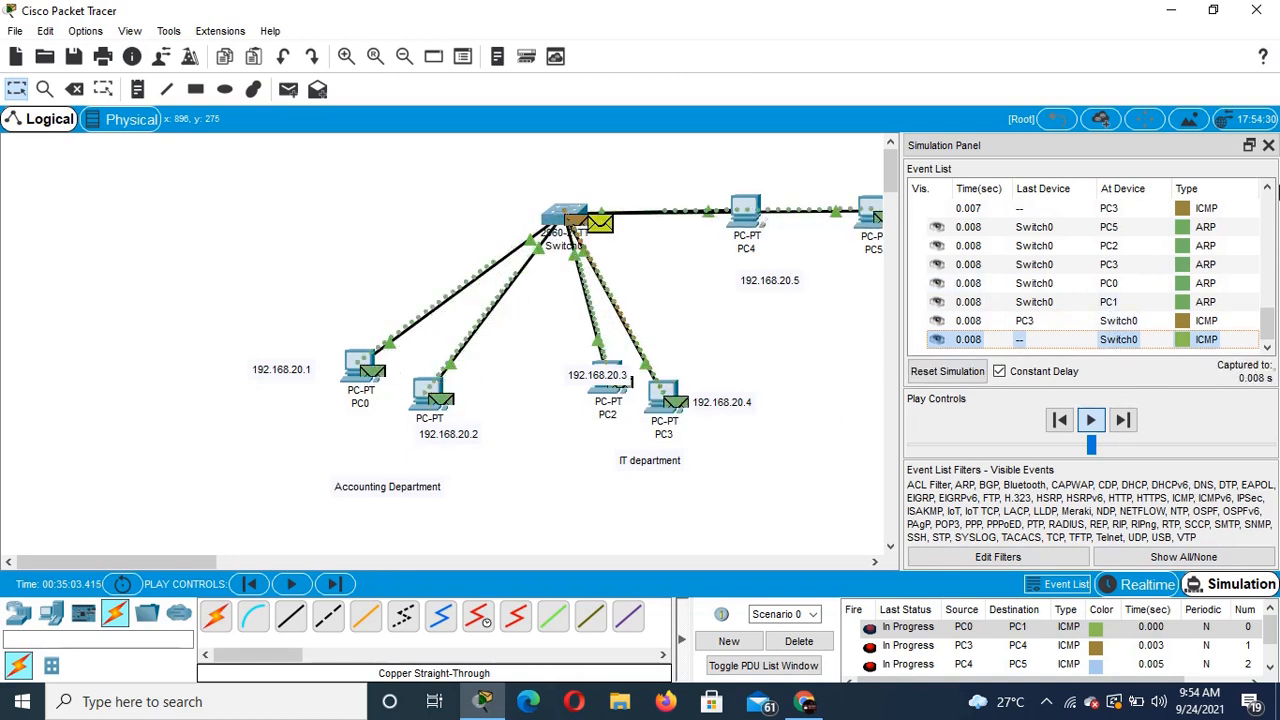
Step: Close the Simulation Panel to reveal the whole topology and check the delivery status of the PDUs
{"action": "left_click", "coordinate": [1268, 146]}
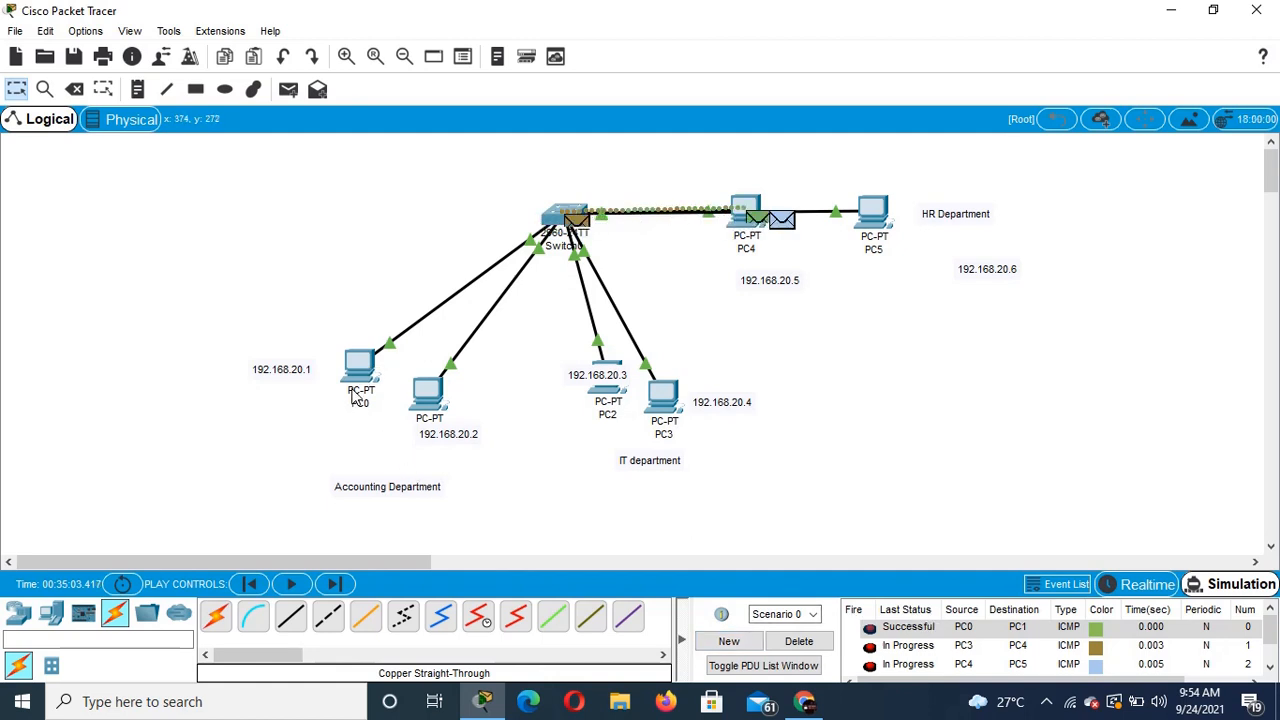
{"action": "mouse_move", "coordinate": [354, 396]}
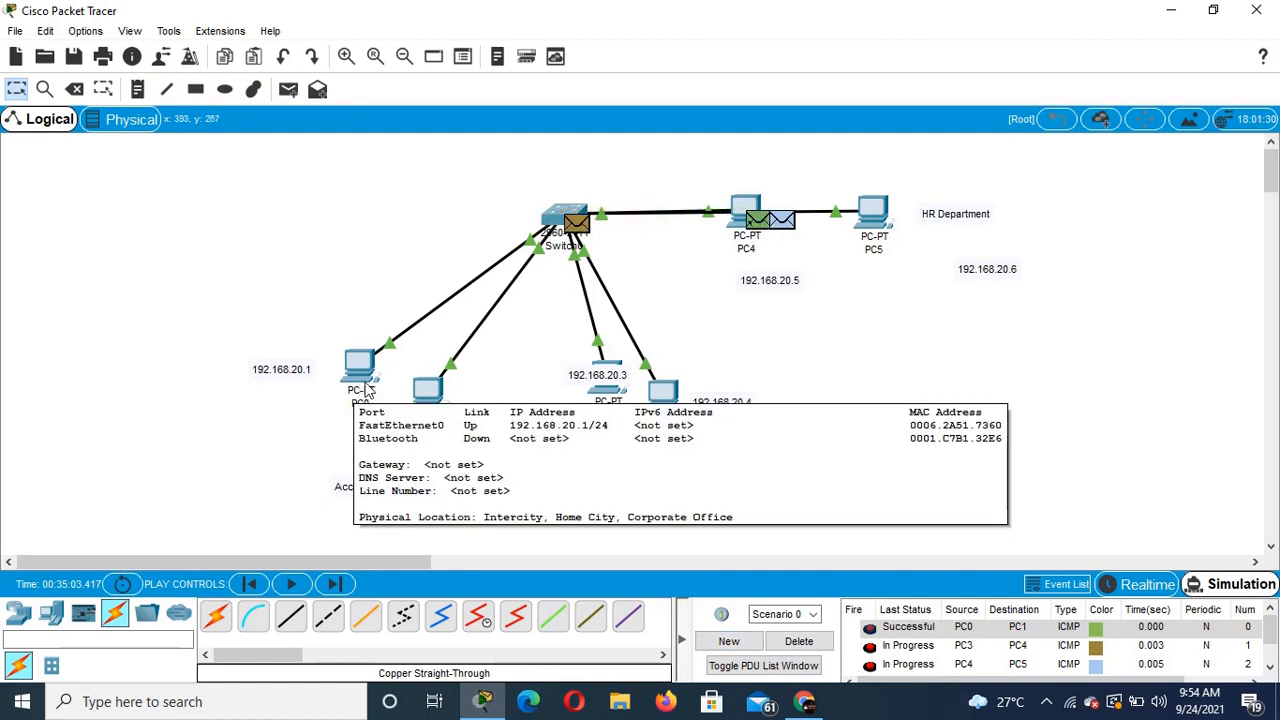
{"action": "left_click", "coordinate": [681, 641]}
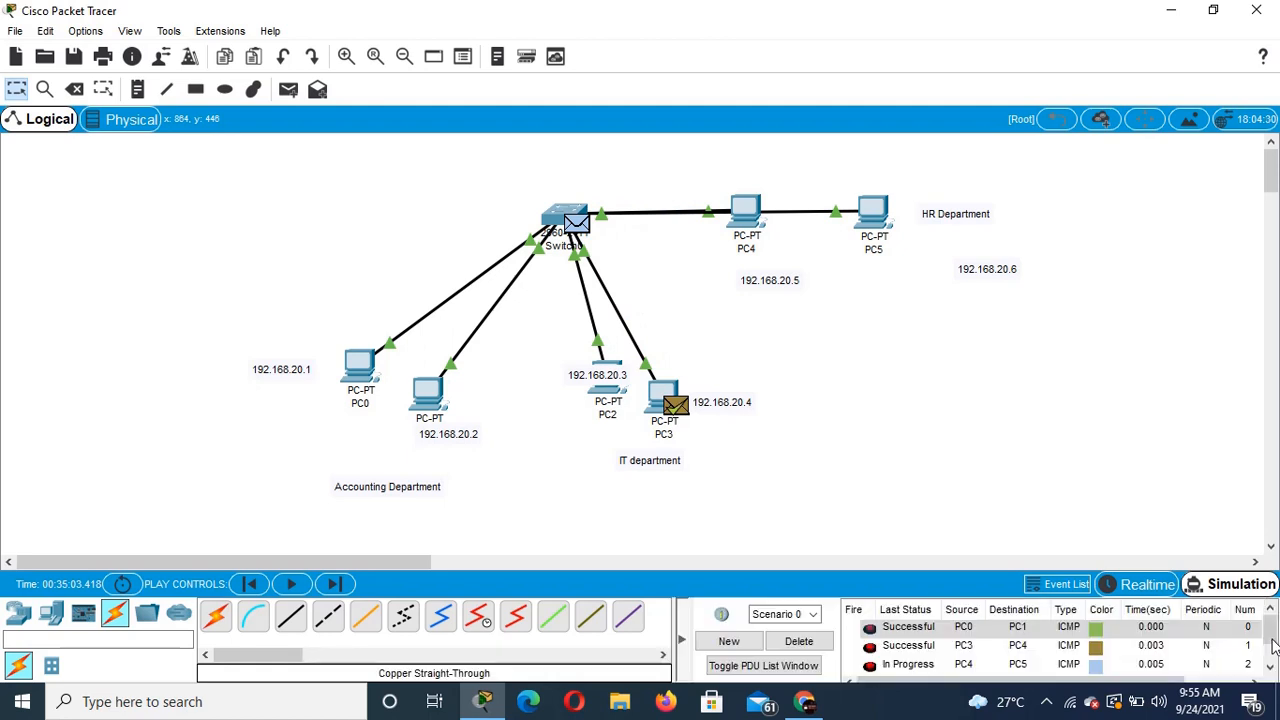
{"action": "left_click", "coordinate": [1272, 638]}
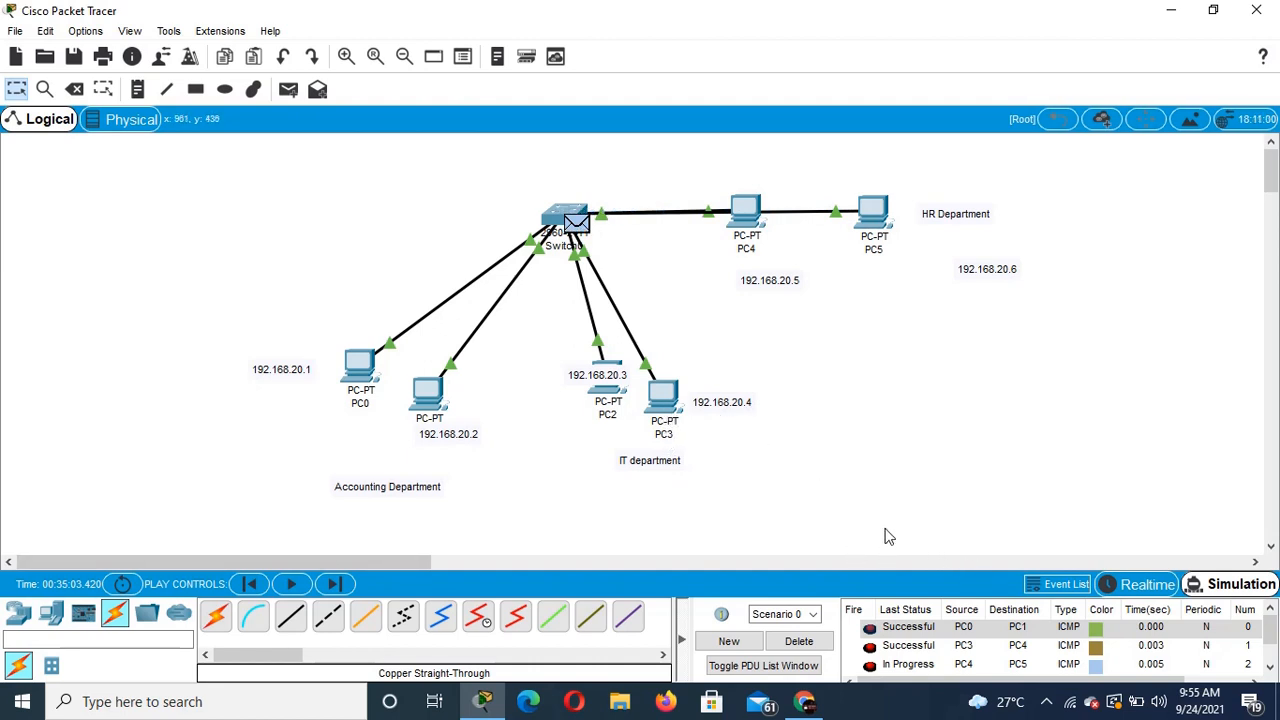
Step: Add a simple PDU from PC5 to PC3 and bring its entry into view in the PDU list
{"action": "left_click", "coordinate": [288, 89]}
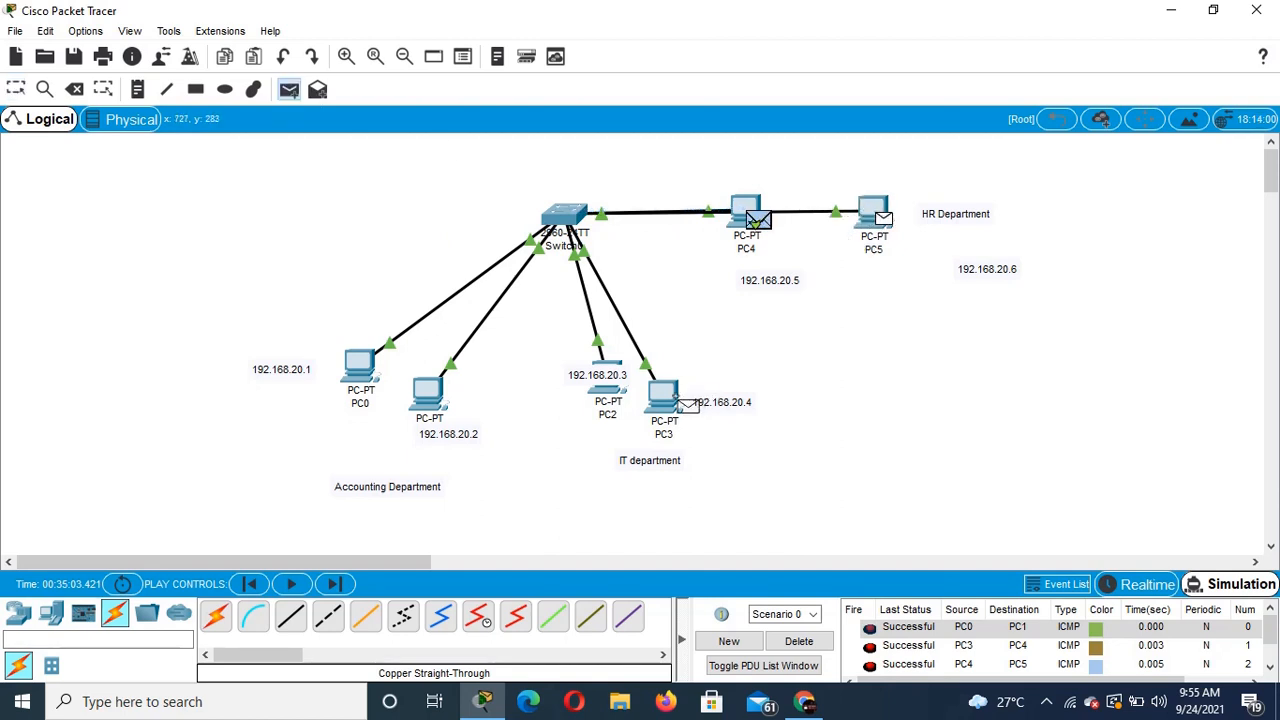
{"action": "left_click", "coordinate": [664, 399]}
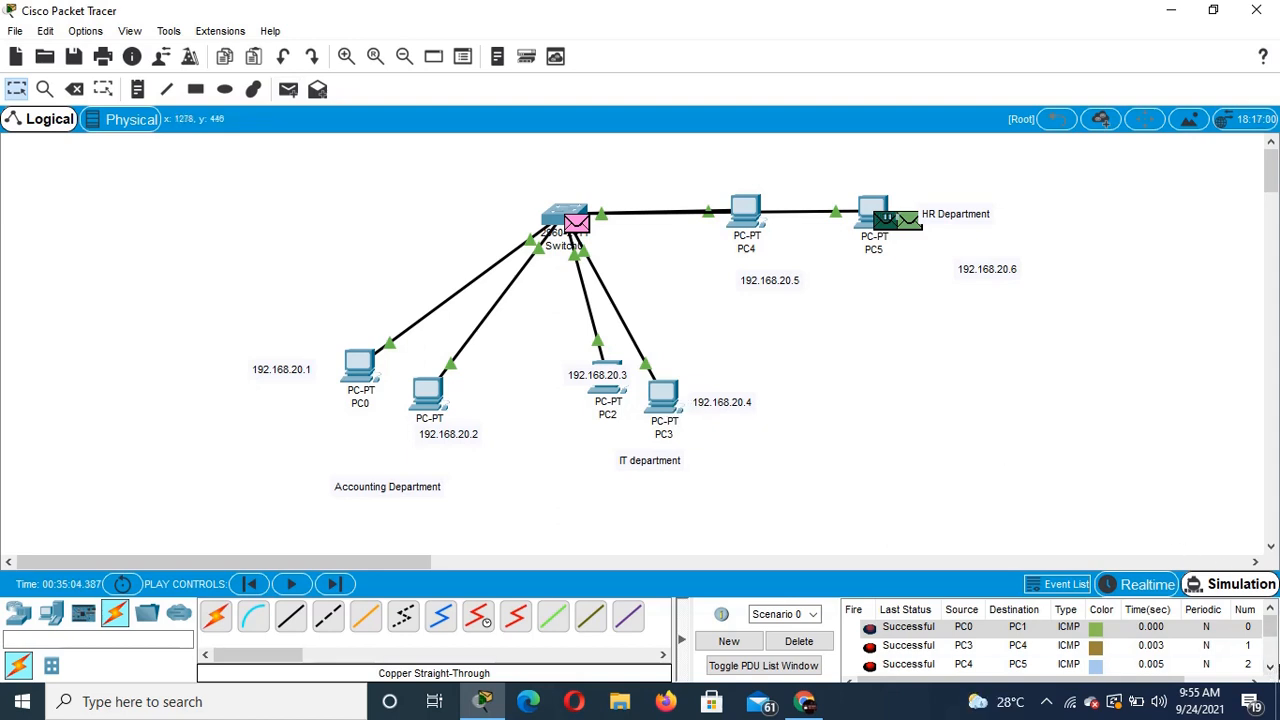
{"action": "left_click", "coordinate": [1270, 668]}
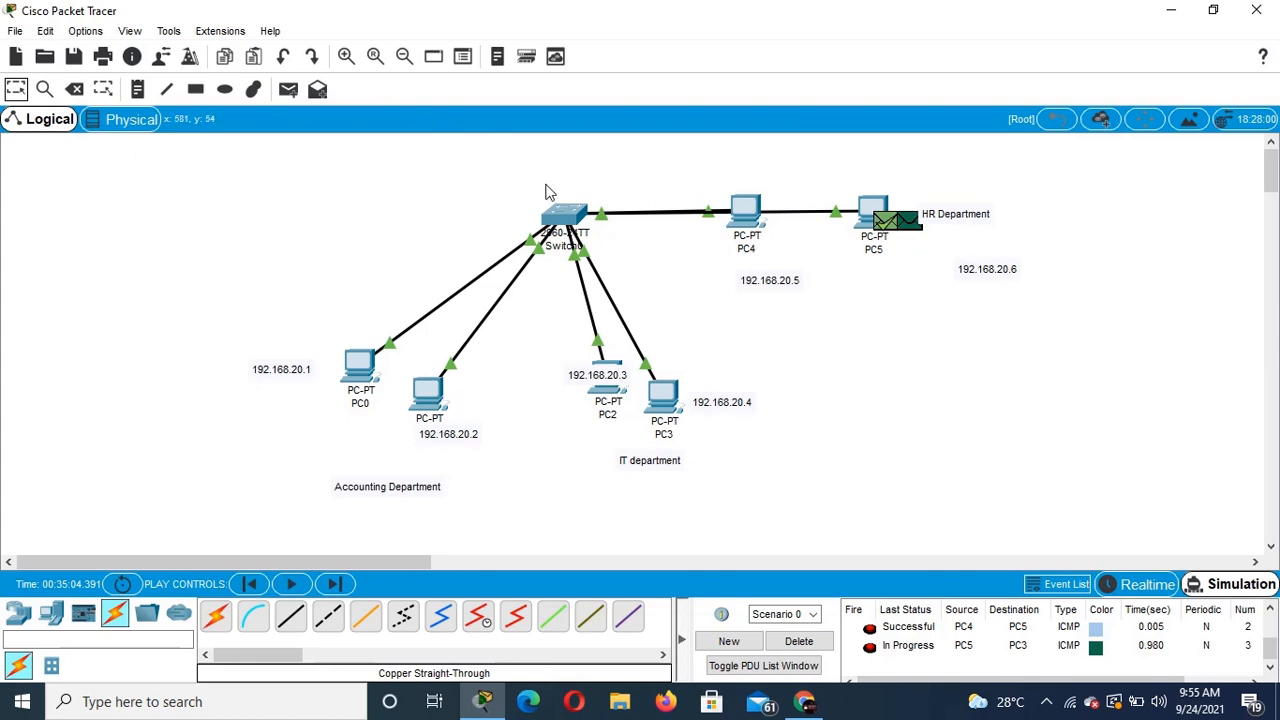
Step: Open Switch0's command line interface and enter privileged EXEC mode with the enable command
{"action": "left_click", "coordinate": [567, 218]}
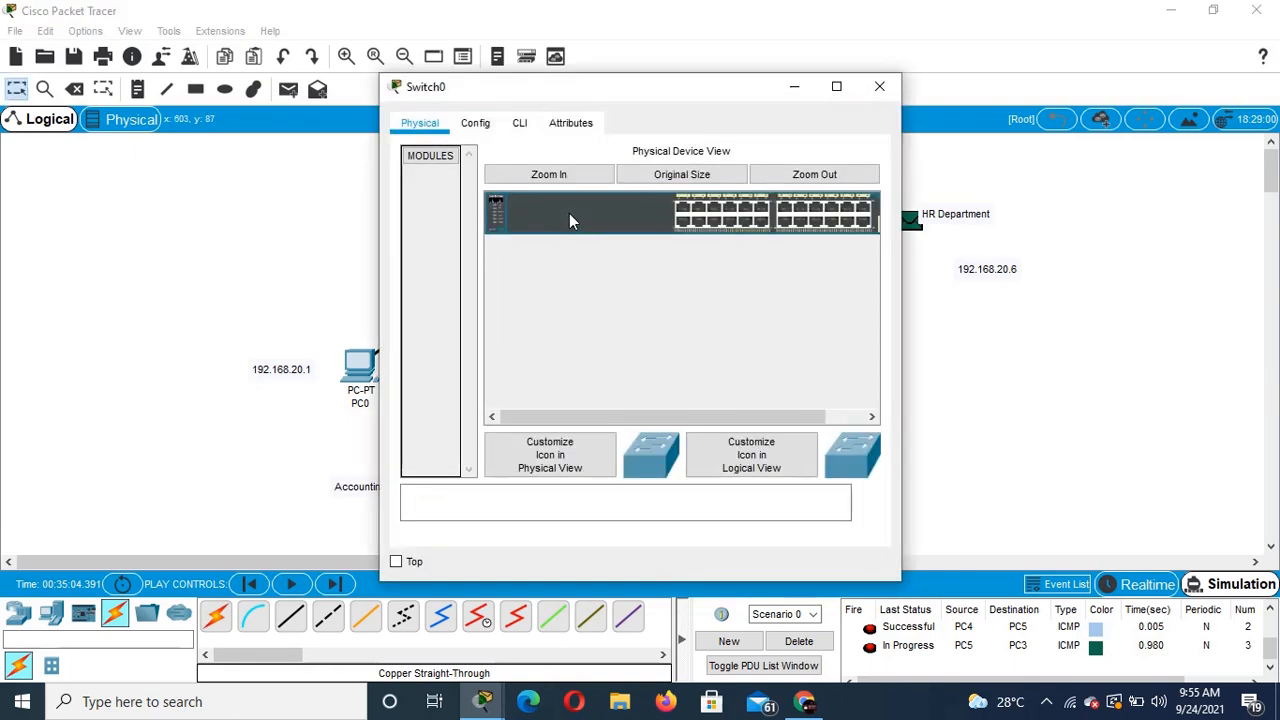
{"action": "left_click", "coordinate": [476, 124]}
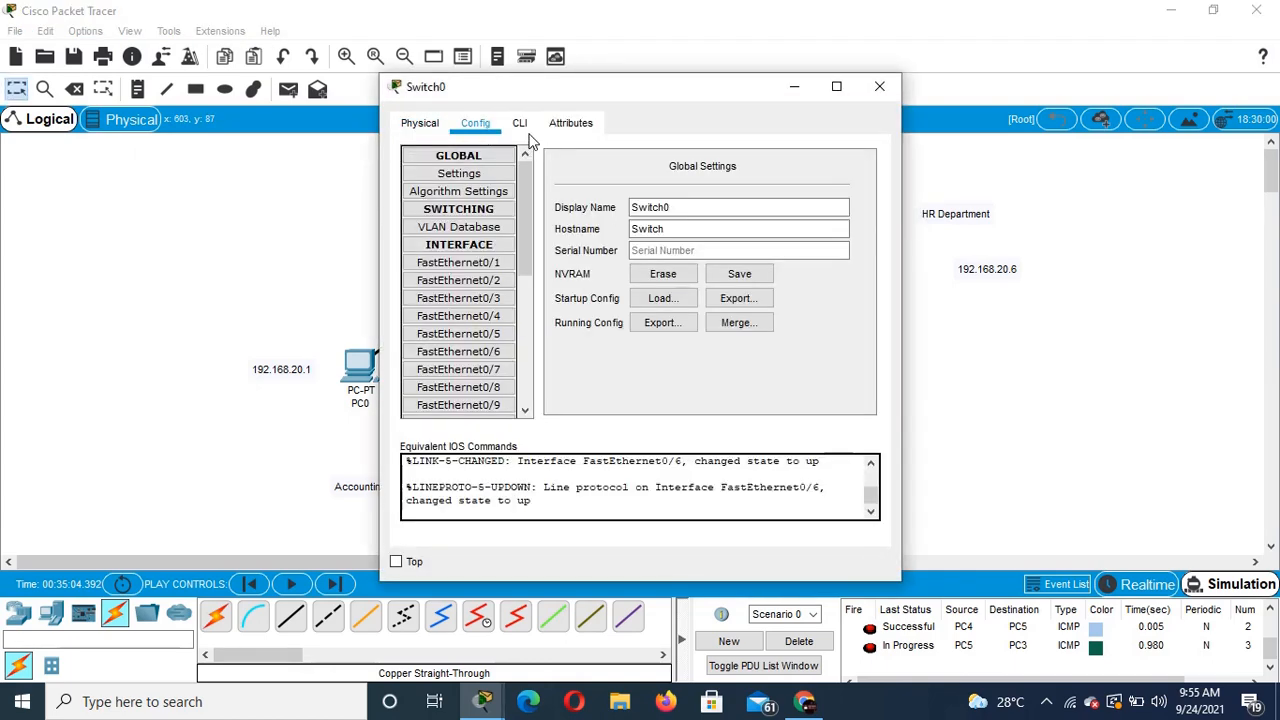
{"action": "left_click", "coordinate": [520, 126]}
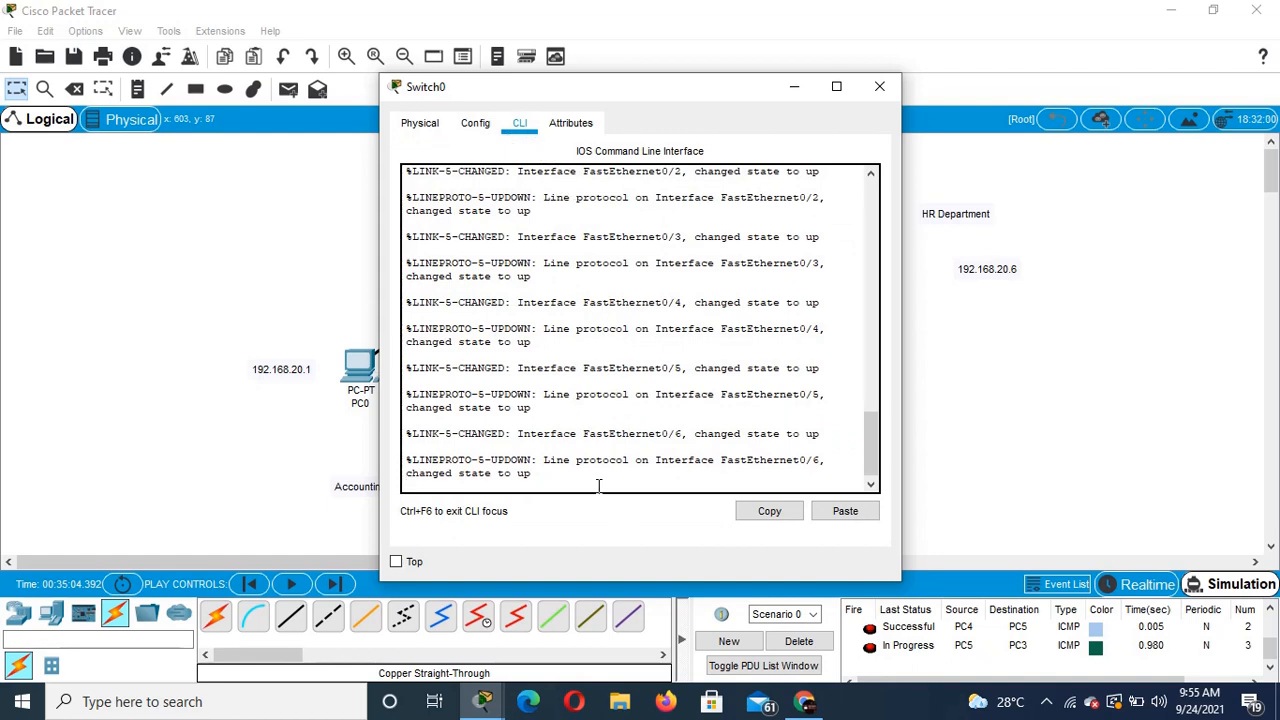
{"action": "key", "text": "Return"}
{"action": "key", "text": "Return"}
{"action": "key", "text": "Return"}
{"action": "key", "text": "Return"}
{"action": "key", "text": "Return"}
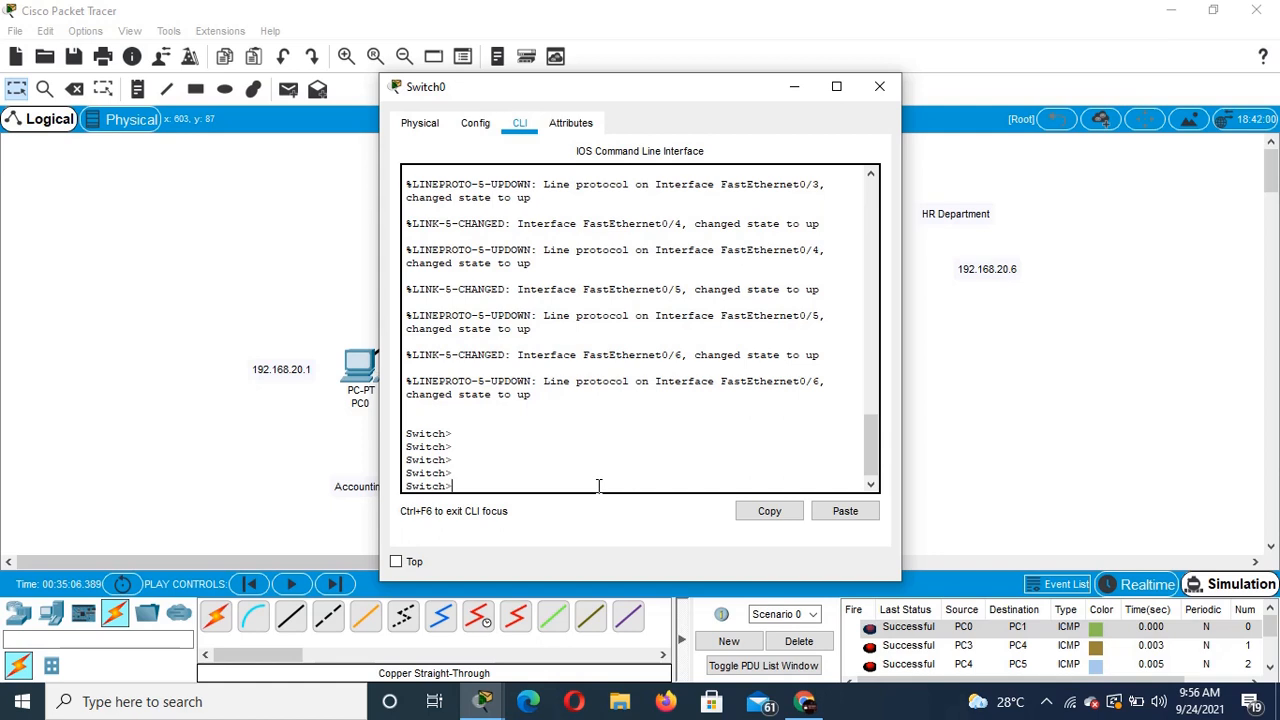
{"action": "type", "text": "enav"}
{"action": "key", "text": "BackSpace"}
{"action": "type", "text": "ble"}
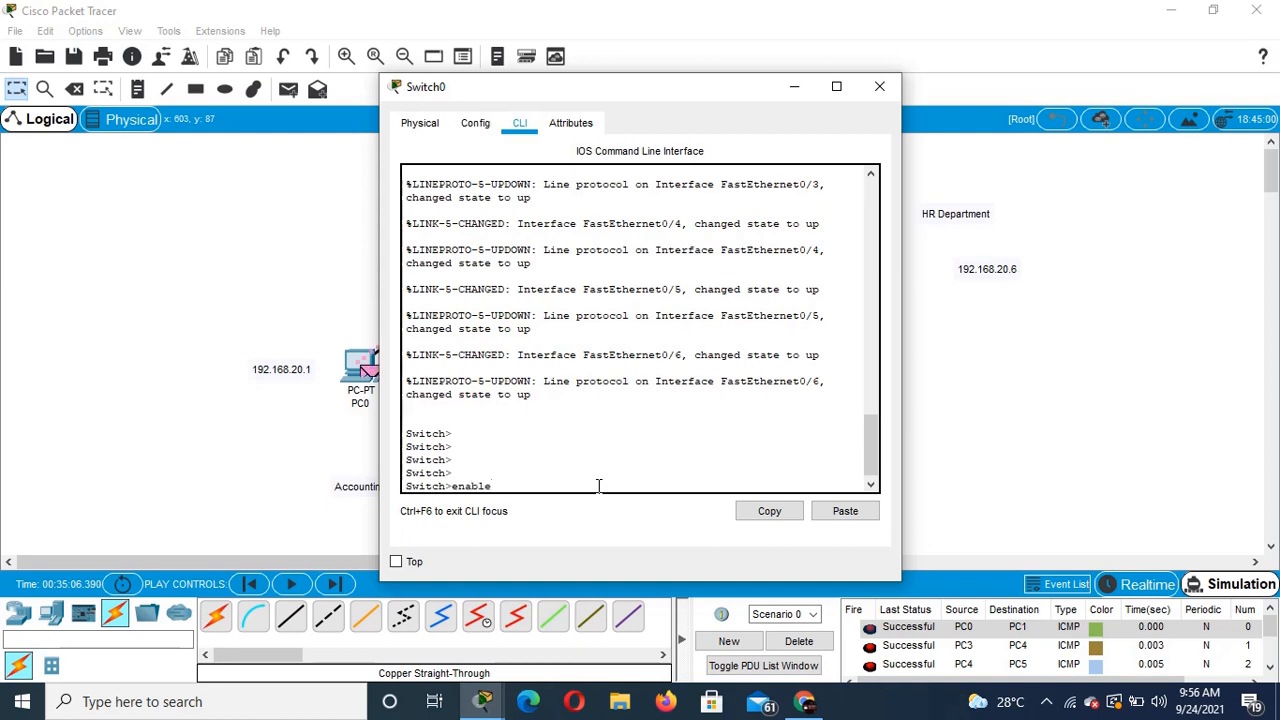
{"action": "key", "text": "Return"}
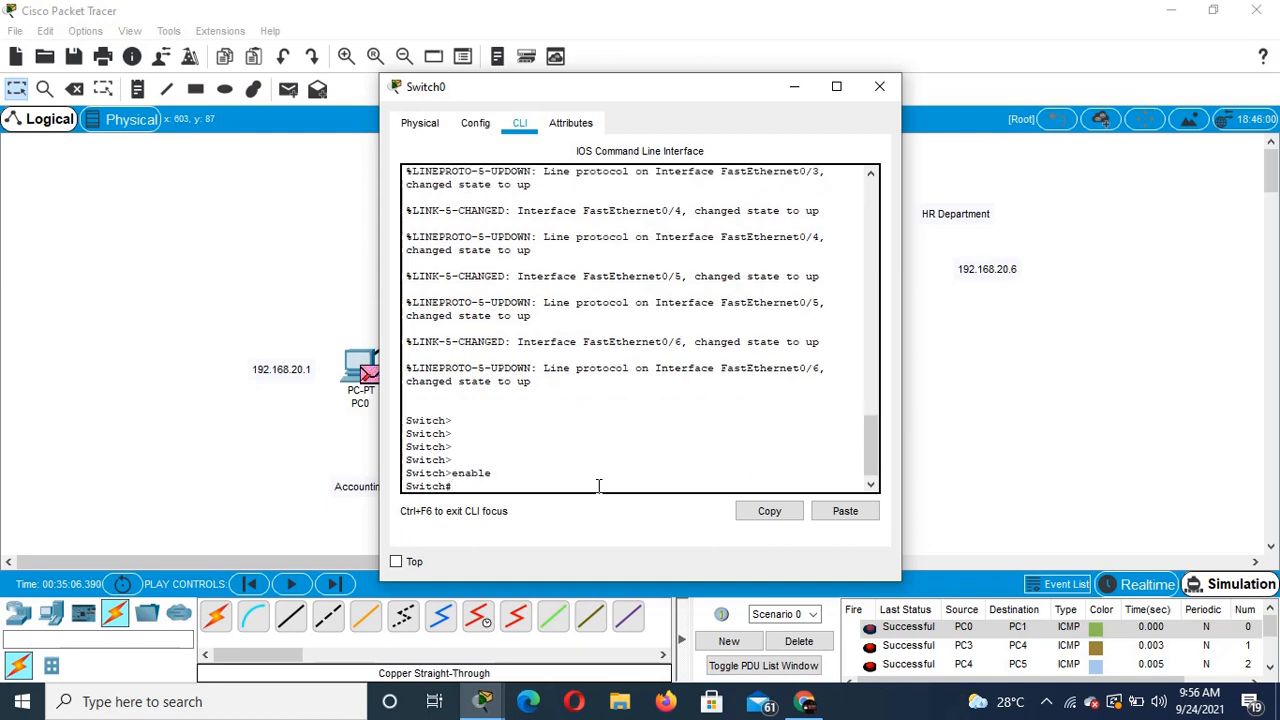
Step: Run show vlan on Switch0, page through to the end of the output and review the VLAN port assignments
{"action": "type", "text": "shp"}
{"action": "key", "text": "BackSpace"}
{"action": "type", "text": "ow vlan"}
{"action": "key", "text": "Return"}
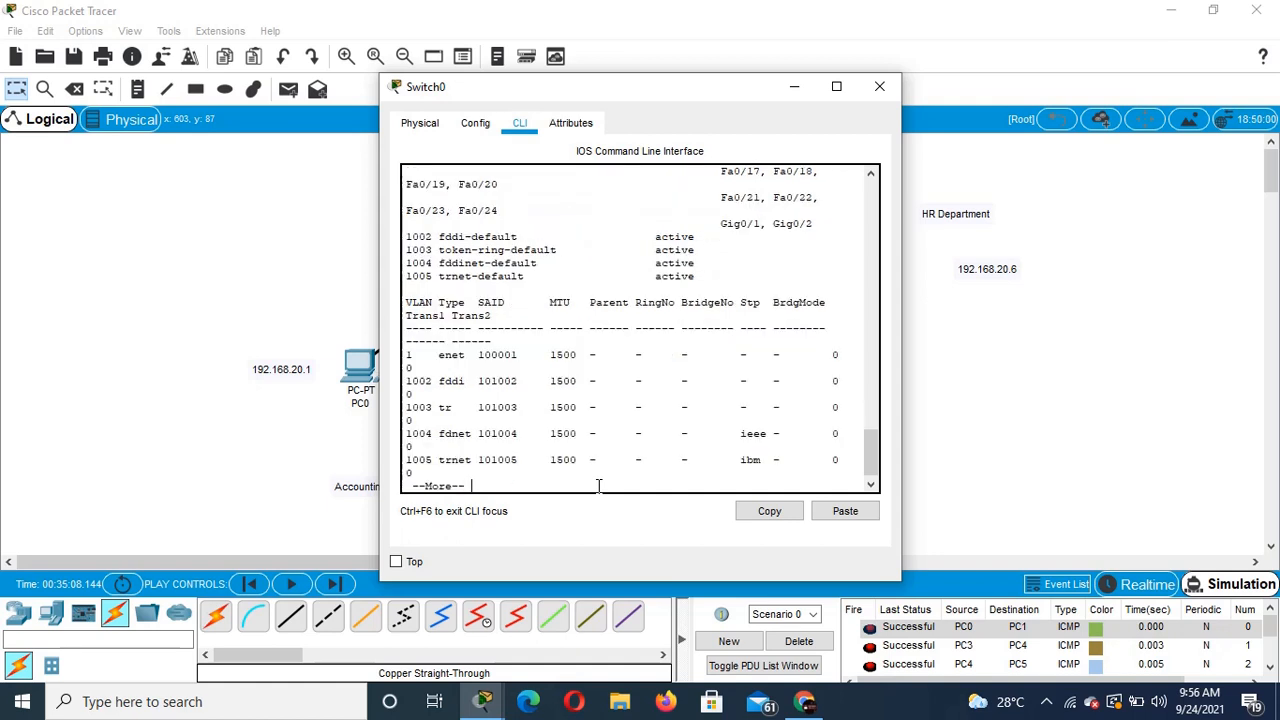
{"action": "key", "text": "Return"}
{"action": "key", "text": "Return"}
{"action": "key", "text": "Return"}
{"action": "key", "text": "Return"}
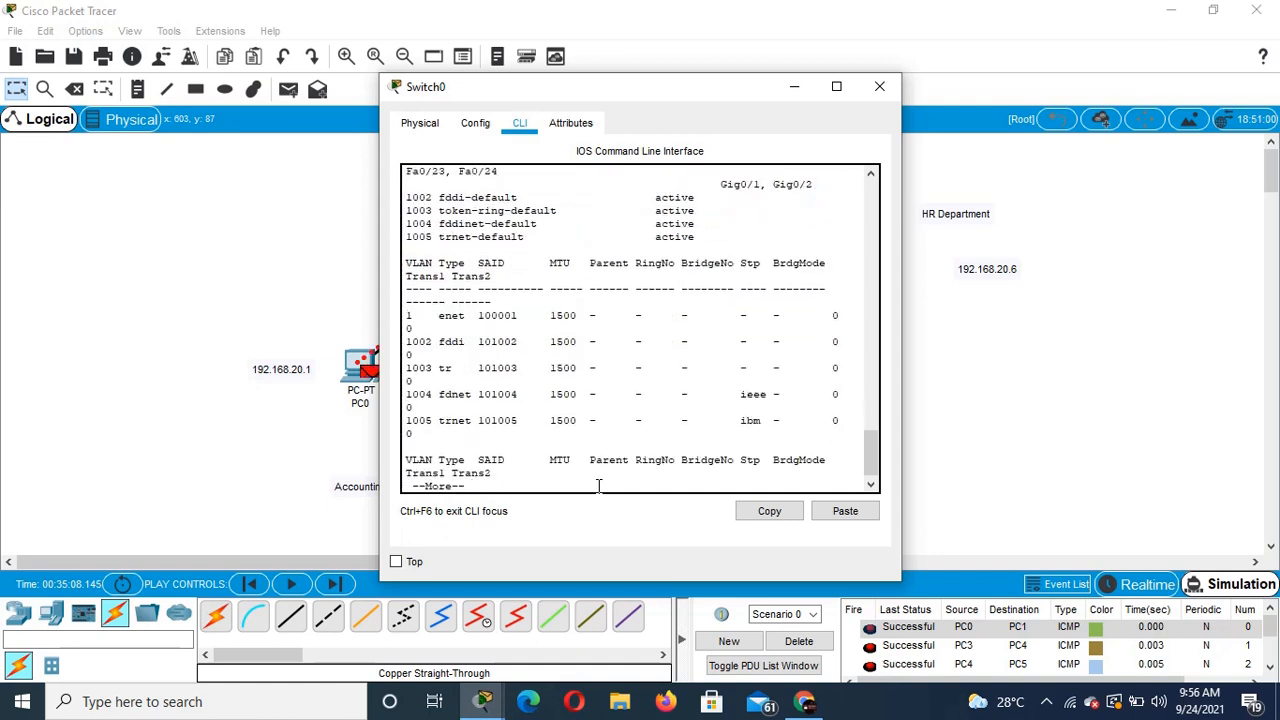
{"action": "key", "text": "Return"}
{"action": "key", "text": "Return"}
{"action": "key", "text": "Return"}
{"action": "key", "text": "Return"}
{"action": "key", "text": "Return"}
{"action": "key", "text": "Return"}
{"action": "key", "text": "Return"}
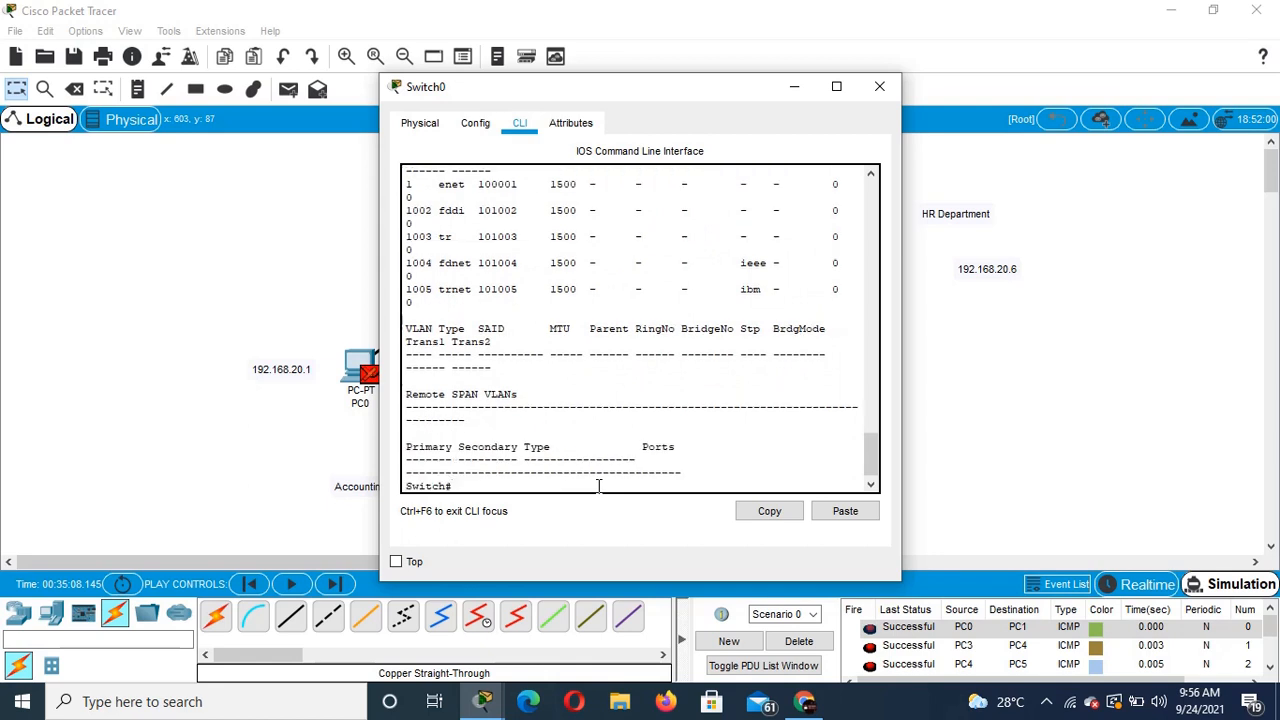
{"action": "key", "text": "Return"}
{"action": "key", "text": "Return"}
{"action": "key", "text": "Return"}
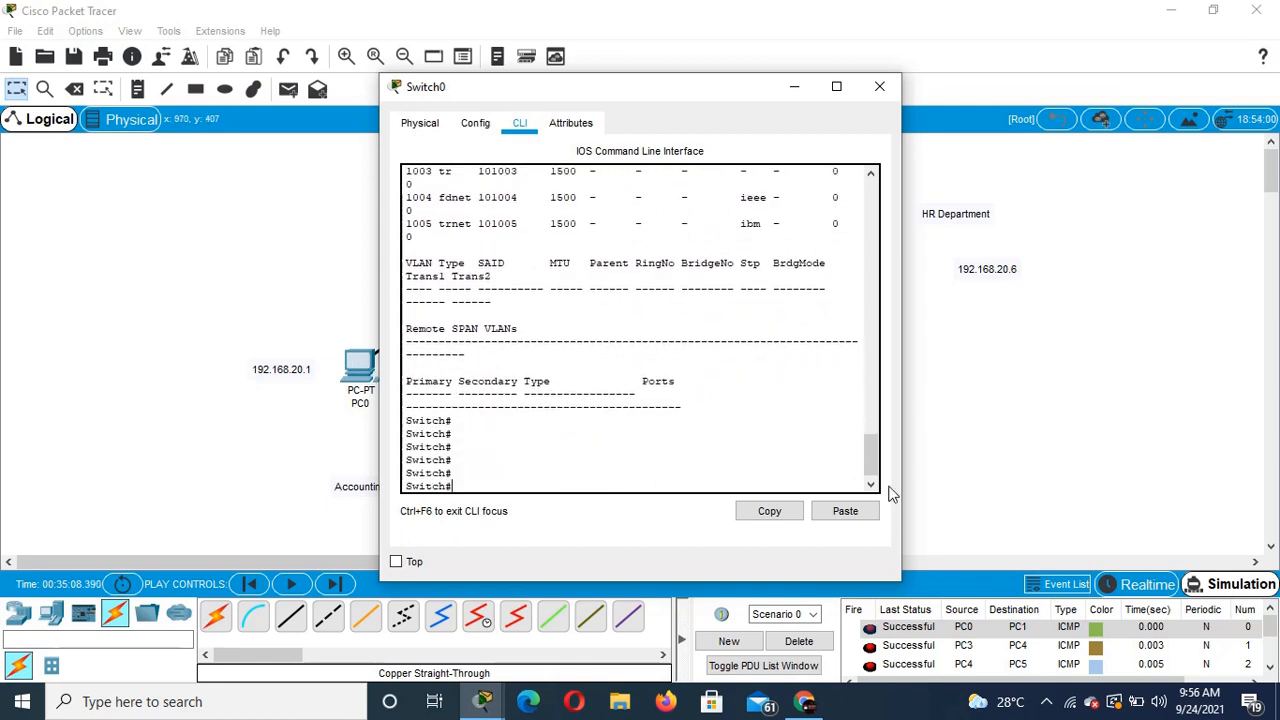
{"action": "left_click_drag", "start_coordinate": [868, 462], "coordinate": [868, 410]}
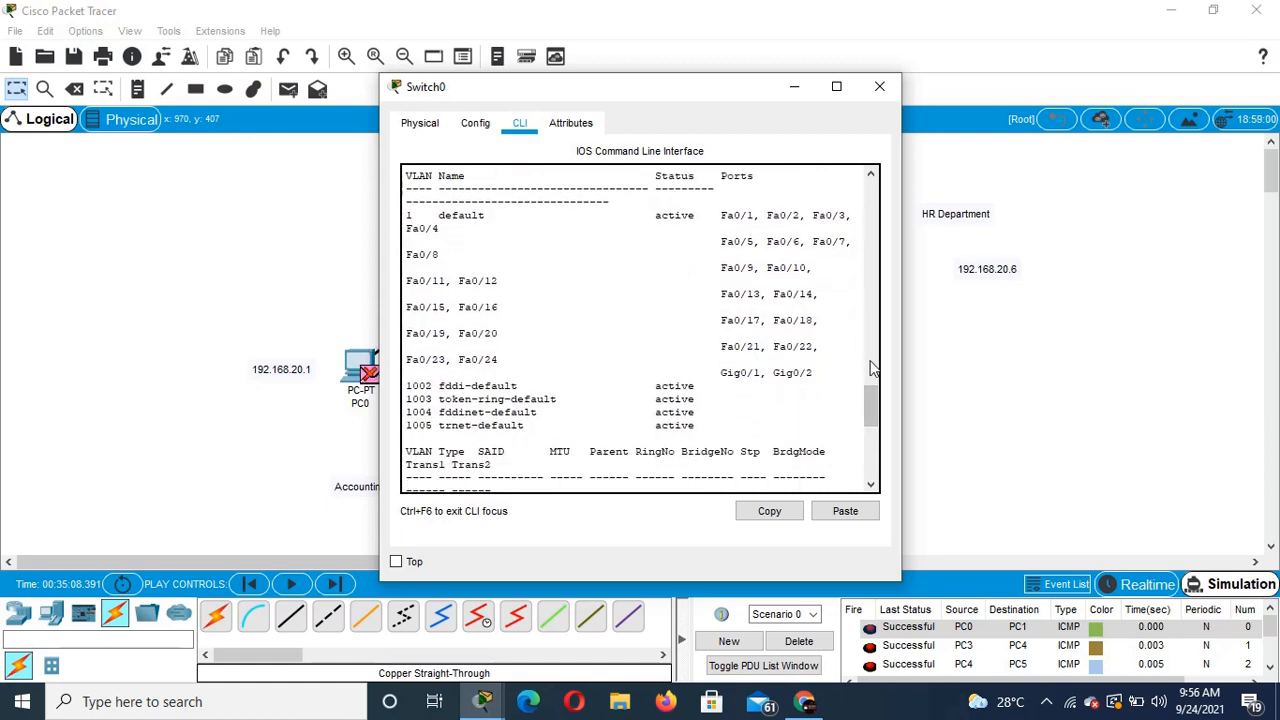
{"action": "scroll", "coordinate": [871, 366], "scroll_direction": "up", "scroll_amount": 1}
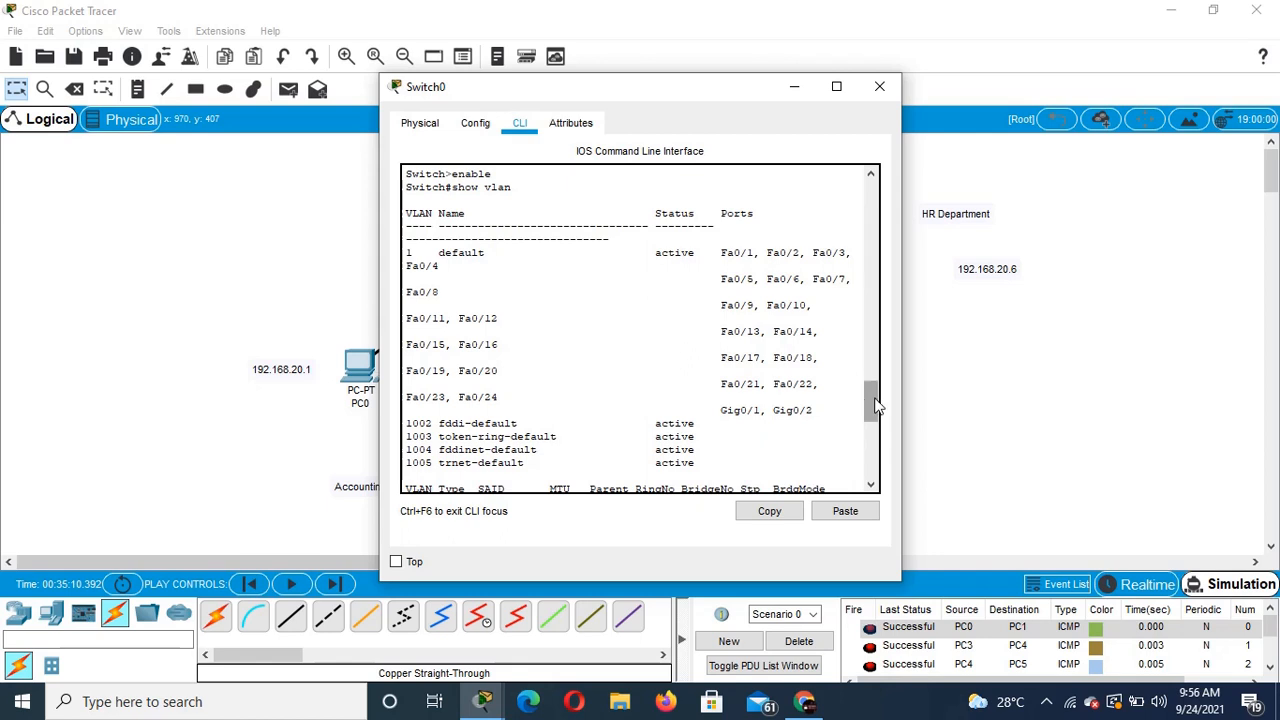
{"action": "left_click_drag", "start_coordinate": [866, 394], "coordinate": [872, 505]}
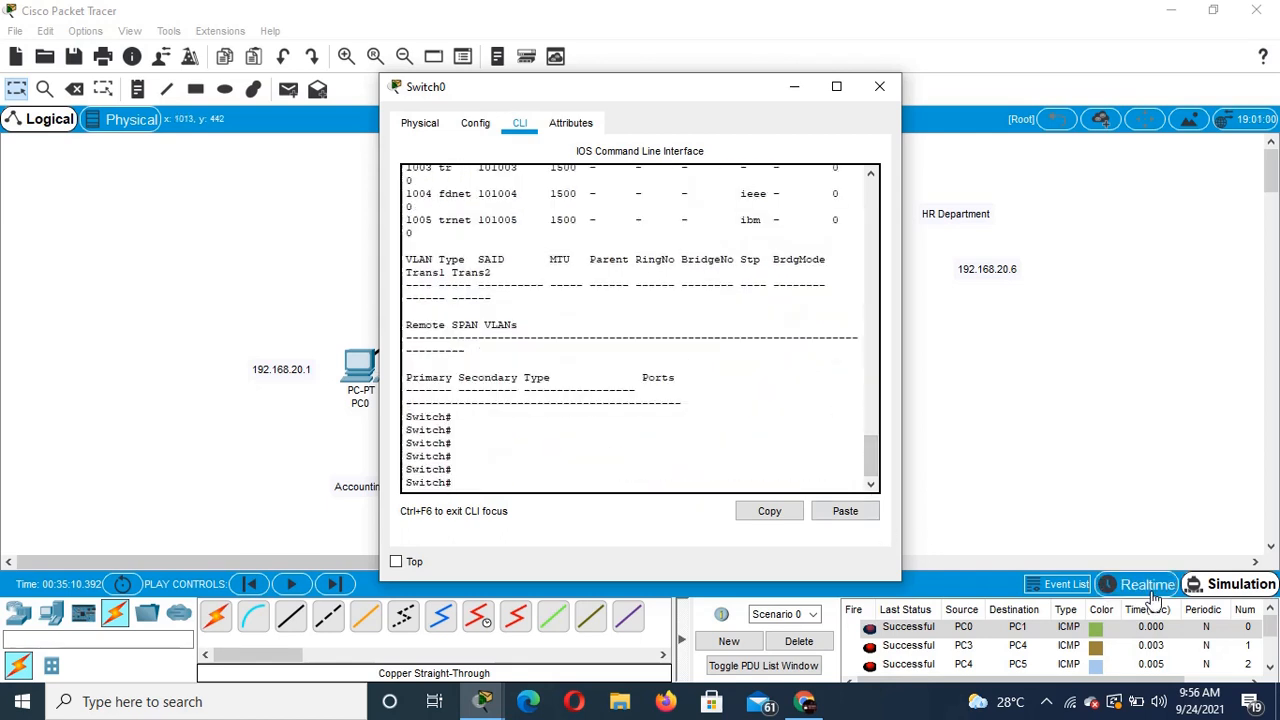
Step: Return to the topology, check the status of the PC5 to PC3 PDU and collapse the PDU list
{"action": "left_click", "coordinate": [1271, 666]}
{"action": "left_click", "coordinate": [1271, 666]}
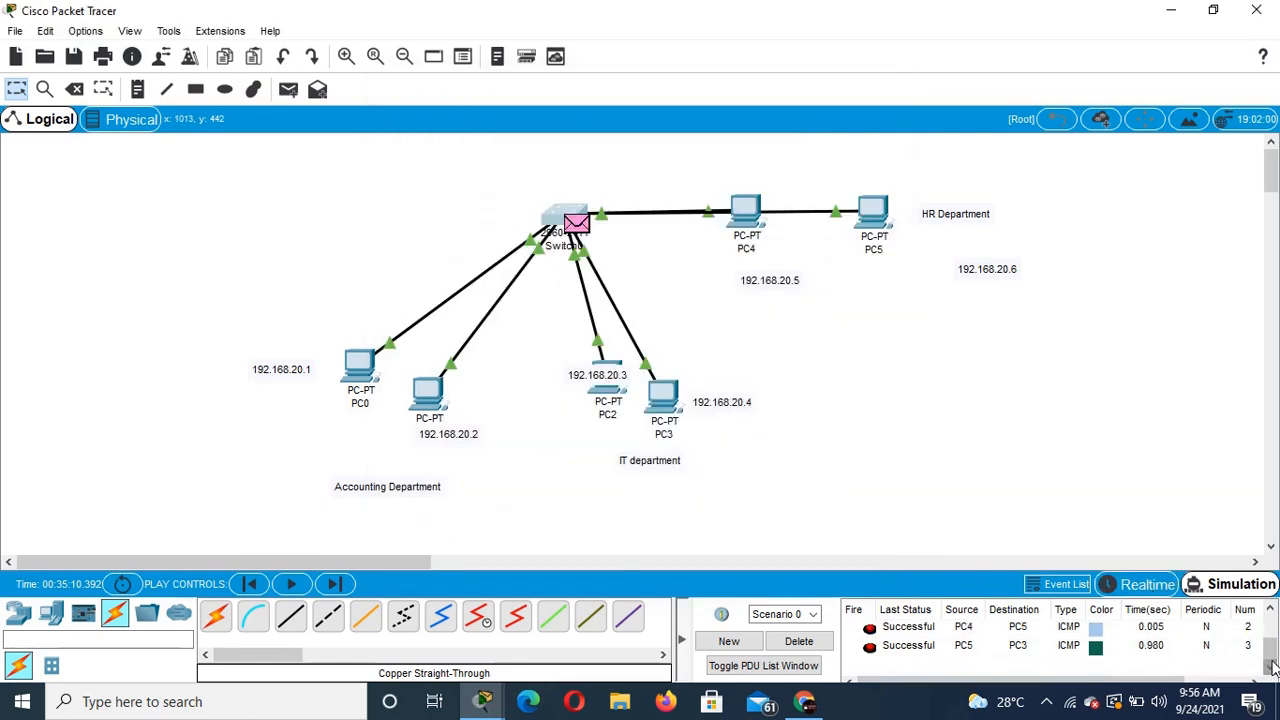
{"action": "left_click", "coordinate": [683, 641]}
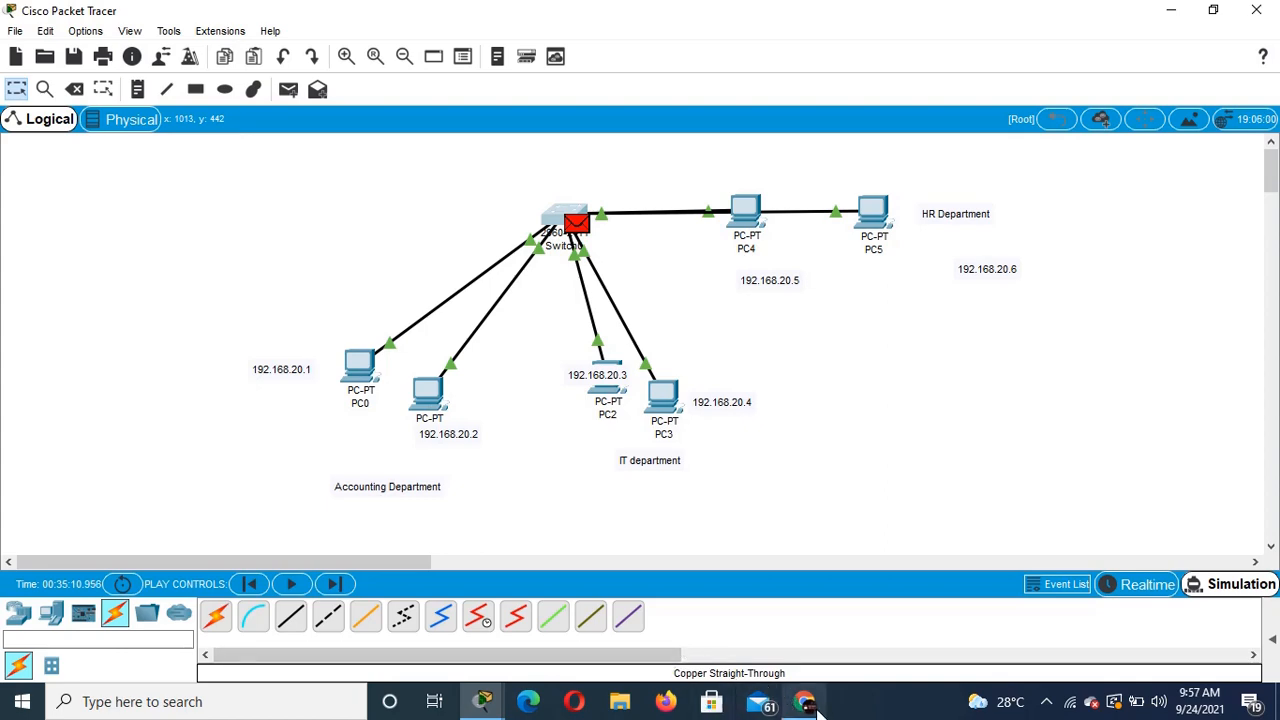
Step: Return to Switch0's command line interface and enter global configuration mode with config t
{"action": "mouse_move", "coordinate": [486, 707]}
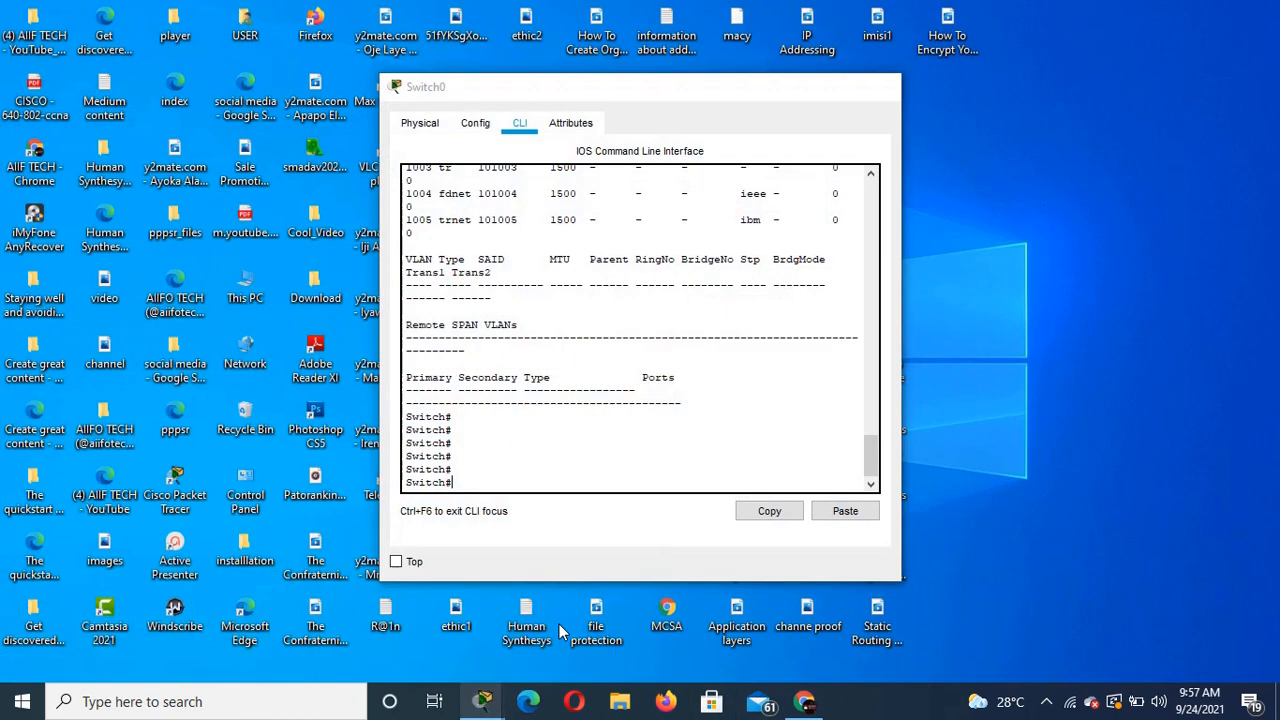
{"action": "left_click", "coordinate": [559, 626]}
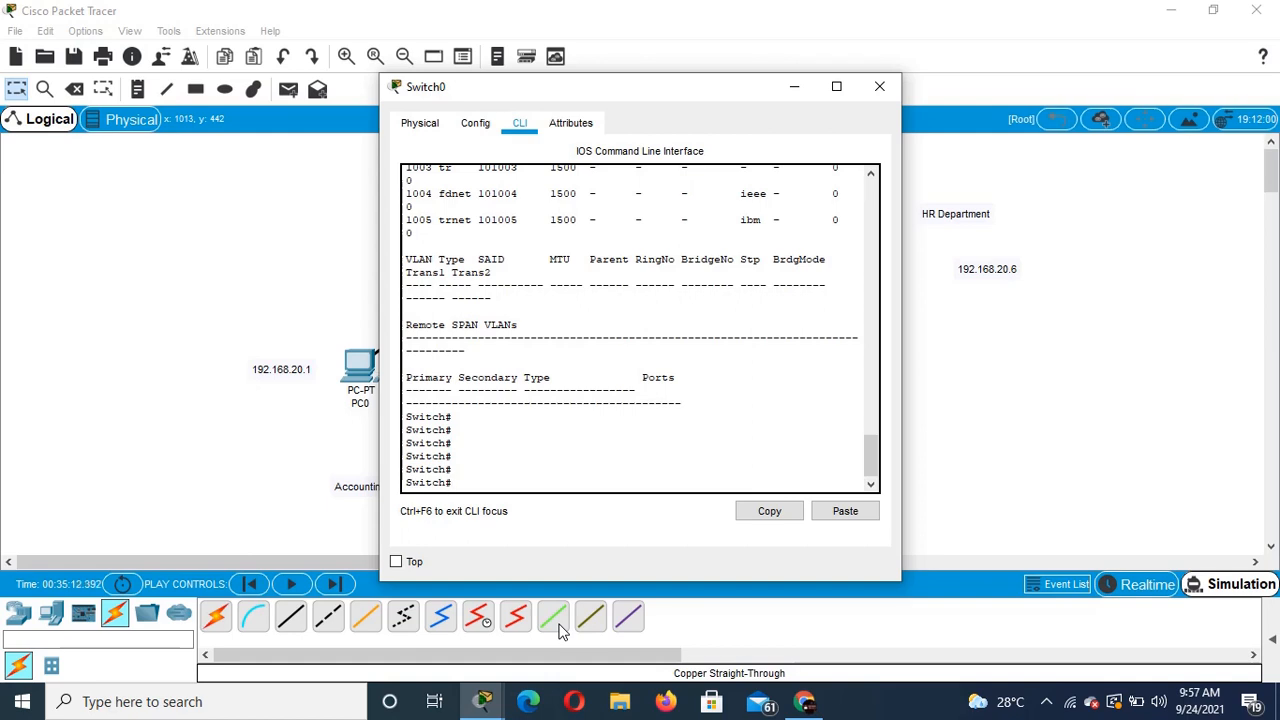
{"action": "type", "text": "config t"}
{"action": "key", "text": "Return"}
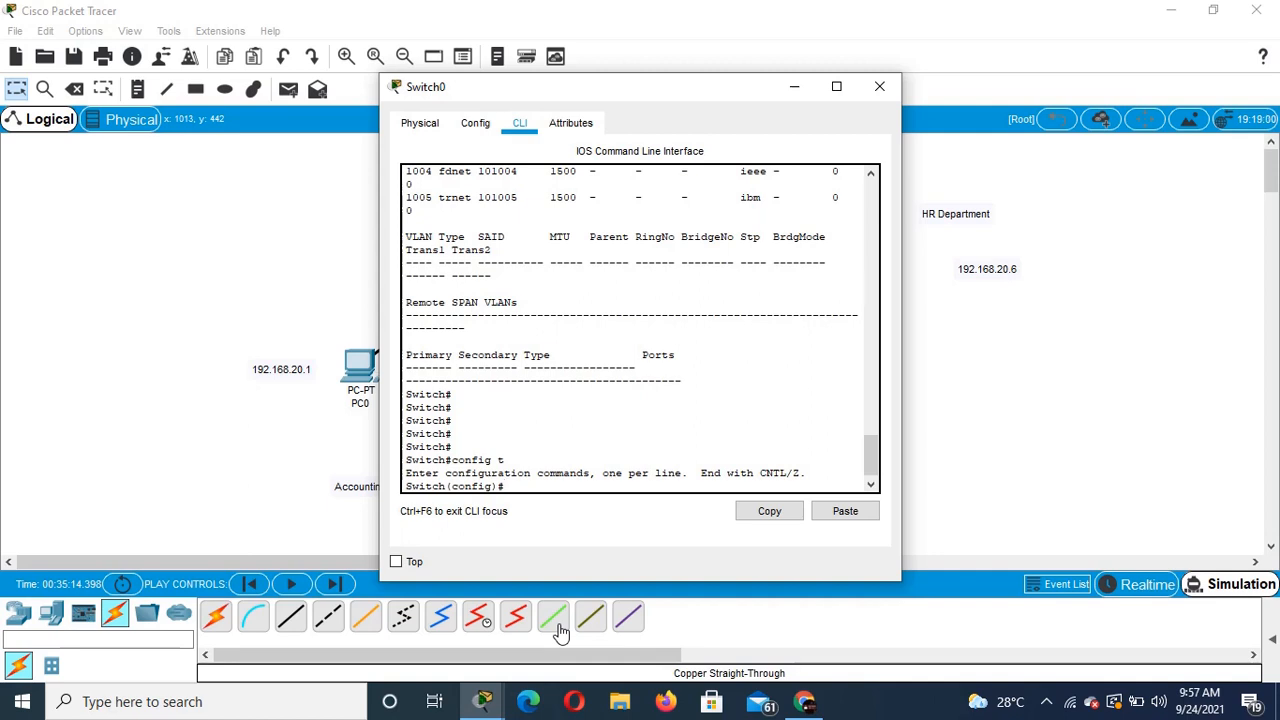
Step: Create VLAN 10 with the name ACC and exit VLAN configuration mode
{"action": "type", "text": "vlan 2"}
{"action": "key", "text": "BackSpace"}
{"action": "type", "text": "10"}
{"action": "key", "text": "Return"}
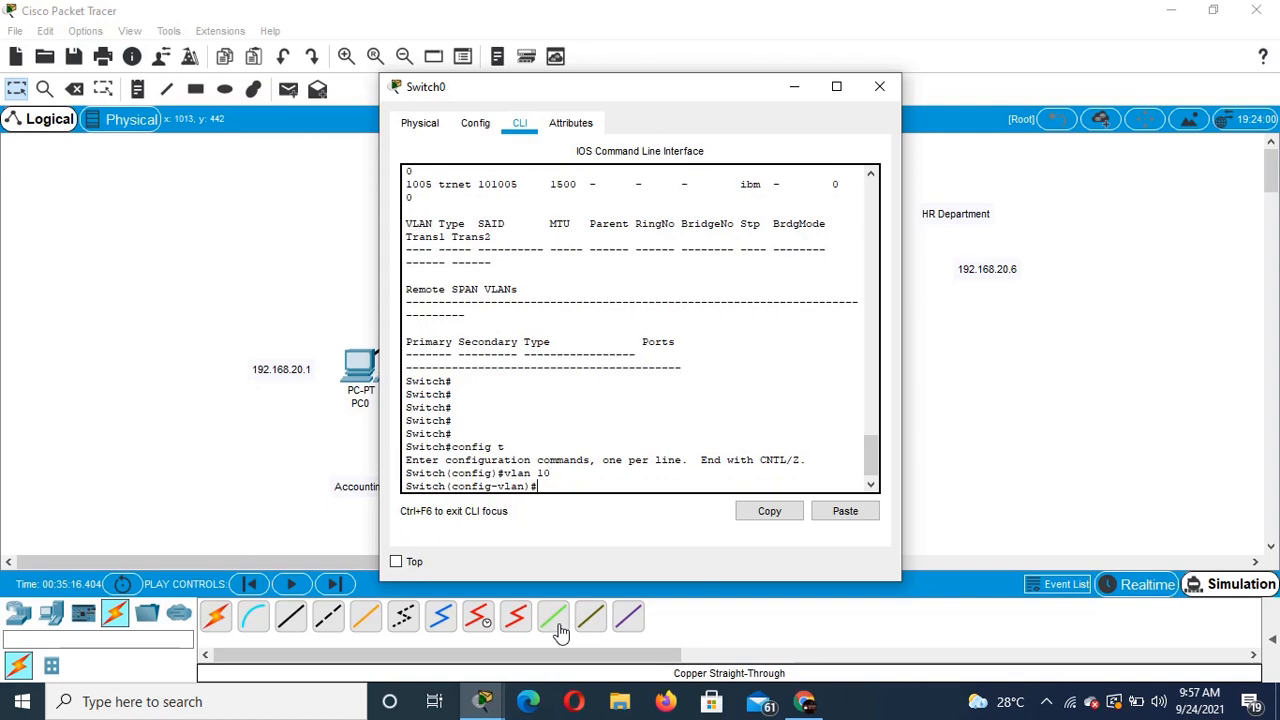
{"action": "type", "text": "name ACC"}
{"action": "key", "text": "Return"}
{"action": "type", "text": "e"}
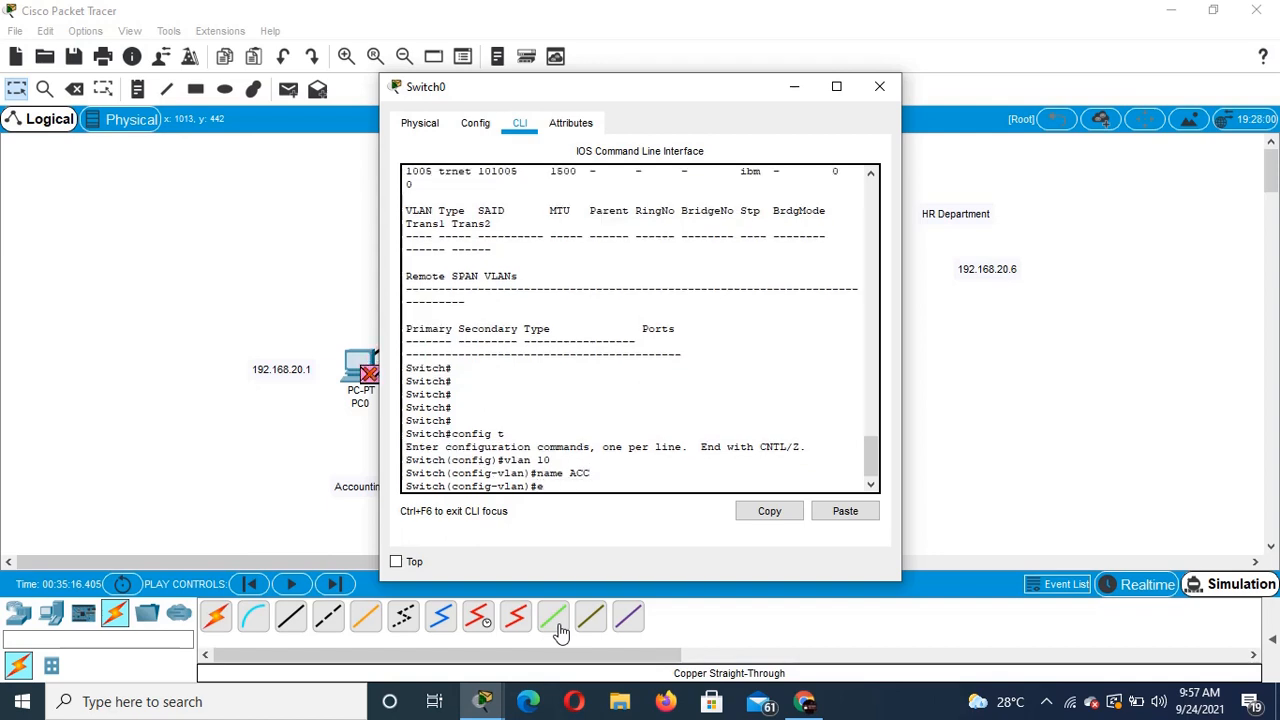
{"action": "type", "text": "xit"}
{"action": "key", "text": "Return"}
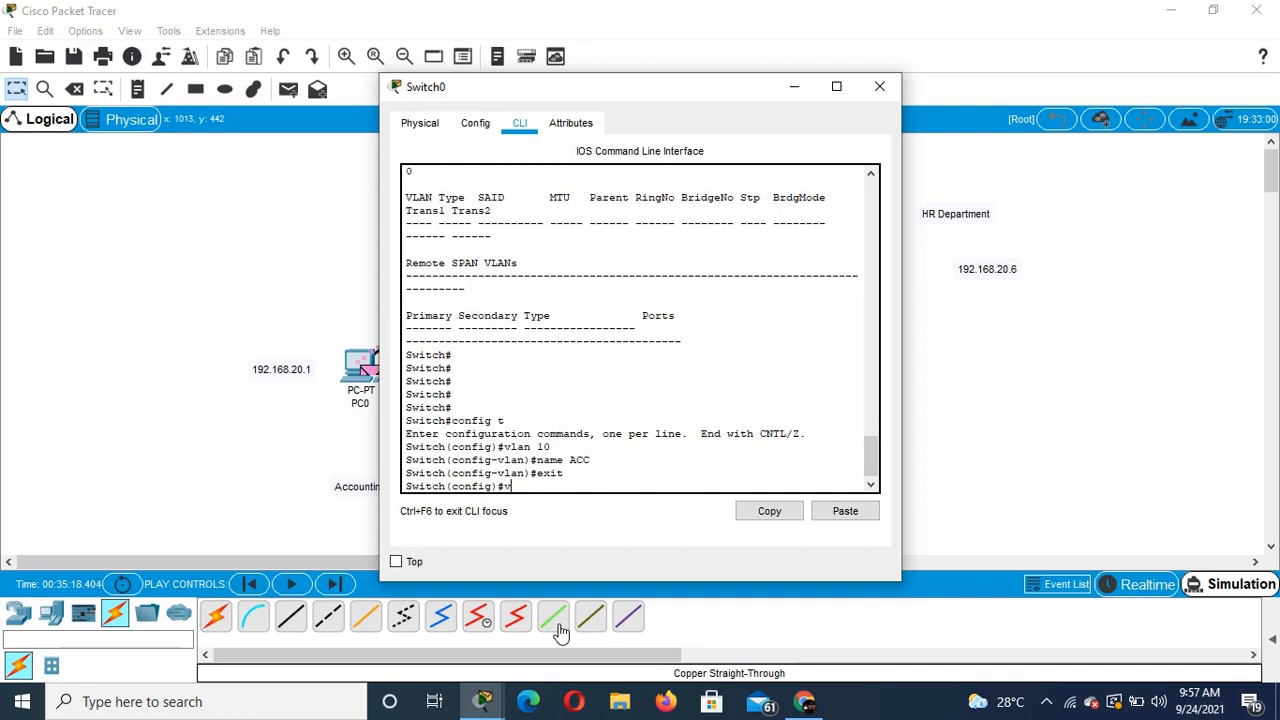
Step: Create VLAN 20 with the name IT and exit VLAN configuration mode
{"action": "type", "text": "vlan 20"}
{"action": "key", "text": "Return"}
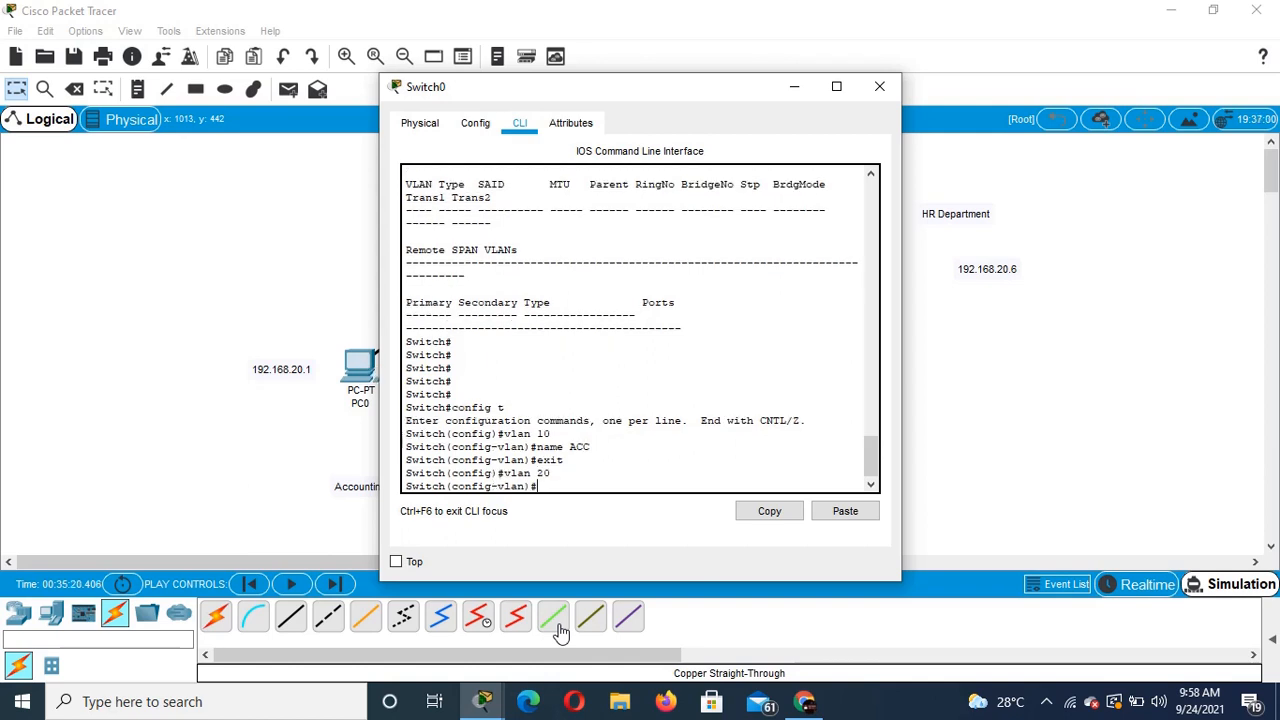
{"action": "type", "text": "name H"}
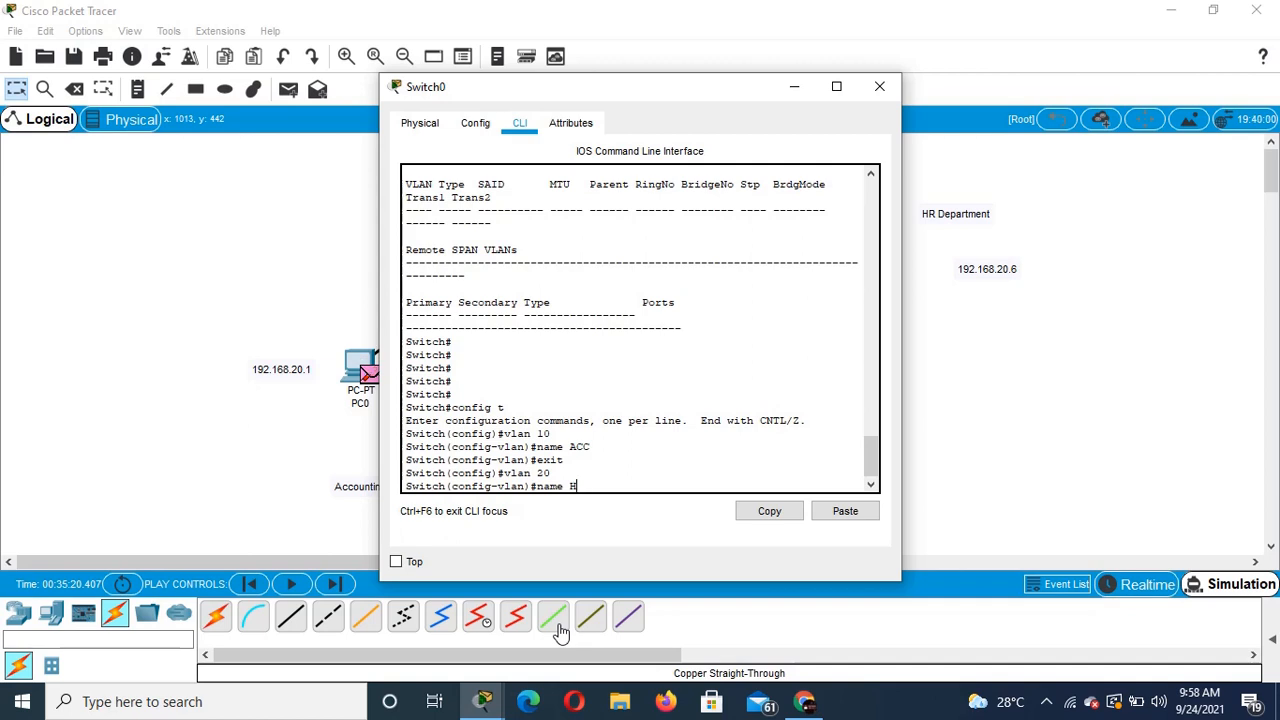
{"action": "key", "text": "BackSpace"}
{"action": "left_click_drag", "start_coordinate": [623, 90], "coordinate": [846, 90]}
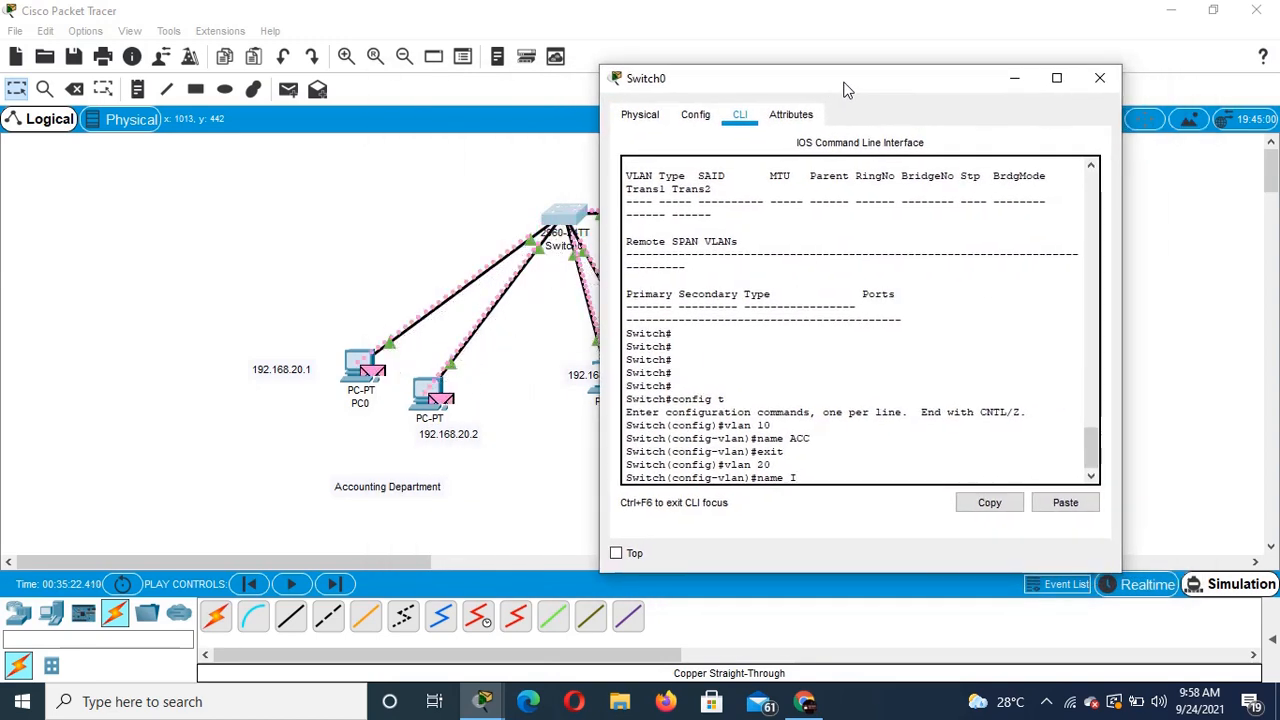
{"action": "type", "text": "IT"}
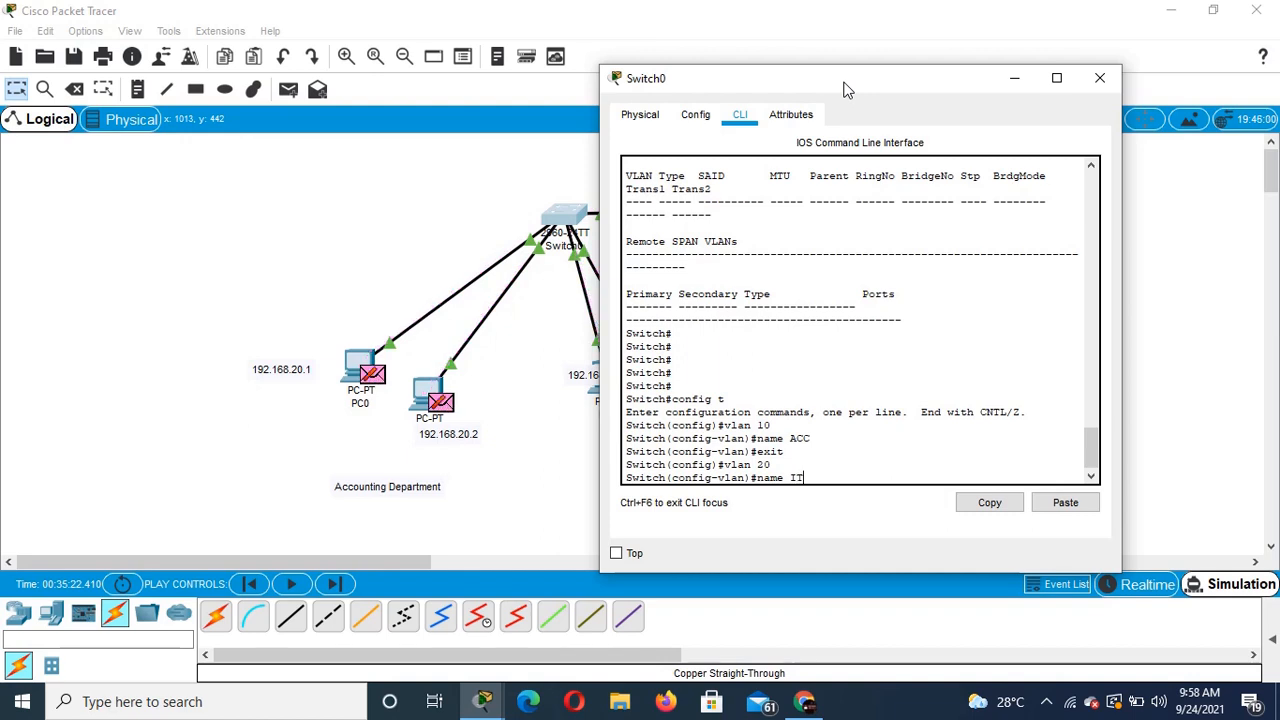
{"action": "key", "text": "Return"}
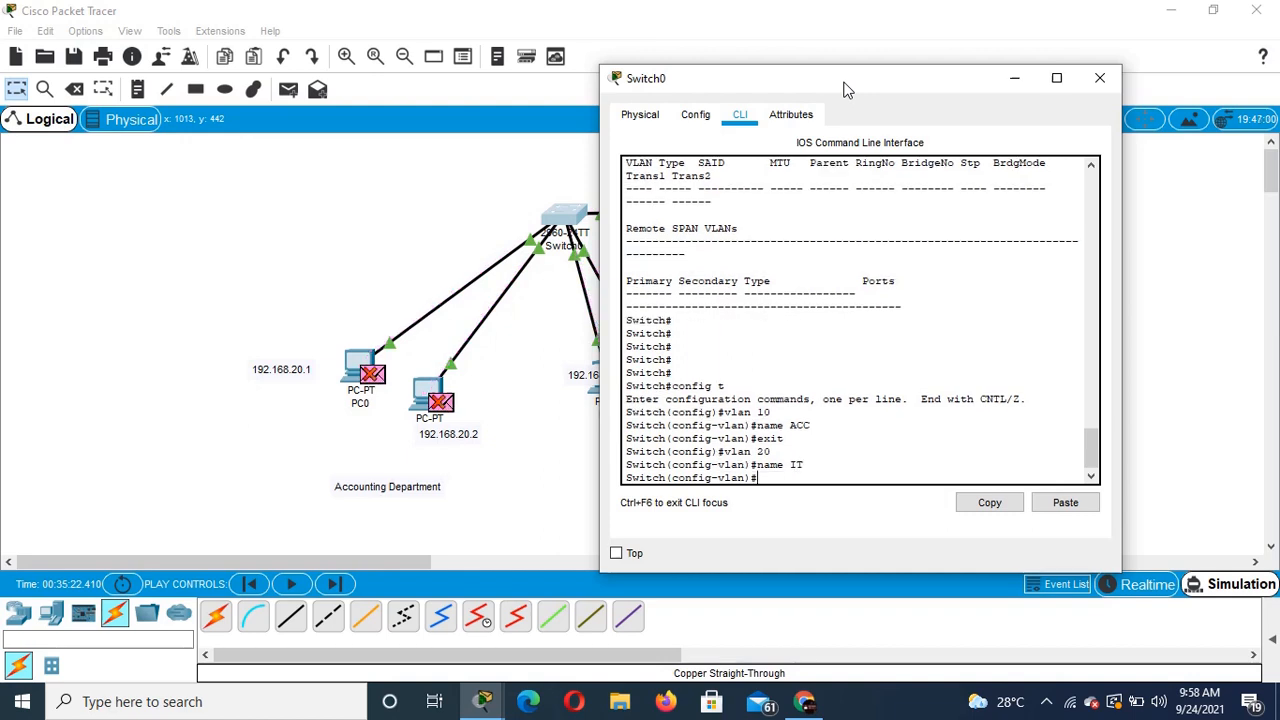
{"action": "type", "text": "e"}
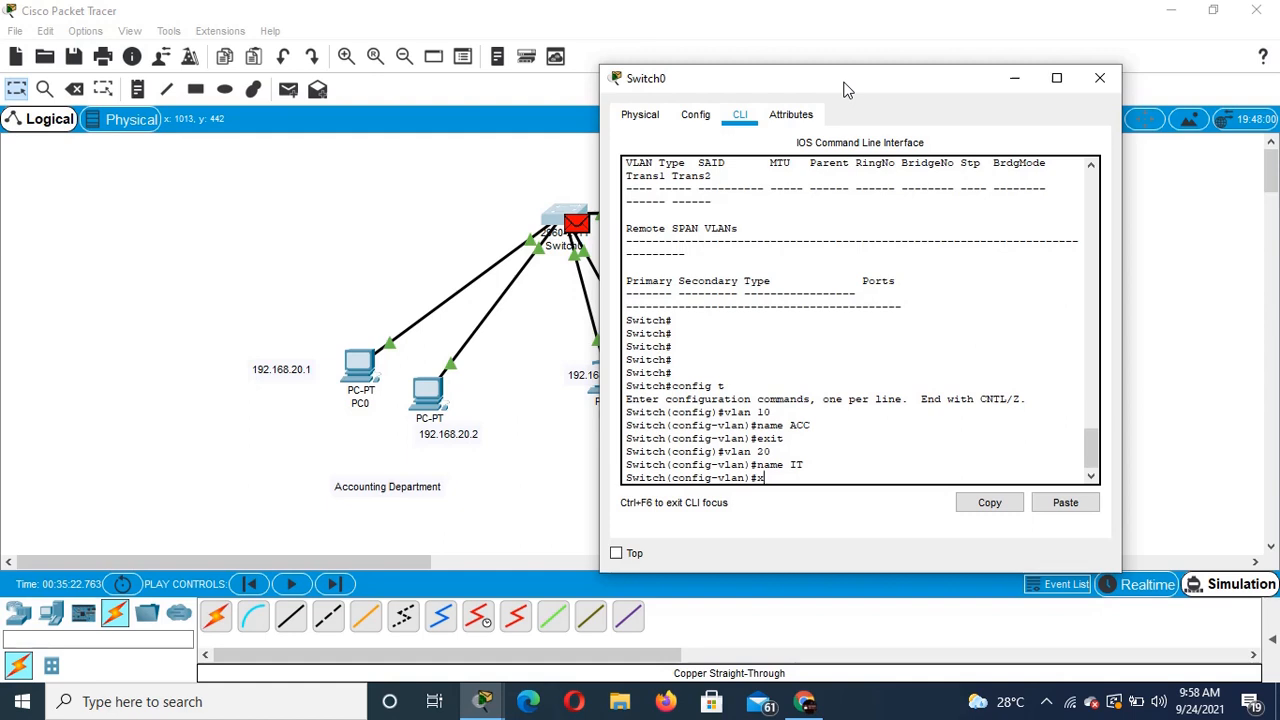
{"action": "key", "text": "BackSpace"}
{"action": "type", "text": "exit"}
{"action": "key", "text": "Return"}
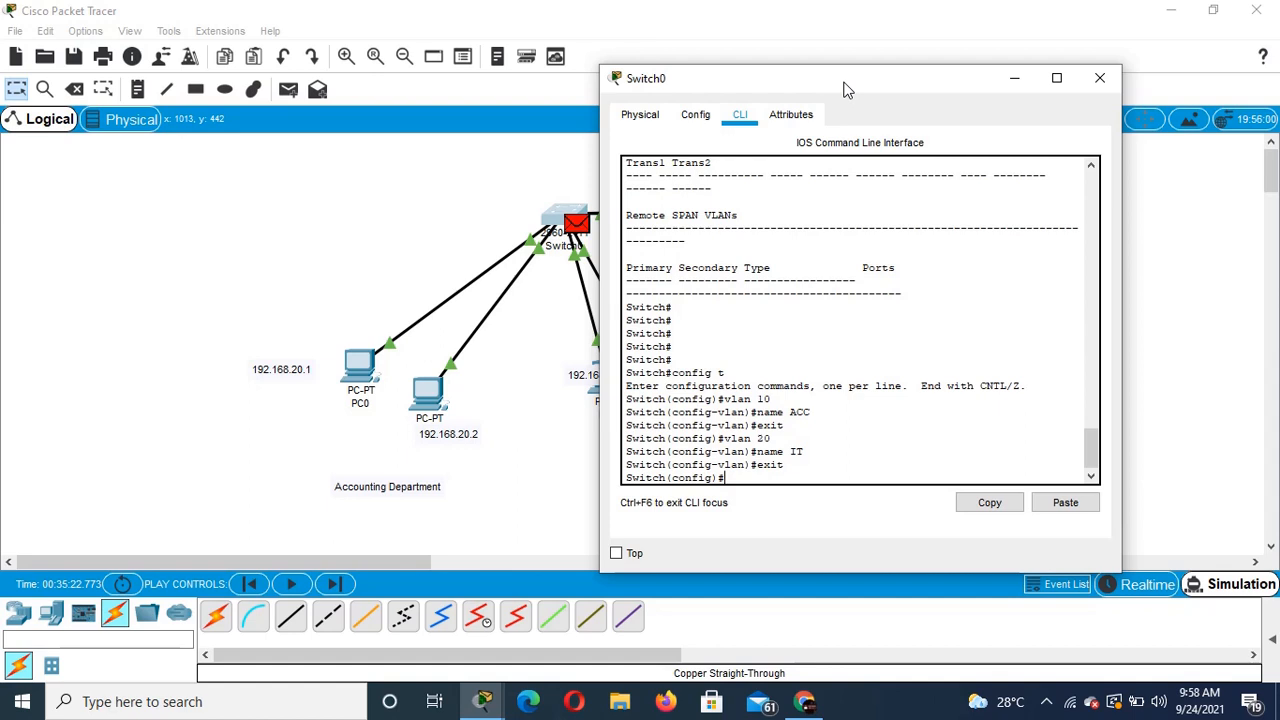
Step: Create VLAN 30 with the name HR and exit VLAN configuration mode
{"action": "type", "text": "v"}
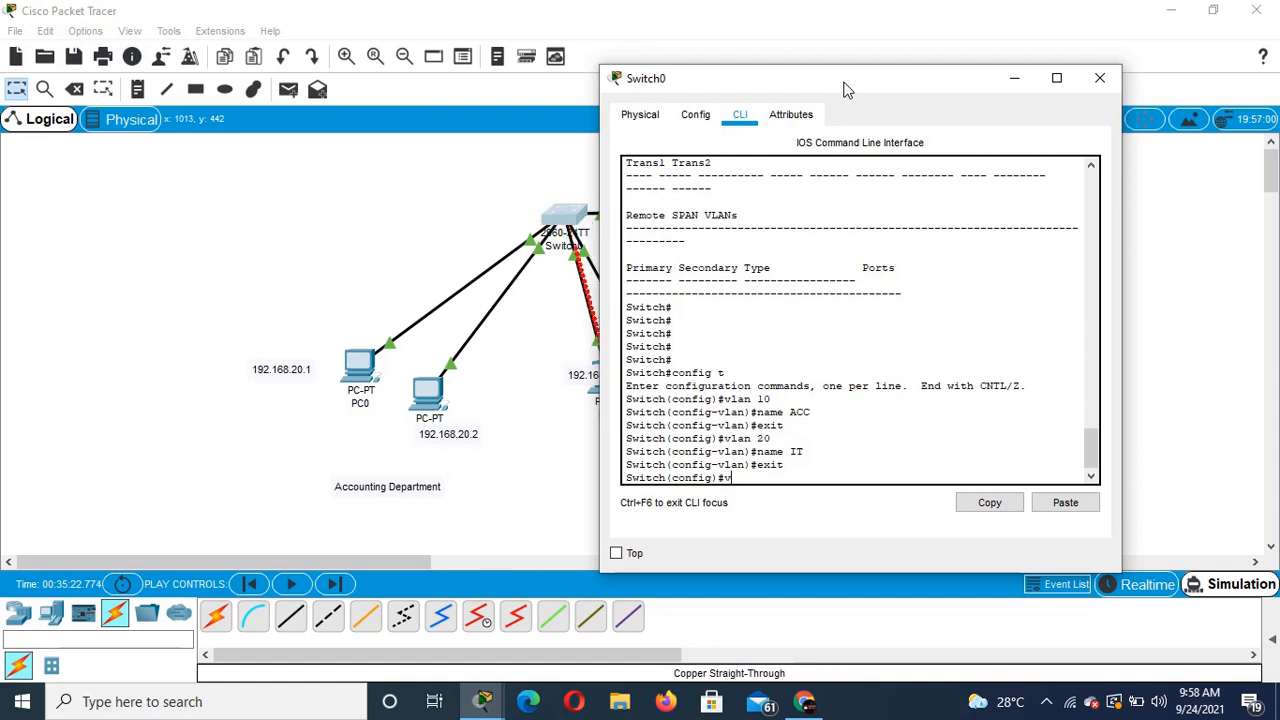
{"action": "type", "text": "lan 30"}
{"action": "key", "text": "Return"}
{"action": "type", "text": "n"}
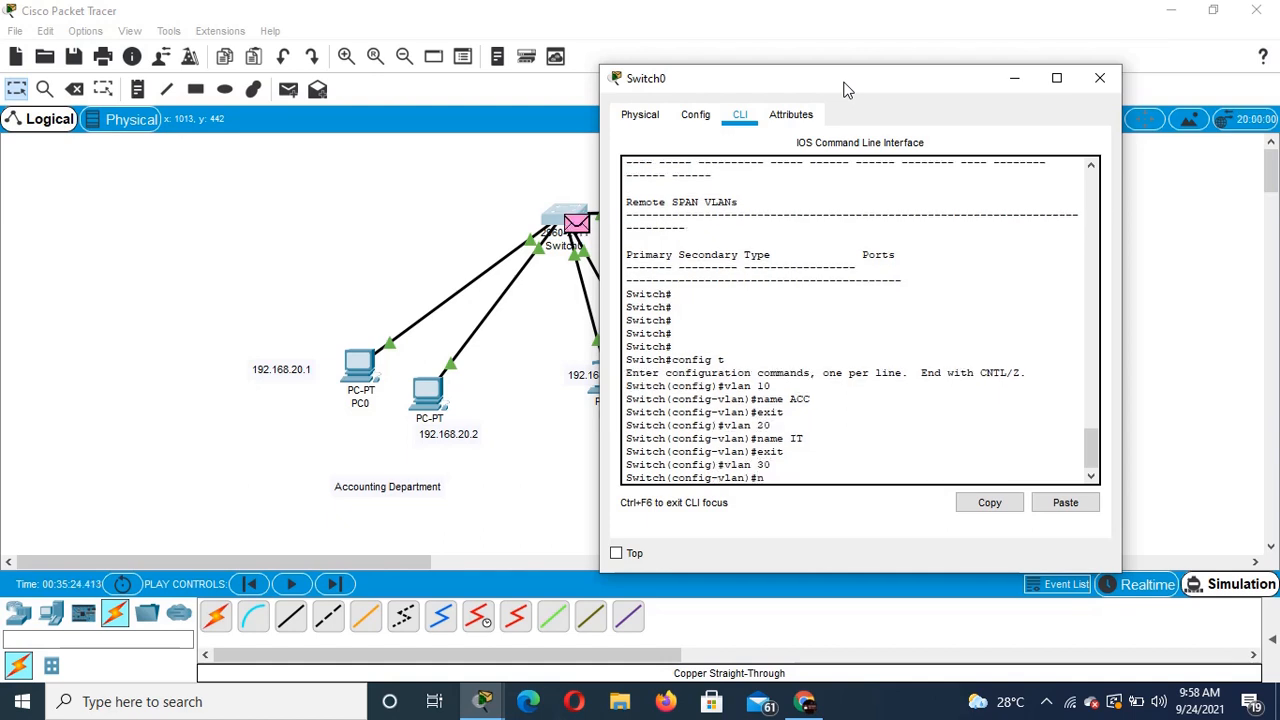
{"action": "type", "text": "ame"}
{"action": "double_click", "coordinate": [843, 86]}
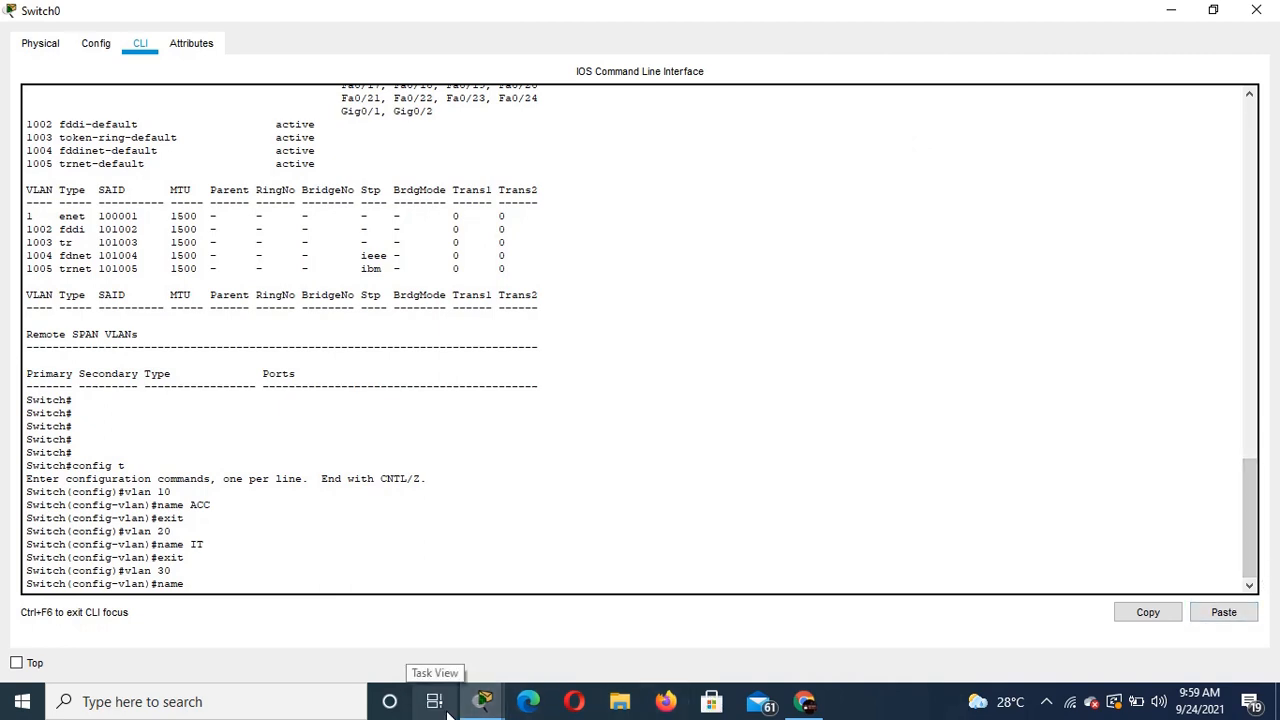
{"action": "type", "text": "HR"}
{"action": "key", "text": "Return"}
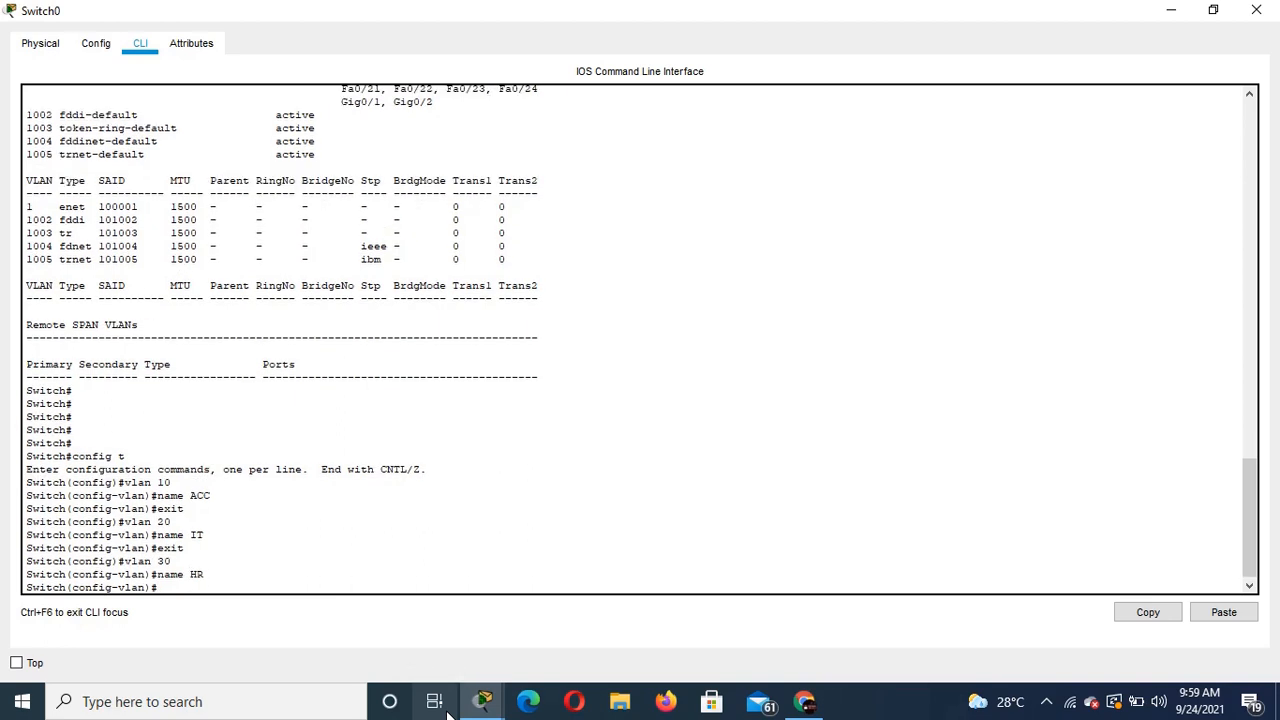
{"action": "type", "text": "exit"}
{"action": "key", "text": "Return"}
{"action": "key", "text": "Return"}
{"action": "key", "text": "Return"}
{"action": "key", "text": "Return"}
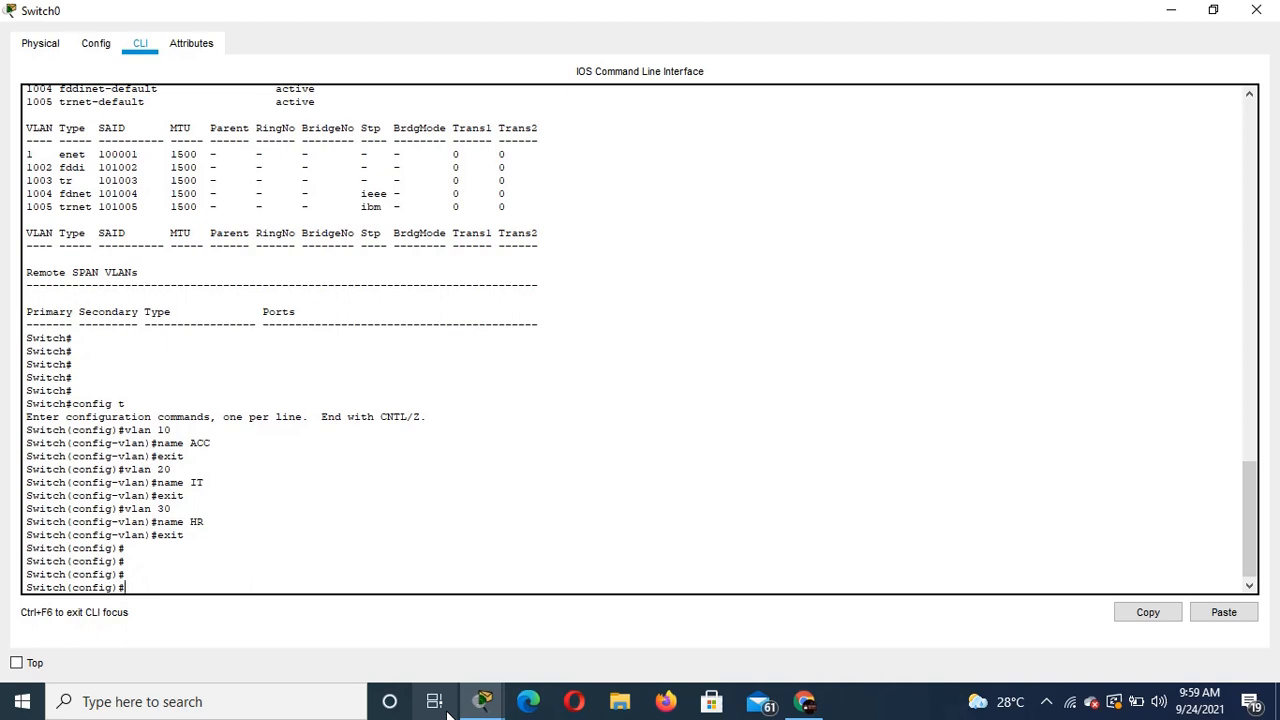
Step: Try to rename the switch with the command host name Vlann
{"action": "type", "text": "ho"}
{"action": "type", "text": "st na"}
{"action": "type", "text": "me"}
{"action": "type", "text": " V1"}
{"action": "type", "text": "nn"}
{"action": "key", "text": "Return"}
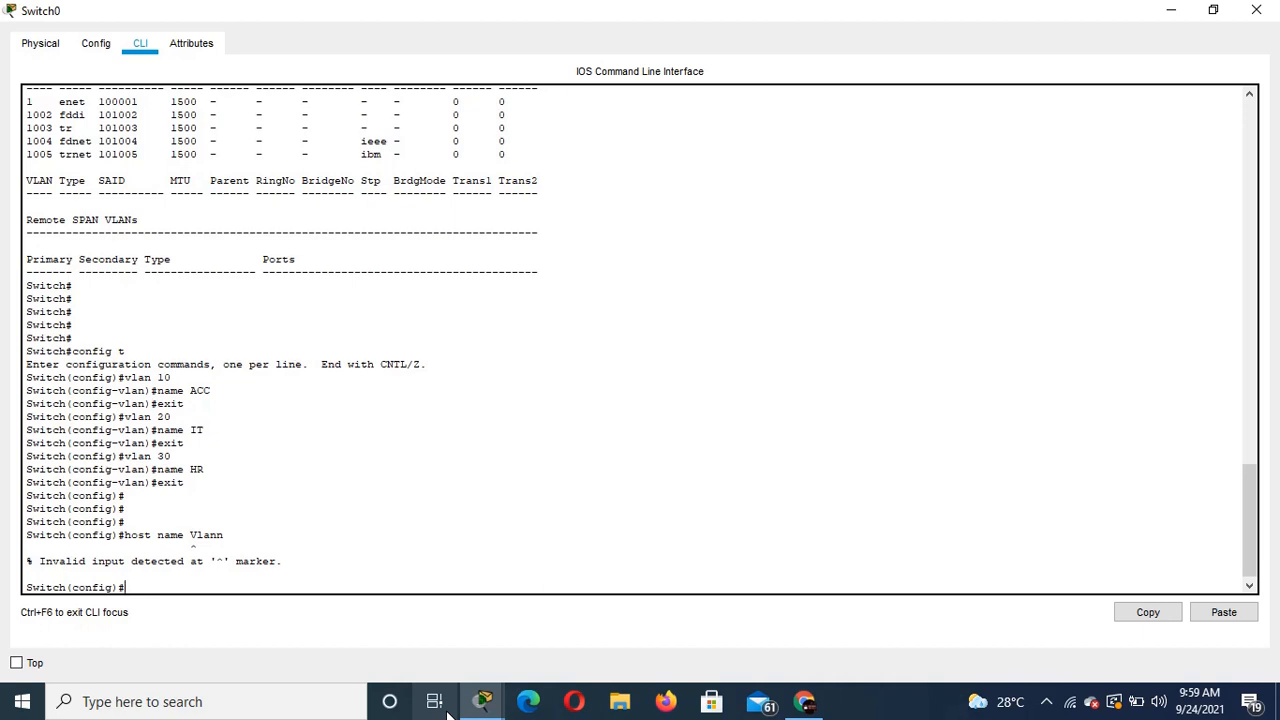
Step: Set the switch's hostname to vlan and restore the Switch0 window to its smaller size beside the topology
{"action": "type", "text": "hostname vla"}
{"action": "key", "text": "Return"}
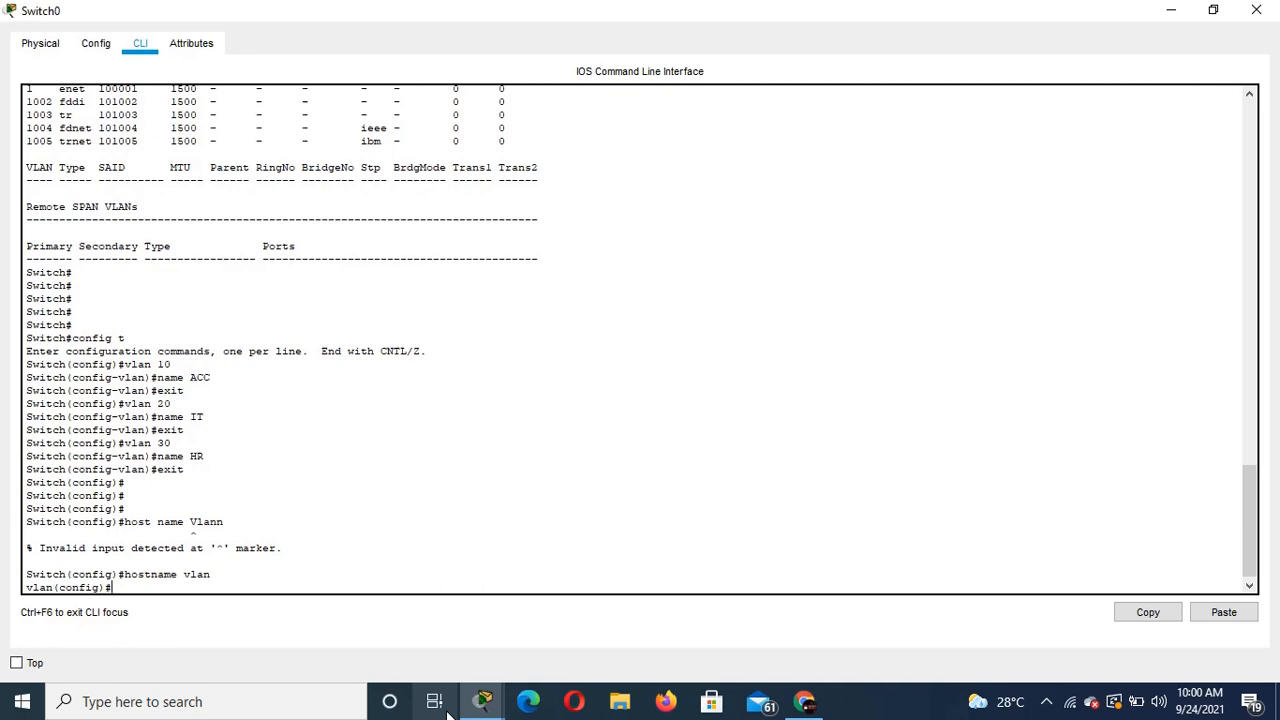
{"action": "left_click", "coordinate": [1216, 10]}
{"action": "left_click_drag", "start_coordinate": [849, 42], "coordinate": [898, 68]}
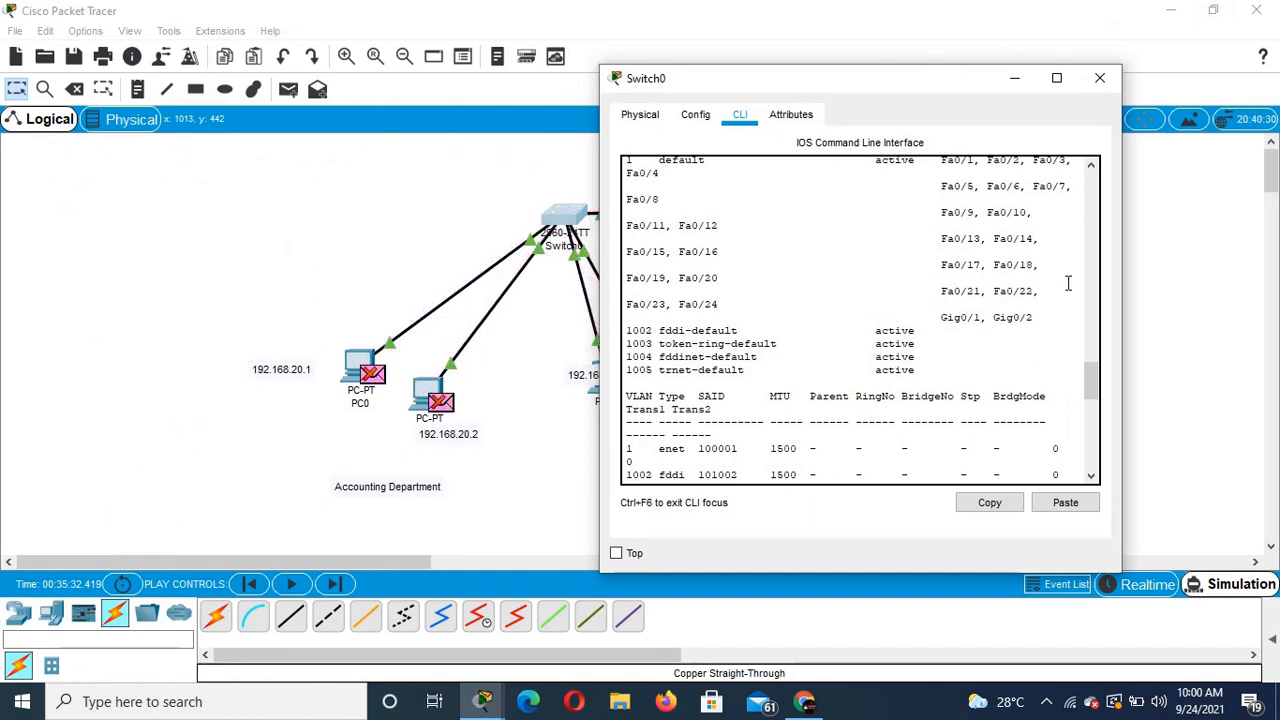
Step: Exit global configuration mode to get back to the switch's privileged EXEC prompt
{"action": "left_click_drag", "start_coordinate": [1092, 398], "coordinate": [1101, 494]}
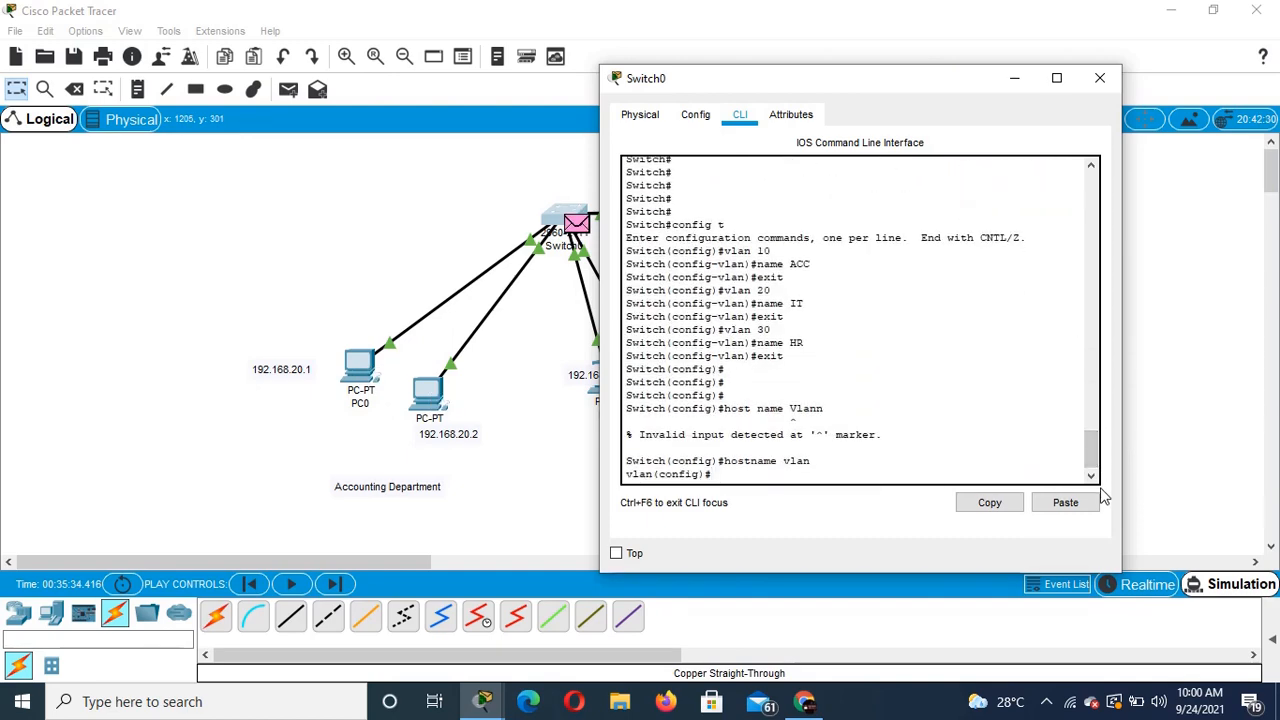
{"action": "type", "text": "ex"}
{"action": "key", "text": "BackSpace"}
{"action": "key", "text": "BackSpace"}
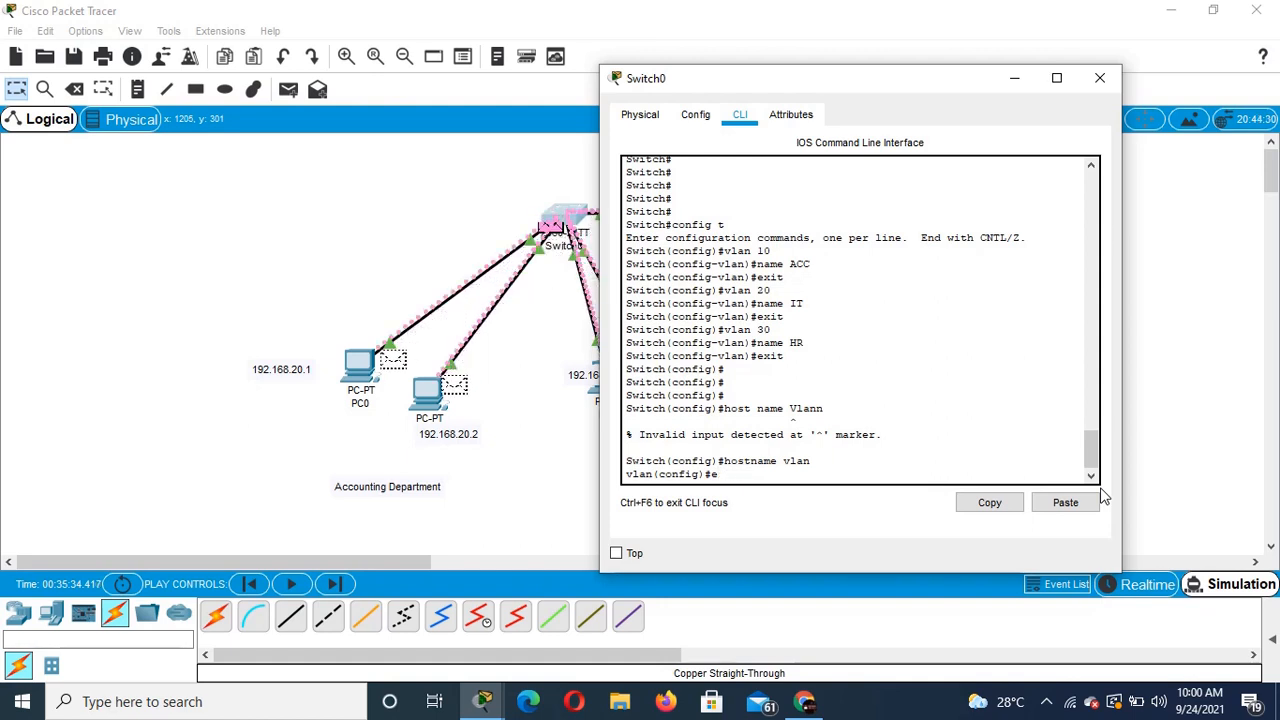
{"action": "type", "text": "xit"}
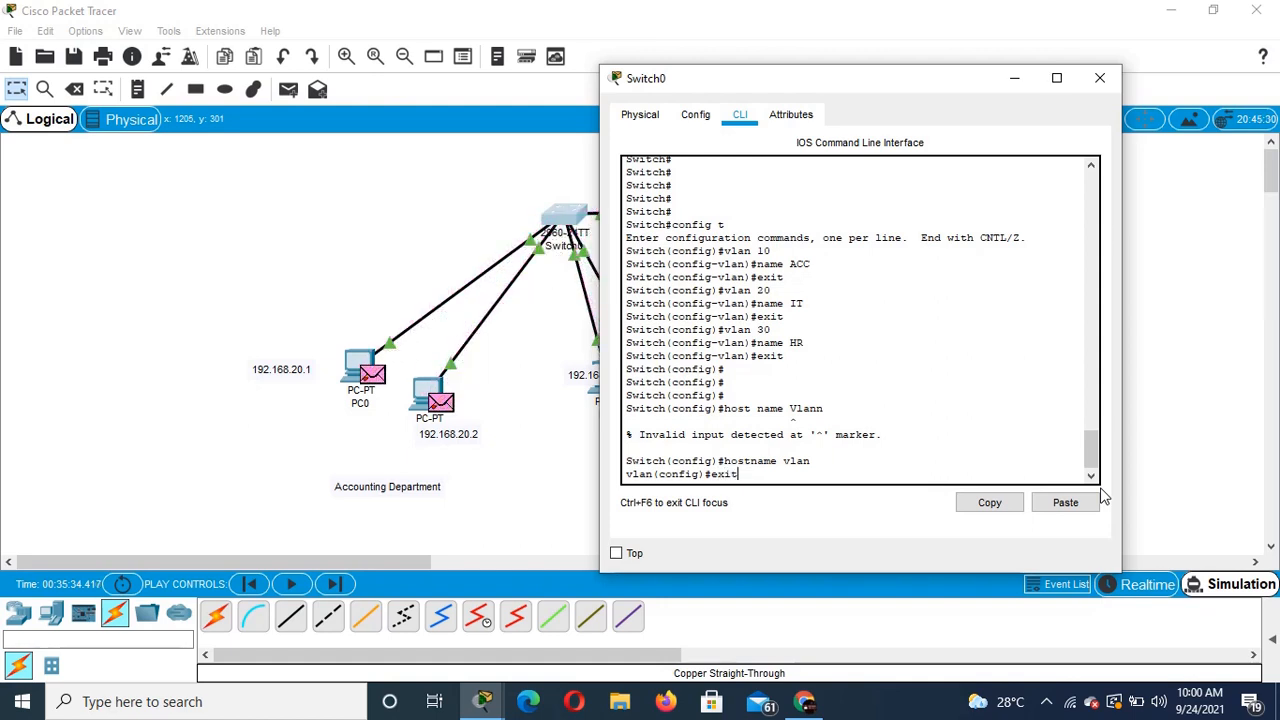
{"action": "key", "text": "Return"}
{"action": "key", "text": "Return"}
{"action": "key", "text": "Return"}
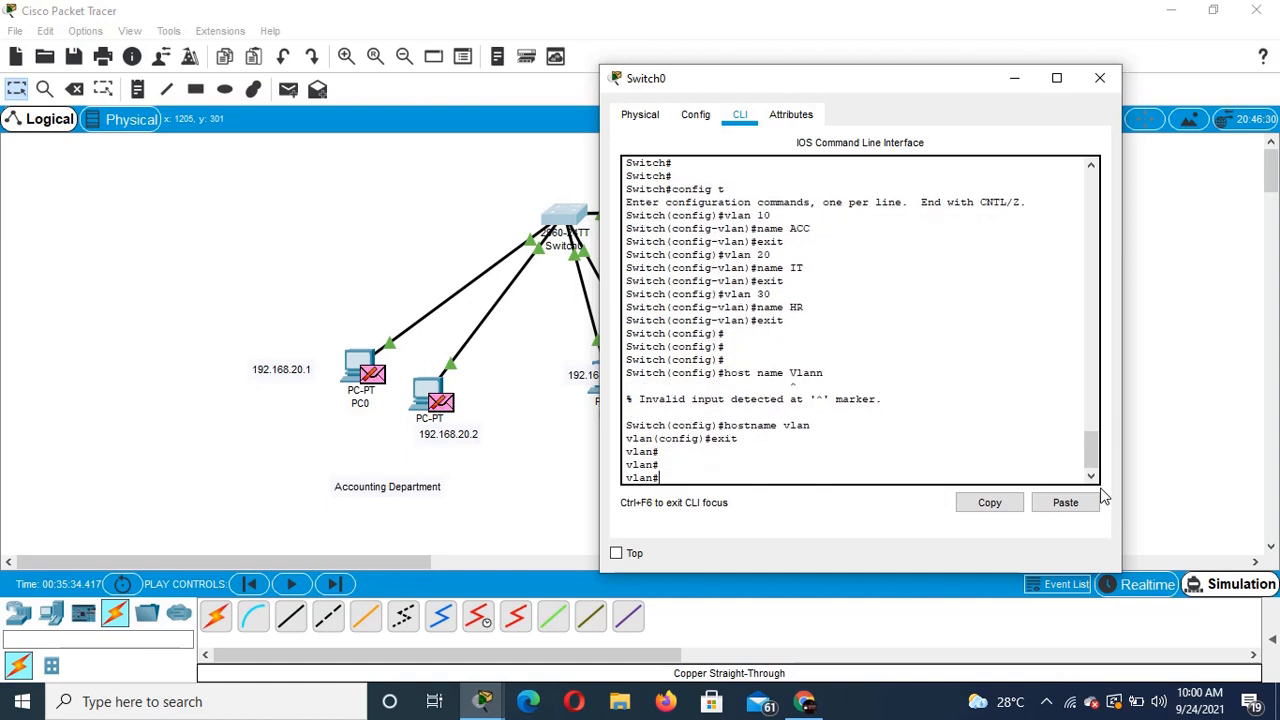
{"action": "type", "text": "sole g"}
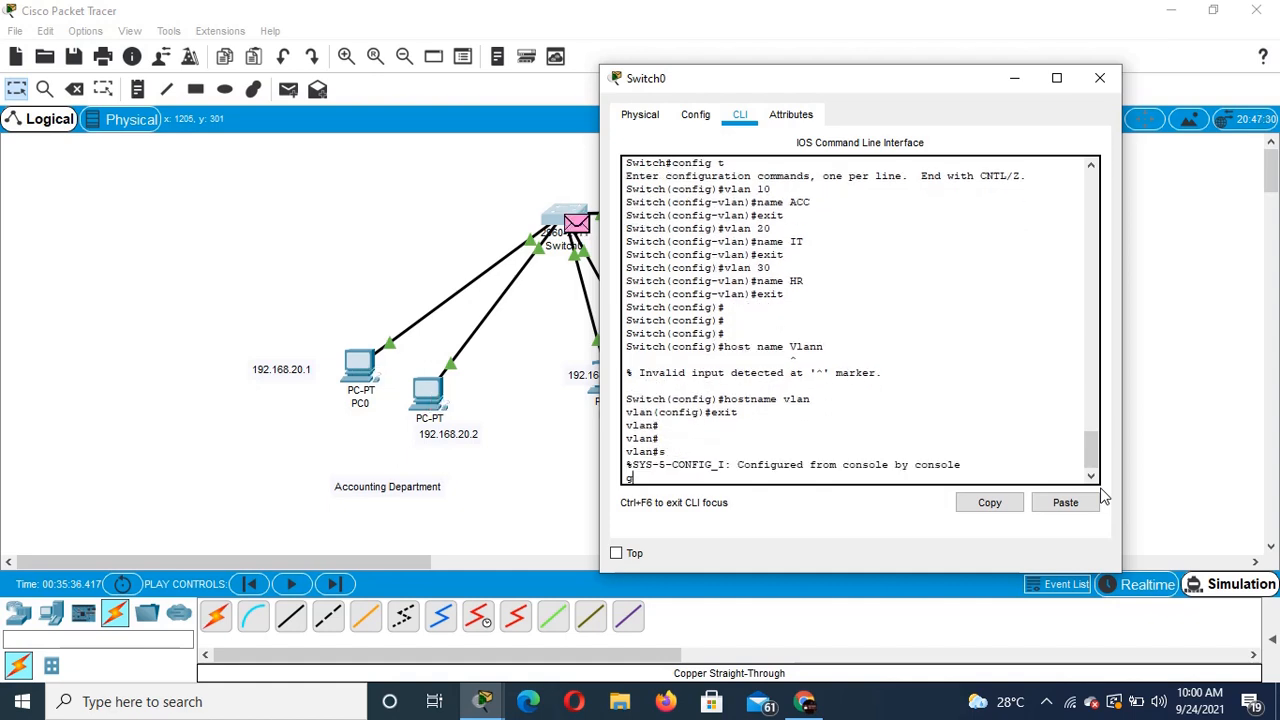
{"action": "key", "text": "BackSpace"}
{"action": "type", "text": "h"}
{"action": "key", "text": "BackSpace"}
{"action": "key", "text": "Return"}
{"action": "key", "text": "Return"}
{"action": "key", "text": "Return"}
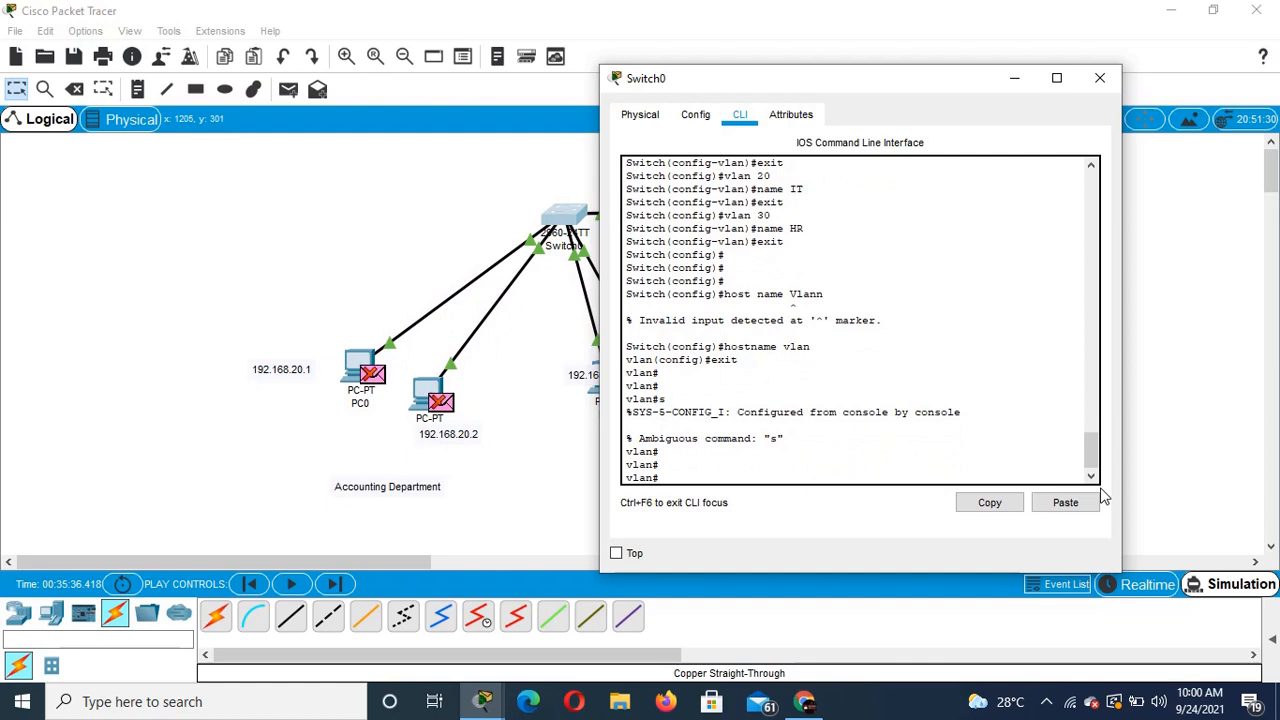
Step: Run show vlan, page through to the end of the output and review the entries for VLANs 10, 20 and 30
{"action": "type", "text": "a"}
{"action": "key", "text": "BackSpace"}
{"action": "type", "text": "show"}
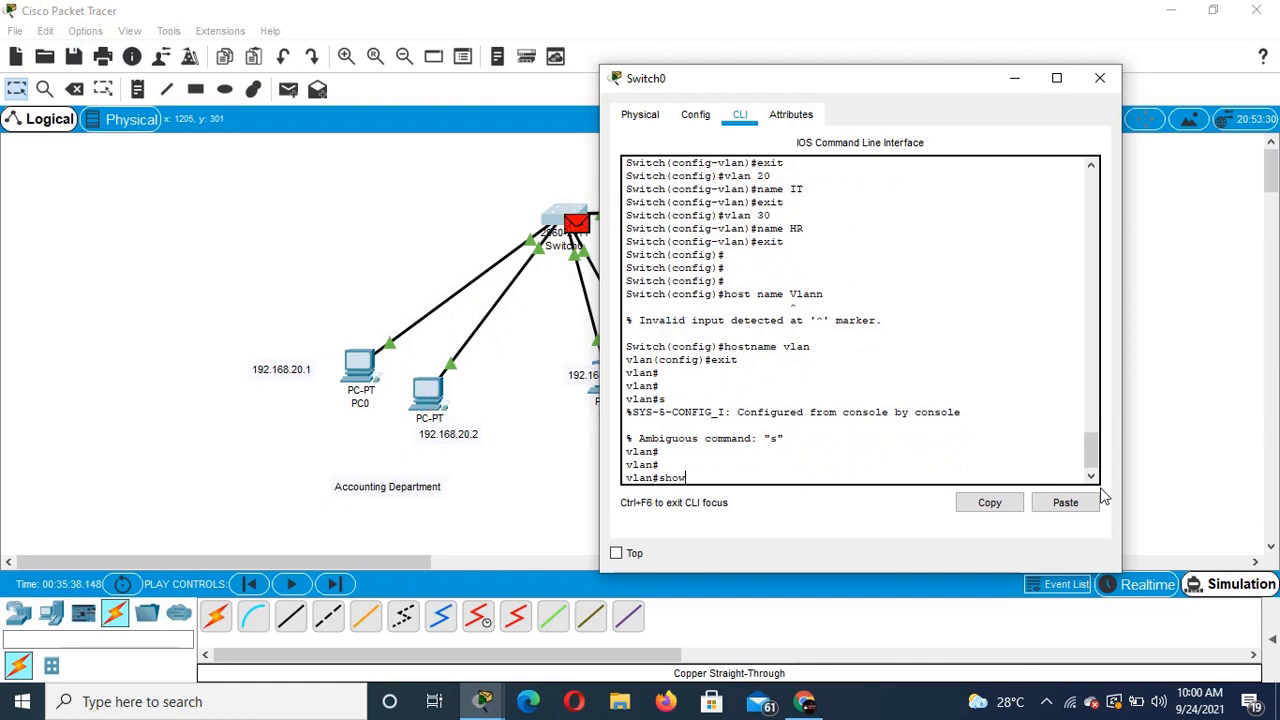
{"action": "type", "text": " vlan"}
{"action": "key", "text": "Return"}
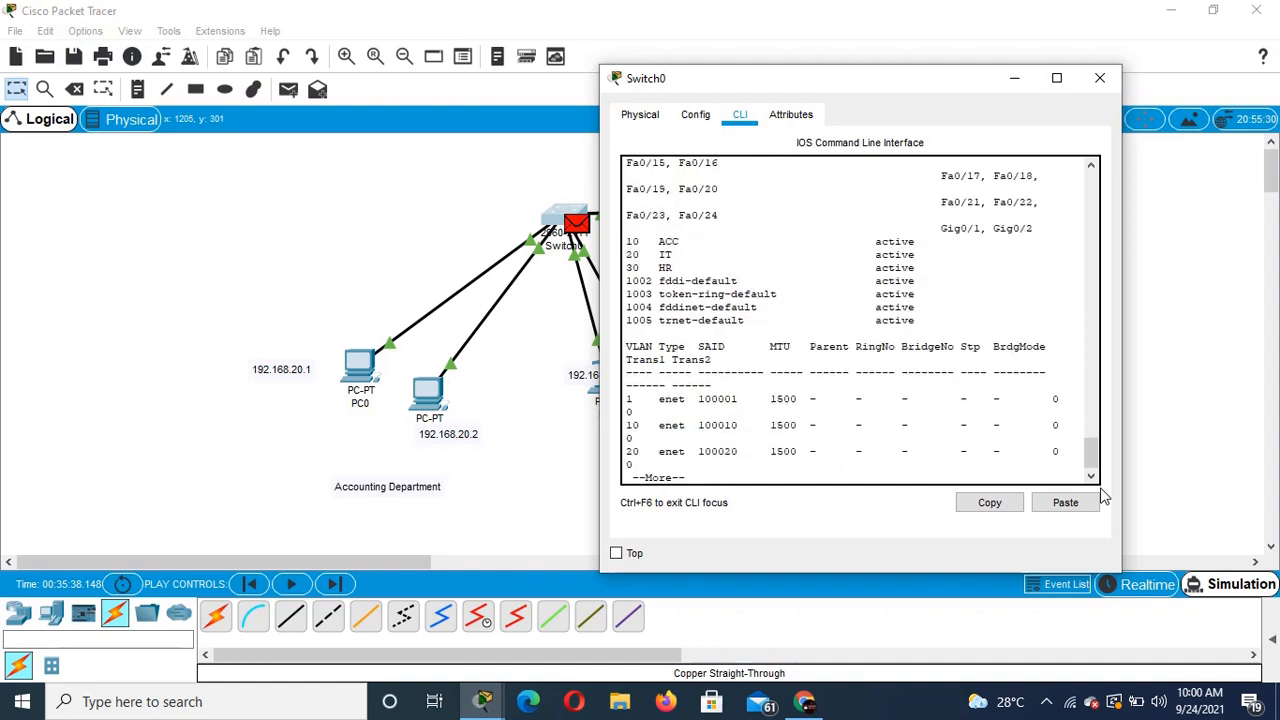
{"action": "key", "text": "Return"}
{"action": "key", "text": "Return"}
{"action": "key", "text": "Return"}
{"action": "key", "text": "Return"}
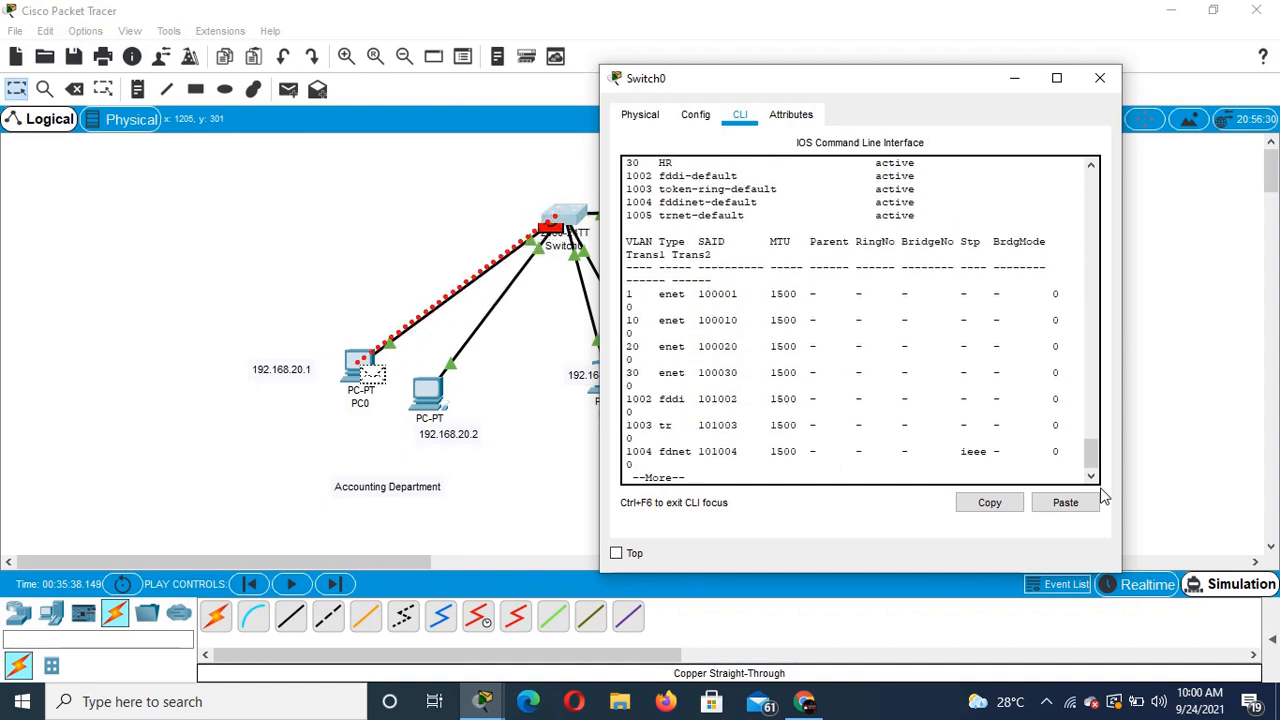
{"action": "key", "text": "Return"}
{"action": "key", "text": "Return"}
{"action": "key", "text": "Return"}
{"action": "key", "text": "Return"}
{"action": "key", "text": "Return"}
{"action": "key", "text": "Return"}
{"action": "key", "text": "Return"}
{"action": "key", "text": "Return"}
{"action": "key", "text": "Return"}
{"action": "key", "text": "Return"}
{"action": "key", "text": "Return"}
{"action": "key", "text": "Return"}
{"action": "key", "text": "Return"}
{"action": "key", "text": "Return"}
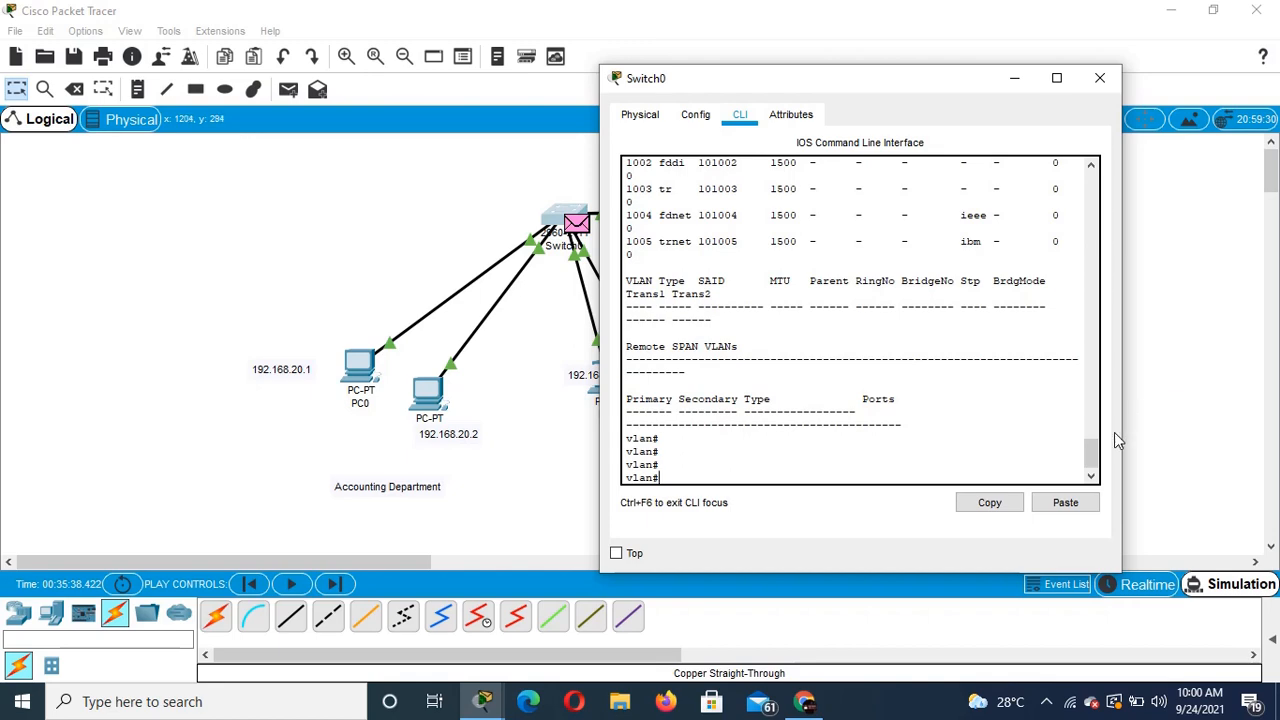
{"action": "left_click_drag", "start_coordinate": [1092, 455], "coordinate": [1105, 424]}
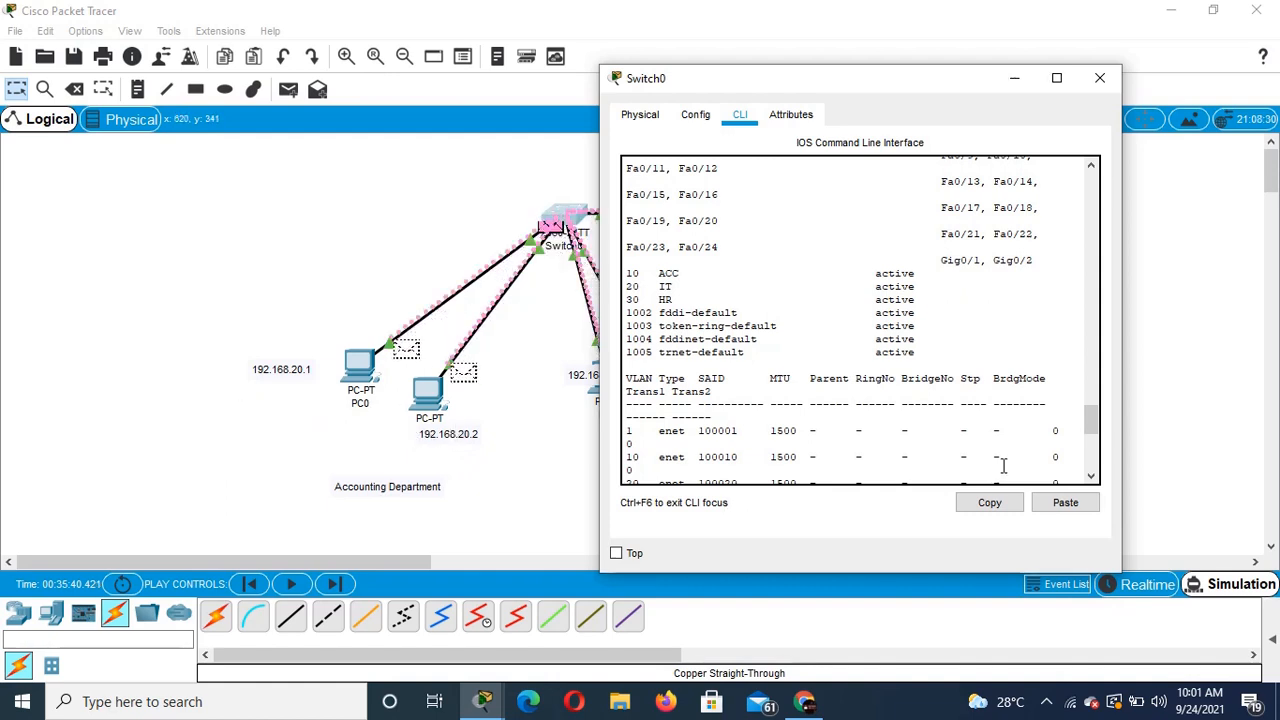
{"action": "left_click_drag", "start_coordinate": [1092, 425], "coordinate": [1095, 470]}
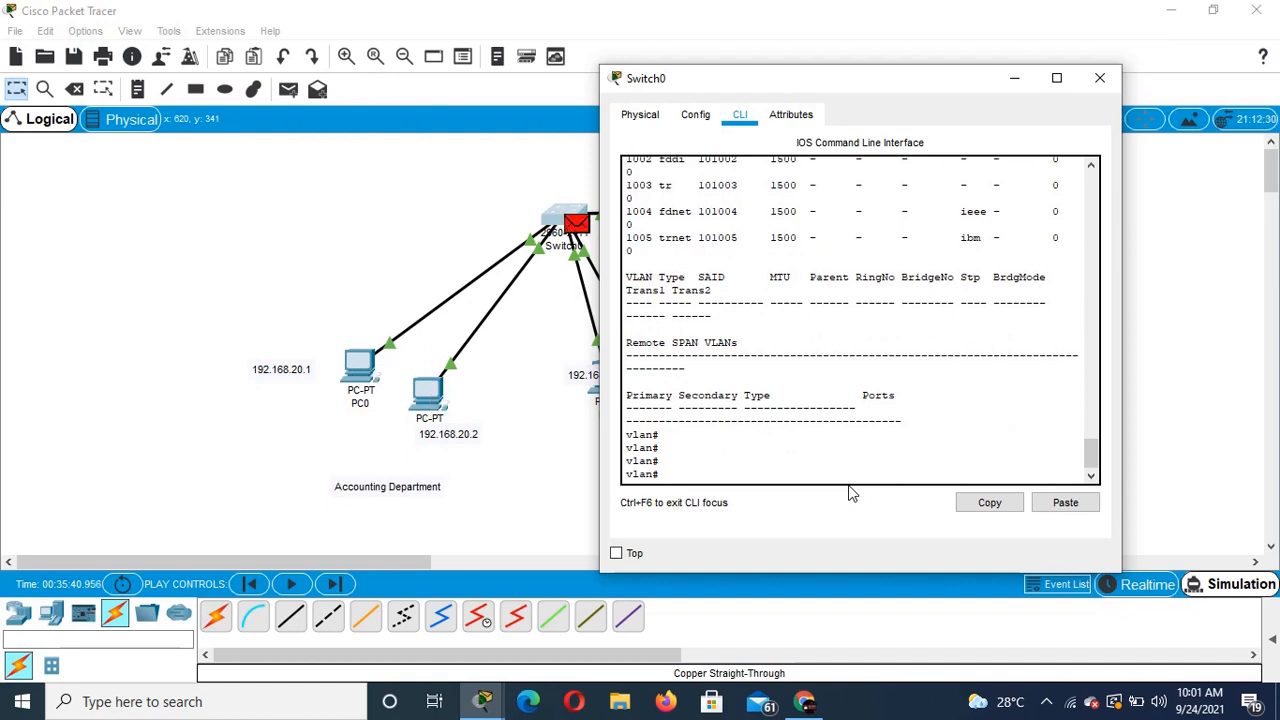
Step: Enter global configuration mode with config t and open the configuration of VLAN 10 with vlan 10
{"action": "type", "text": "config t"}
{"action": "key", "text": "Return"}
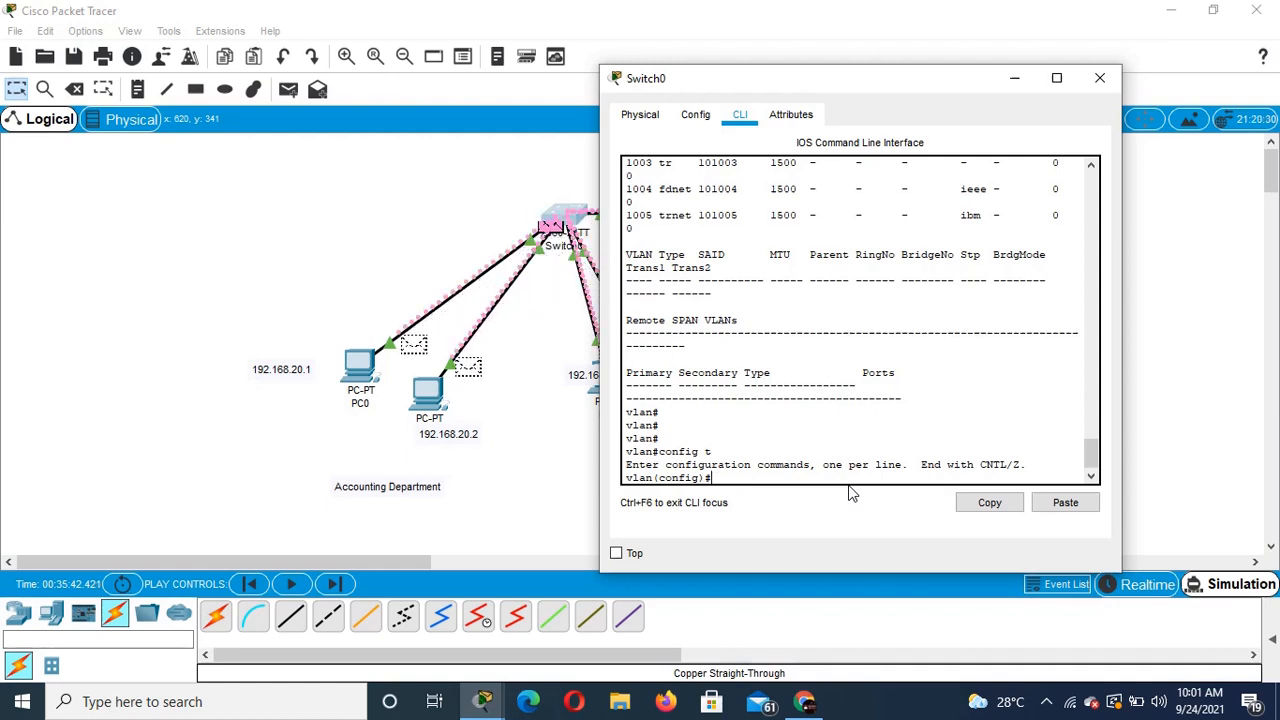
{"action": "type", "text": "vl"}
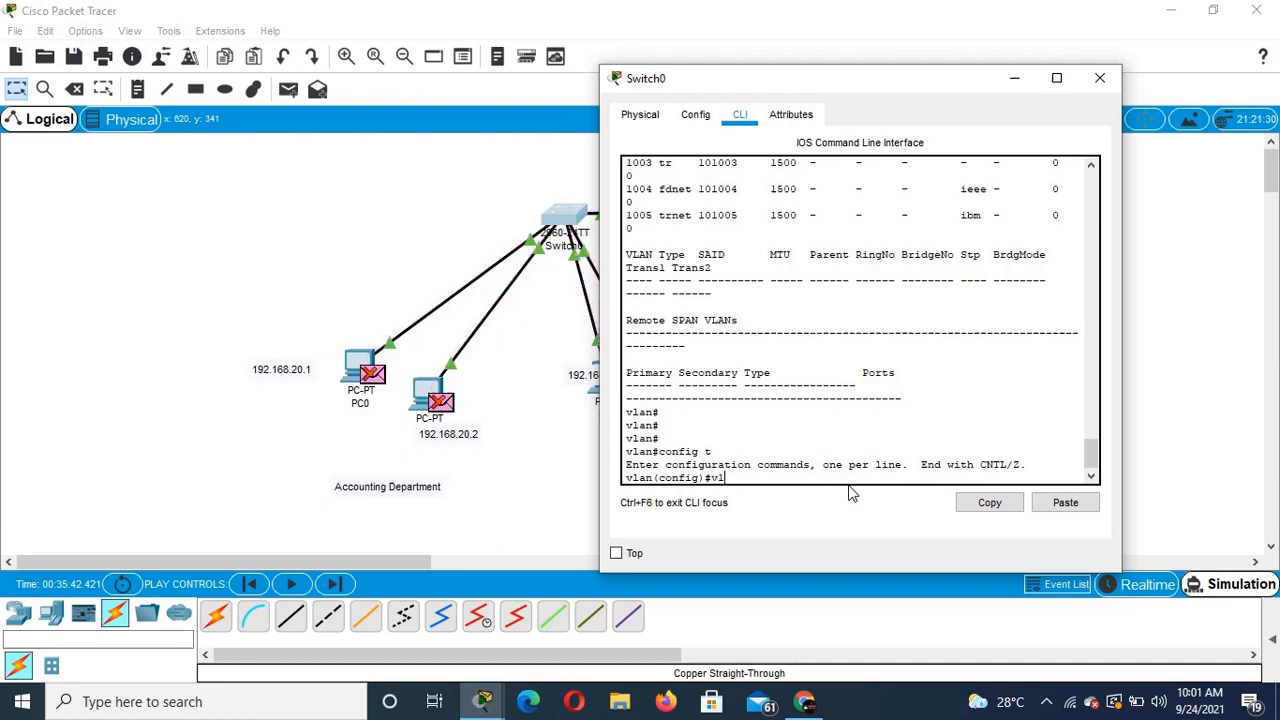
{"action": "type", "text": "an 10"}
{"action": "key", "text": "Return"}
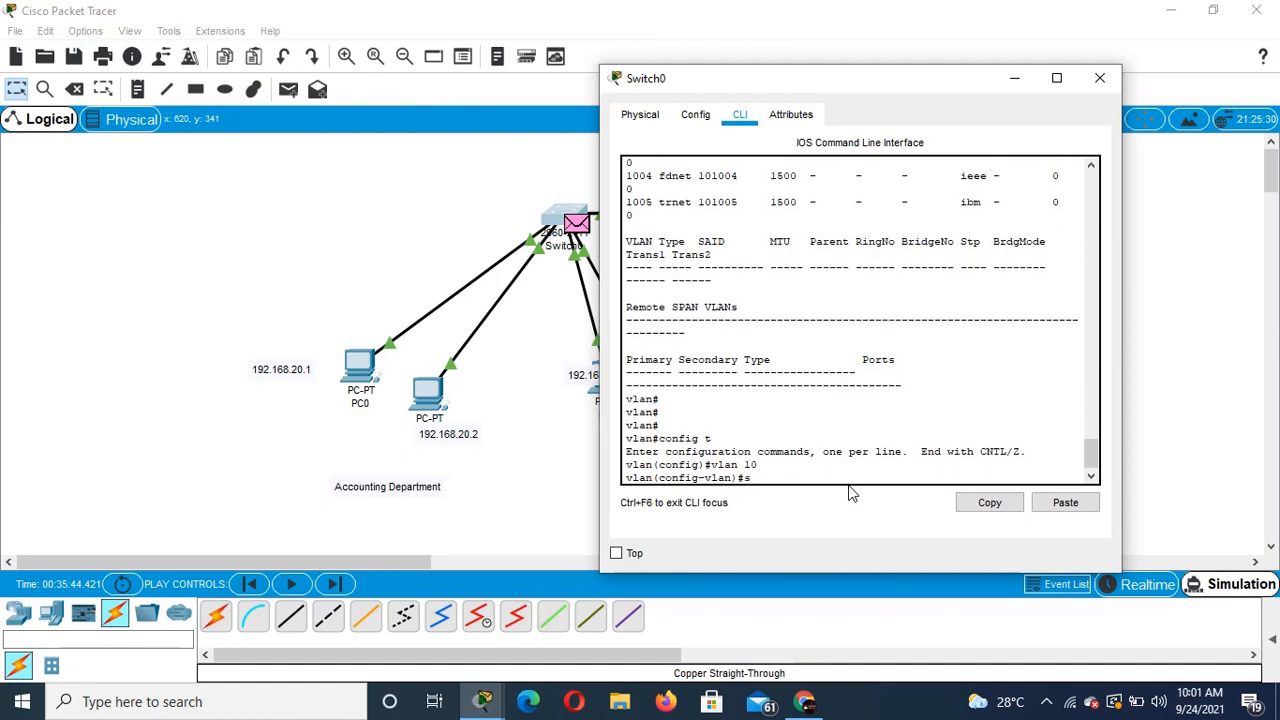
Step: Try the command switchport mode in VLAN 10's configuration mode
{"action": "type", "text": "switc"}
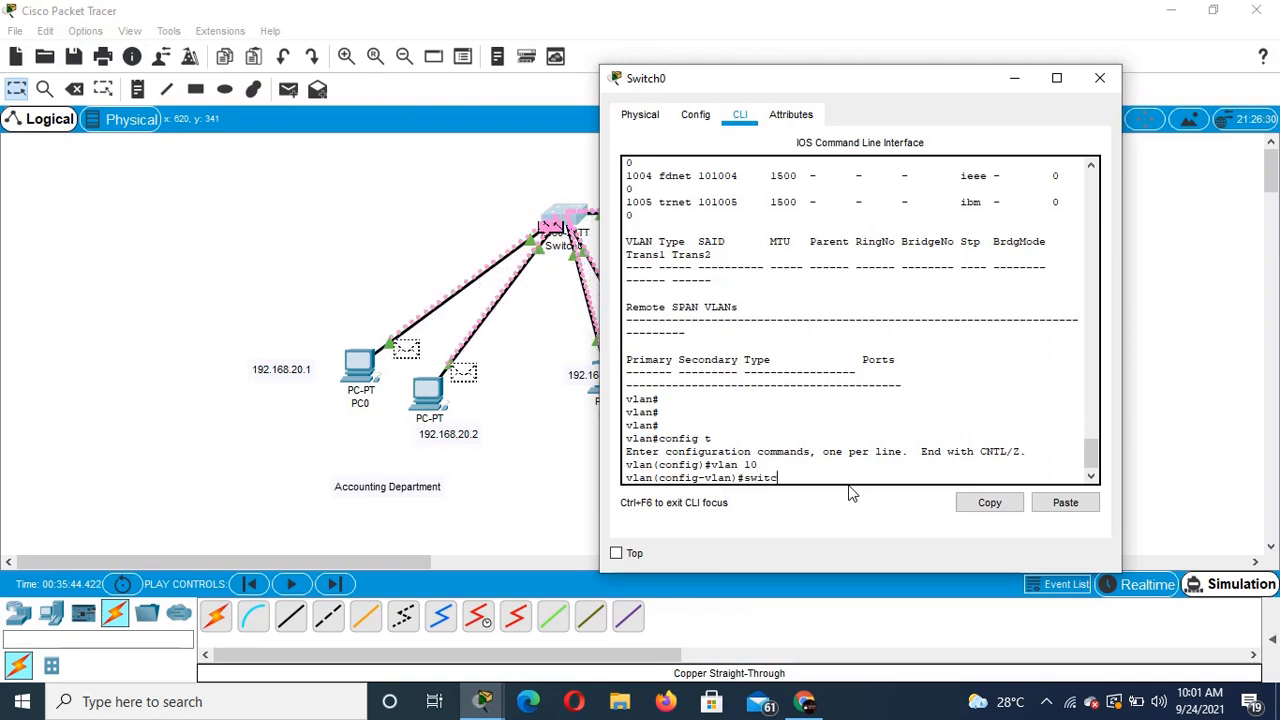
{"action": "type", "text": "hp"}
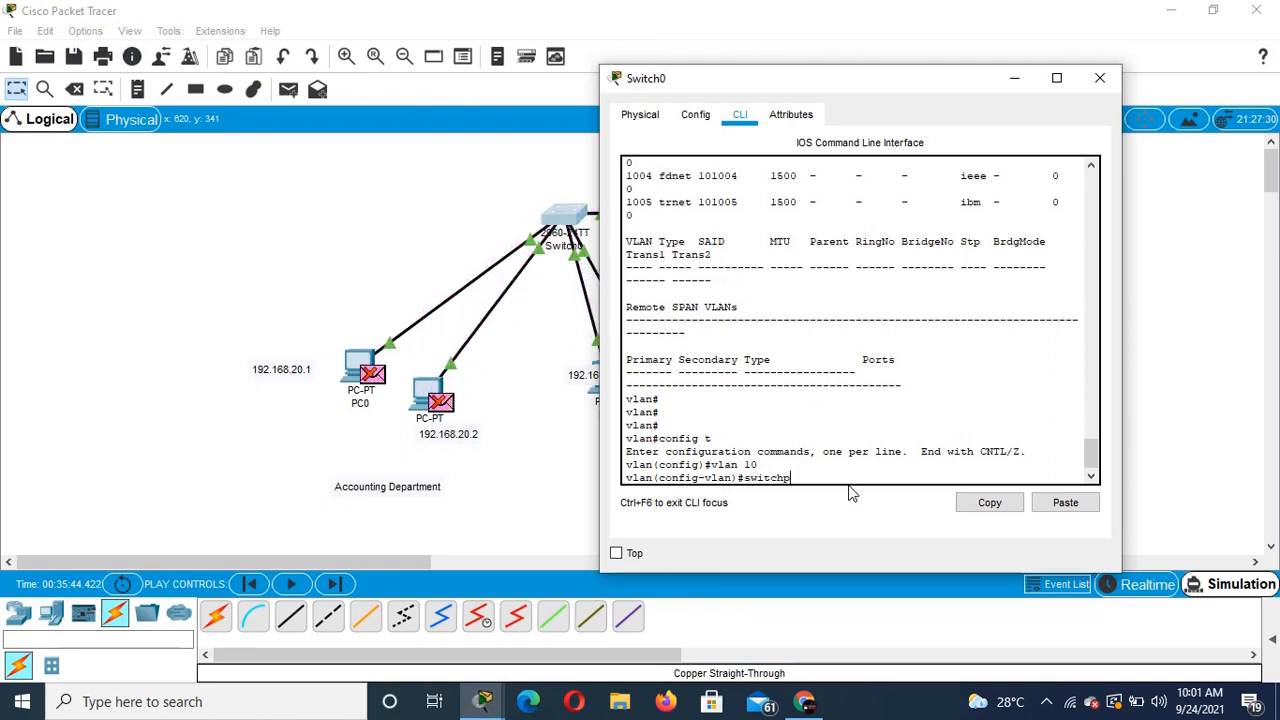
{"action": "type", "text": "ort mode"}
{"action": "key", "text": "Return"}
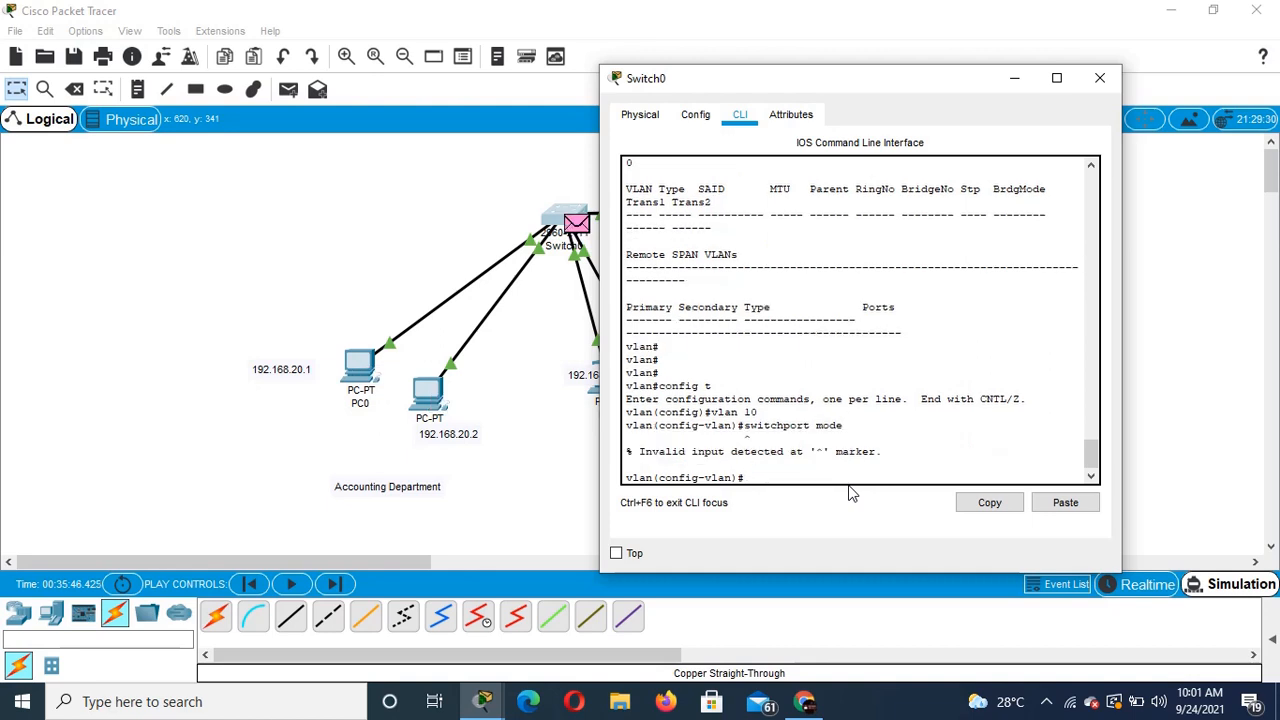
{"action": "key", "text": "Return"}
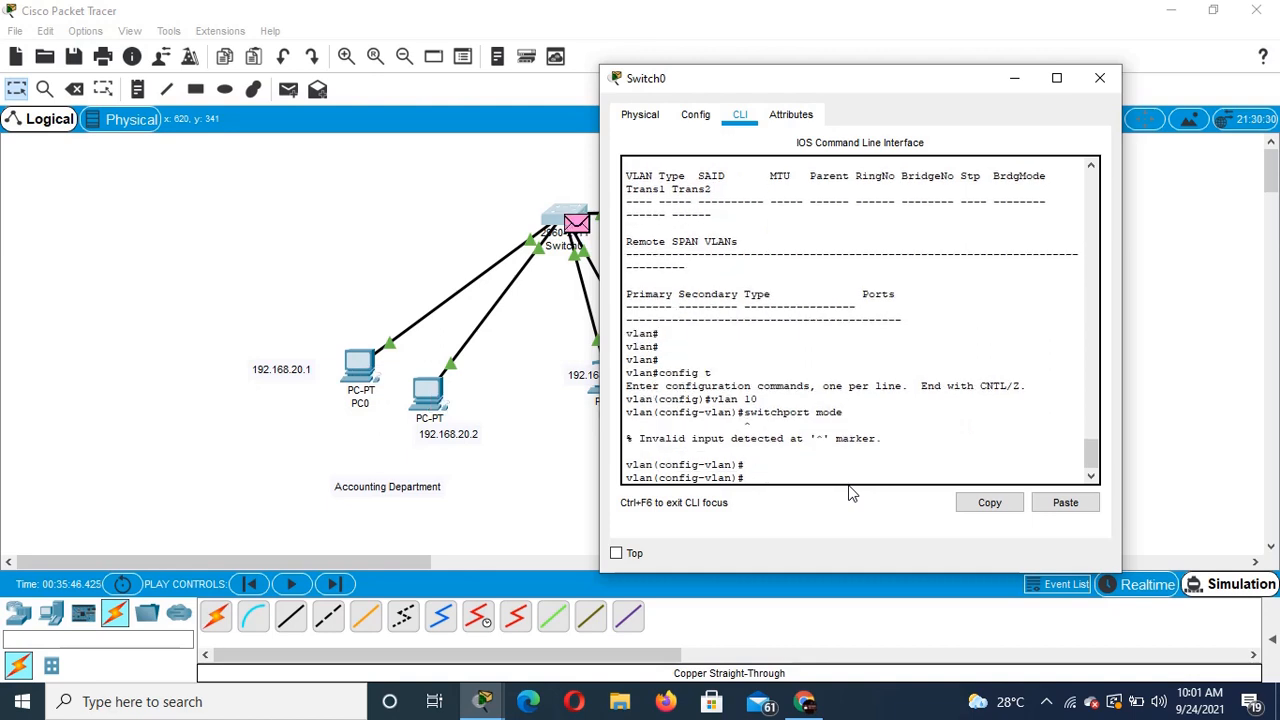
Step: Try the command switchport access vlan 10 from within VLAN 10's configuration mode
{"action": "type", "text": "switchpor"}
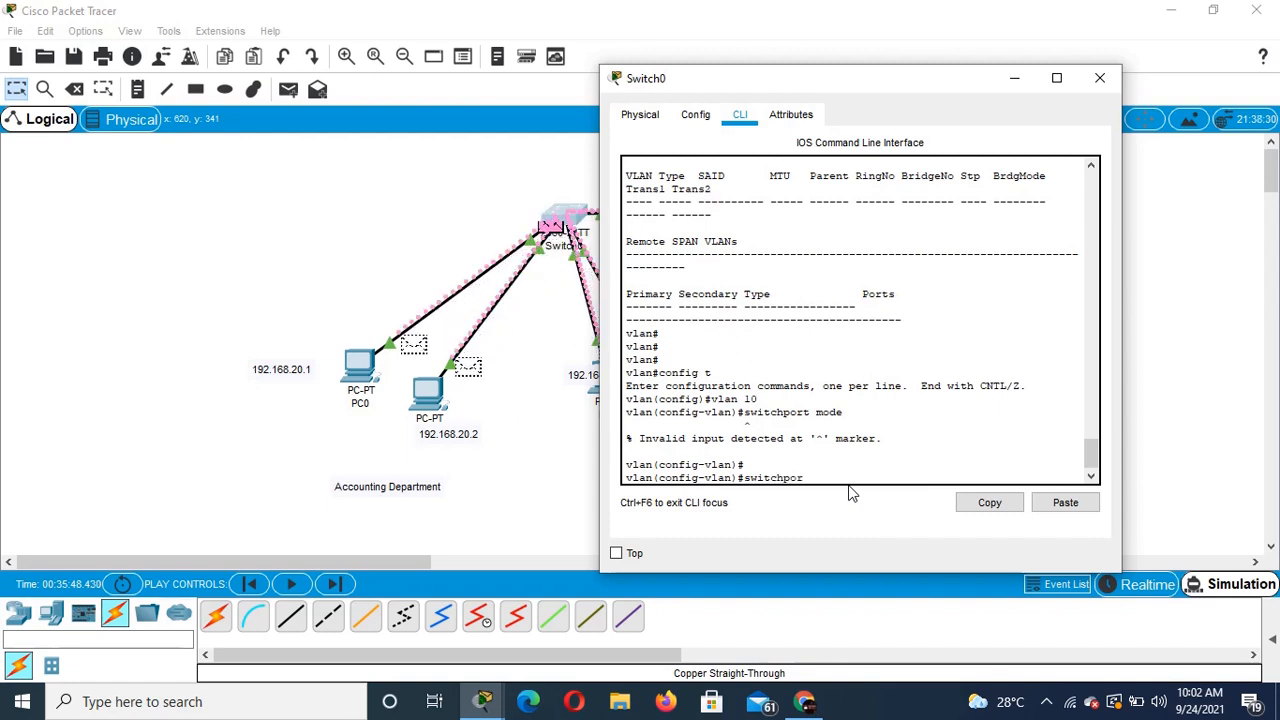
{"action": "type", "text": "t accez"}
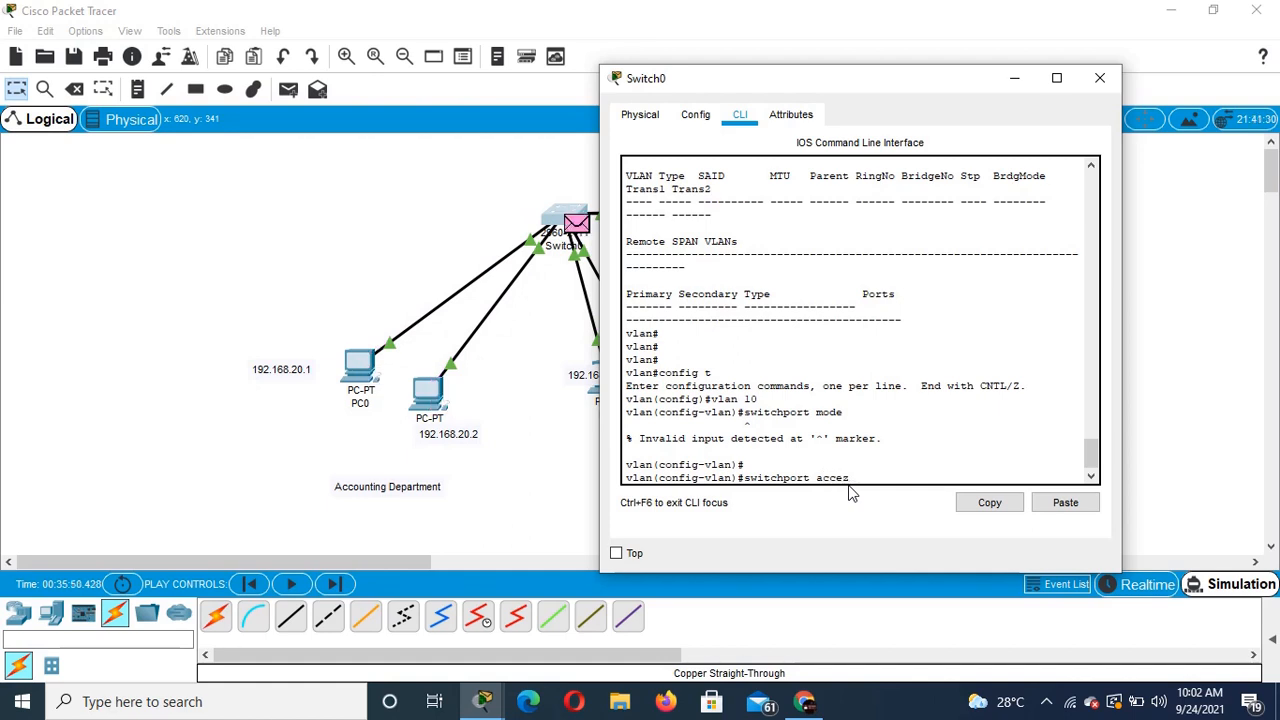
{"action": "key", "text": "BackSpace"}
{"action": "type", "text": "ss"}
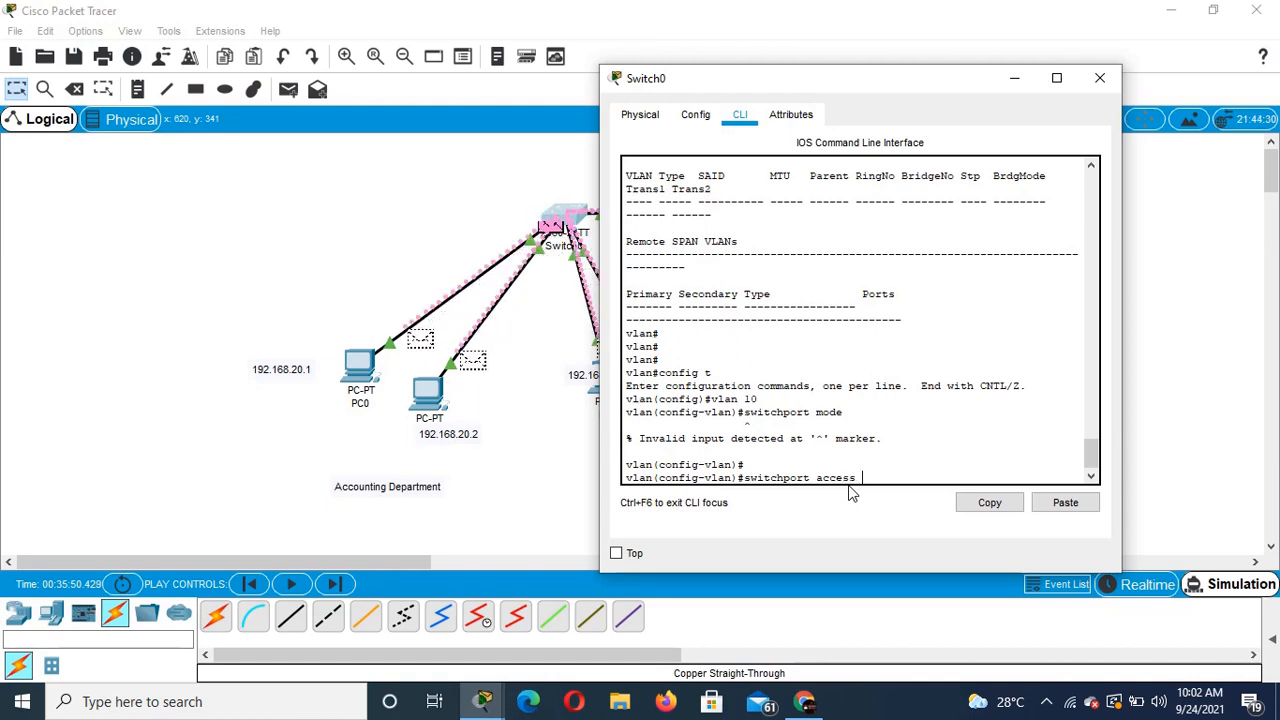
{"action": "type", "text": " vla"}
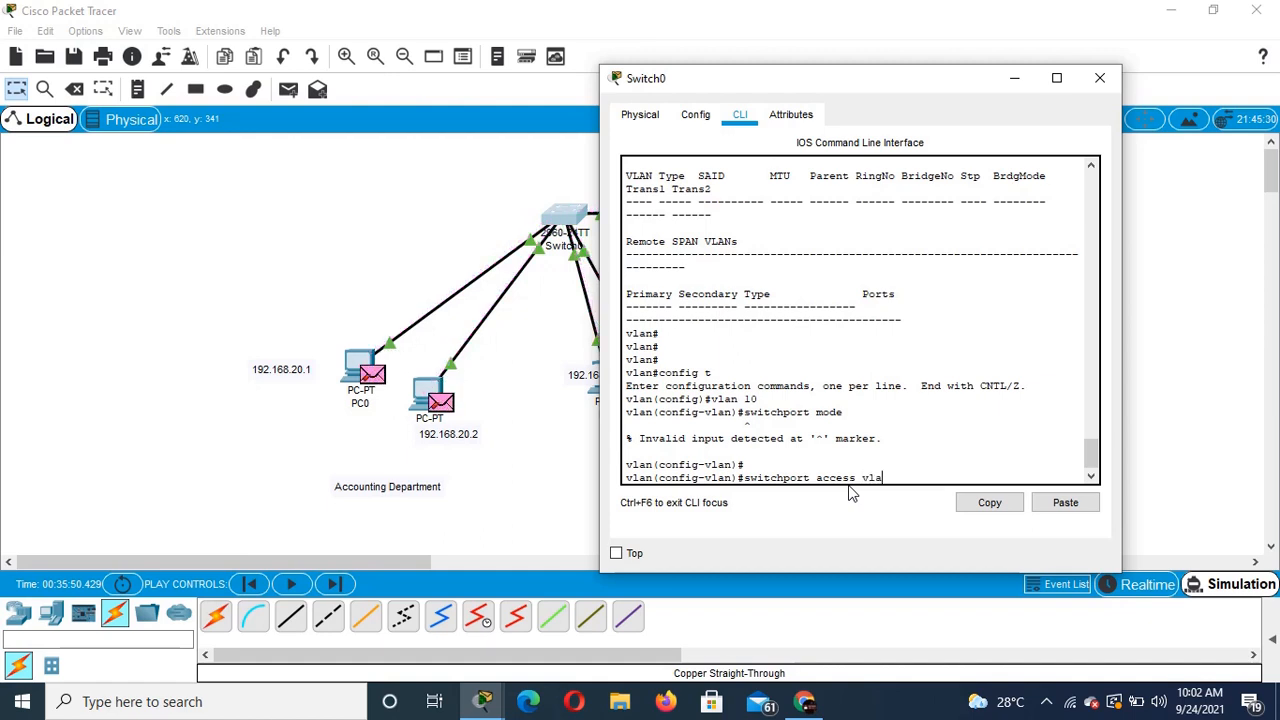
{"action": "type", "text": "n 10"}
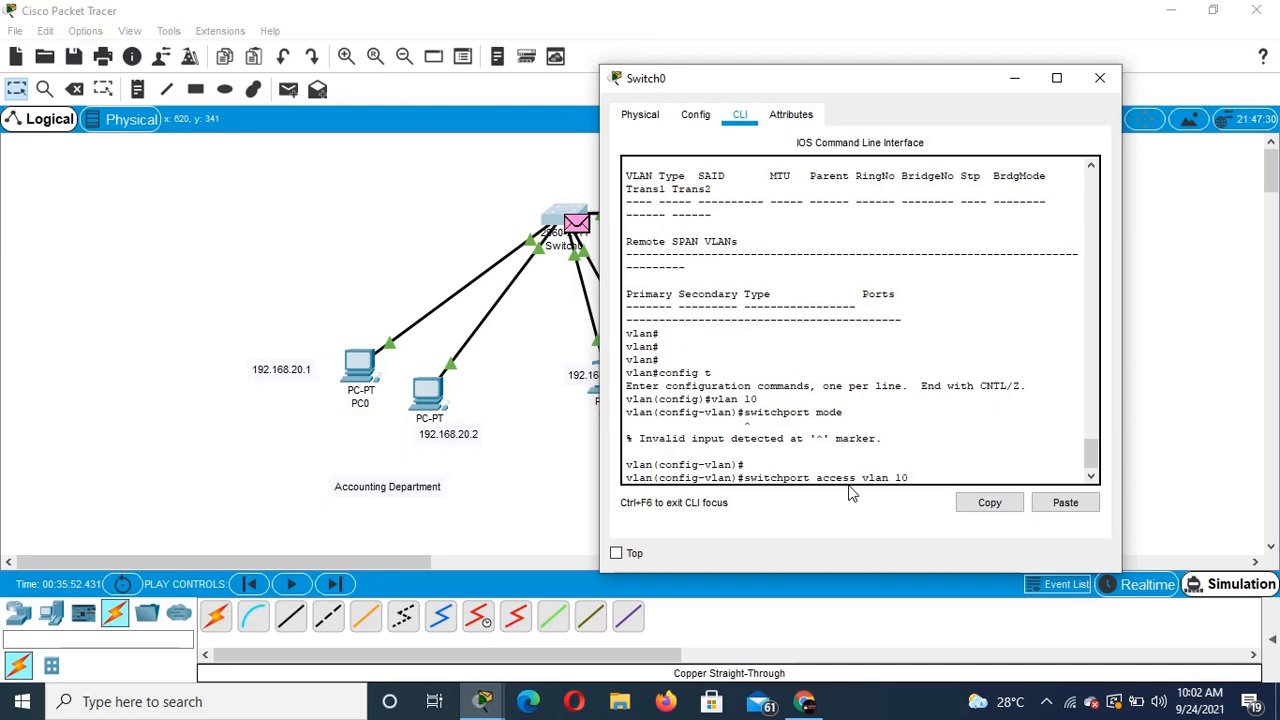
{"action": "key", "text": "Return"}
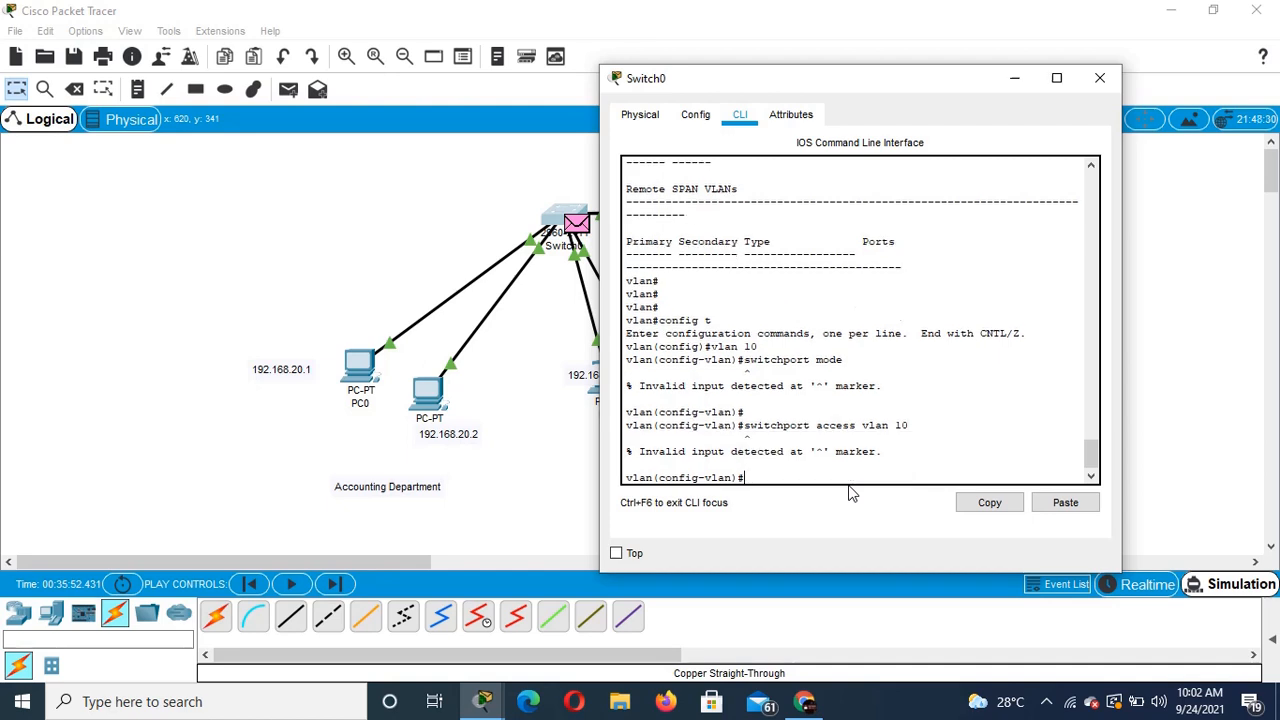
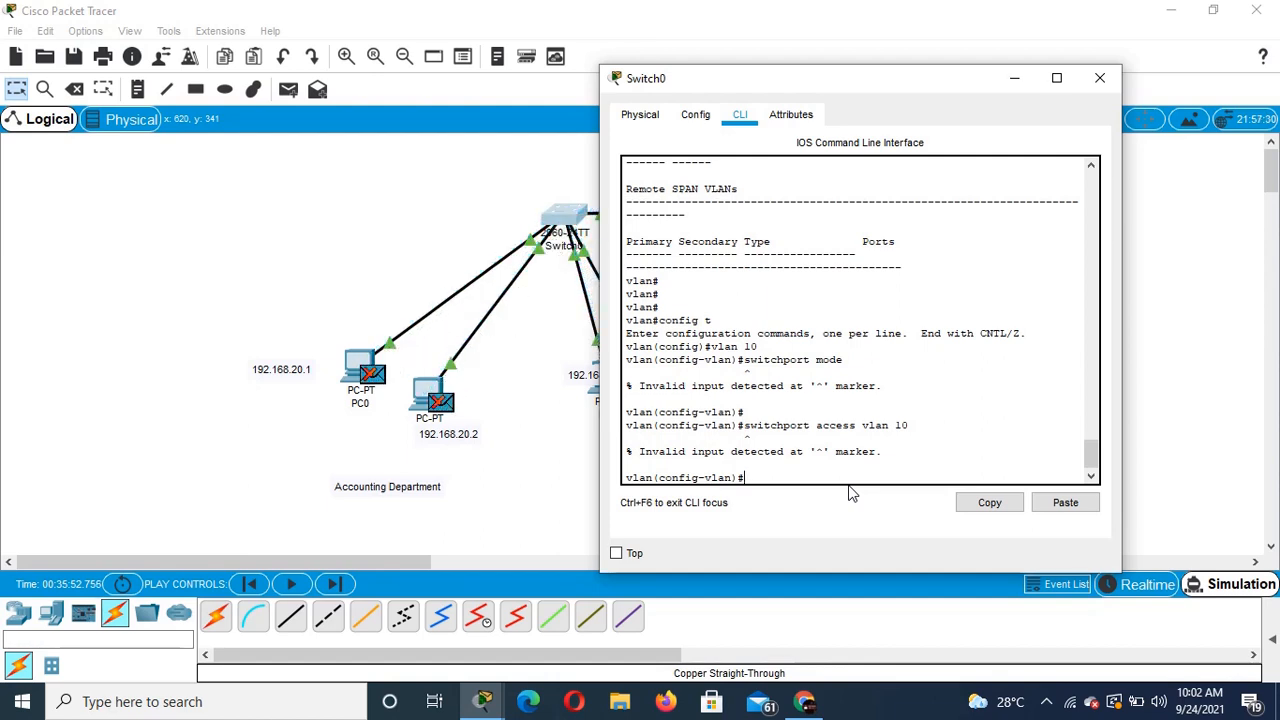
Step: Exit VLAN 10's configuration and try switchport access vlan 10 in global configuration mode
{"action": "type", "text": "exit"}
{"action": "key", "text": "Return"}
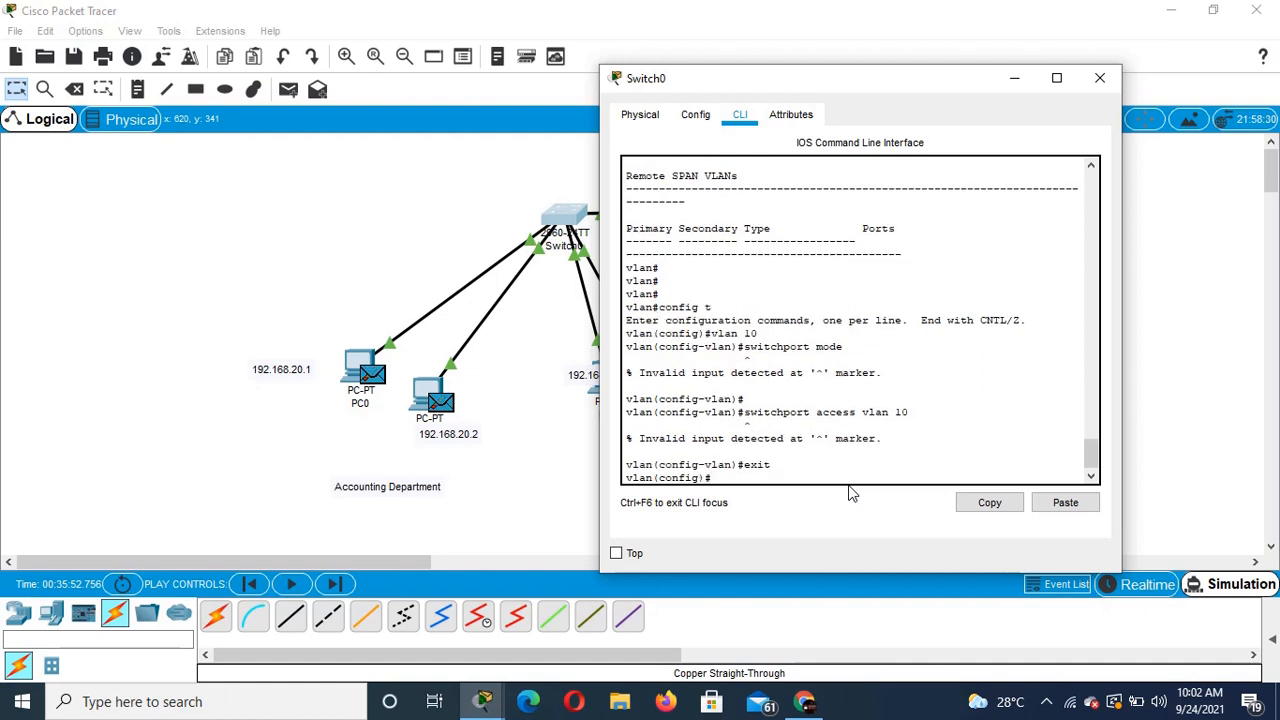
{"action": "type", "text": "it"}
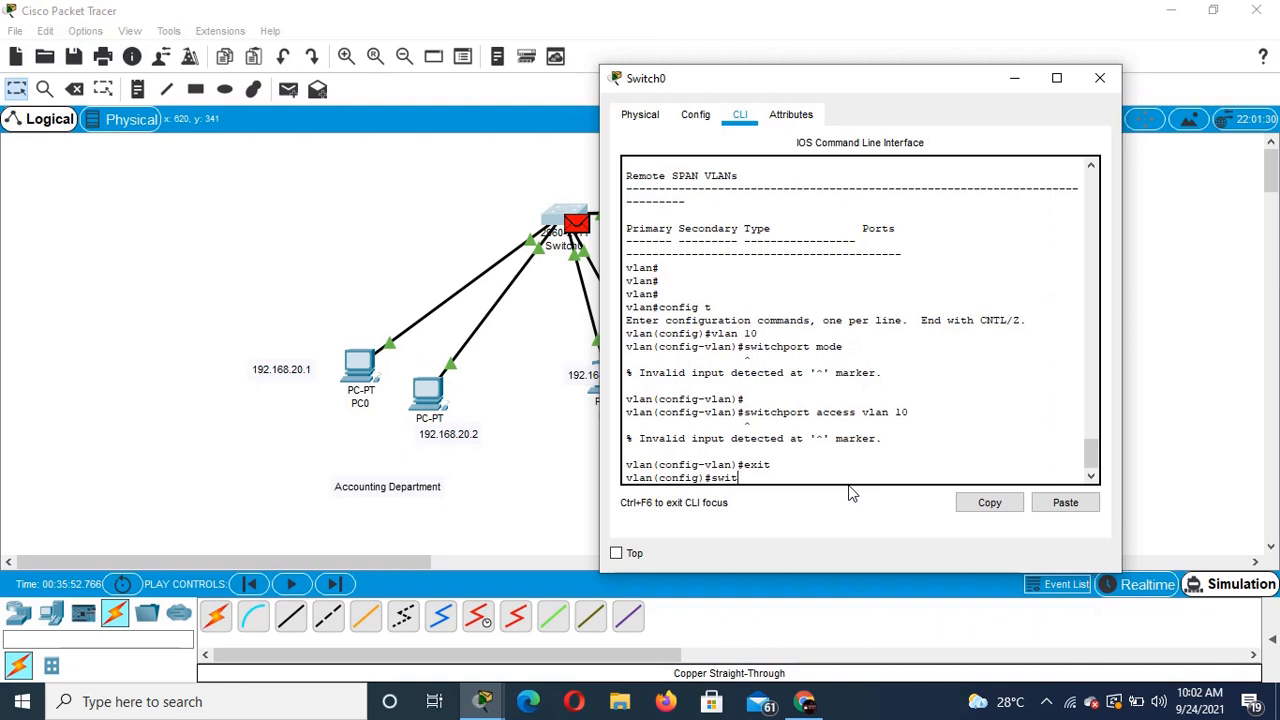
{"action": "type", "text": "ch"}
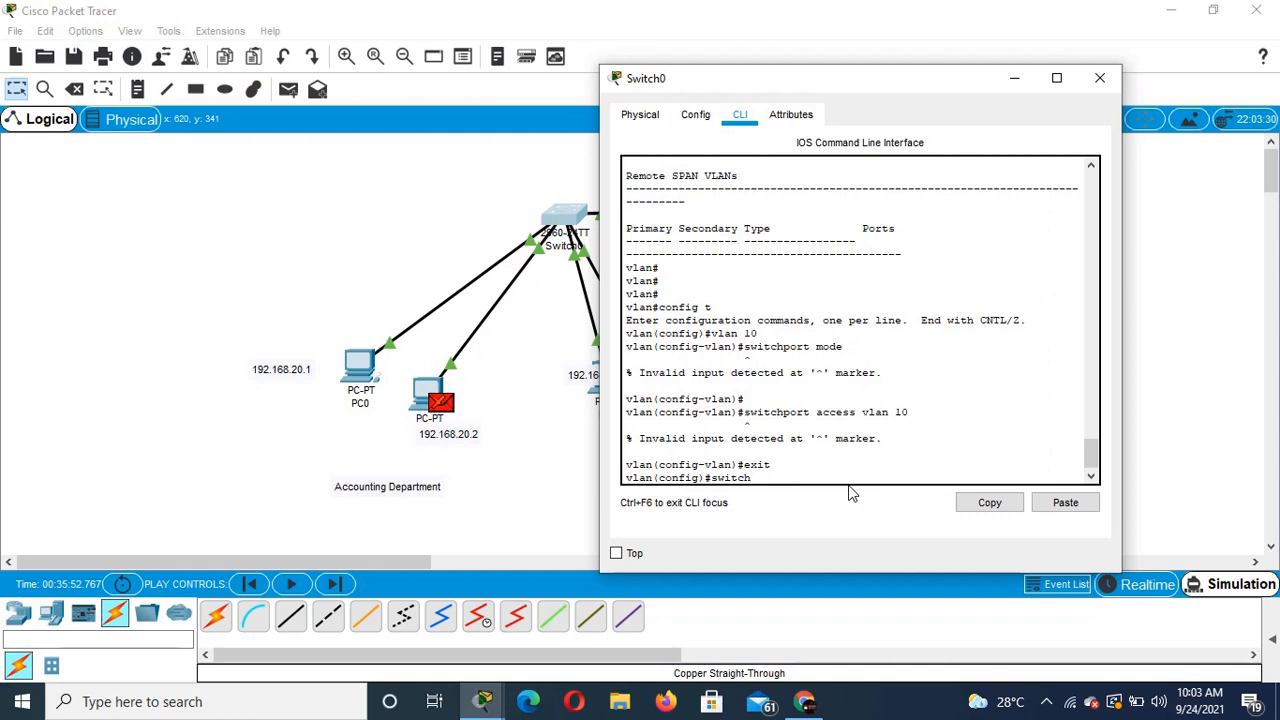
{"action": "type", "text": "port access vl"}
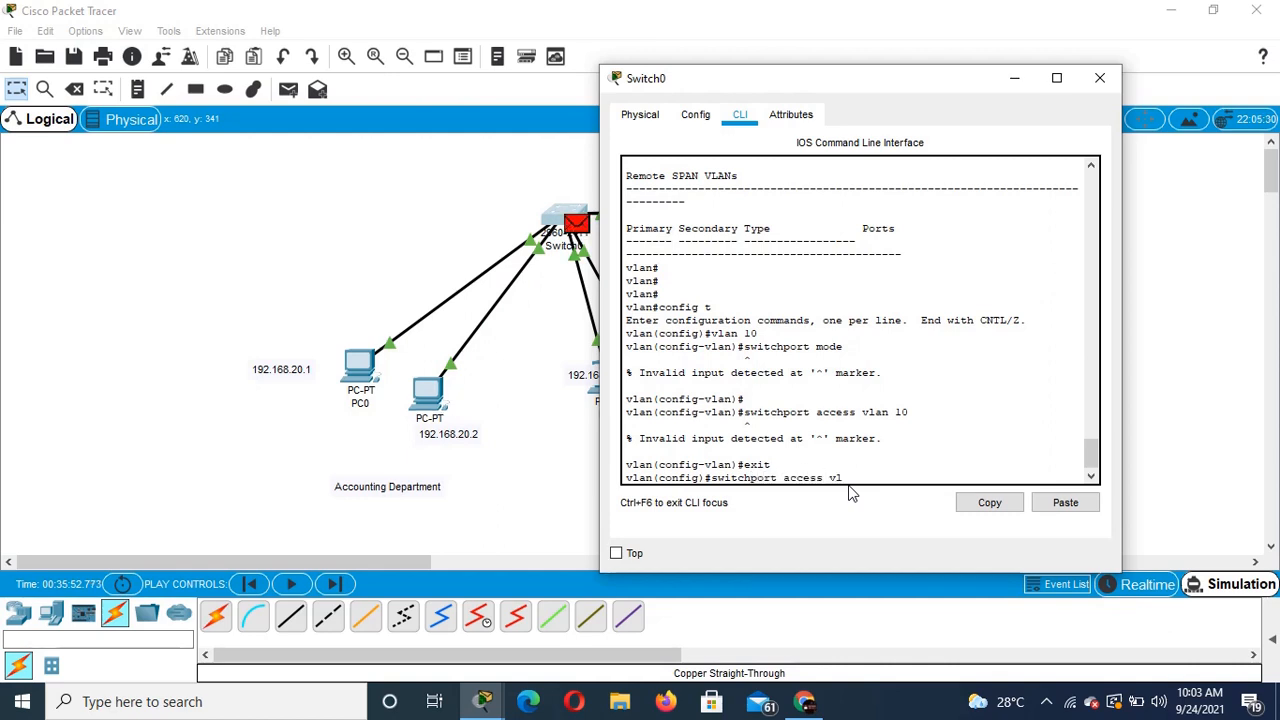
{"action": "type", "text": "an 10"}
{"action": "key", "text": "Return"}
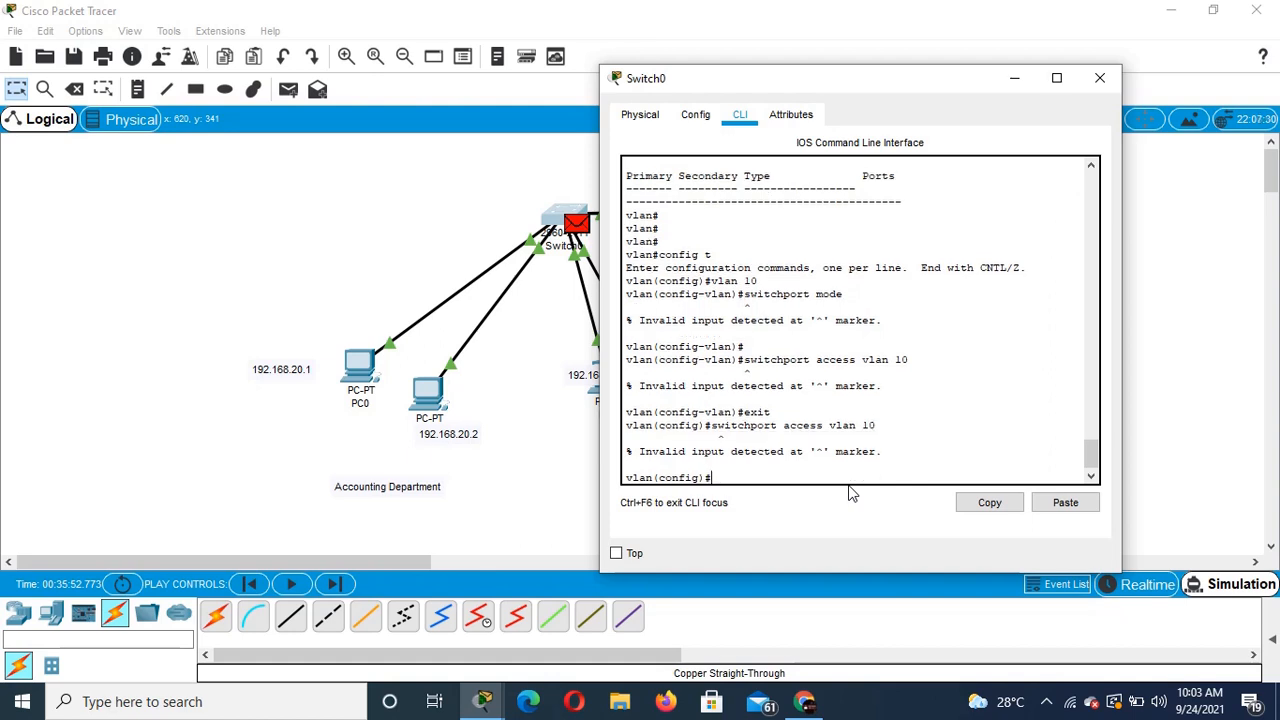
{"action": "type", "text": "switc"}
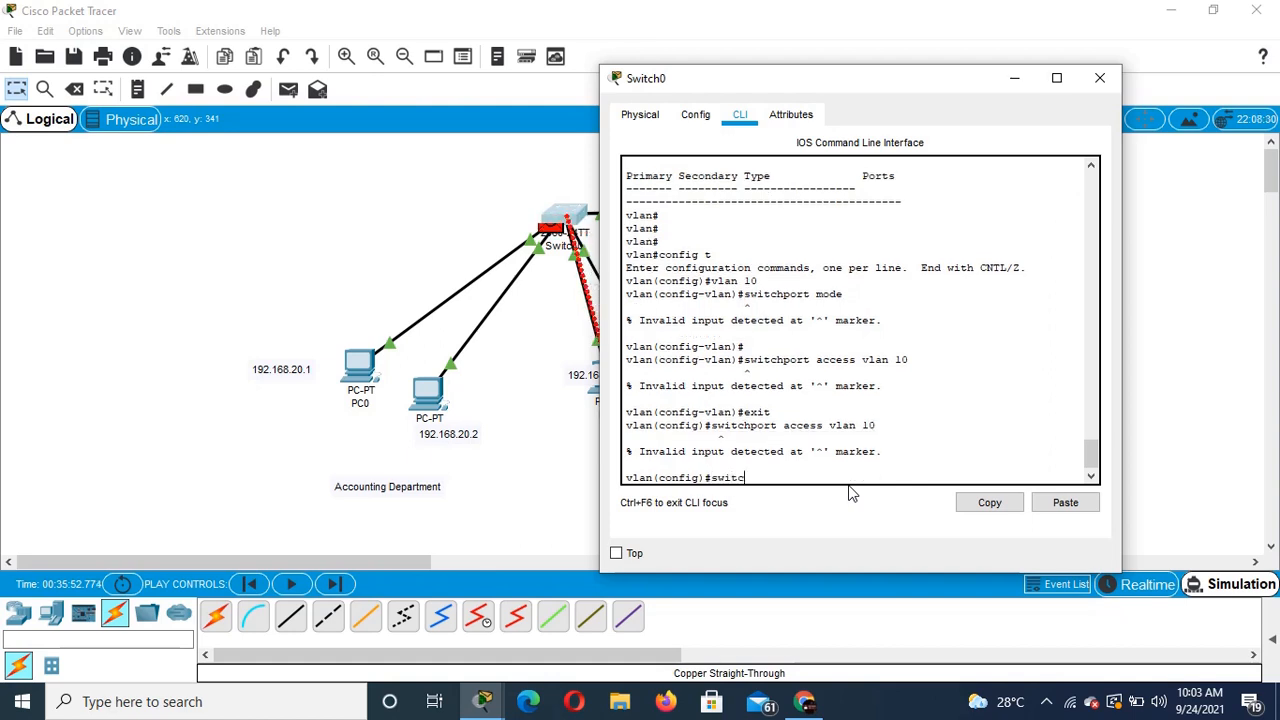
{"action": "type", "text": "h"}
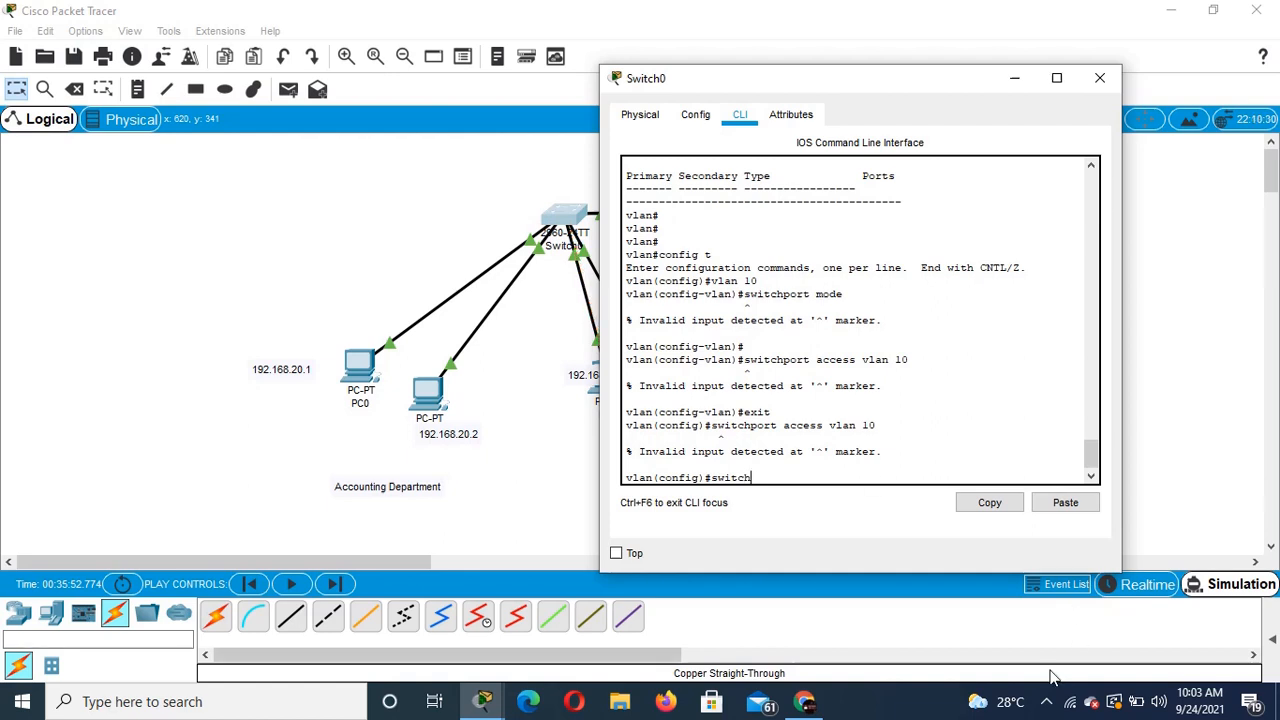
{"action": "left_click", "coordinate": [1047, 703]}
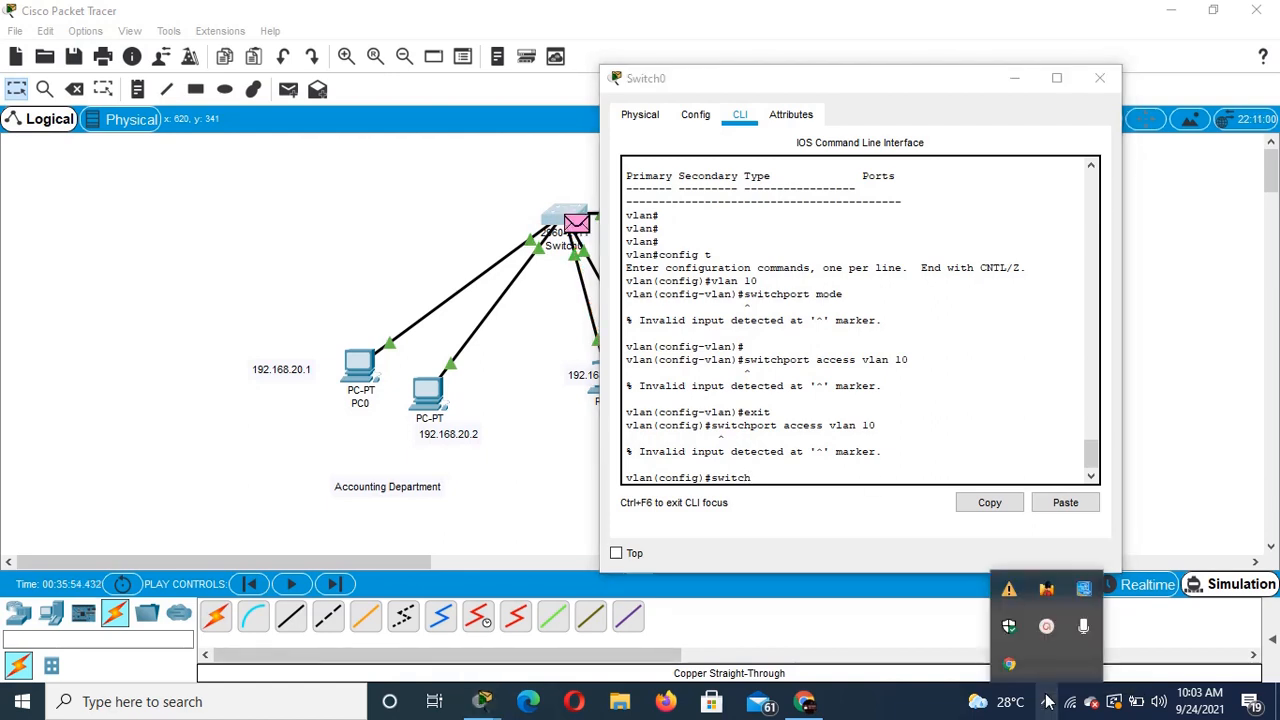
{"action": "left_click", "coordinate": [1052, 633]}
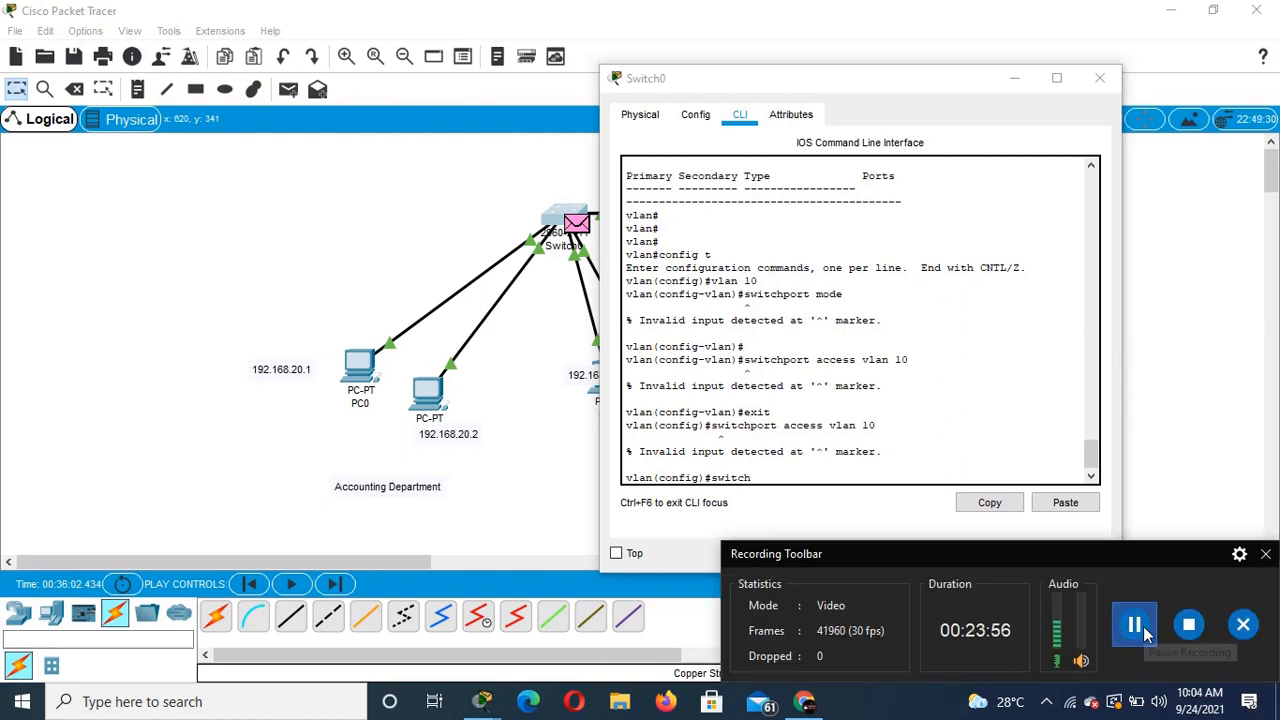
{"action": "left_click", "coordinate": [1046, 701]}
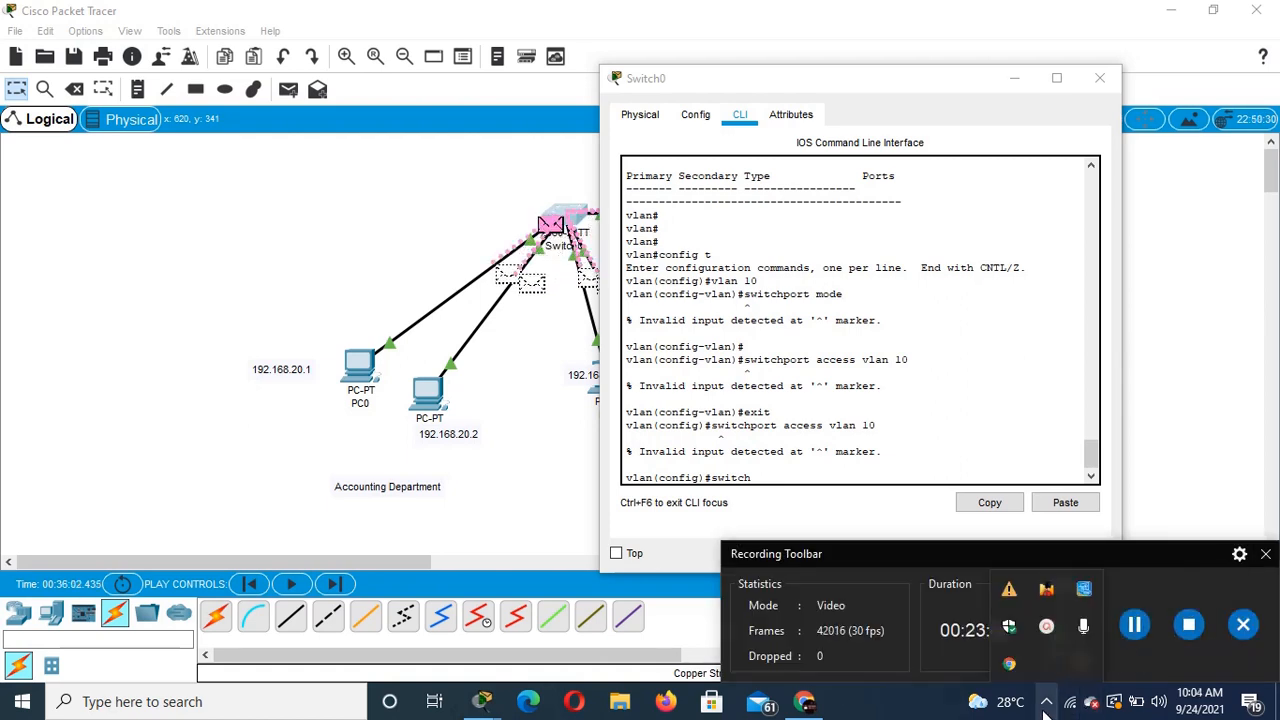
{"action": "left_click", "coordinate": [1049, 633]}
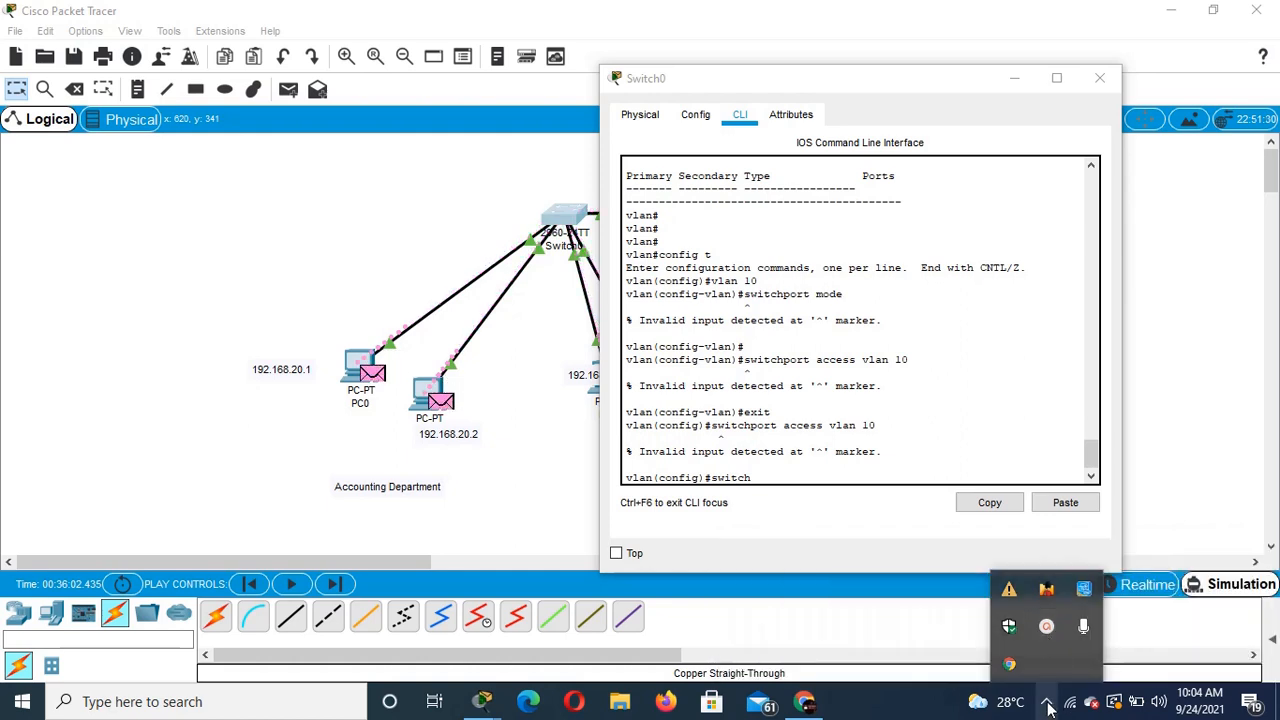
{"action": "left_click", "coordinate": [789, 483]}
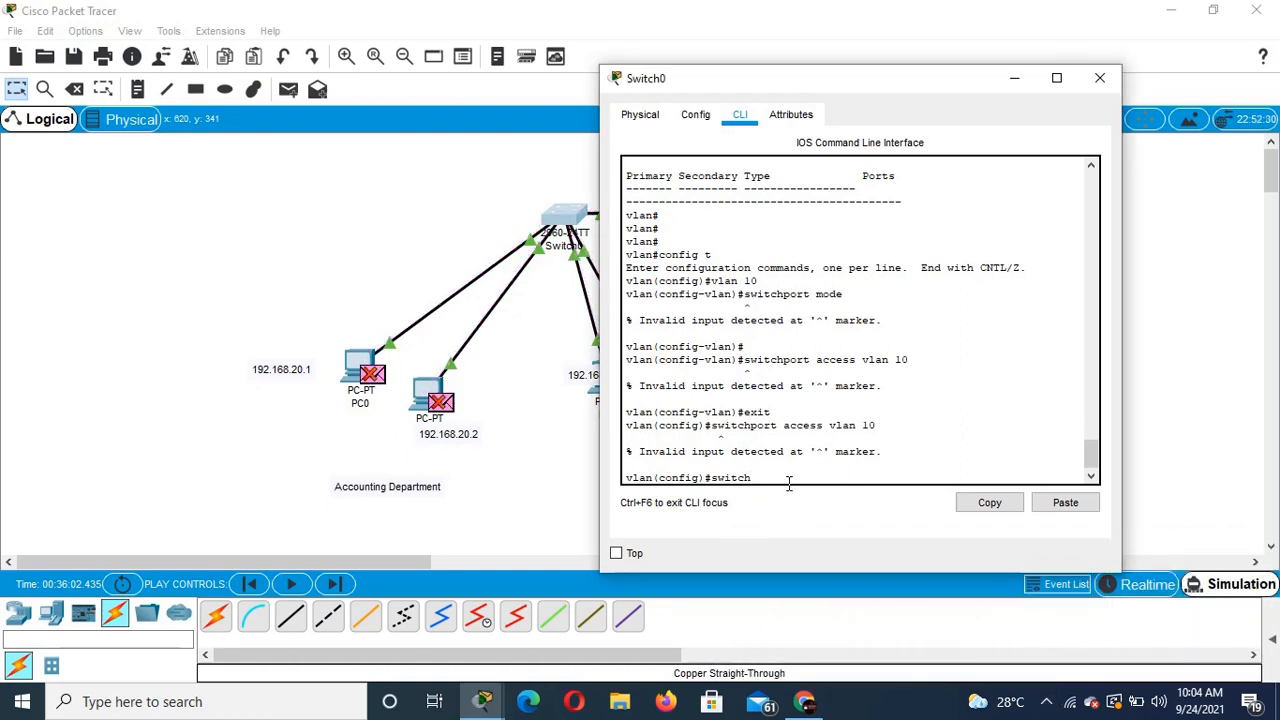
{"action": "key", "text": "BackSpace"}
{"action": "key", "text": "BackSpace"}
{"action": "key", "text": "BackSpace"}
{"action": "key", "text": "BackSpace"}
{"action": "key", "text": "BackSpace"}
{"action": "key", "text": "BackSpace"}
Step: Write the command interface fa0/1 at the switch's global configuration prompt
{"action": "type", "text": "interf"}
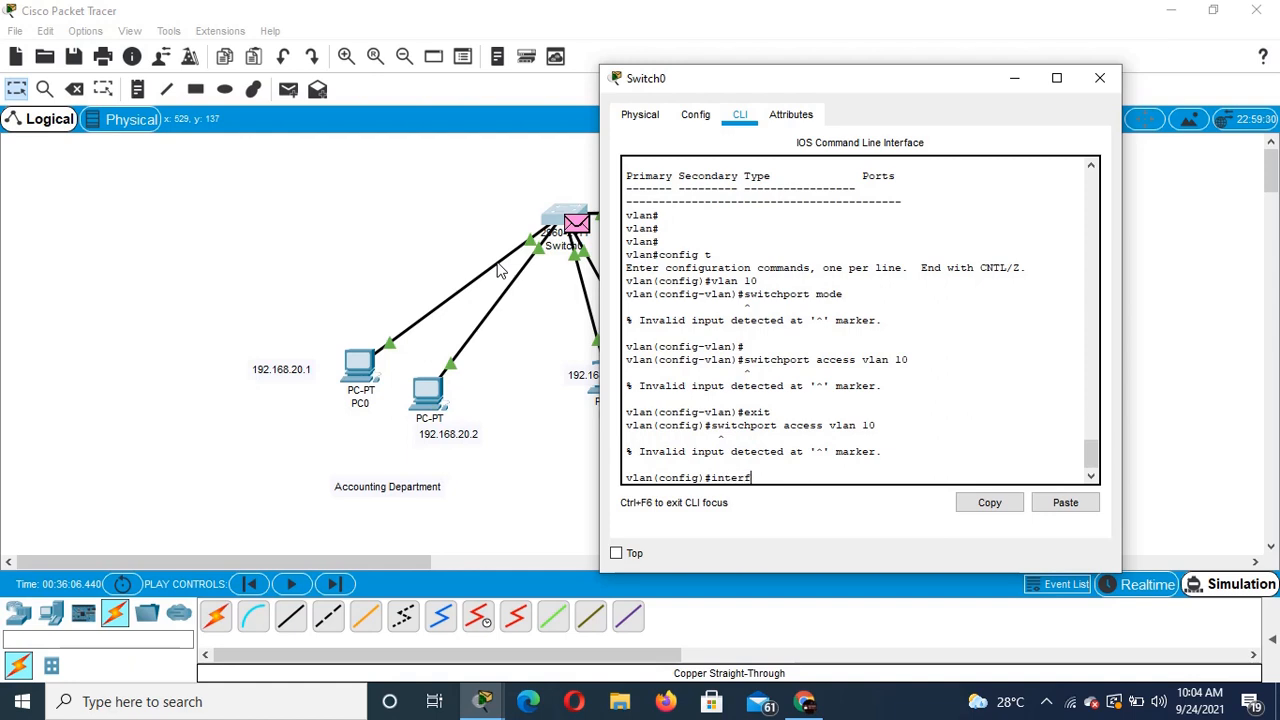
{"action": "type", "text": "ace fa 0/1"}
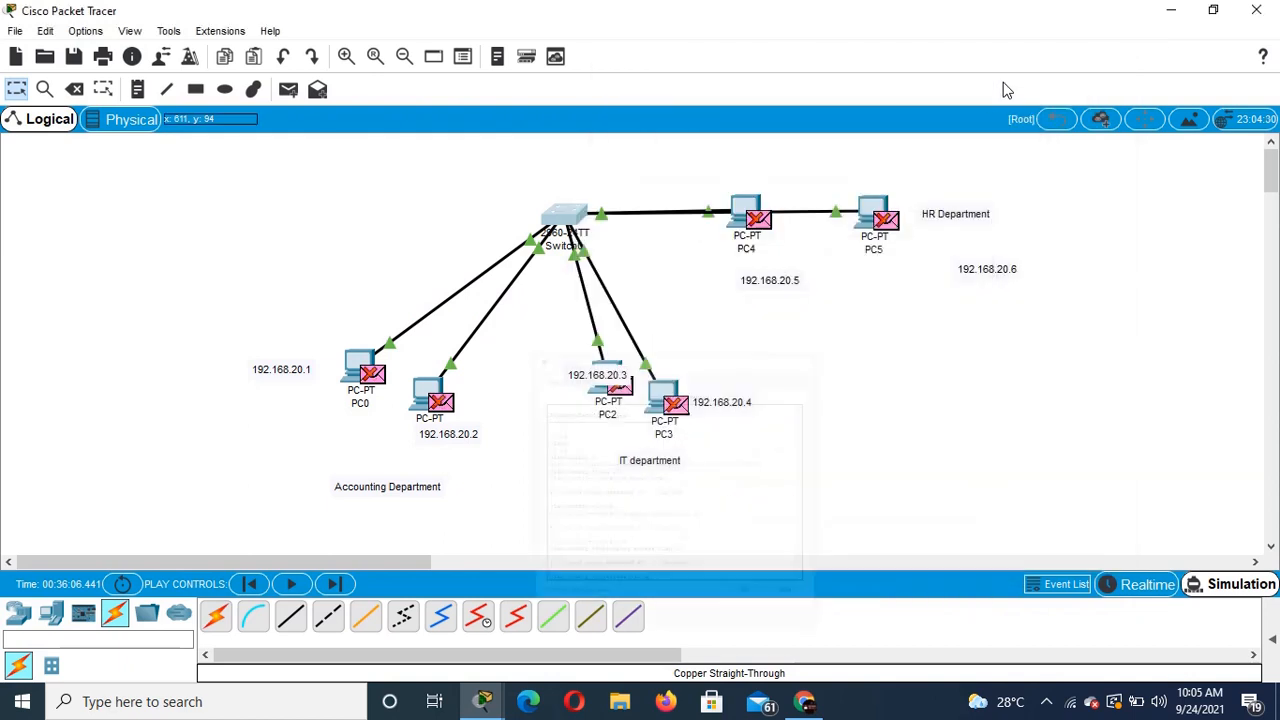
Step: Minimize the Switch0 window and reconnect the switch end of PC0's cable to port FastEthernet0/5
{"action": "left_click", "coordinate": [1003, 82]}
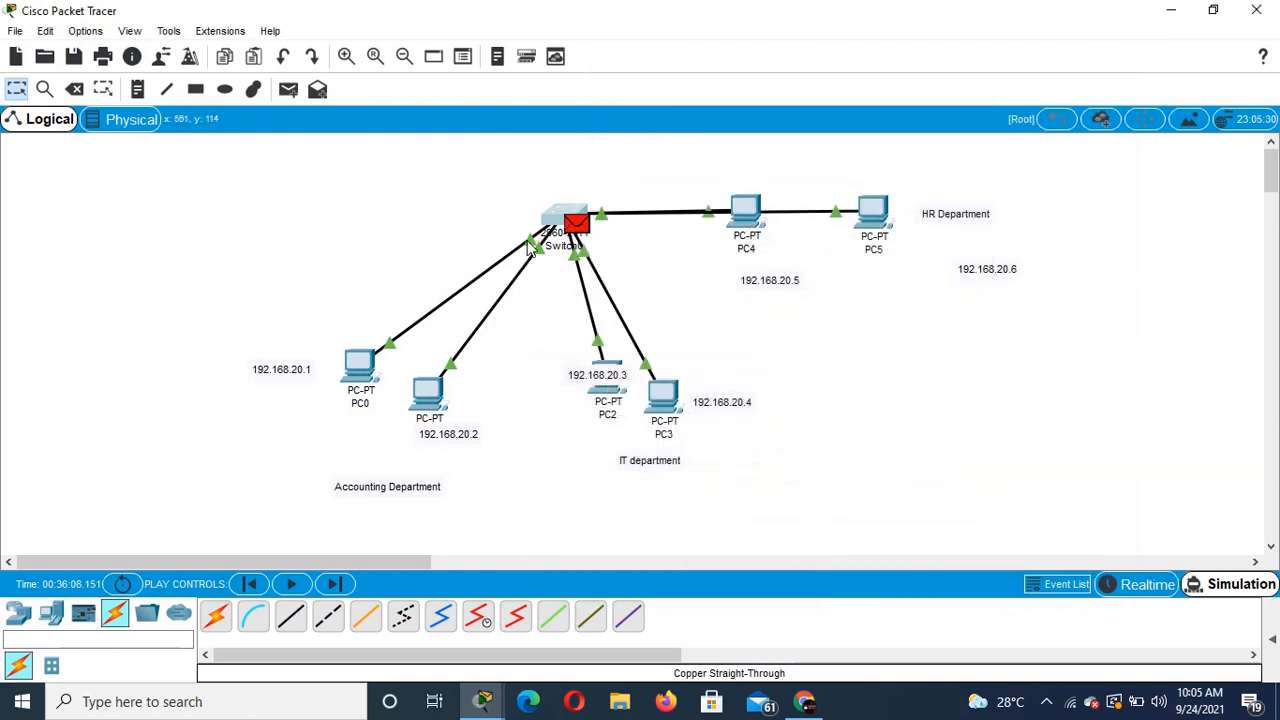
{"action": "mouse_move", "coordinate": [531, 249]}
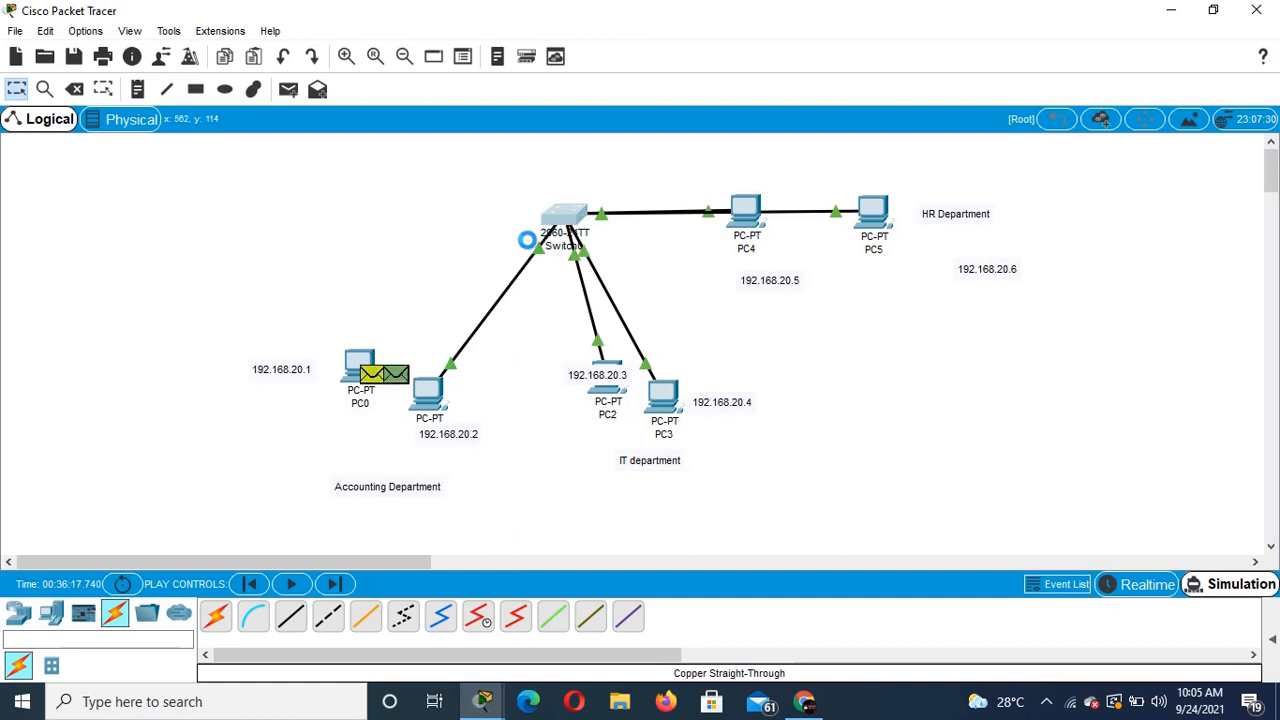
{"action": "left_click", "coordinate": [552, 223]}
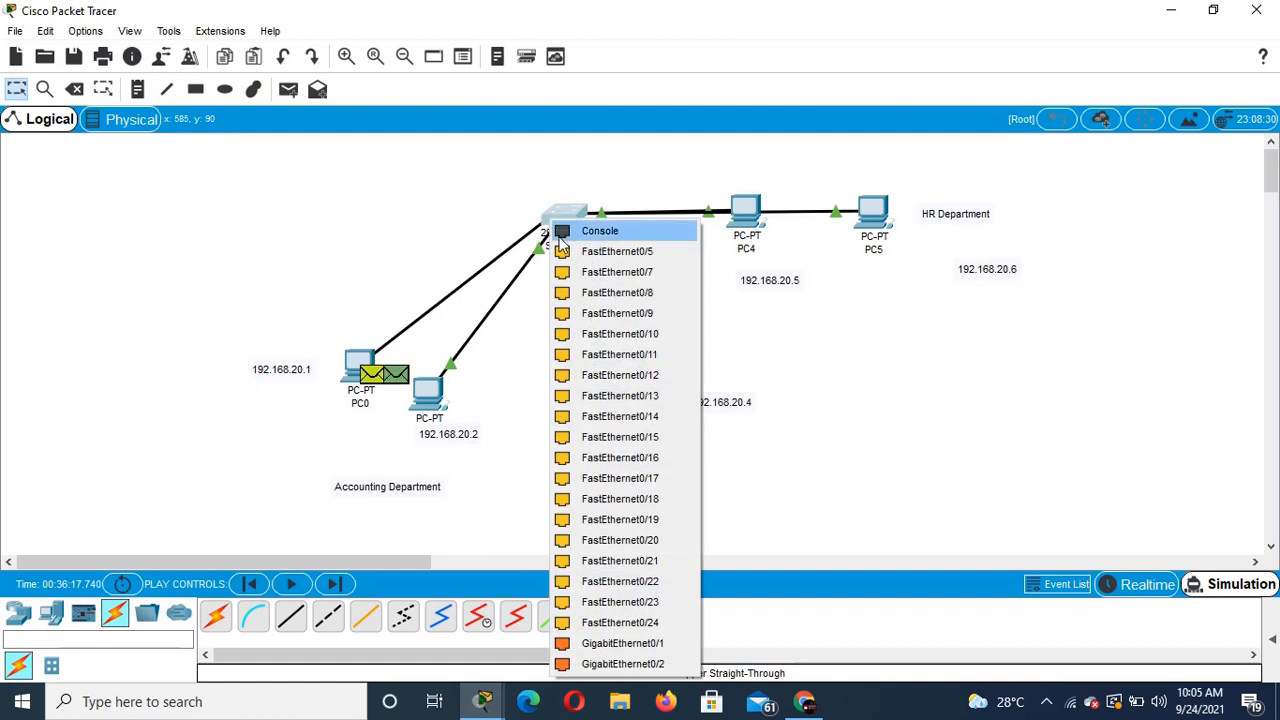
{"action": "left_click", "coordinate": [563, 252]}
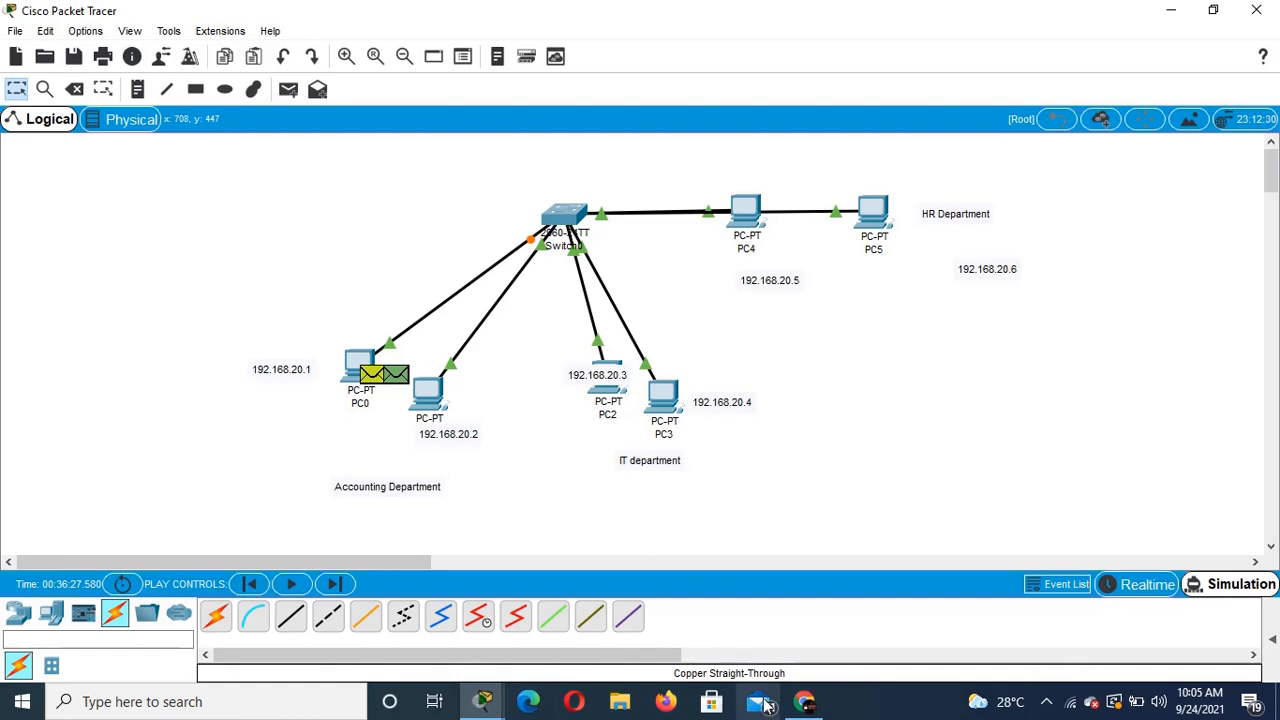
Step: Bring the Switch0 command line back and run the pending interface fa0/1 command to enter that port's configuration mode
{"action": "mouse_move", "coordinate": [476, 716]}
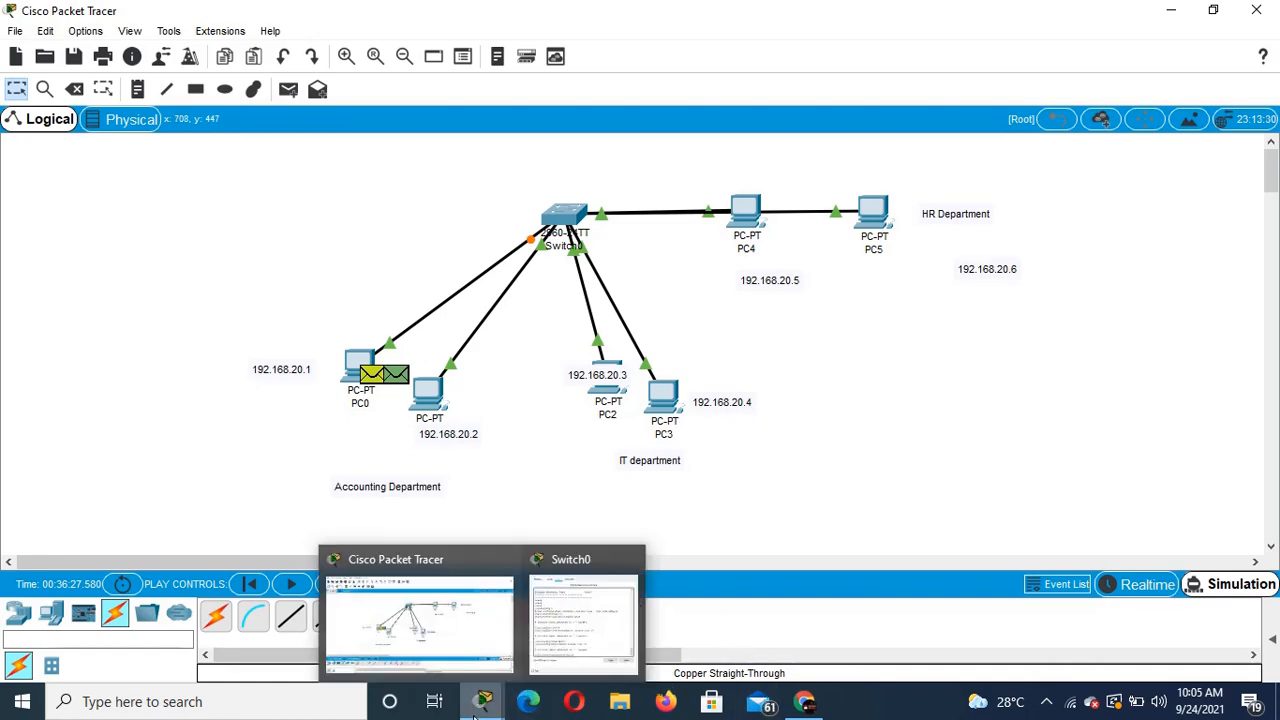
{"action": "left_click", "coordinate": [583, 620]}
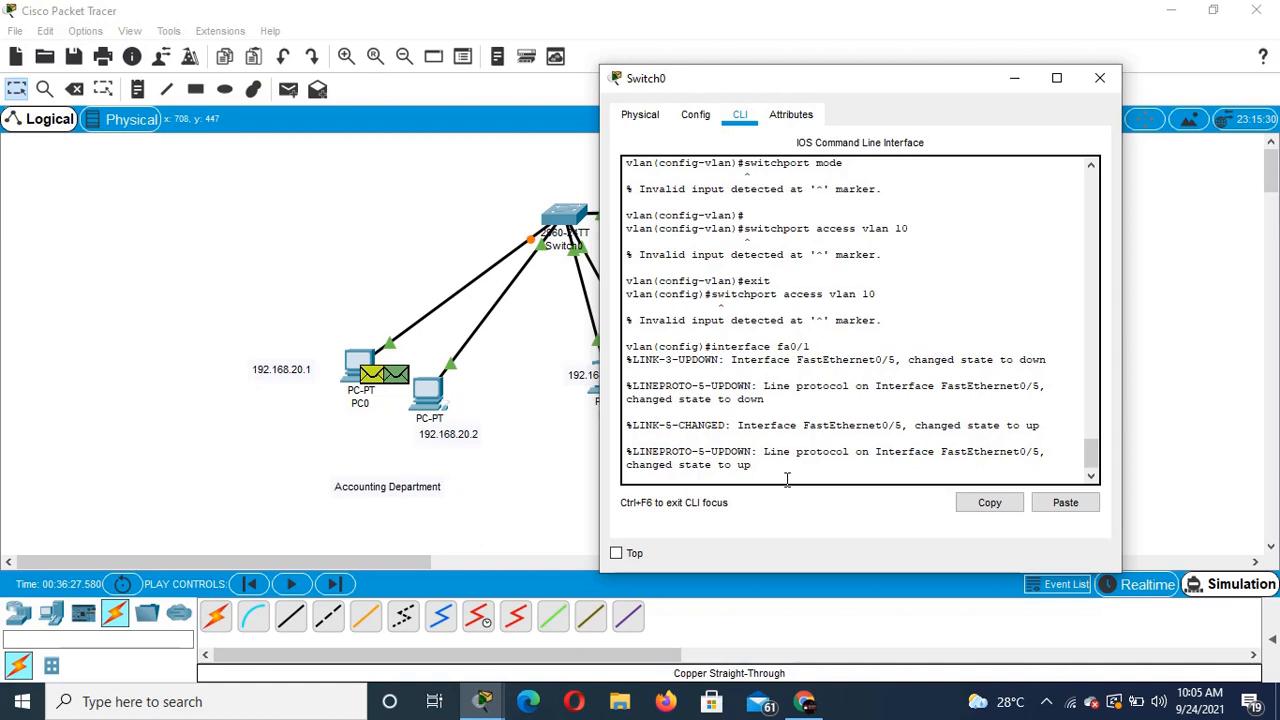
{"action": "key", "text": "Return"}
{"action": "key", "text": "Return"}
{"action": "key", "text": "Return"}
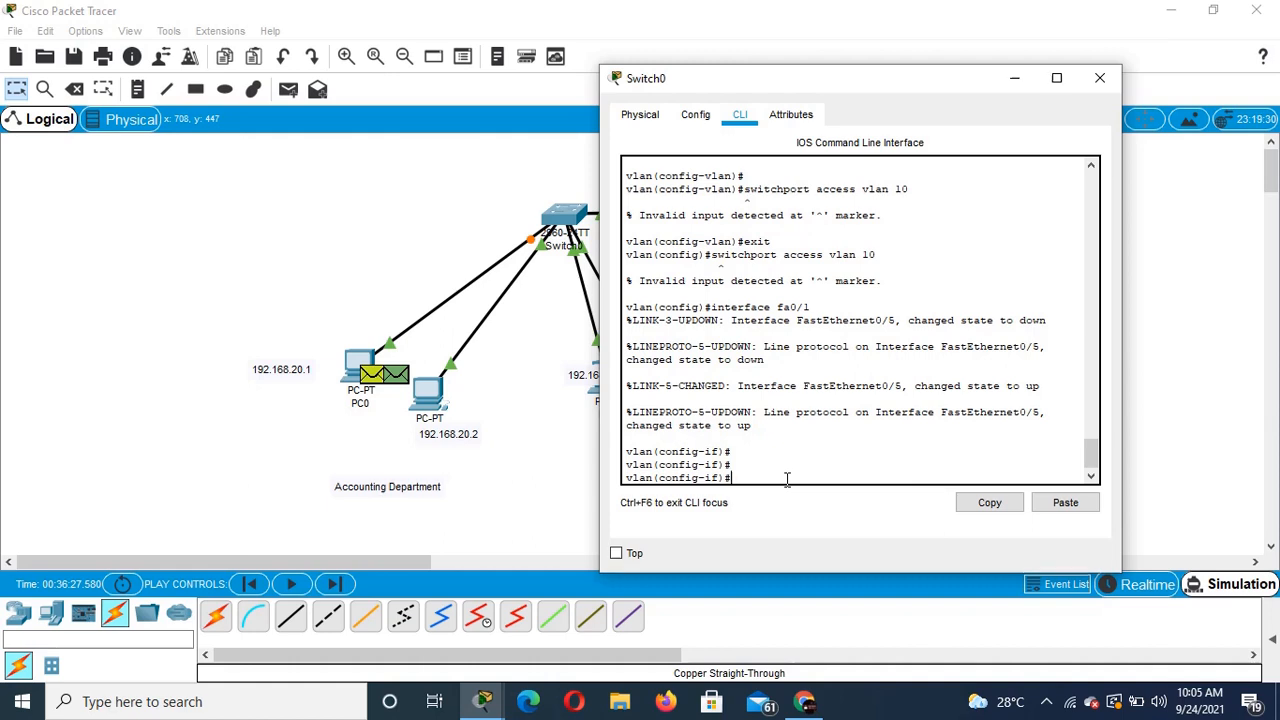
Step: Leave fa0/1's configuration, set port fa0/5 to access mode in VLAN 10, and exit to global configuration mode
{"action": "type", "text": "exit"}
{"action": "key", "text": "Return"}
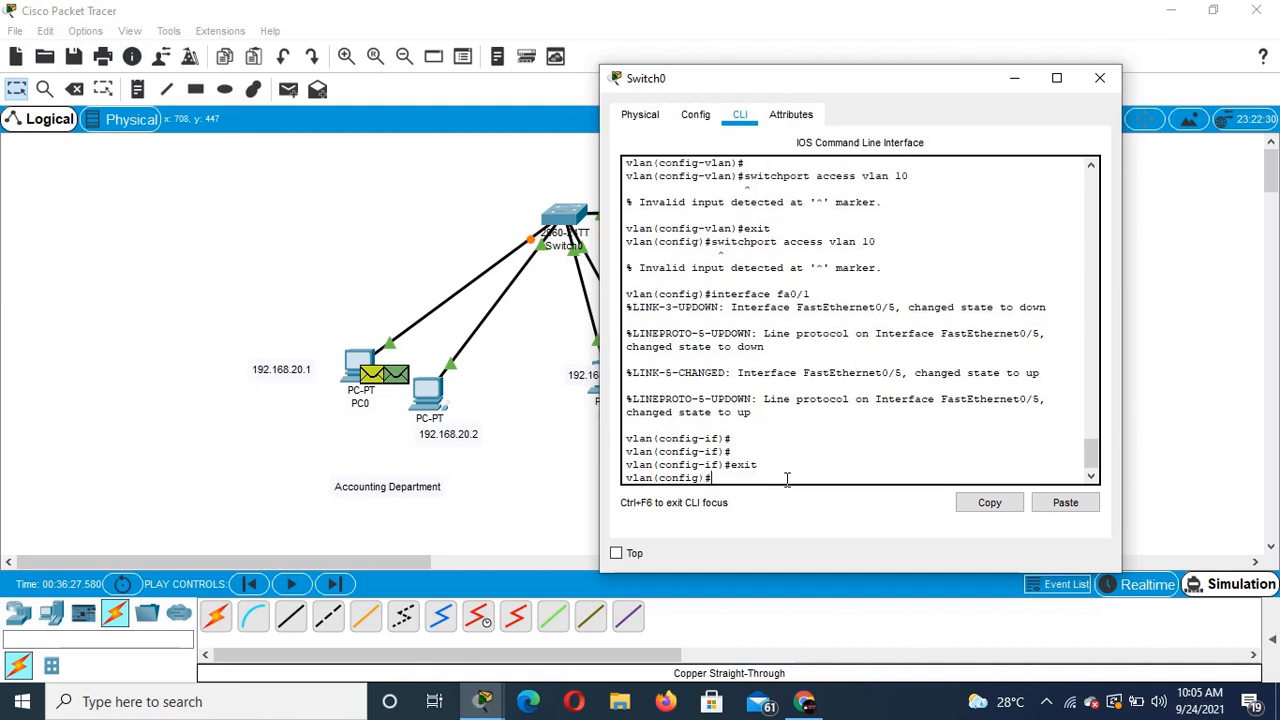
{"action": "type", "text": "int fa0/5"}
{"action": "key", "text": "Return"}
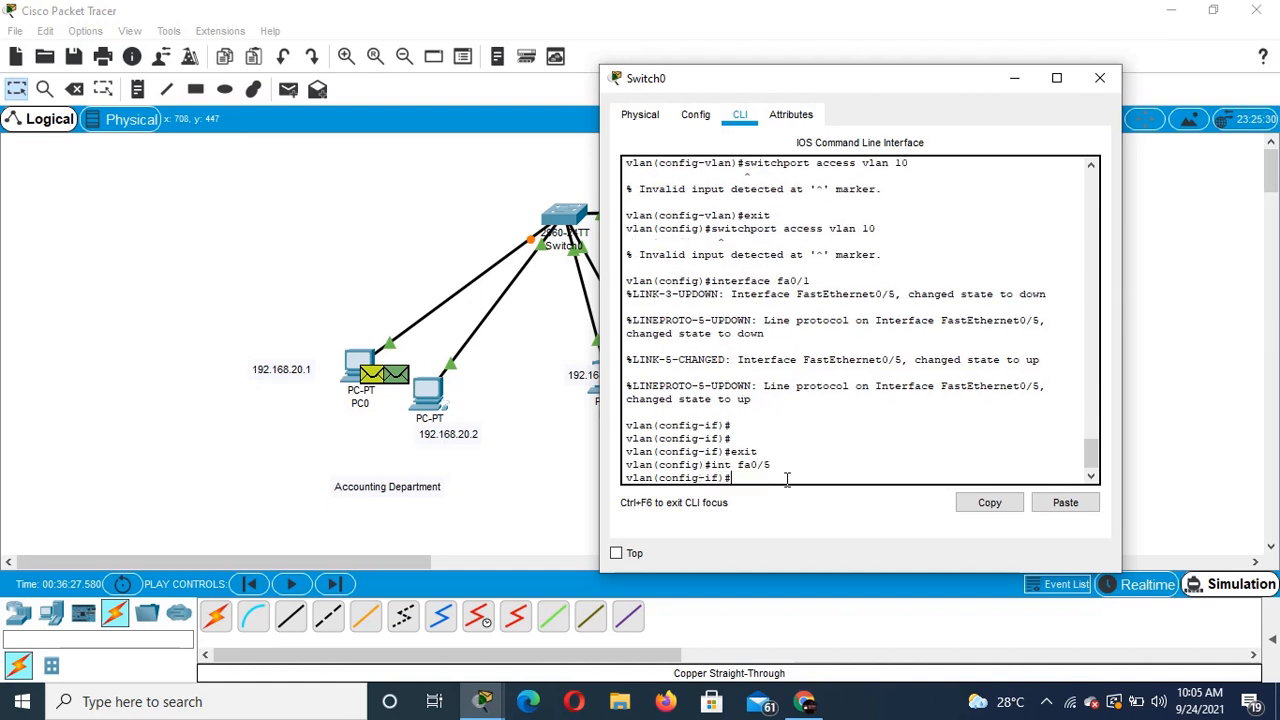
{"action": "type", "text": "switchport mode access"}
{"action": "key", "text": "Return"}
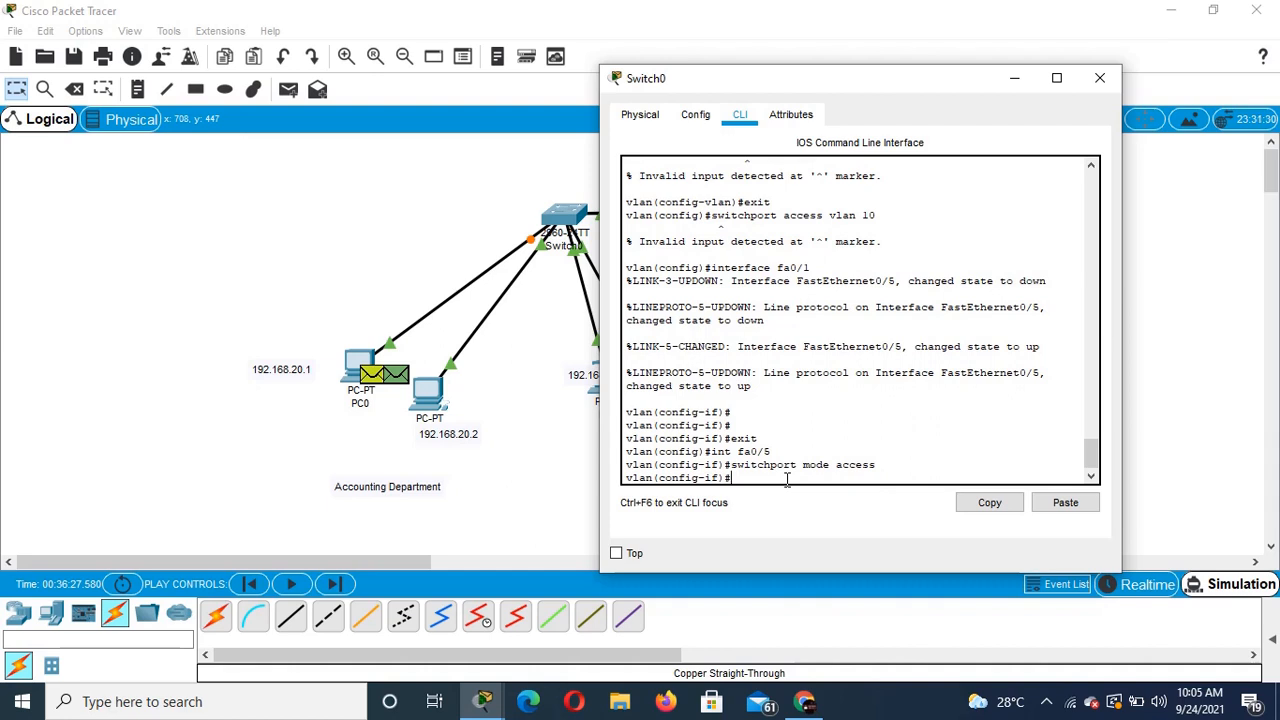
{"action": "type", "text": "switchport access vlan 10"}
{"action": "key", "text": "Return"}
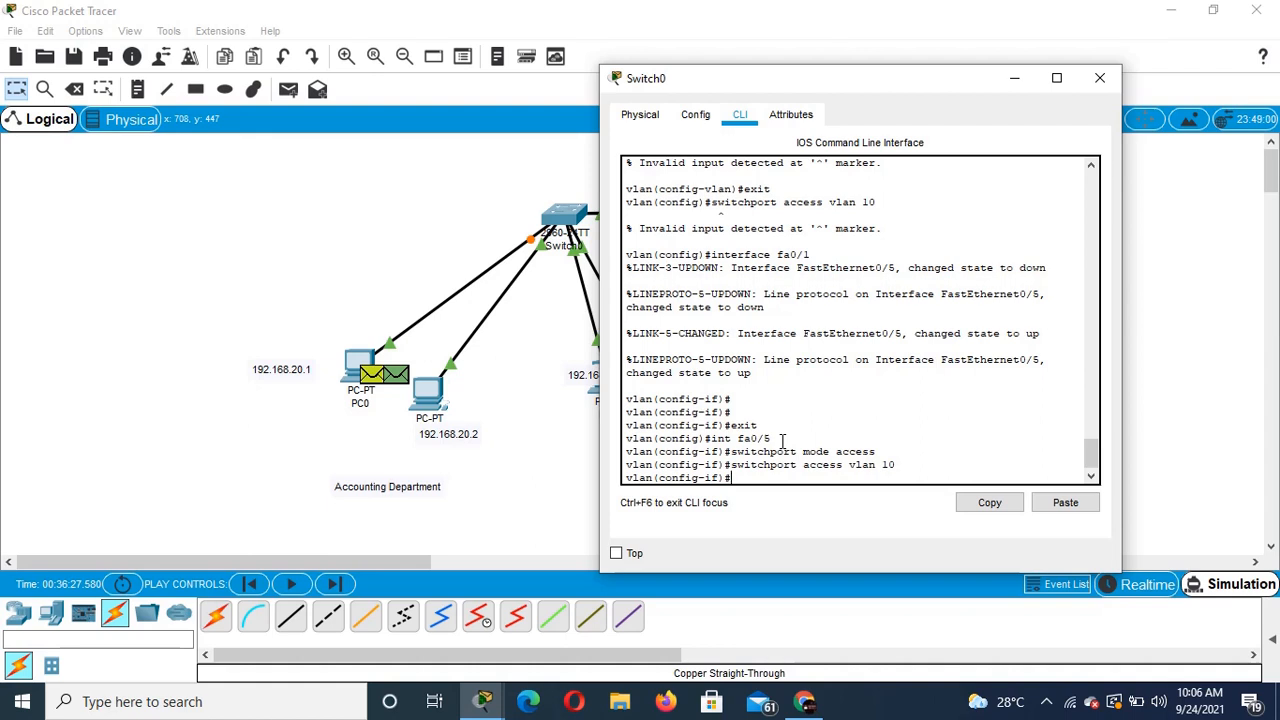
{"action": "type", "text": "exit"}
{"action": "key", "text": "Return"}
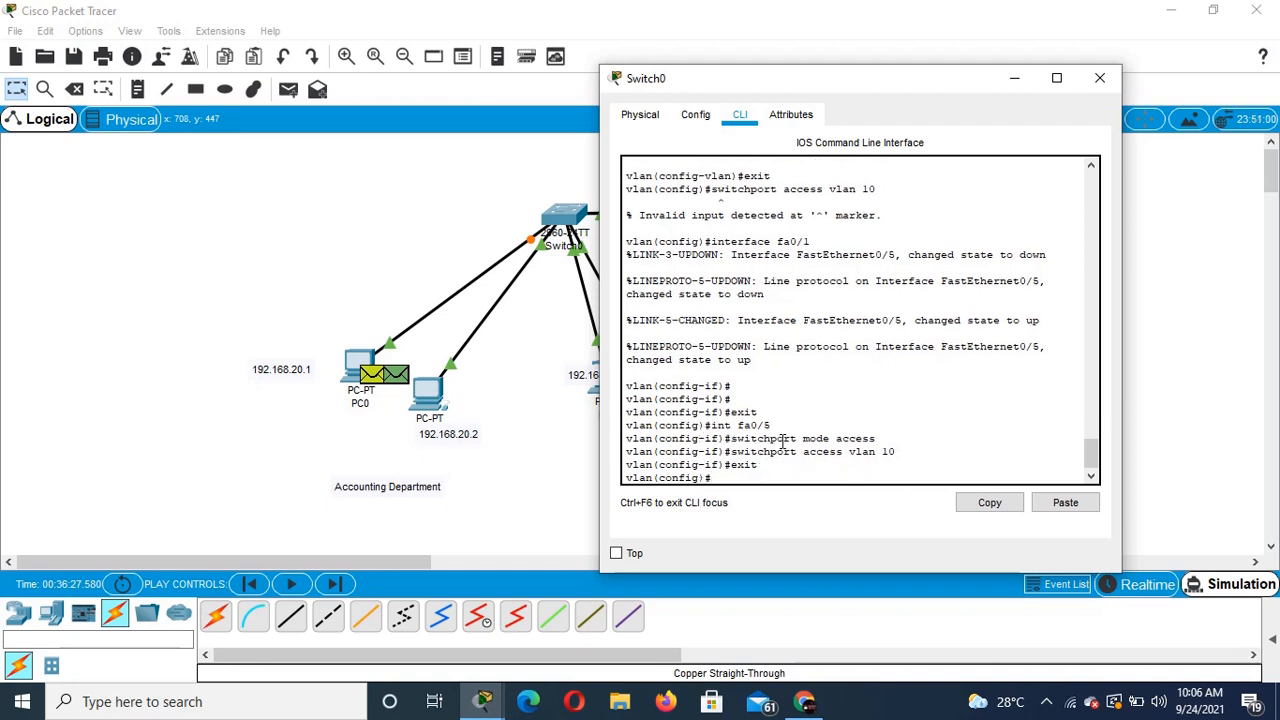
Step: Write int fa0/6, check the port label of the second Accounting PC's cable in the topology, and run the command
{"action": "type", "text": "int fa"}
{"action": "type", "text": "0/6"}
{"action": "left_click", "coordinate": [1014, 78]}
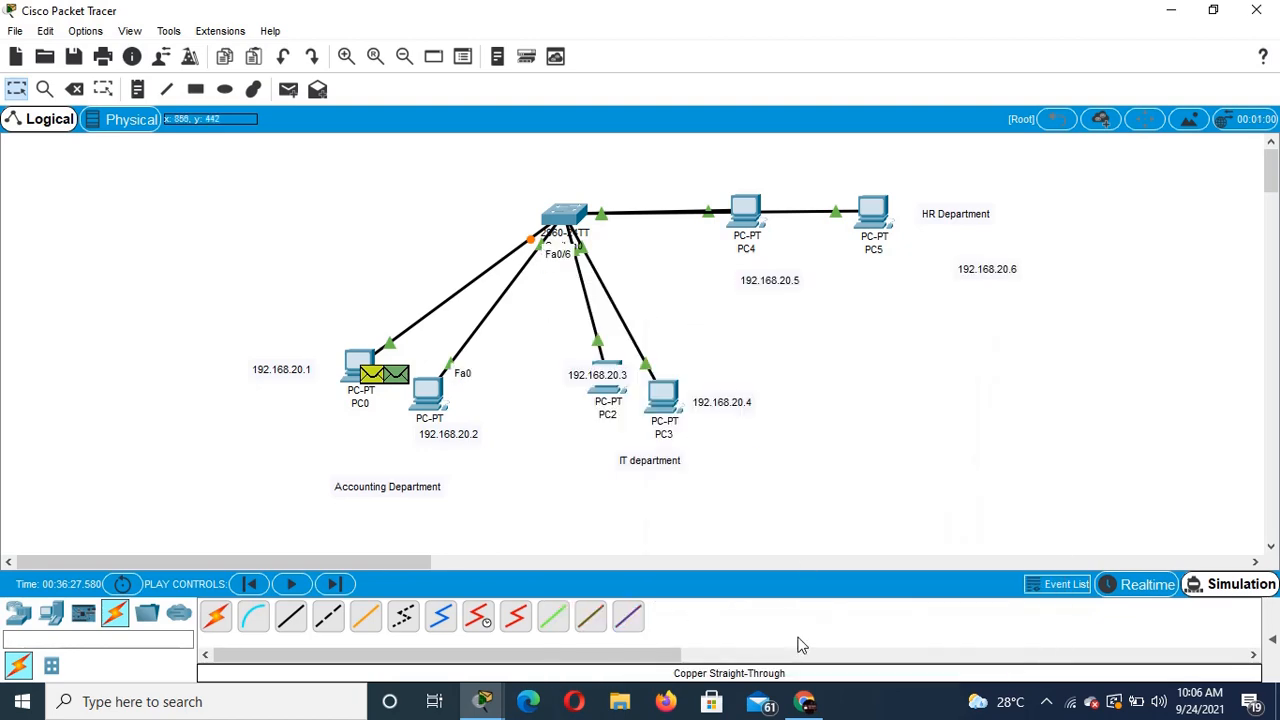
{"action": "mouse_move", "coordinate": [482, 701]}
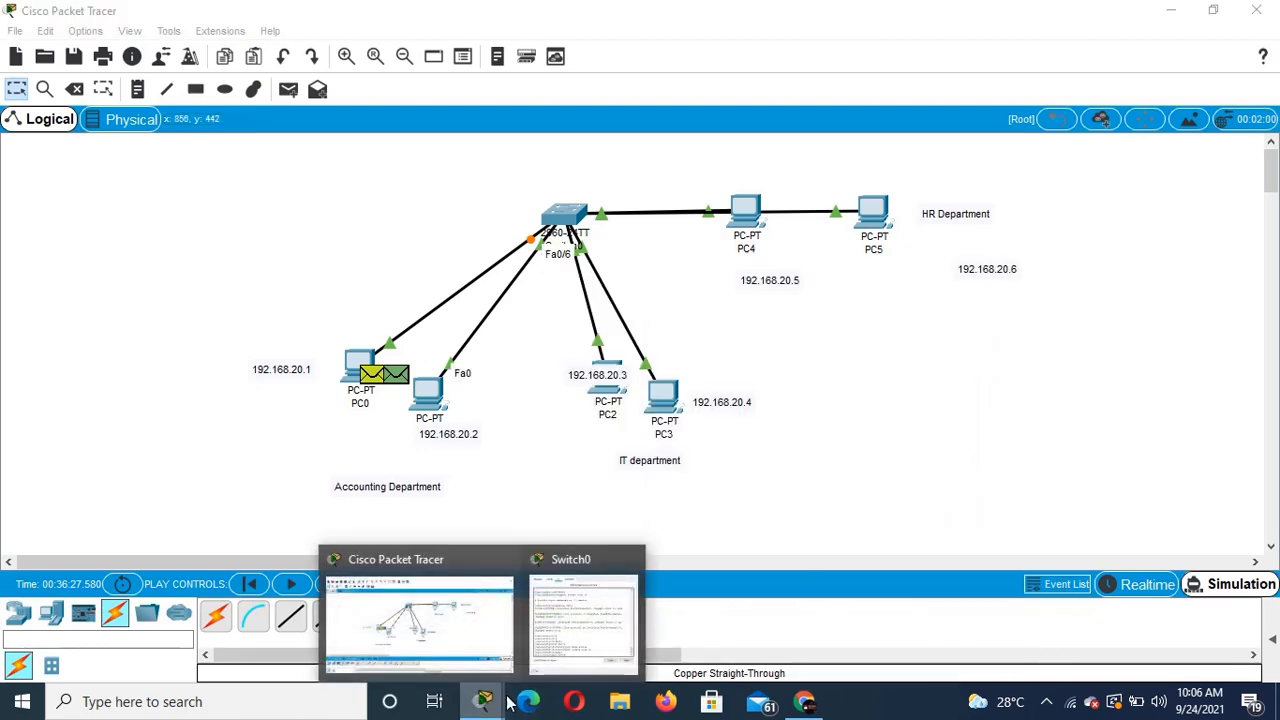
{"action": "left_click", "coordinate": [556, 635]}
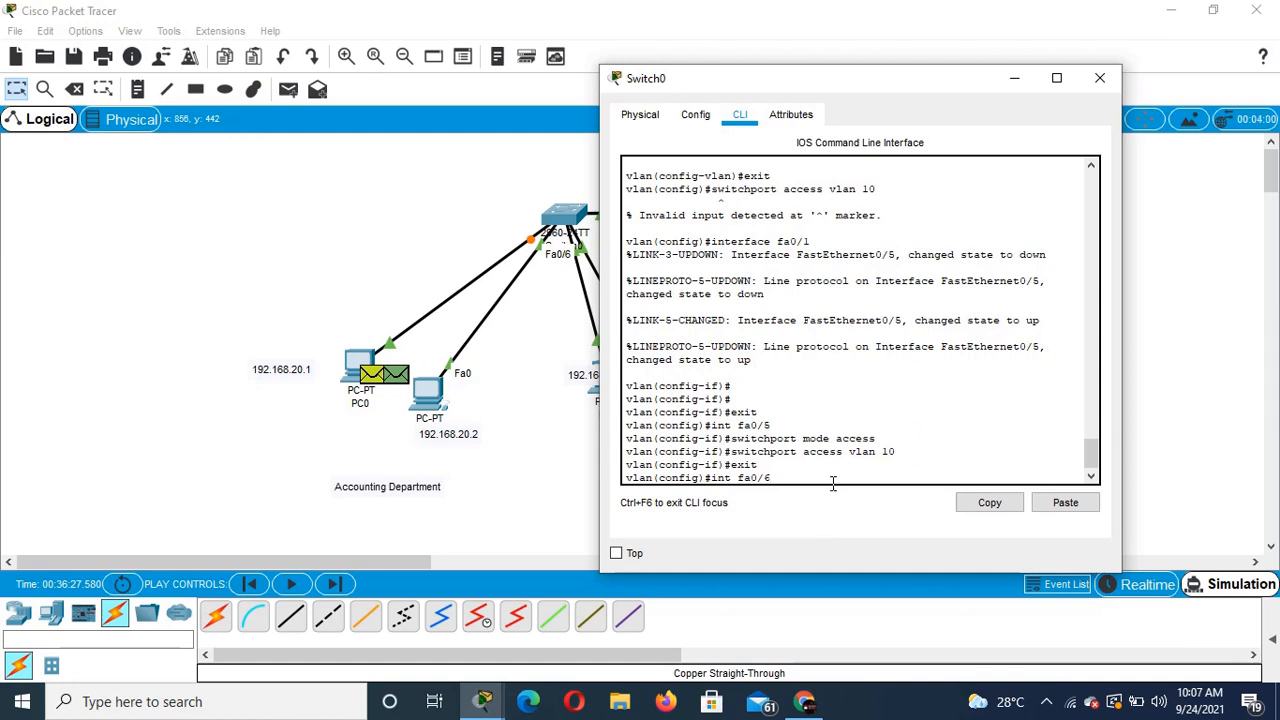
{"action": "key", "text": "Return"}
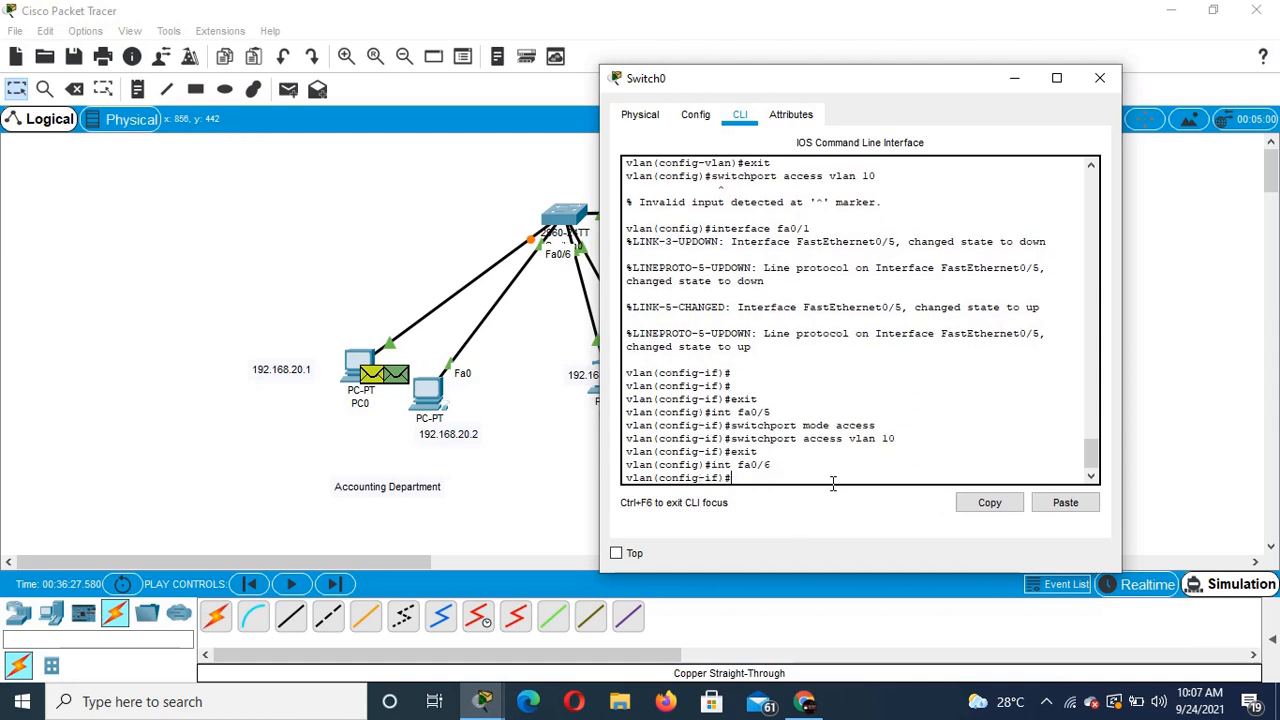
Step: Set port fa0/6 to access mode in VLAN 10, move the Switch0 window off the IT department PCs, and exit the interface
{"action": "type", "text": "switchport mode access"}
{"action": "key", "text": "Return"}
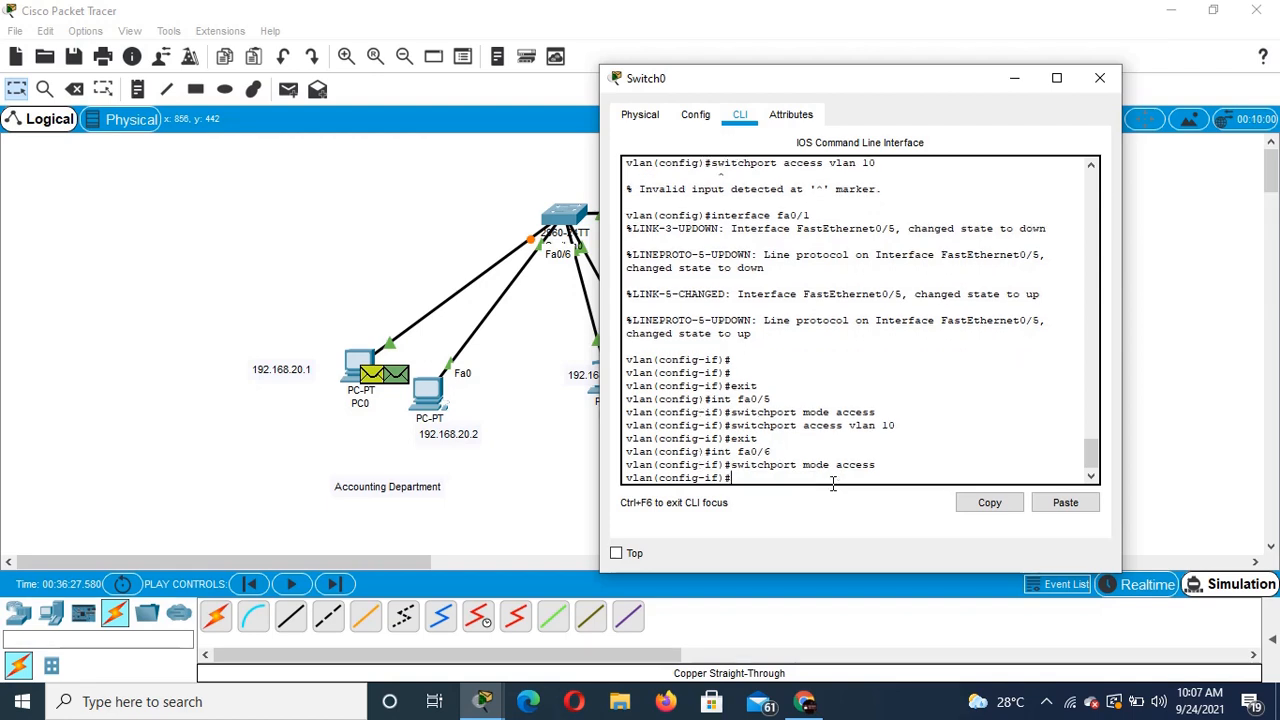
{"action": "type", "text": "switchport access vlan 10"}
{"action": "key", "text": "Return"}
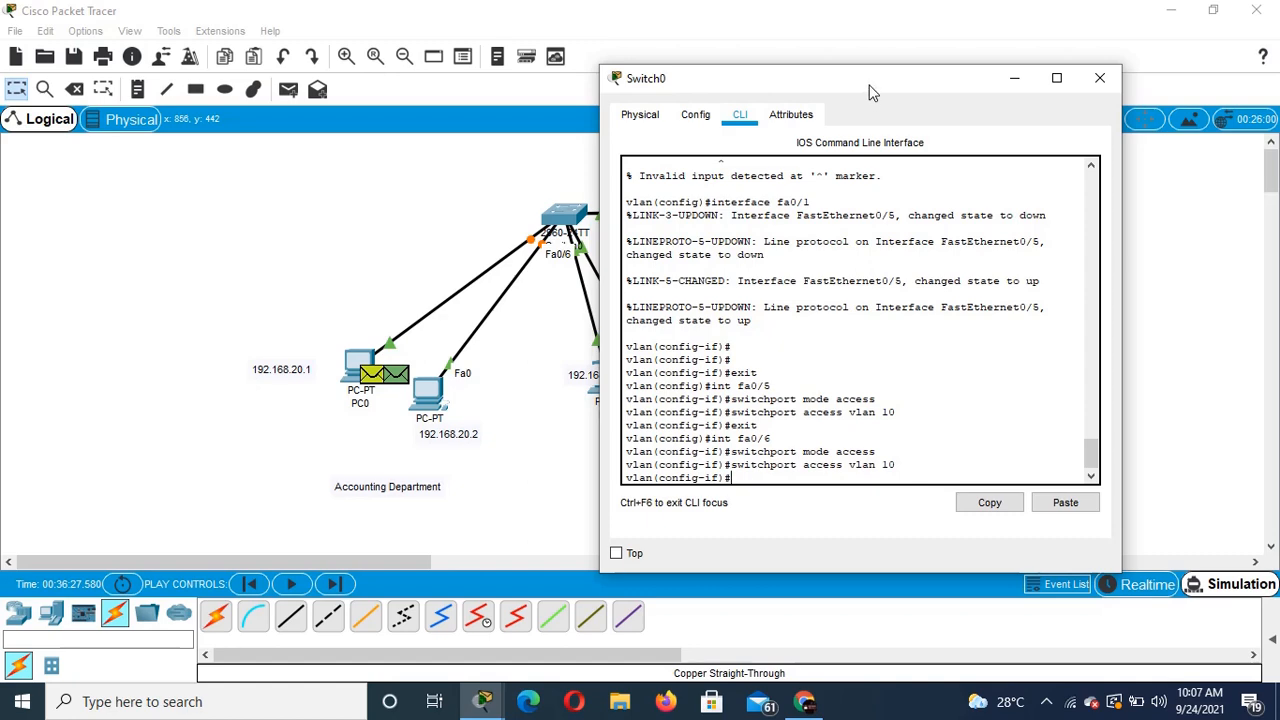
{"action": "left_click_drag", "start_coordinate": [870, 93], "coordinate": [998, 49]}
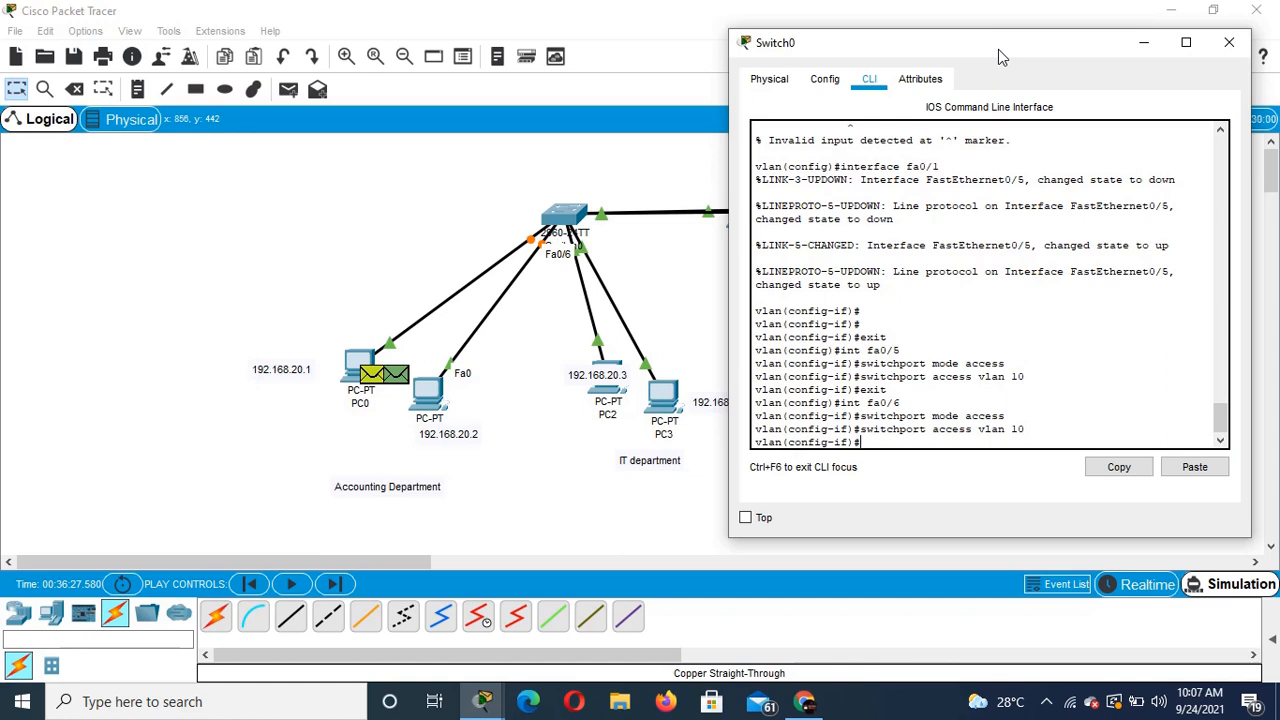
{"action": "type", "text": "exit"}
{"action": "key", "text": "Return"}
{"action": "key", "text": "Return"}
{"action": "key", "text": "Return"}
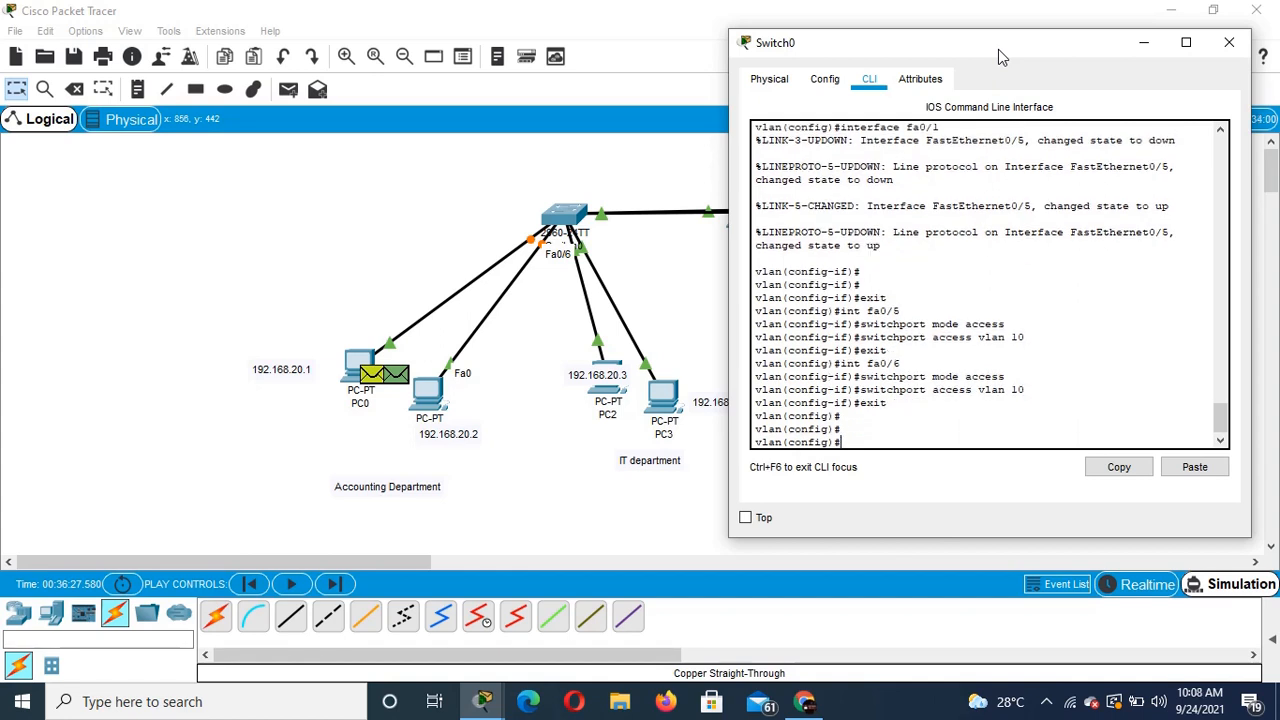
Step: Configure port fa0/7 with switchport mode access and switchport access vlan 20, and exit to global configuration mode
{"action": "type", "text": "int fa0/7"}
{"action": "key", "text": "Return"}
{"action": "type", "text": "s"}
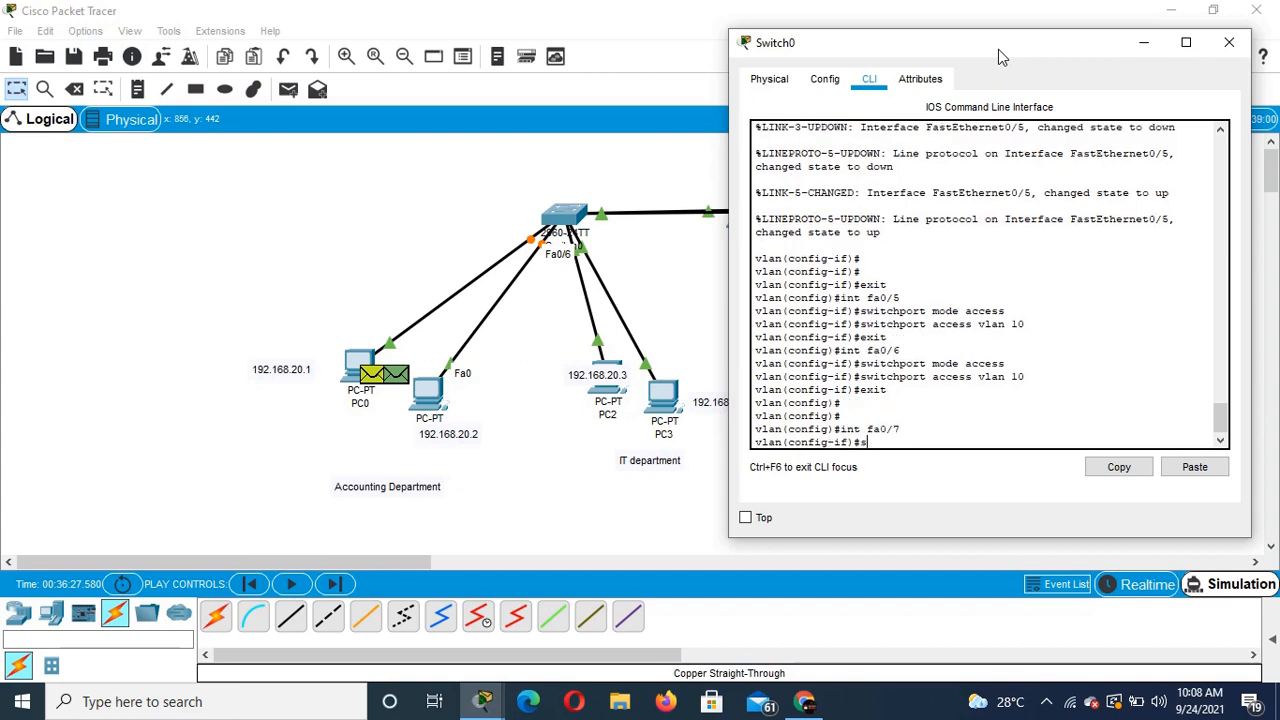
{"action": "type", "text": "witchport mode access"}
{"action": "key", "text": "Return"}
{"action": "type", "text": "switchp"}
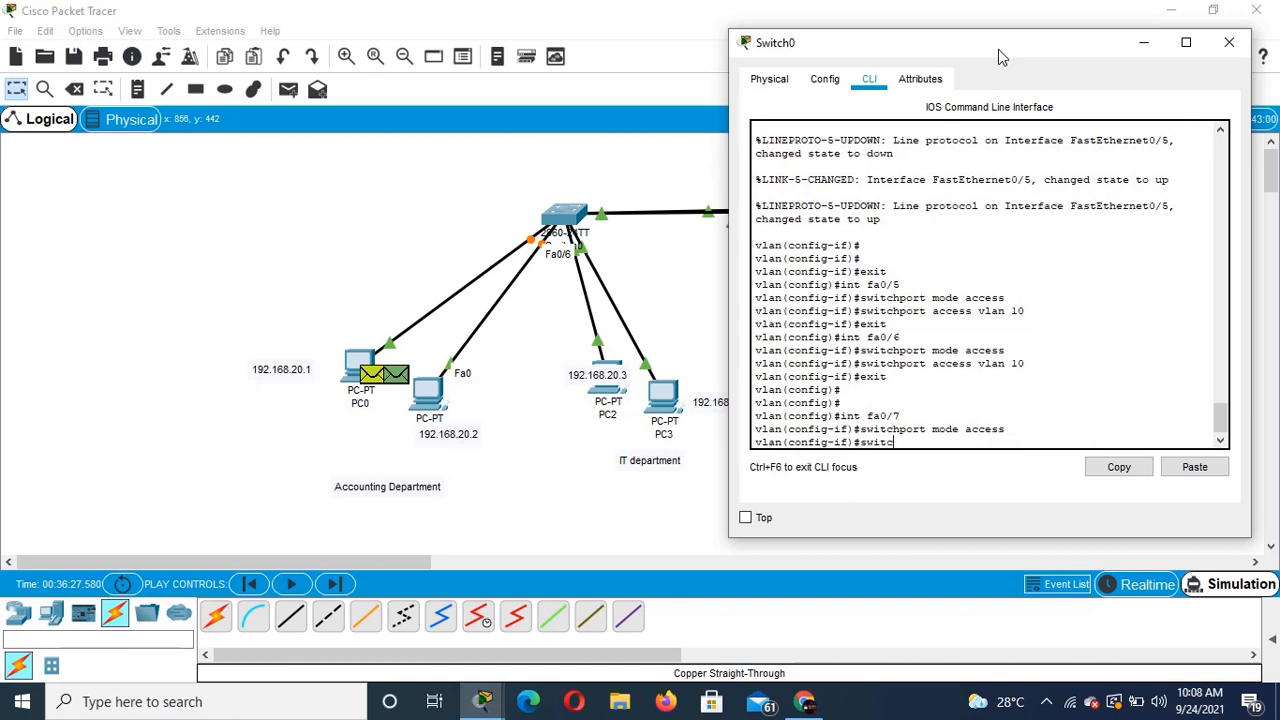
{"action": "type", "text": "ort access vlan 20"}
{"action": "key", "text": "Return"}
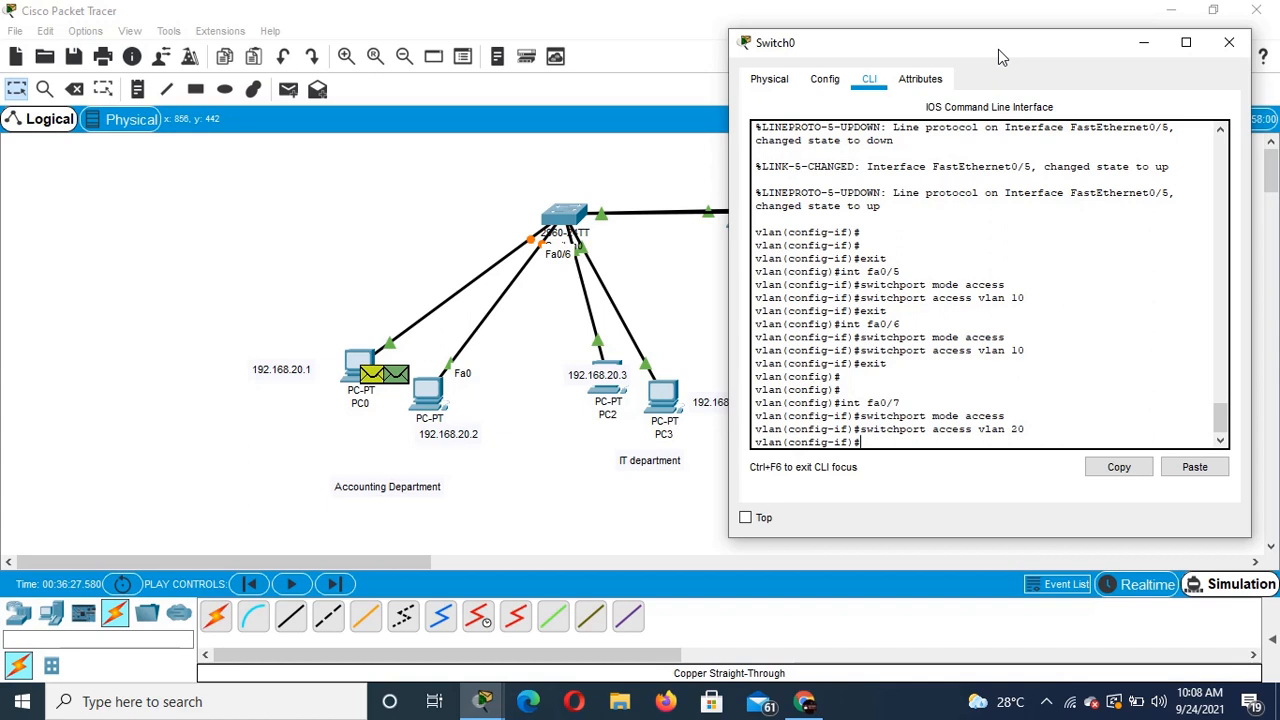
{"action": "type", "text": "exit"}
{"action": "key", "text": "Return"}
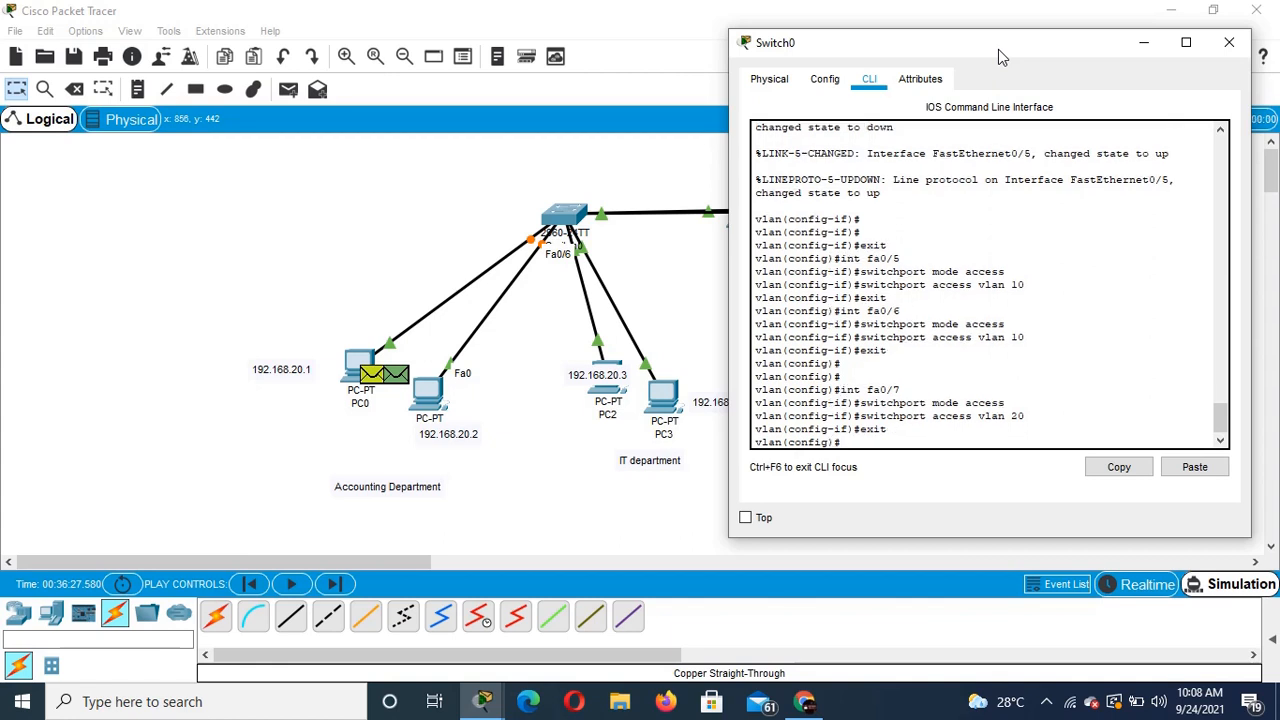
Step: Configure port fa0/8 as an access port in VLAN 20 and exit its interface configuration
{"action": "type", "text": "int fa0/8"}
{"action": "key", "text": "Return"}
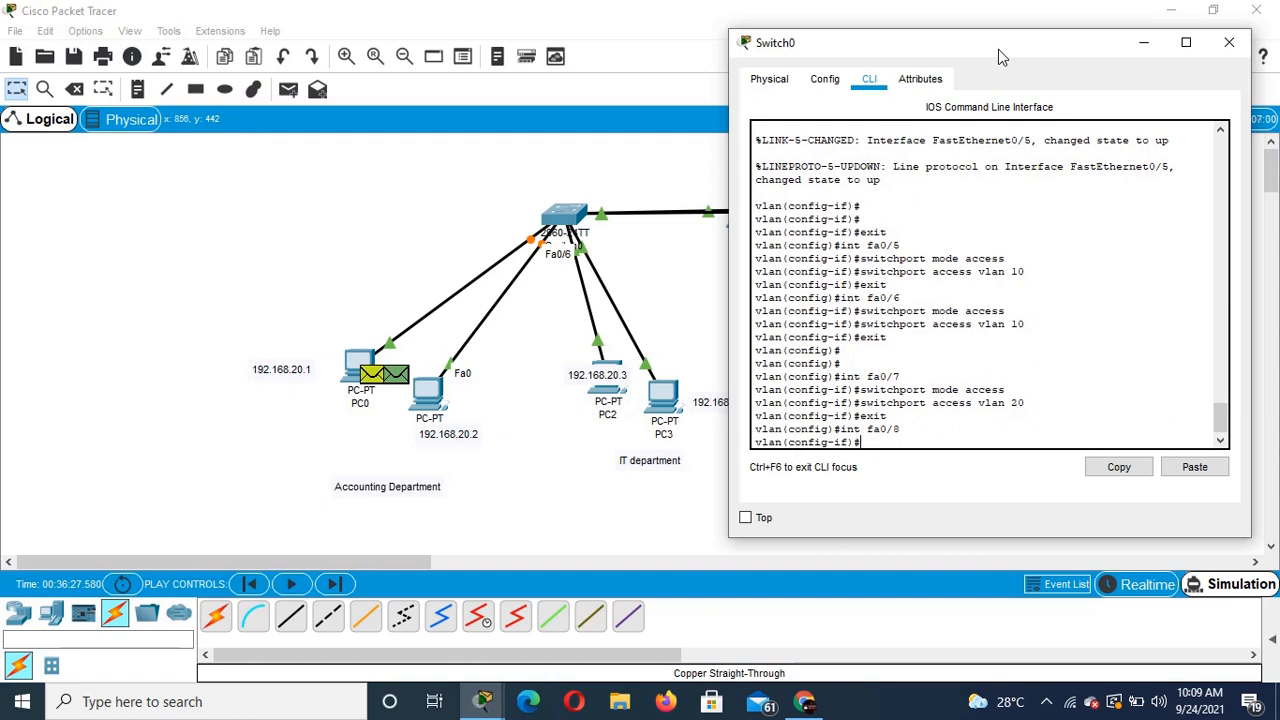
{"action": "type", "text": "switchport mode access"}
{"action": "key", "text": "Return"}
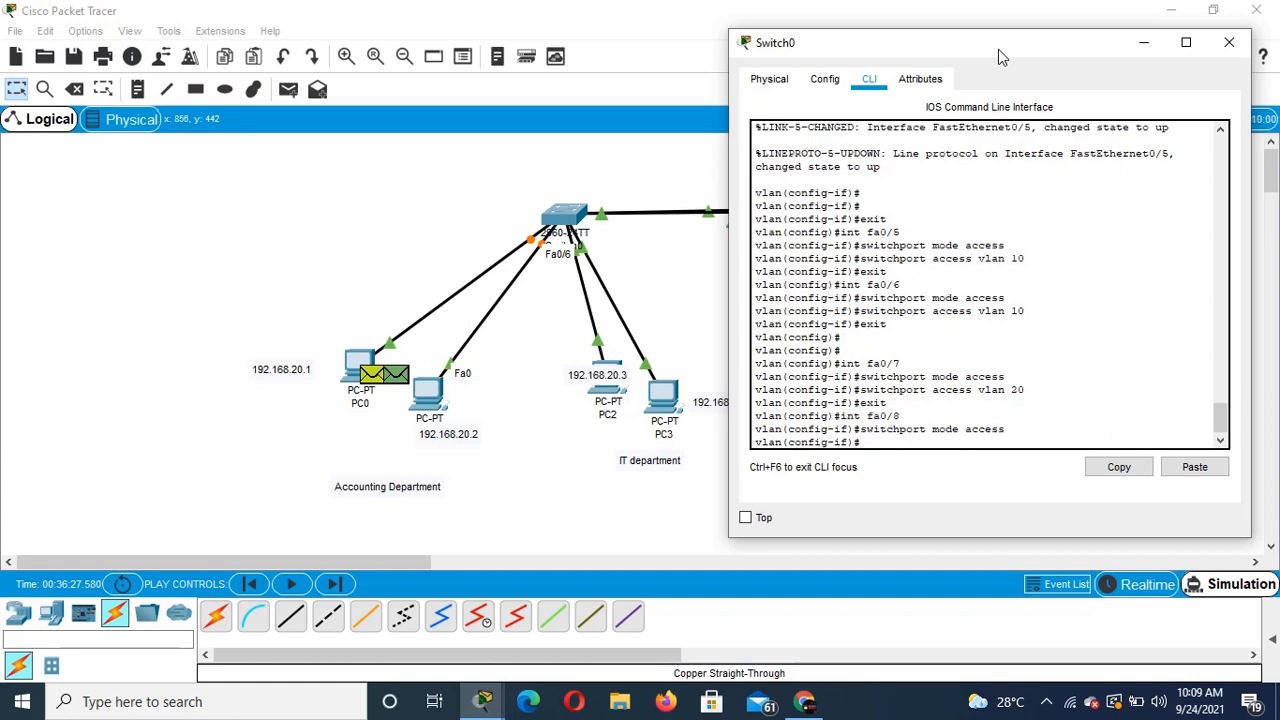
{"action": "type", "text": "switchport access vlan 20"}
{"action": "key", "text": "Return"}
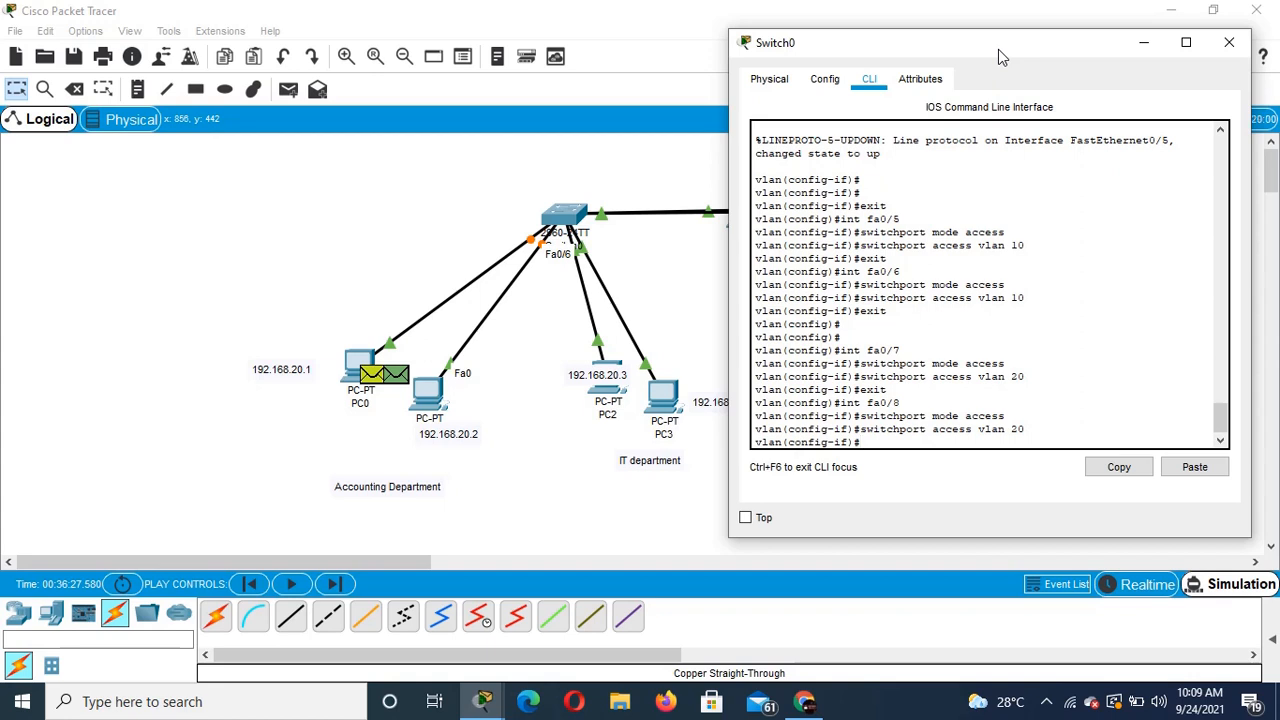
{"action": "type", "text": "xit"}
{"action": "key", "text": "Return"}
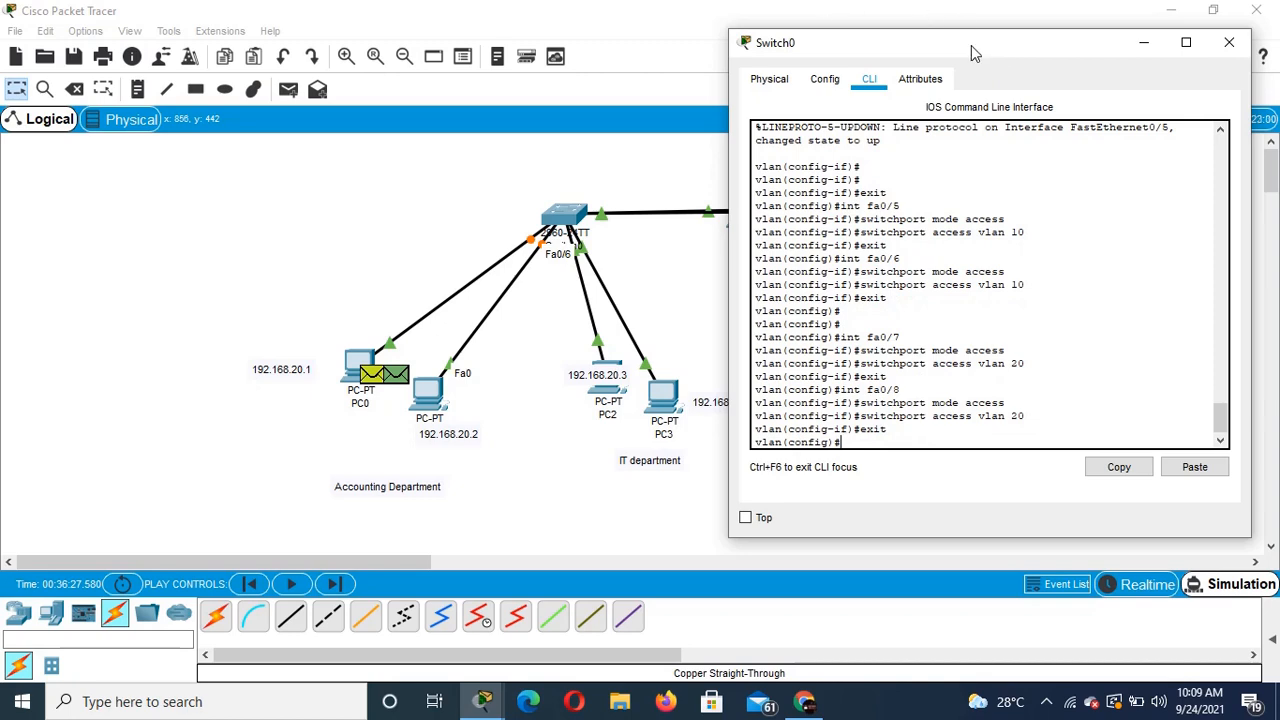
Step: Move the Switch0 window off the HR department PCs, write int fa at the prompt, and minimize the window
{"action": "left_click_drag", "start_coordinate": [973, 45], "coordinate": [280, 112]}
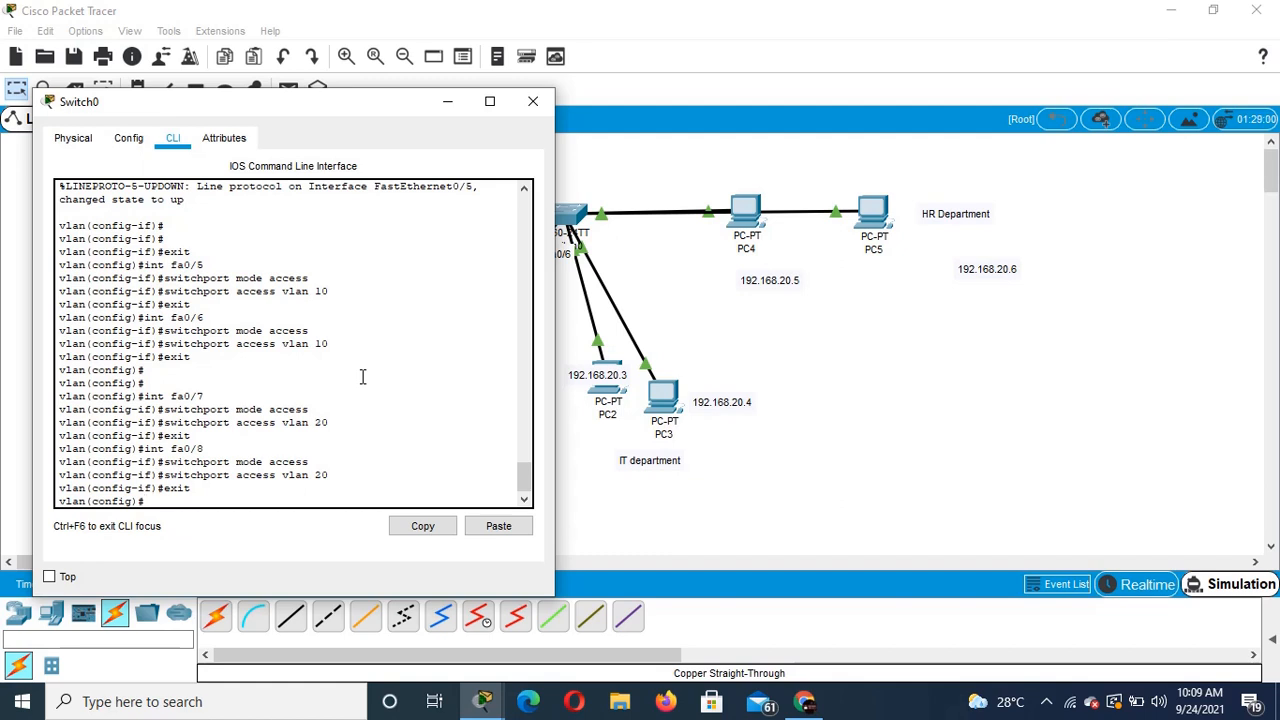
{"action": "type", "text": "int fa"}
{"action": "left_click", "coordinate": [447, 101]}
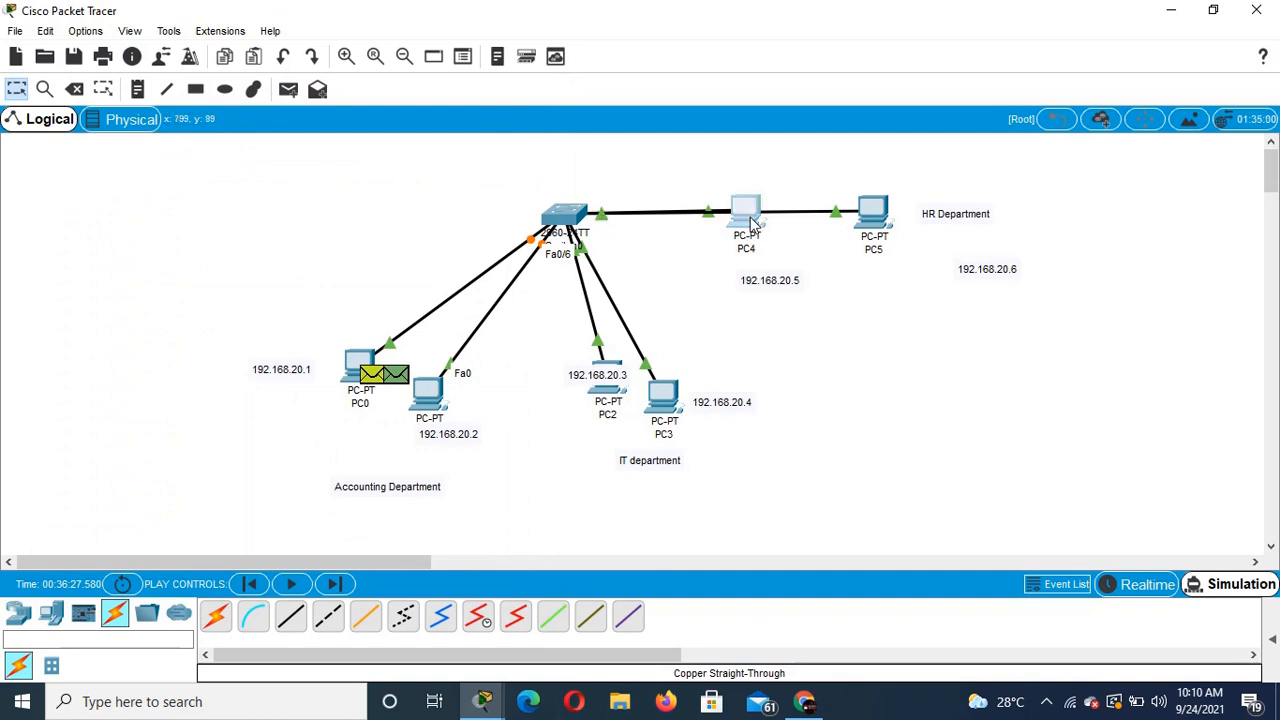
Step: Spread out the HR department by moving PC5 up, PC4 down, and the 192.168.20.5 label beside the HR Department label
{"action": "left_click_drag", "start_coordinate": [758, 225], "coordinate": [758, 292]}
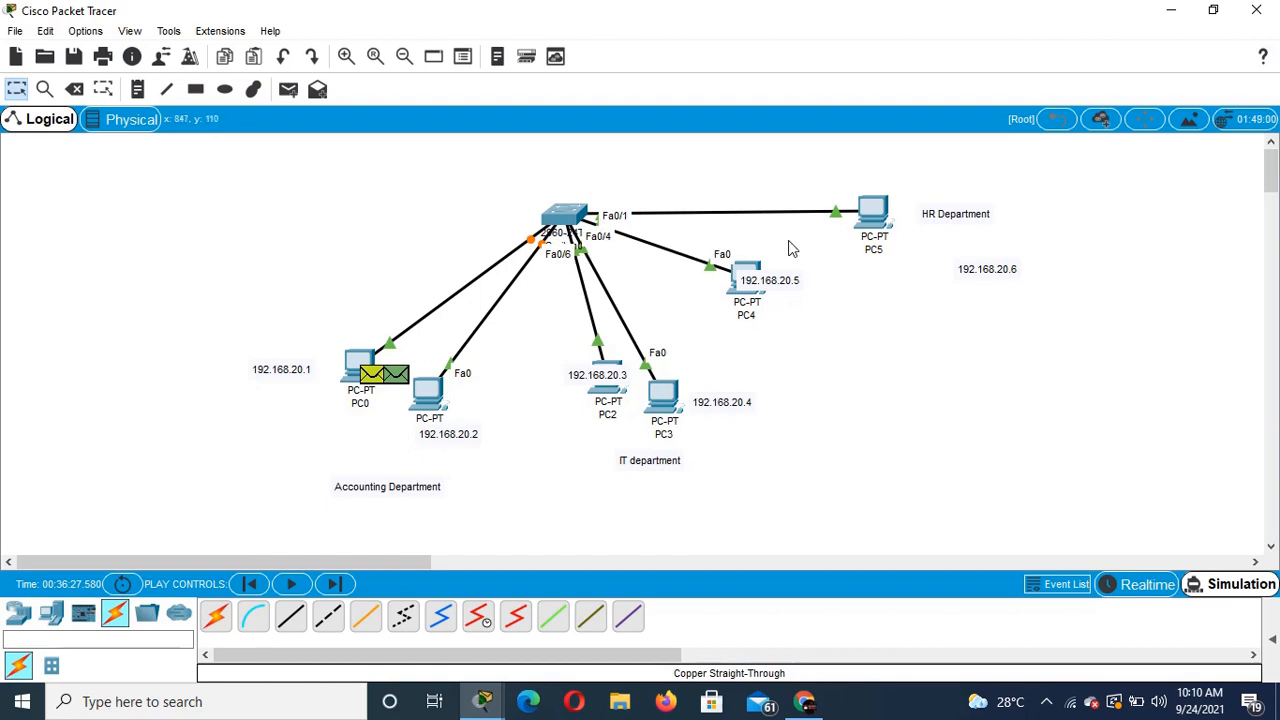
{"action": "left_click_drag", "start_coordinate": [876, 218], "coordinate": [902, 162]}
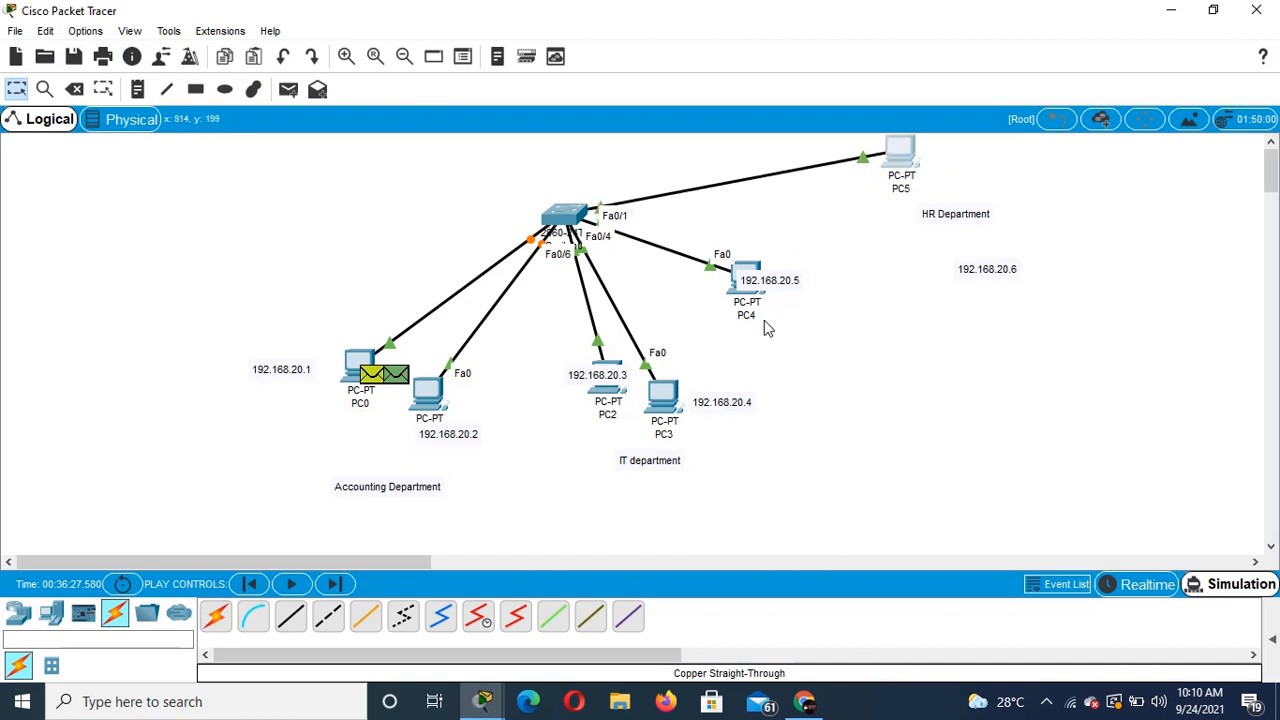
{"action": "left_click_drag", "start_coordinate": [750, 278], "coordinate": [832, 212]}
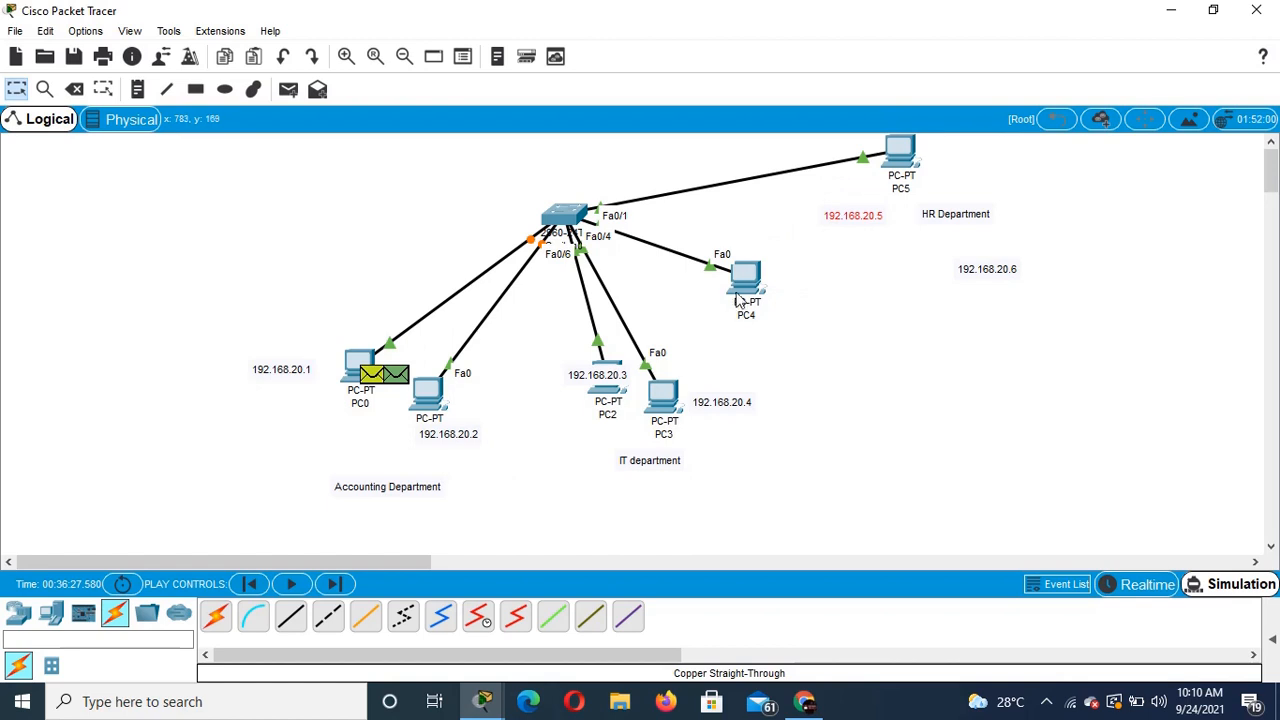
{"action": "left_click_drag", "start_coordinate": [746, 290], "coordinate": [806, 268]}
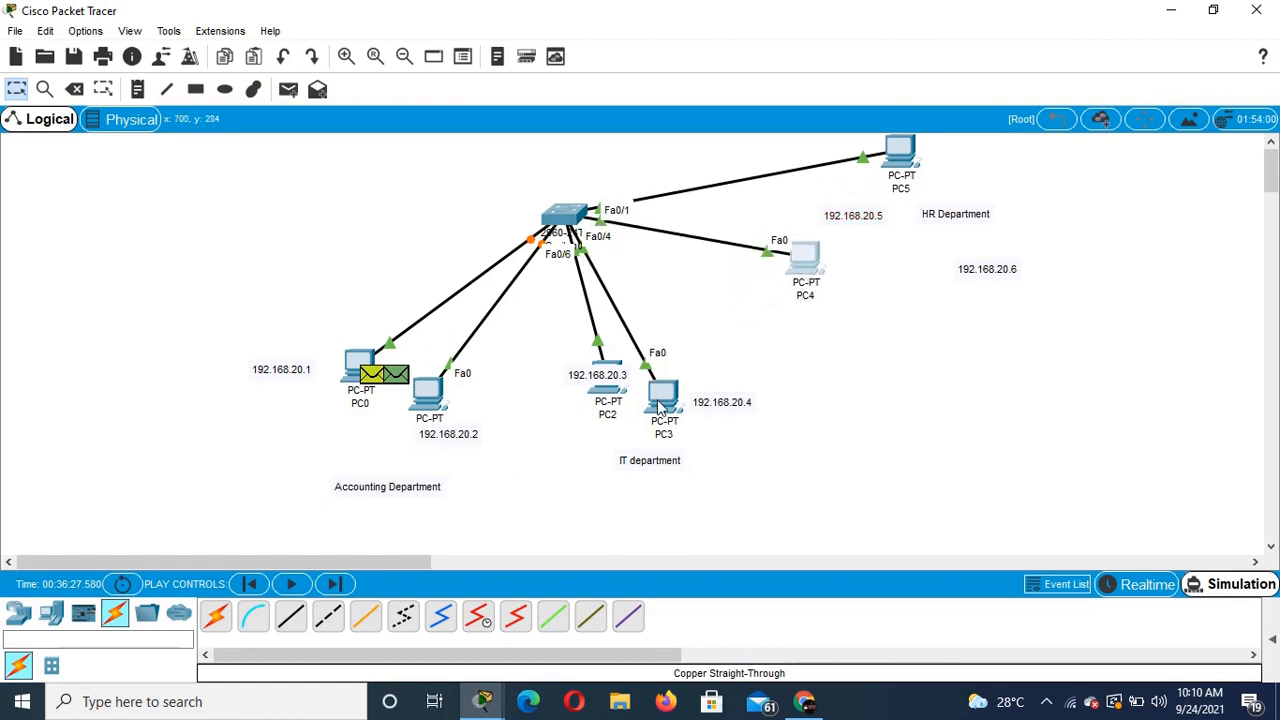
Step: Move the IT department's PC3 and PC2 farther apart to separate their cables, and bring the Switch0 command line back
{"action": "left_click_drag", "start_coordinate": [661, 403], "coordinate": [783, 482]}
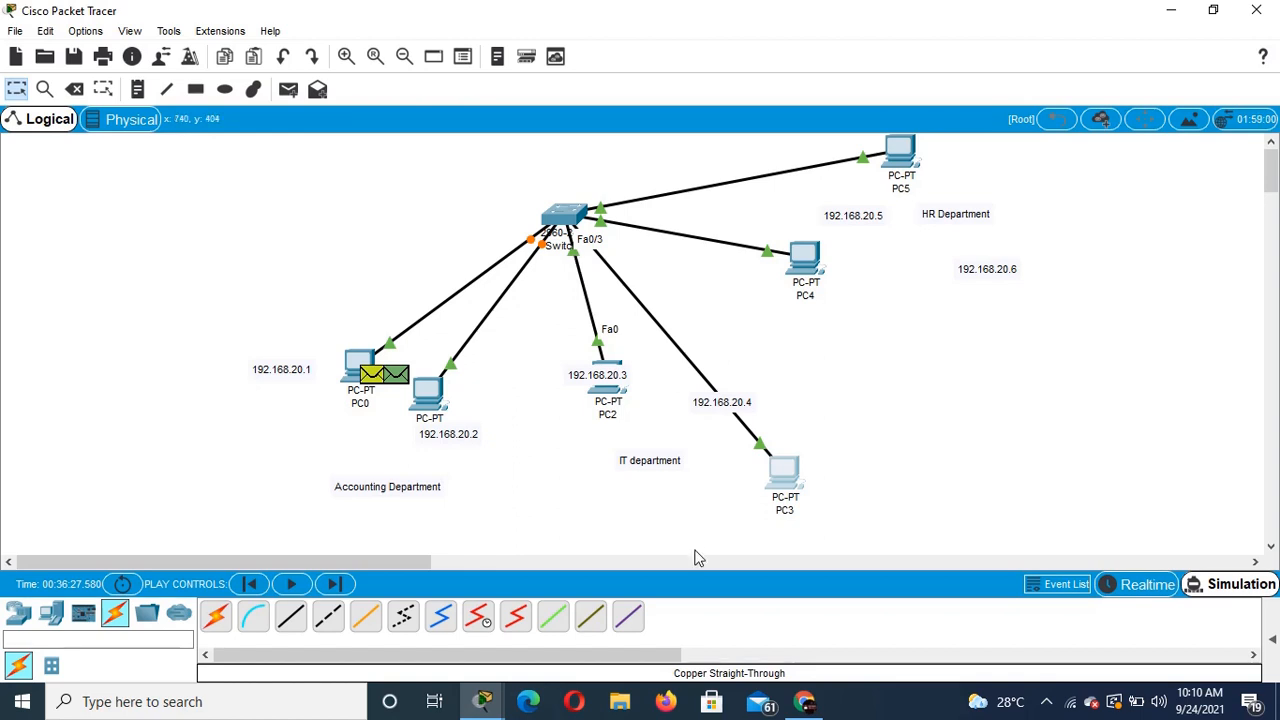
{"action": "left_click", "coordinate": [480, 704]}
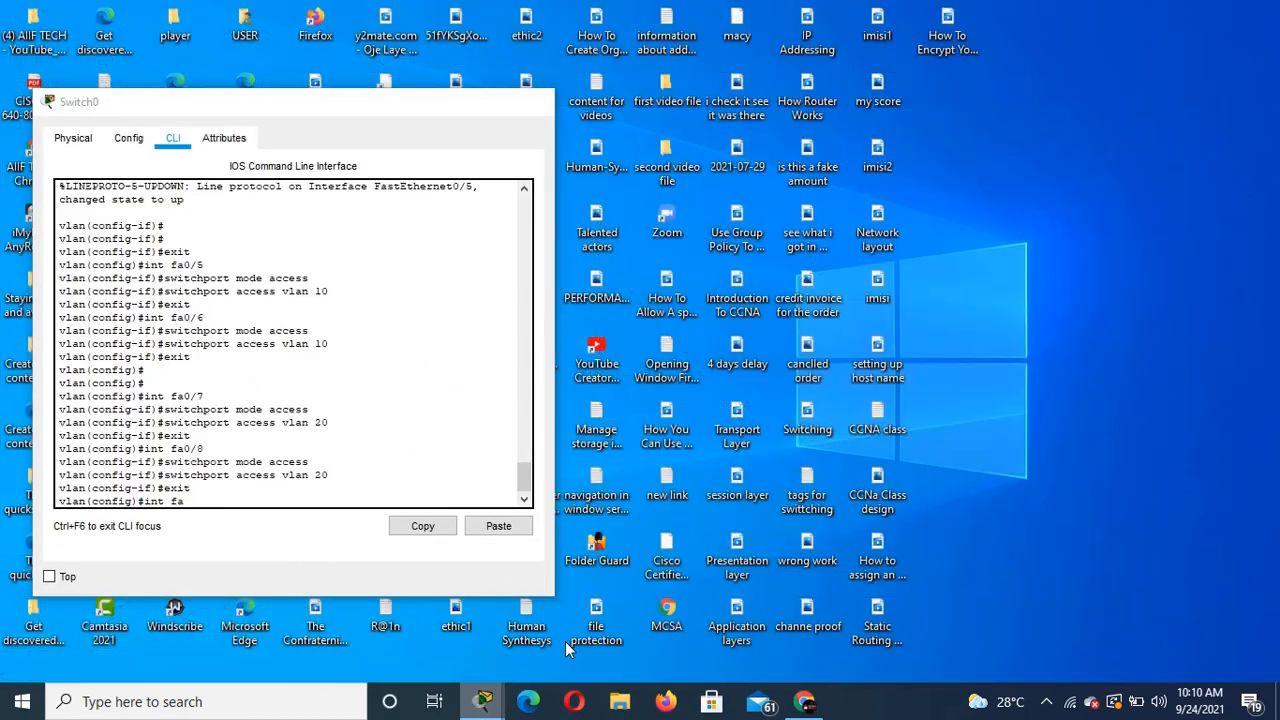
{"action": "left_click", "coordinate": [565, 641]}
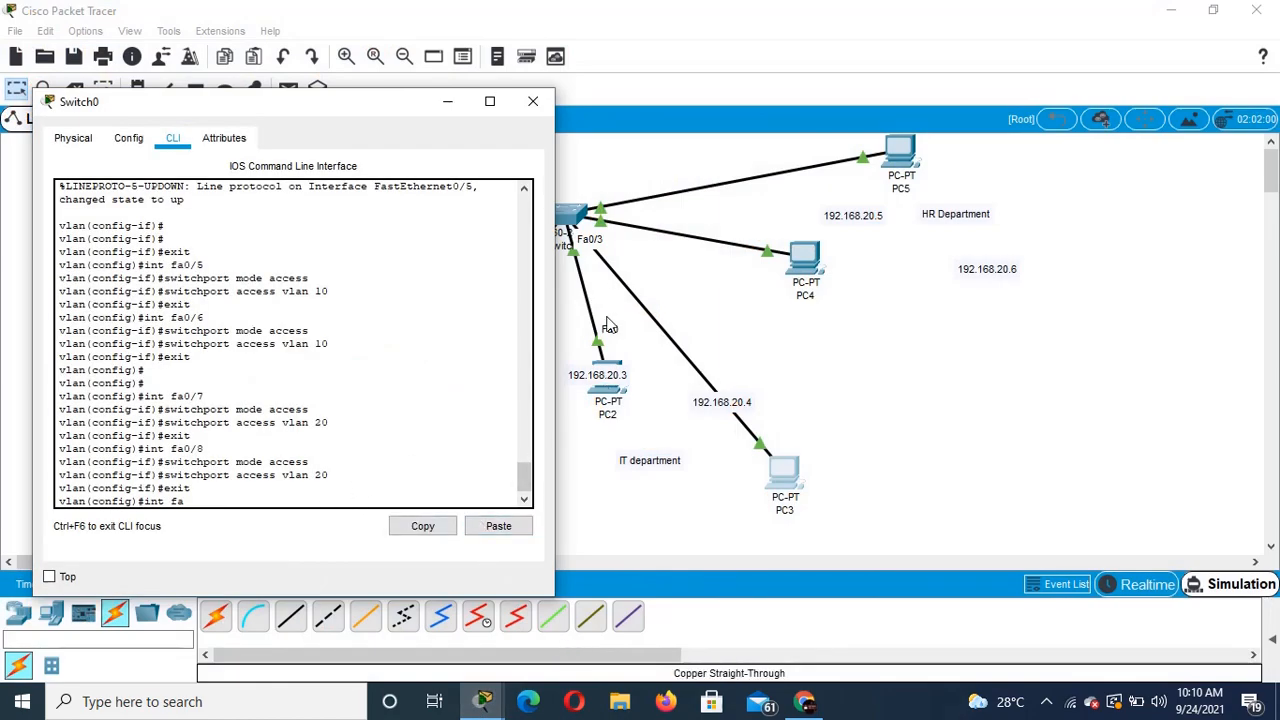
{"action": "left_click", "coordinate": [450, 102]}
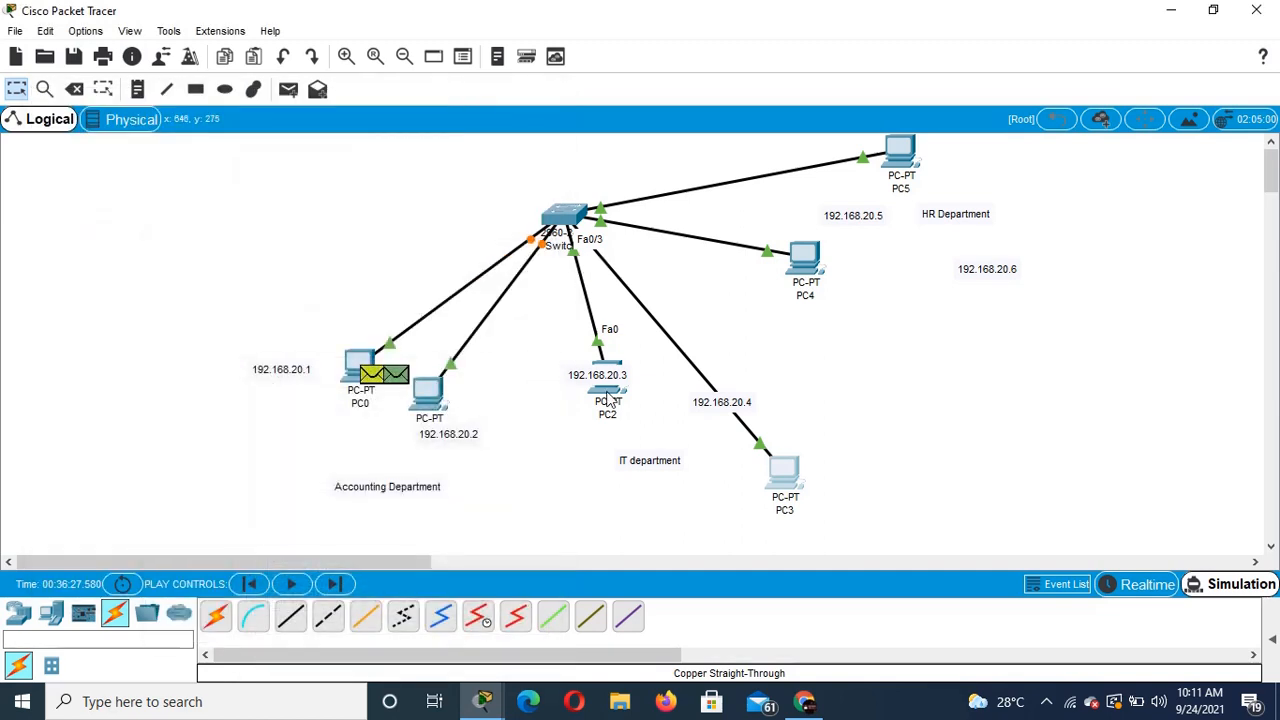
{"action": "left_click_drag", "start_coordinate": [609, 397], "coordinate": [569, 447]}
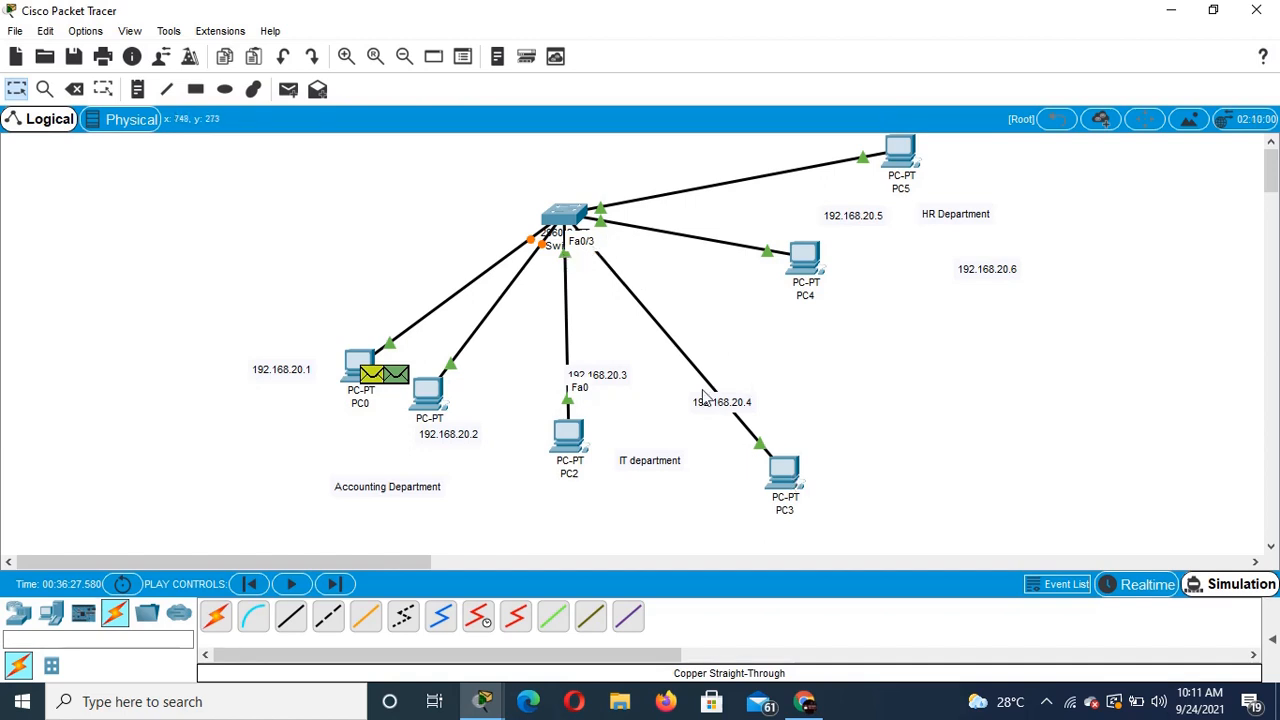
{"action": "left_click_drag", "start_coordinate": [790, 490], "coordinate": [950, 482]}
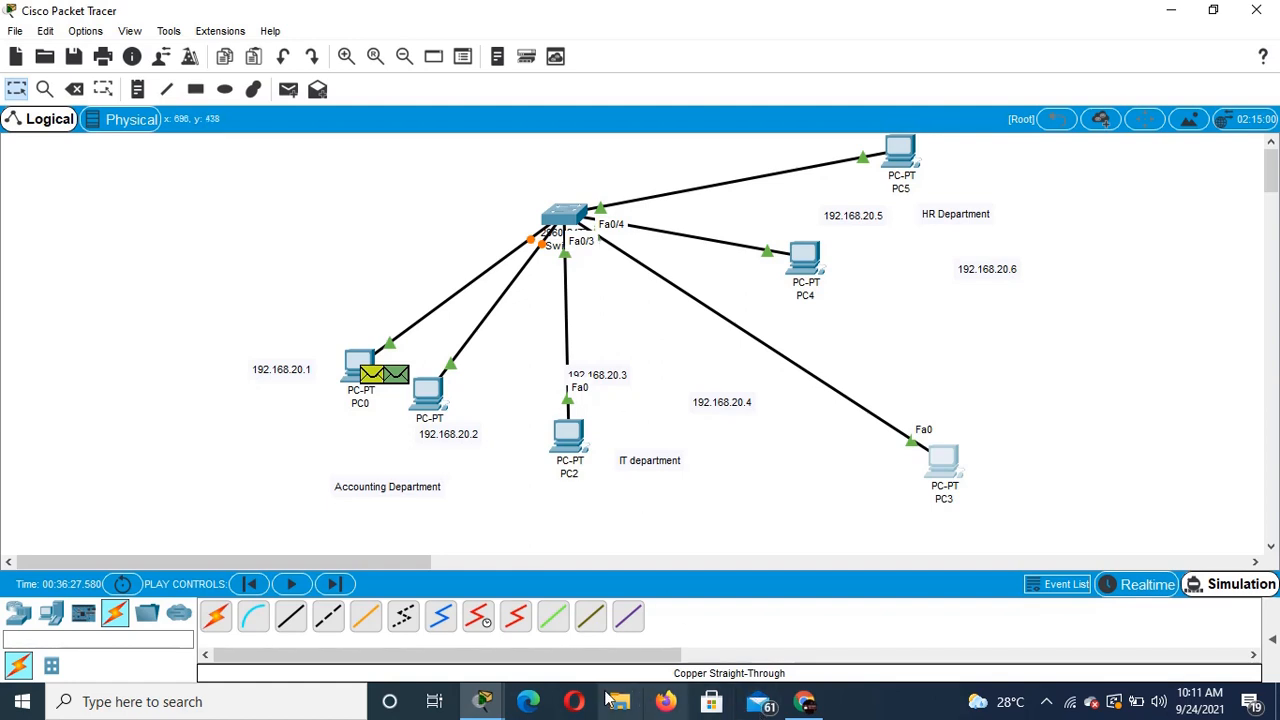
{"action": "mouse_move", "coordinate": [484, 706]}
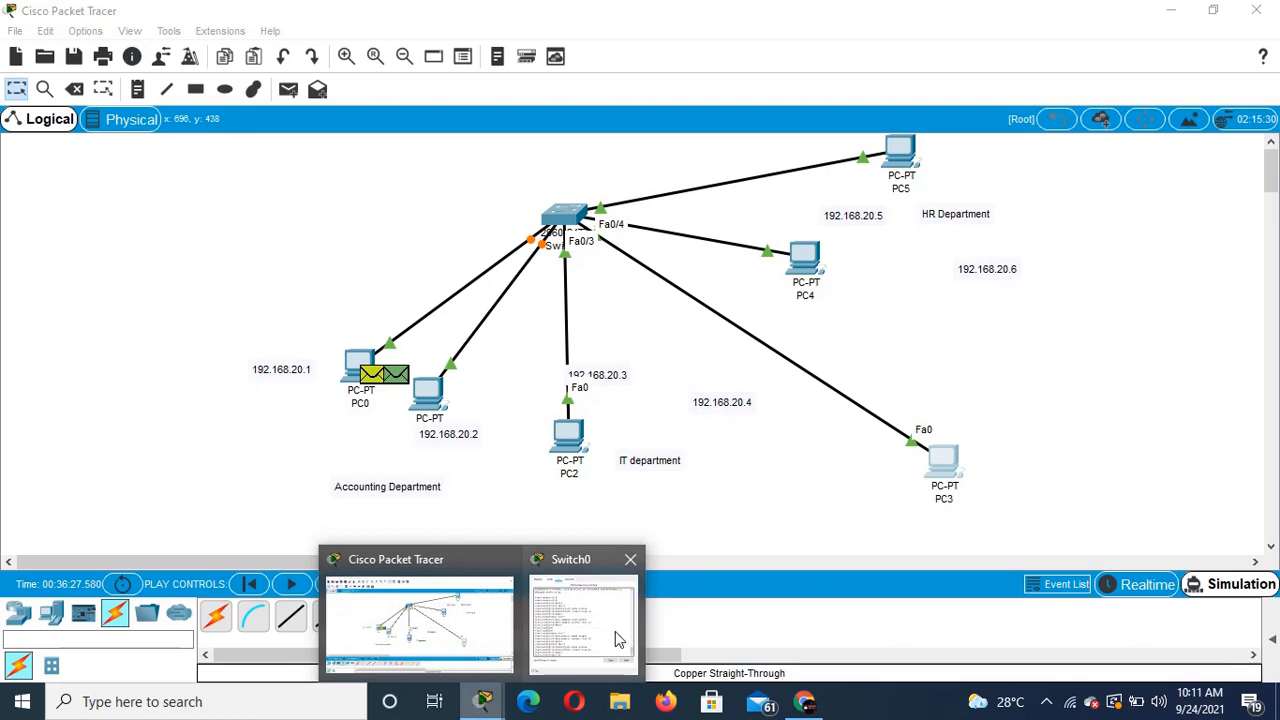
{"action": "left_click", "coordinate": [593, 600]}
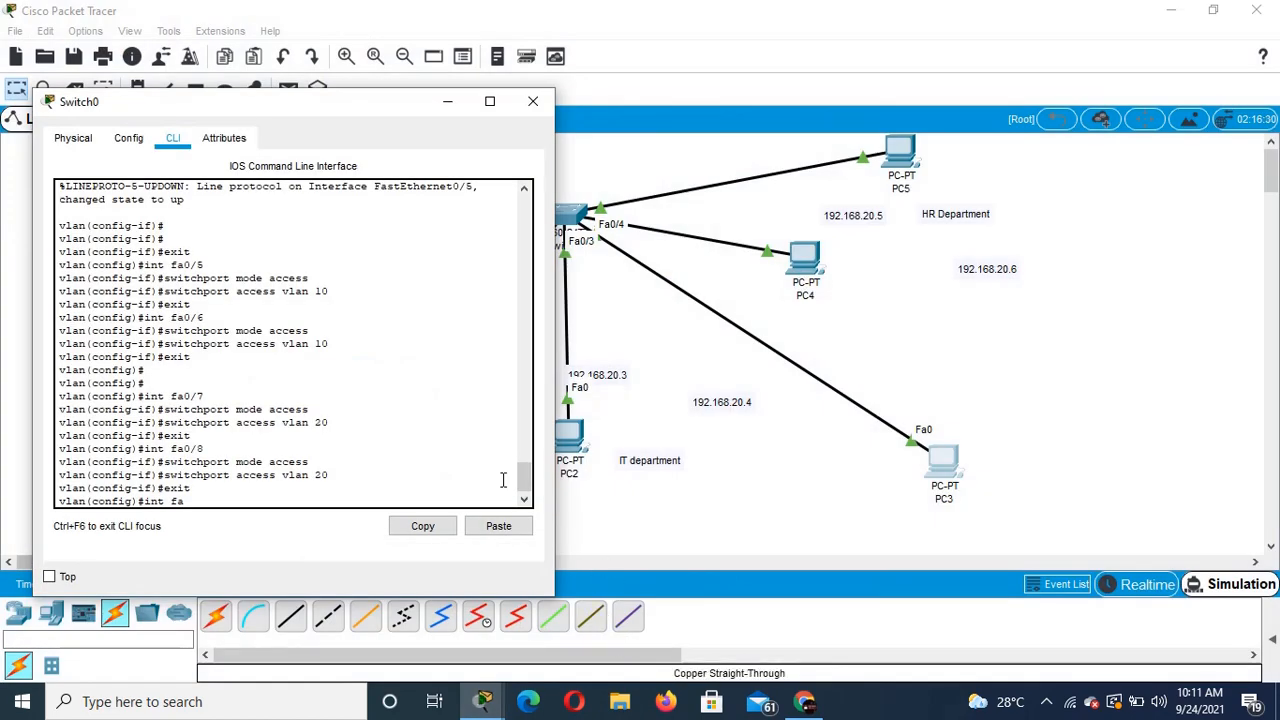
Step: Configure port fa0/3 as an access port in VLAN 20 and exit its interface configuration
{"action": "left_click", "coordinate": [273, 492]}
{"action": "type", "text": "0/3"}
{"action": "key", "text": "Return"}
{"action": "type", "text": "switch"}
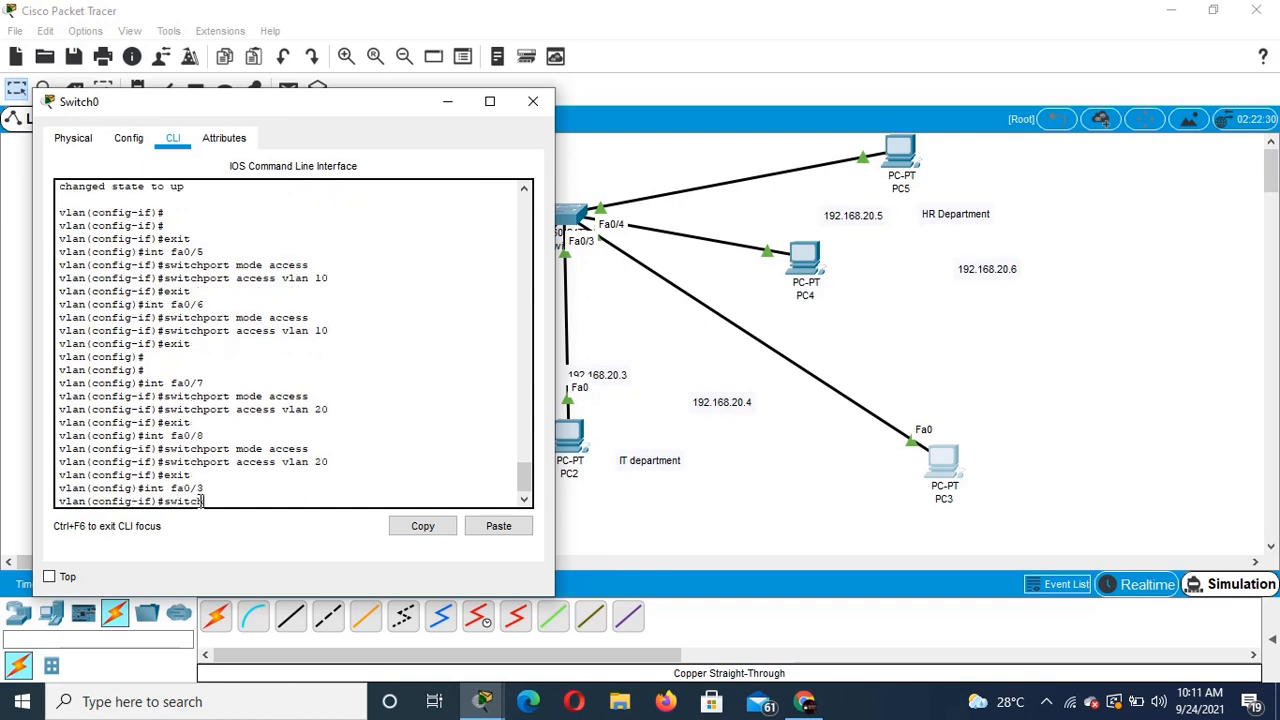
{"action": "type", "text": "port mode access"}
{"action": "key", "text": "Return"}
{"action": "type", "text": "swi"}
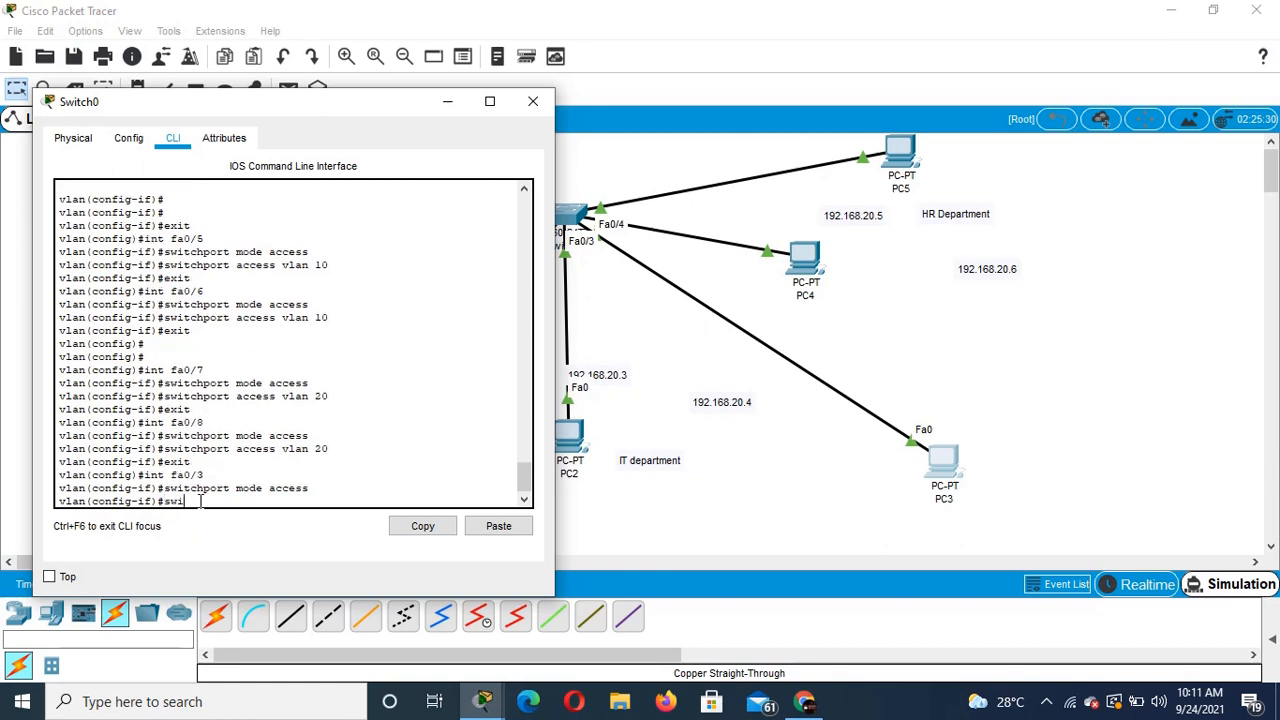
{"action": "type", "text": "tchport access vlan 20"}
{"action": "key", "text": "Return"}
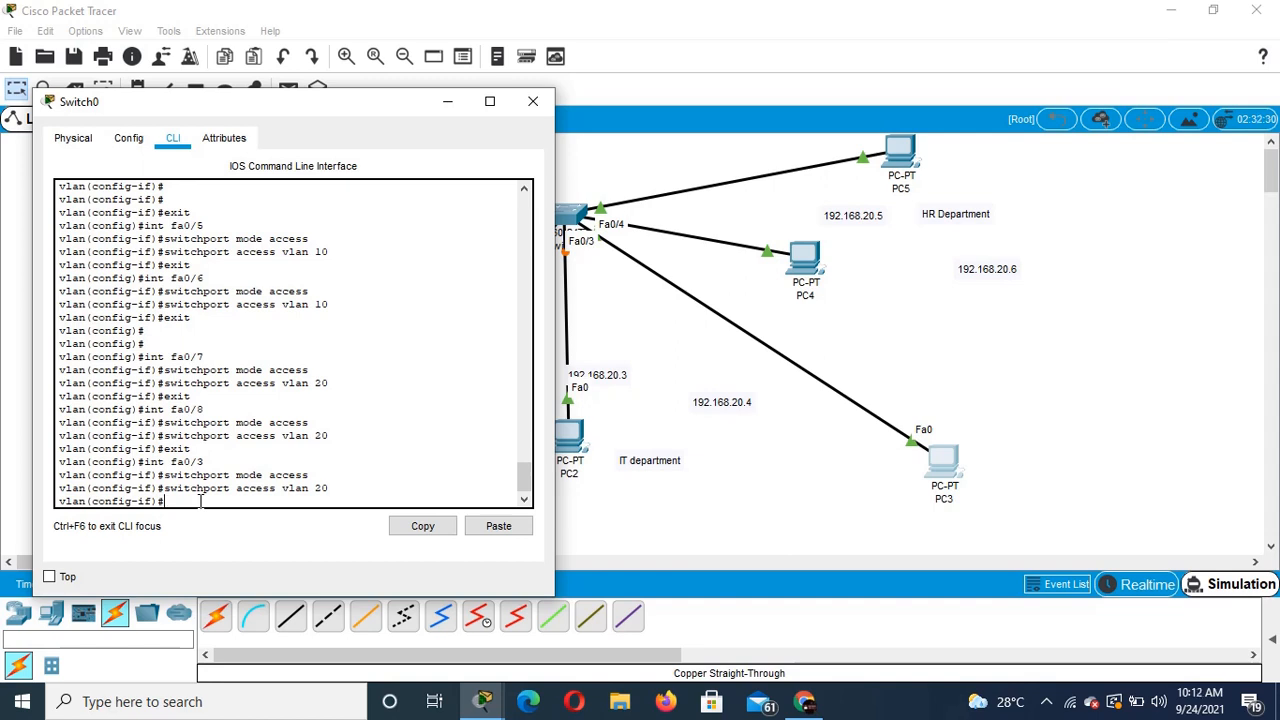
{"action": "type", "text": "exit"}
{"action": "key", "text": "Return"}
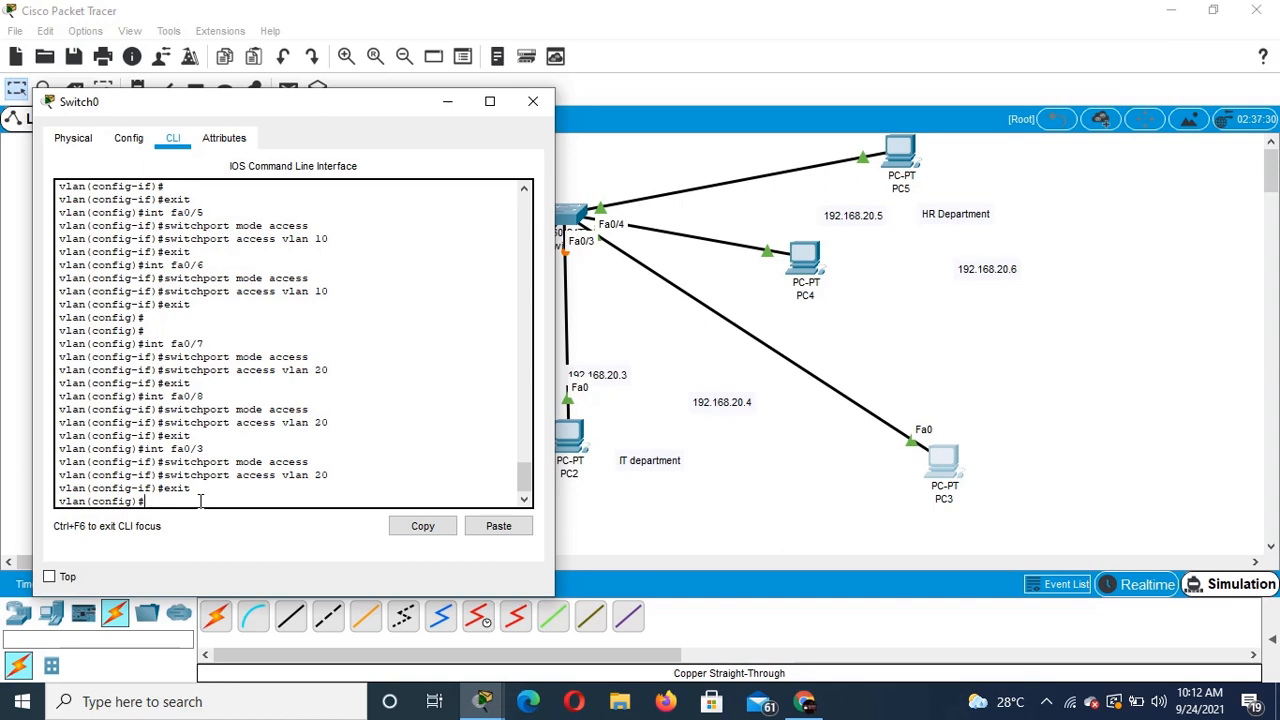
Step: Configure port fa0/4 as an access port in VLAN 20 and exit its interface configuration
{"action": "type", "text": "int fa 0"}
{"action": "key", "text": "BackSpace"}
{"action": "type", "text": "0/4"}
{"action": "key", "text": "Return"}
{"action": "type", "text": "switch"}
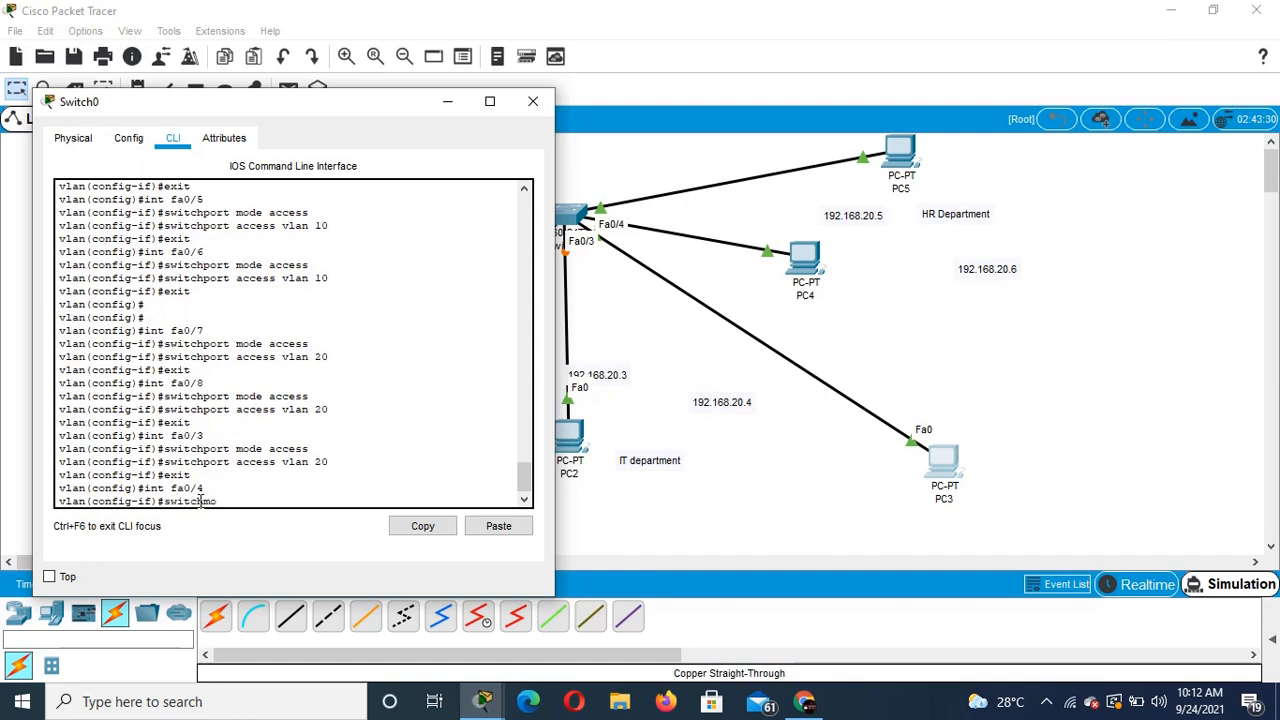
{"action": "type", "text": "port mode access"}
{"action": "key", "text": "Return"}
{"action": "type", "text": "switch"}
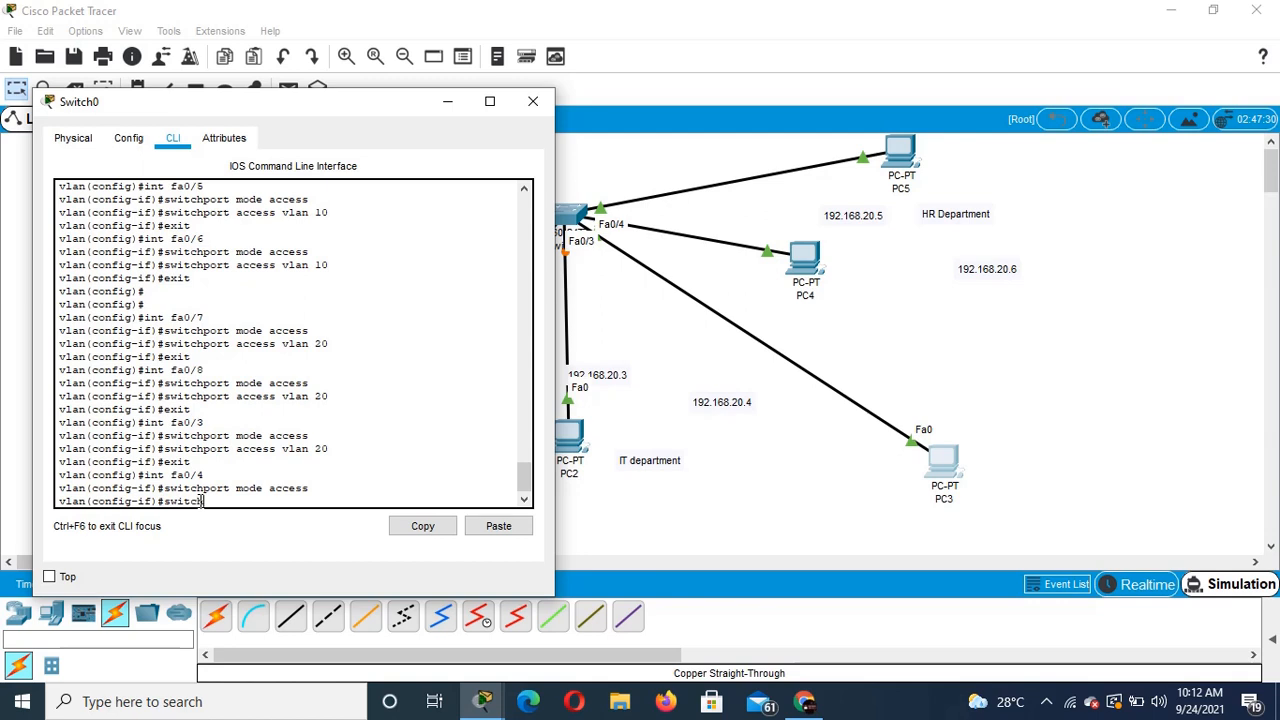
{"action": "type", "text": "port access vlan 20"}
{"action": "key", "text": "Return"}
{"action": "type", "text": "exit"}
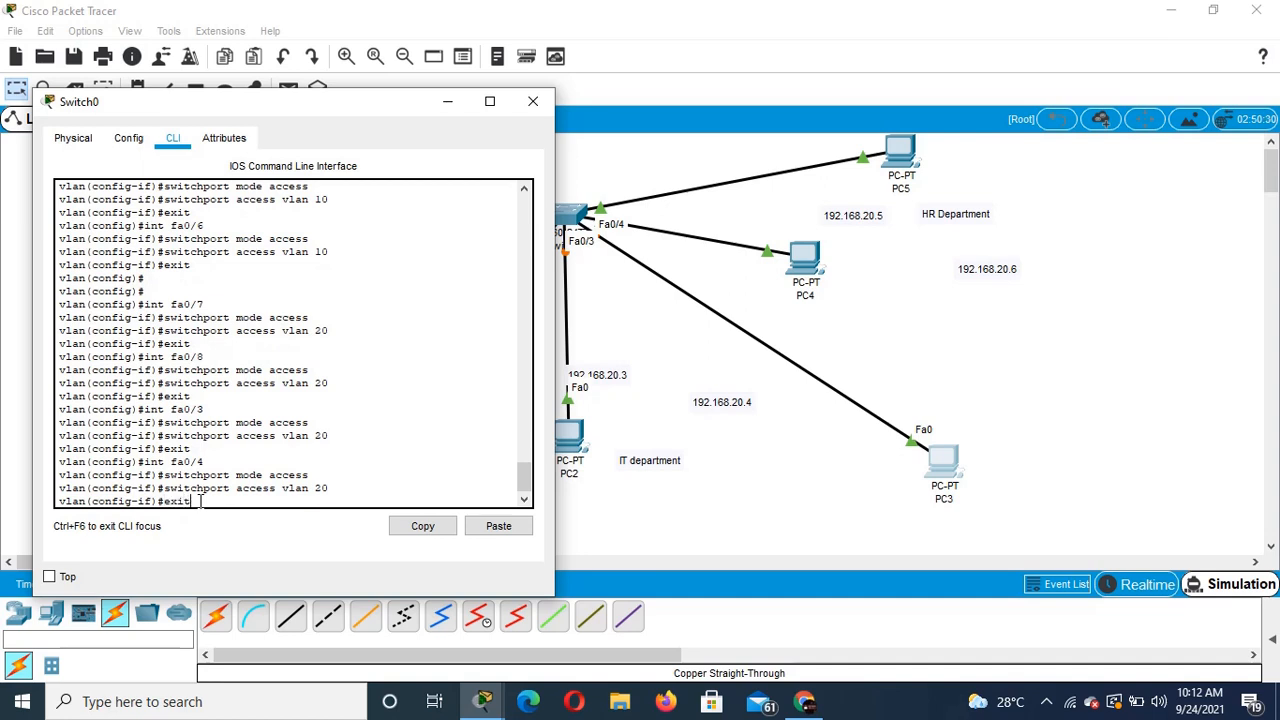
{"action": "key", "text": "Return"}
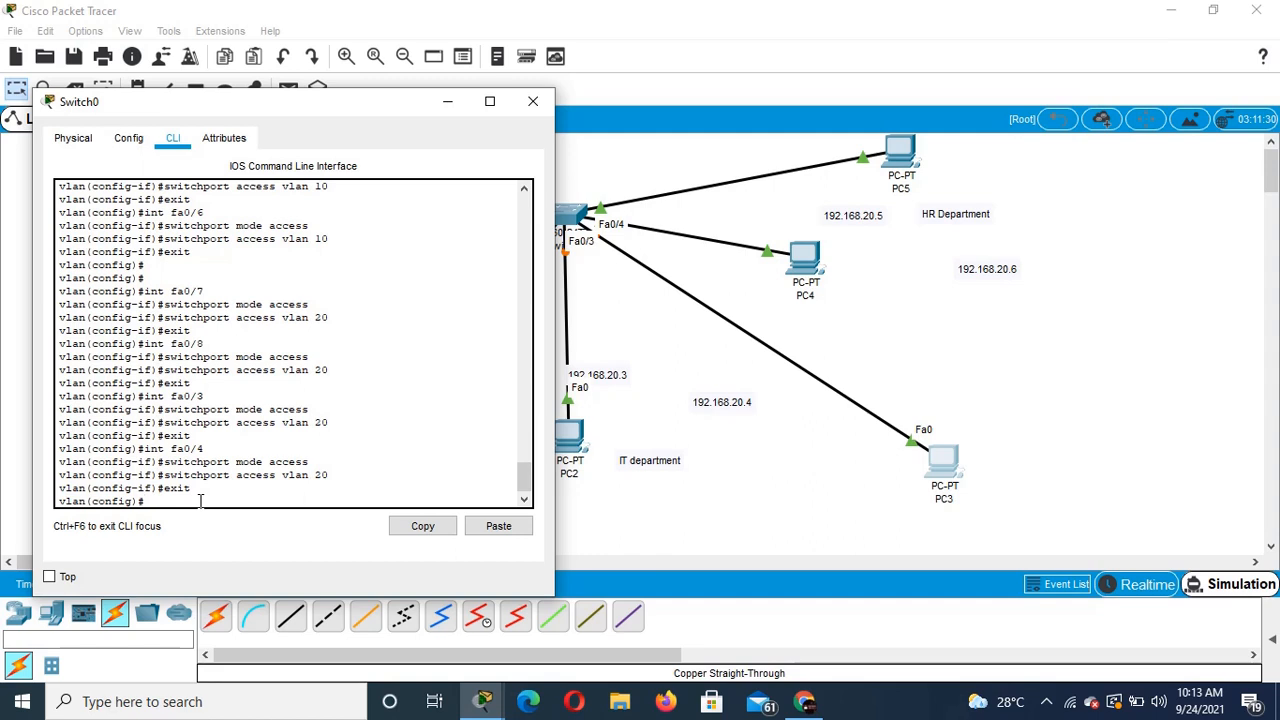
Step: With int fa0 written at the prompt, move PC4 to the upper left of the switch and return to the Switch0 command line
{"action": "type", "text": "int"}
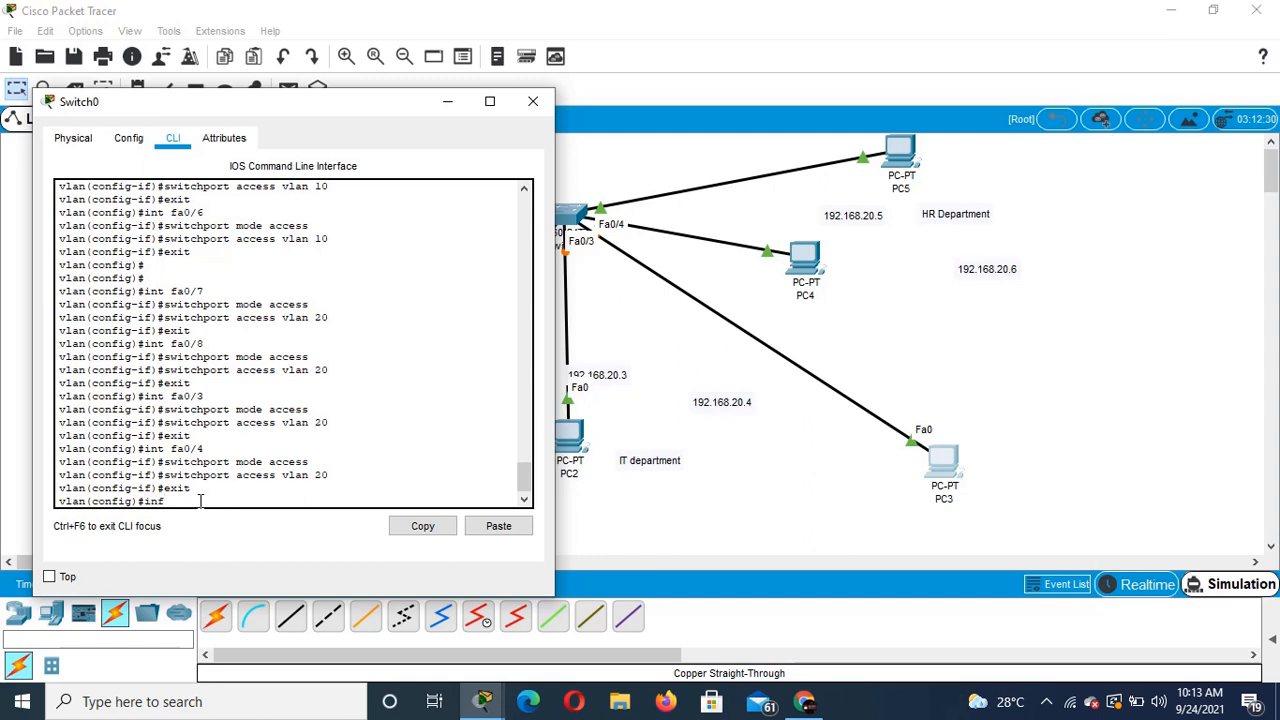
{"action": "type", "text": " fa0"}
{"action": "left_click", "coordinate": [450, 103]}
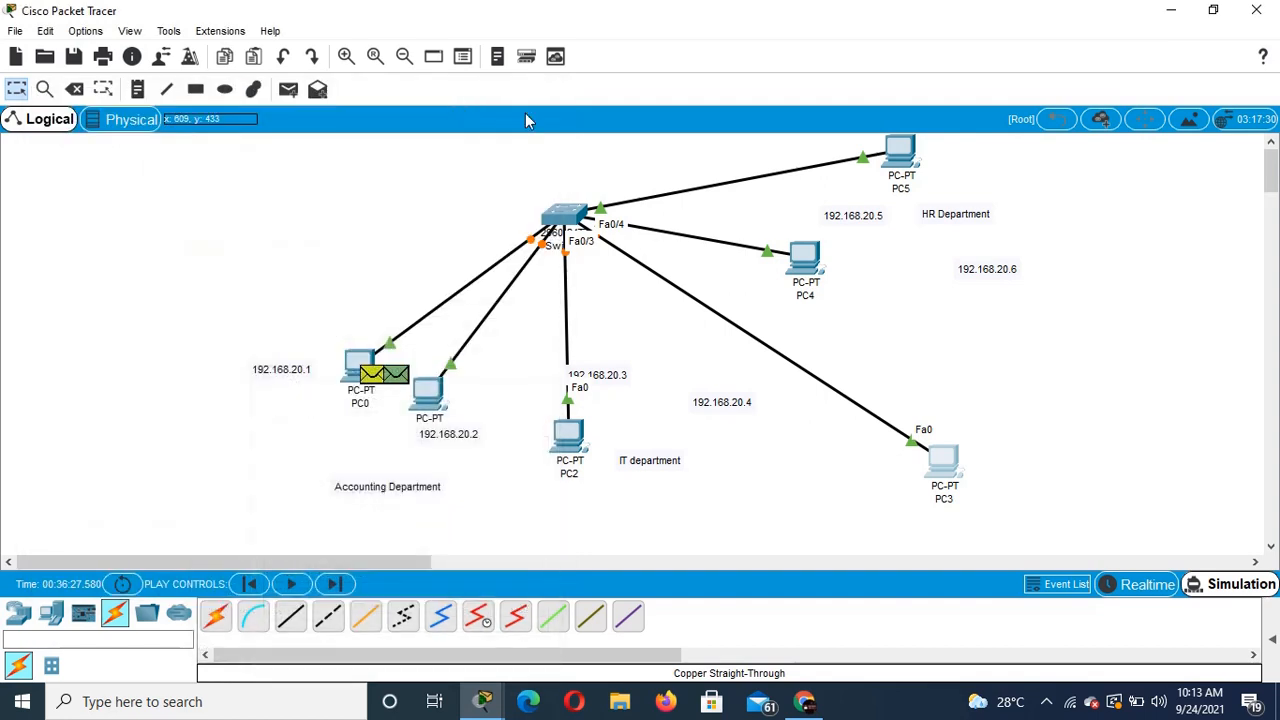
{"action": "left_click_drag", "start_coordinate": [830, 268], "coordinate": [997, 354]}
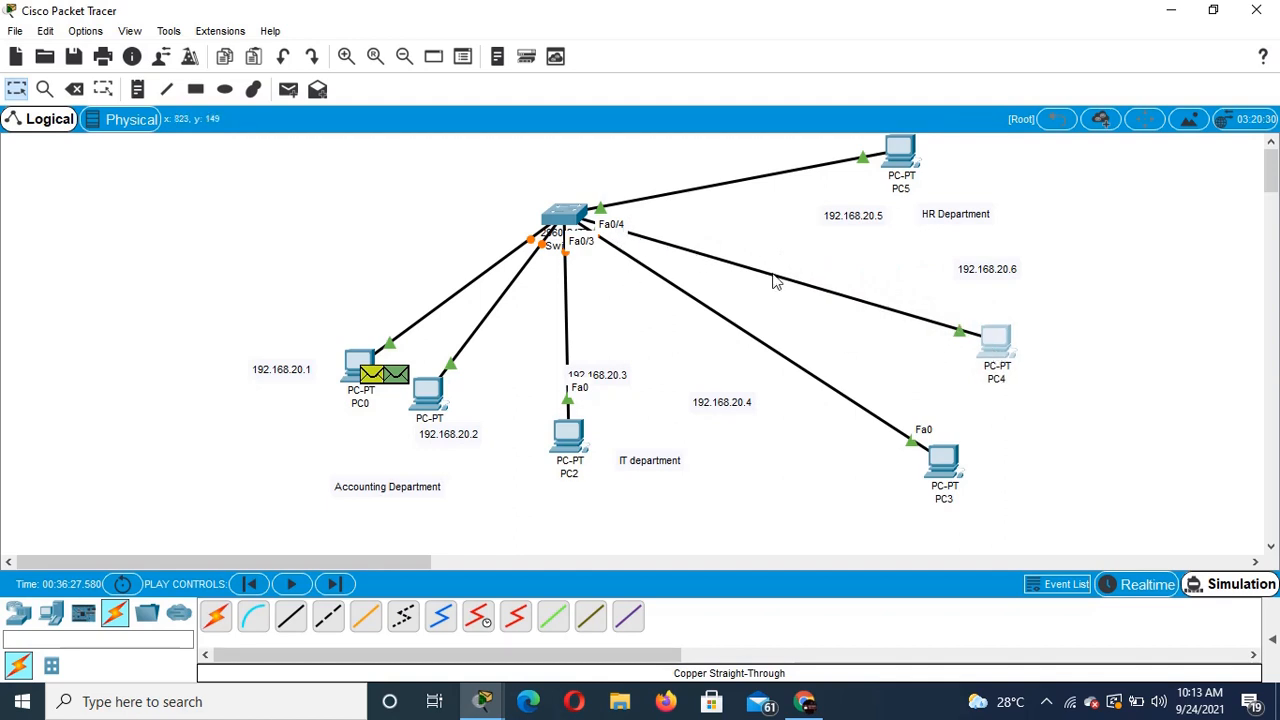
{"action": "left_click_drag", "start_coordinate": [1013, 350], "coordinate": [500, 170]}
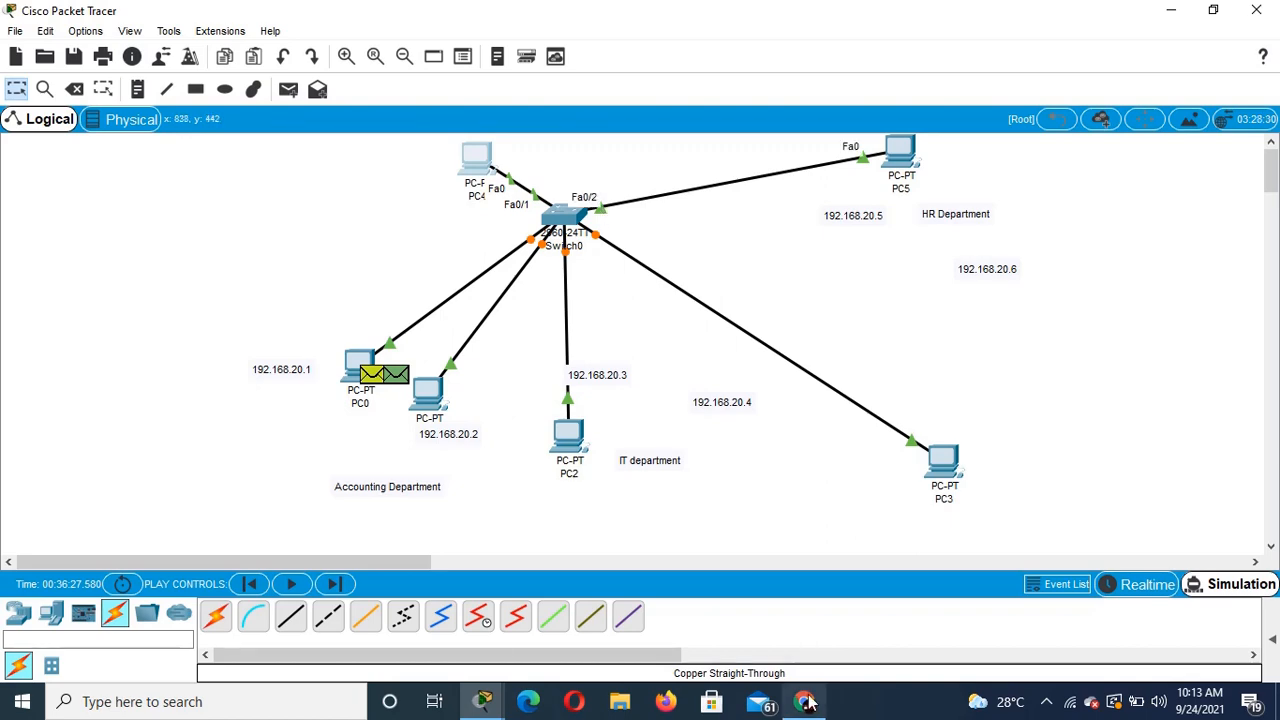
{"action": "mouse_move", "coordinate": [482, 701]}
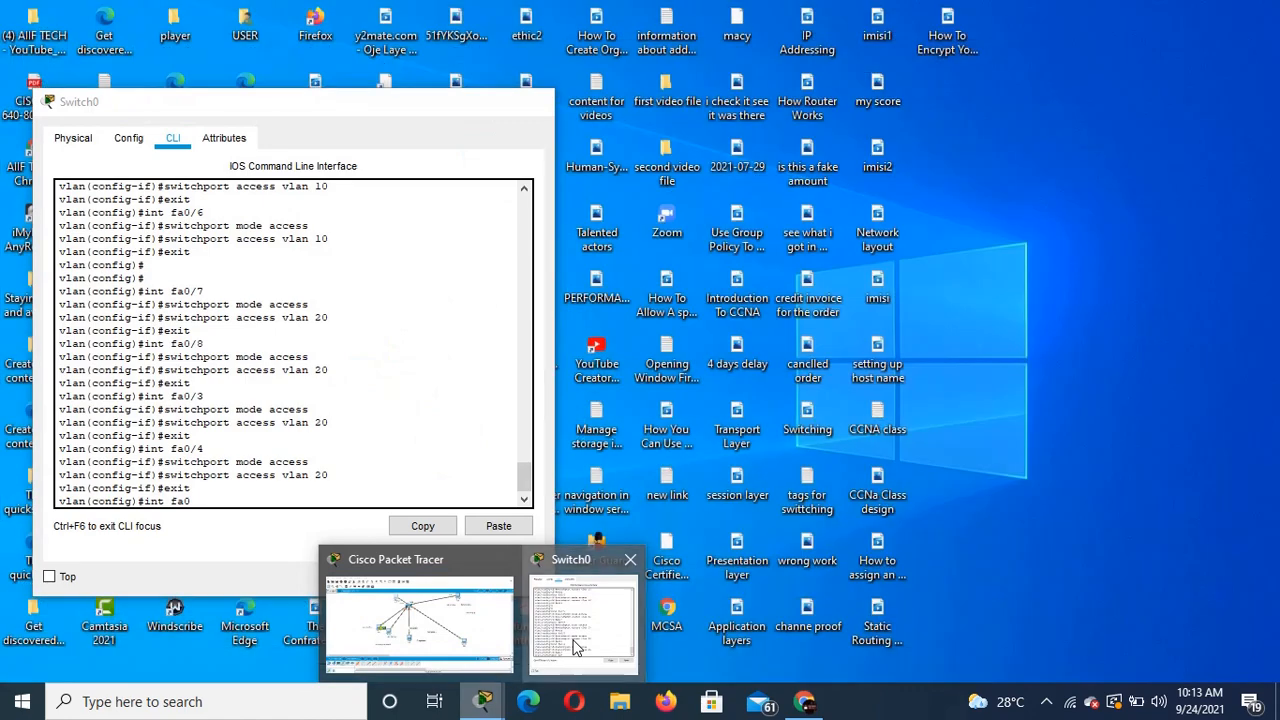
{"action": "left_click", "coordinate": [575, 648]}
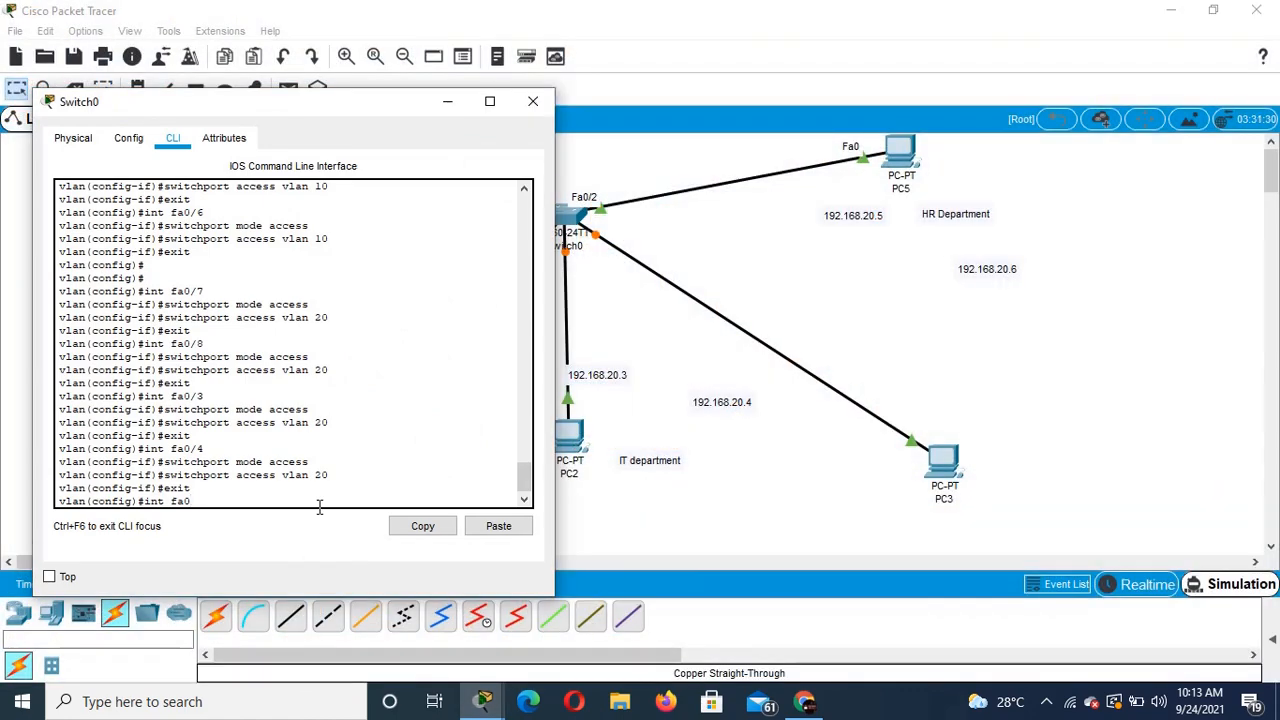
Step: Configure port fa0/1 as an access port in VLAN 30 and exit its interface configuration
{"action": "type", "text": "1"}
{"action": "key", "text": "Return"}
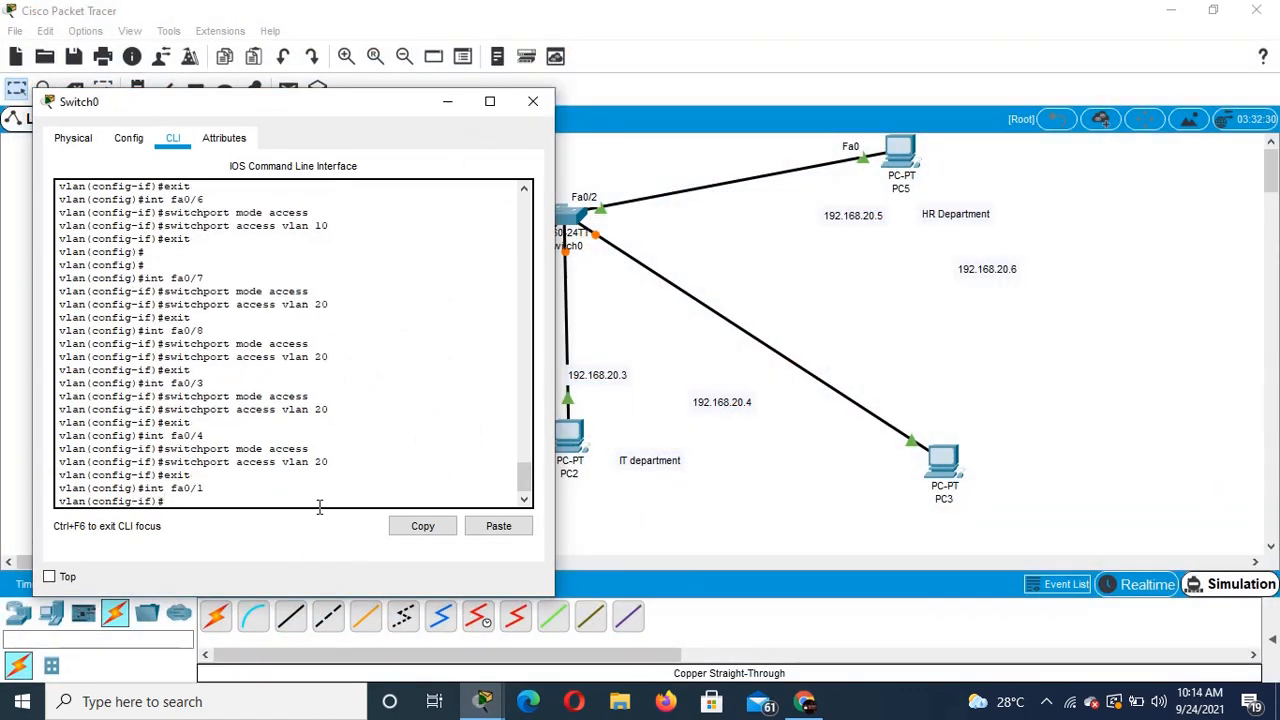
{"action": "type", "text": "switchport mode acc"}
{"action": "type", "text": "ess"}
{"action": "key", "text": "Return"}
{"action": "type", "text": "switchport"}
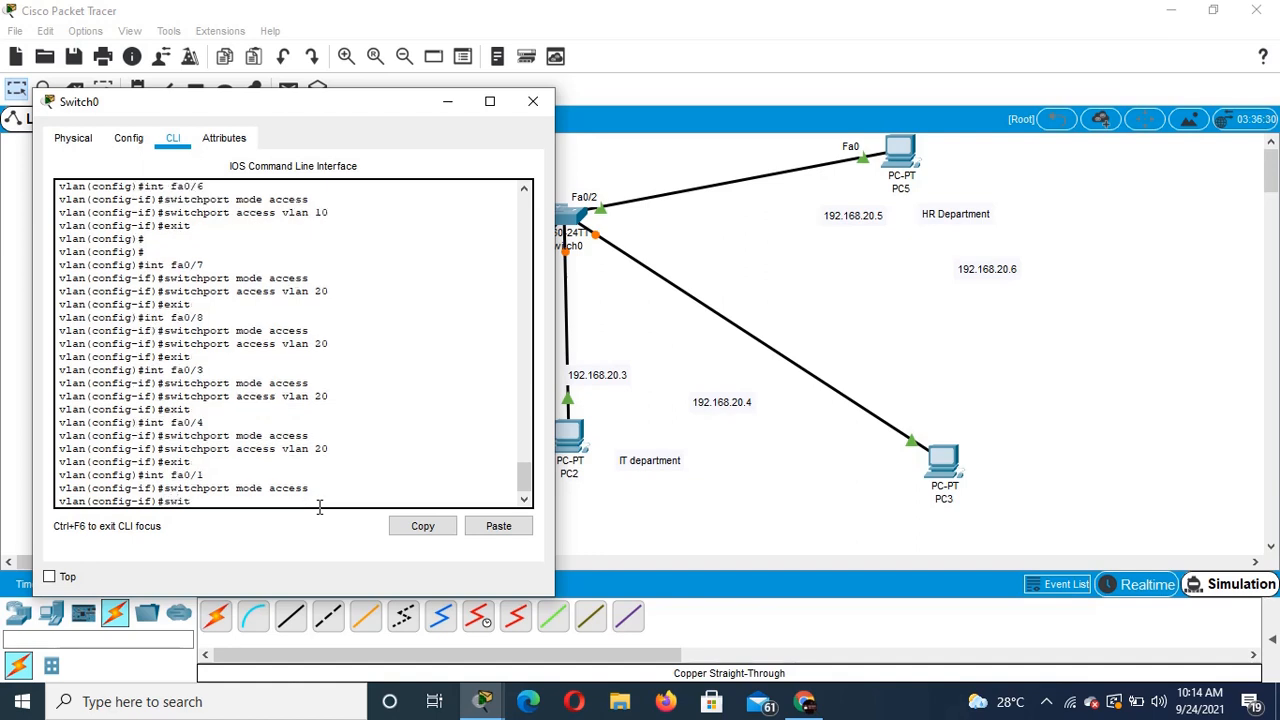
{"action": "type", "text": " access vlan"}
{"action": "type", "text": "30"}
{"action": "key", "text": "Return"}
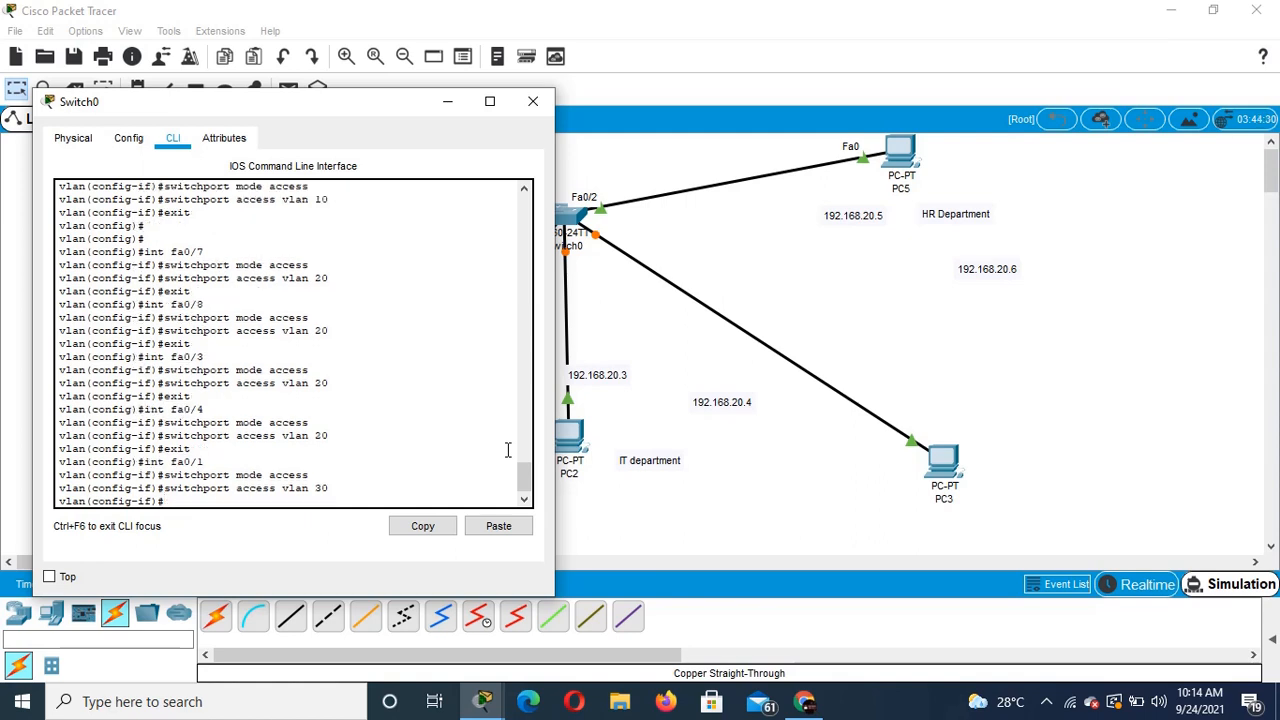
{"action": "type", "text": "exit"}
{"action": "key", "text": "Return"}
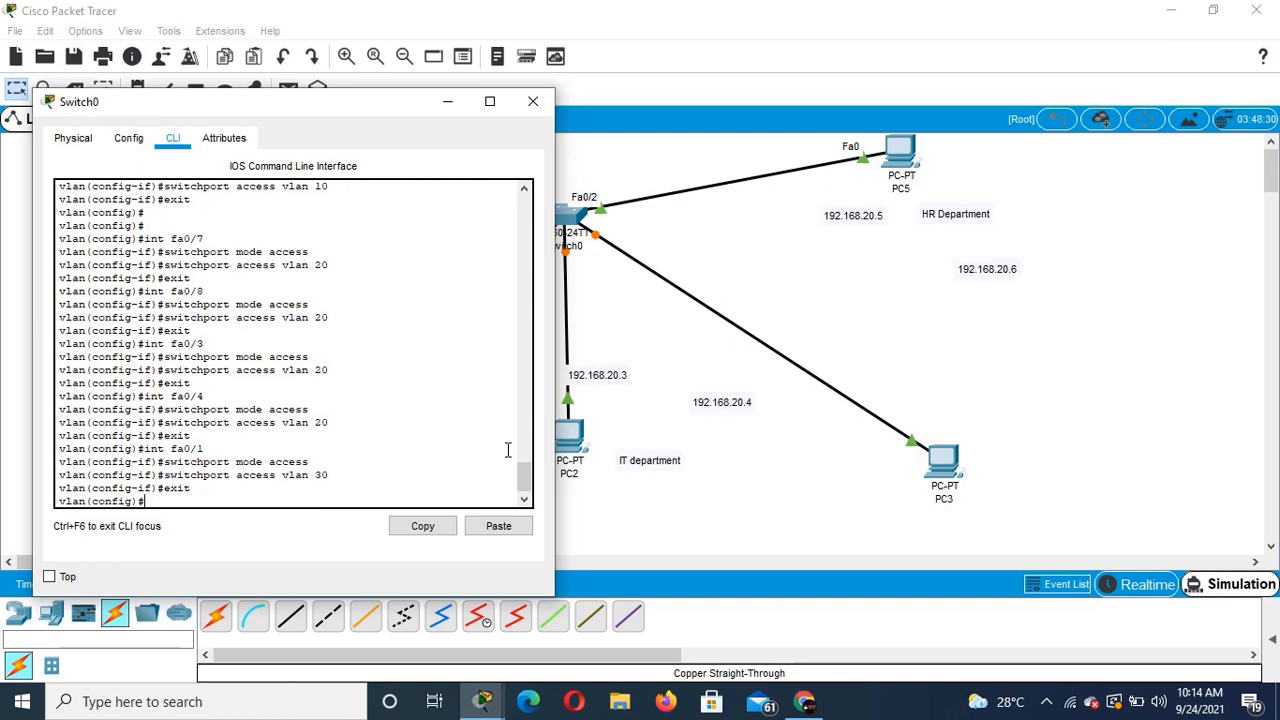
Step: Configure port fa0/2 as an access port in VLAN 30 and exit its interface configuration
{"action": "type", "text": "int fa0/2"}
{"action": "key", "text": "Return"}
{"action": "type", "text": "swi"}
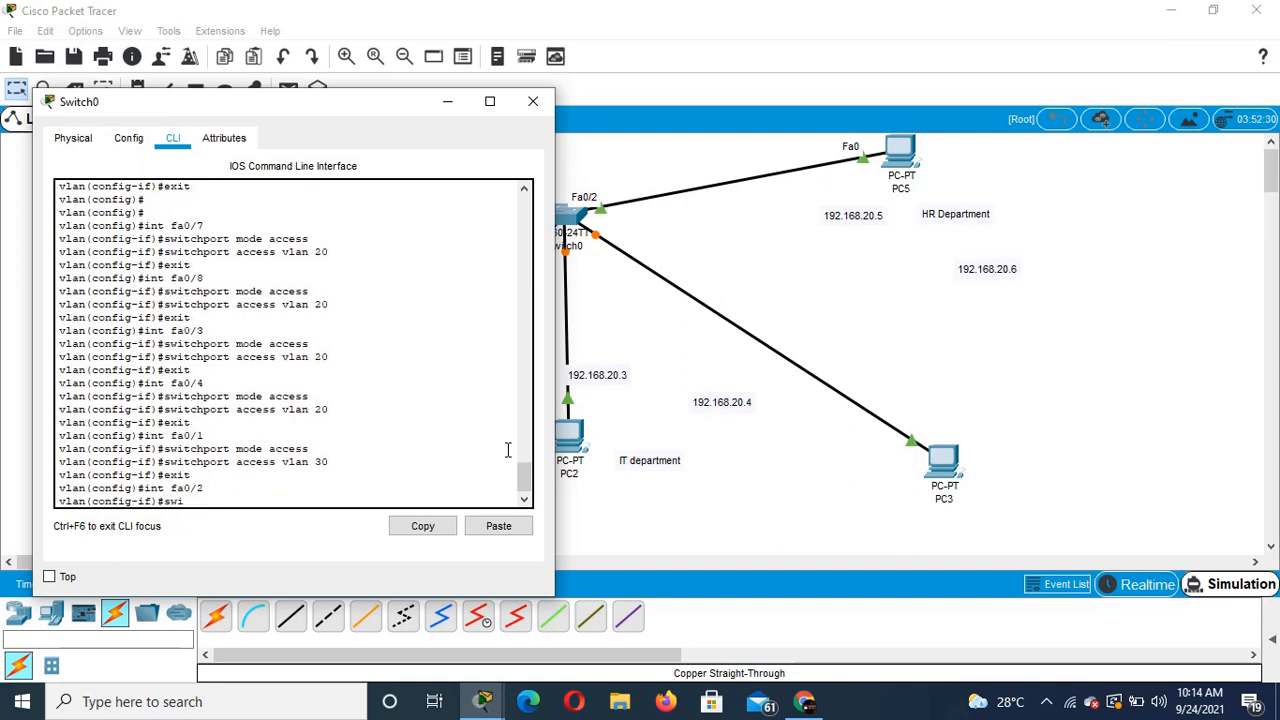
{"action": "type", "text": "tchport mode access"}
{"action": "key", "text": "Return"}
{"action": "type", "text": "switc"}
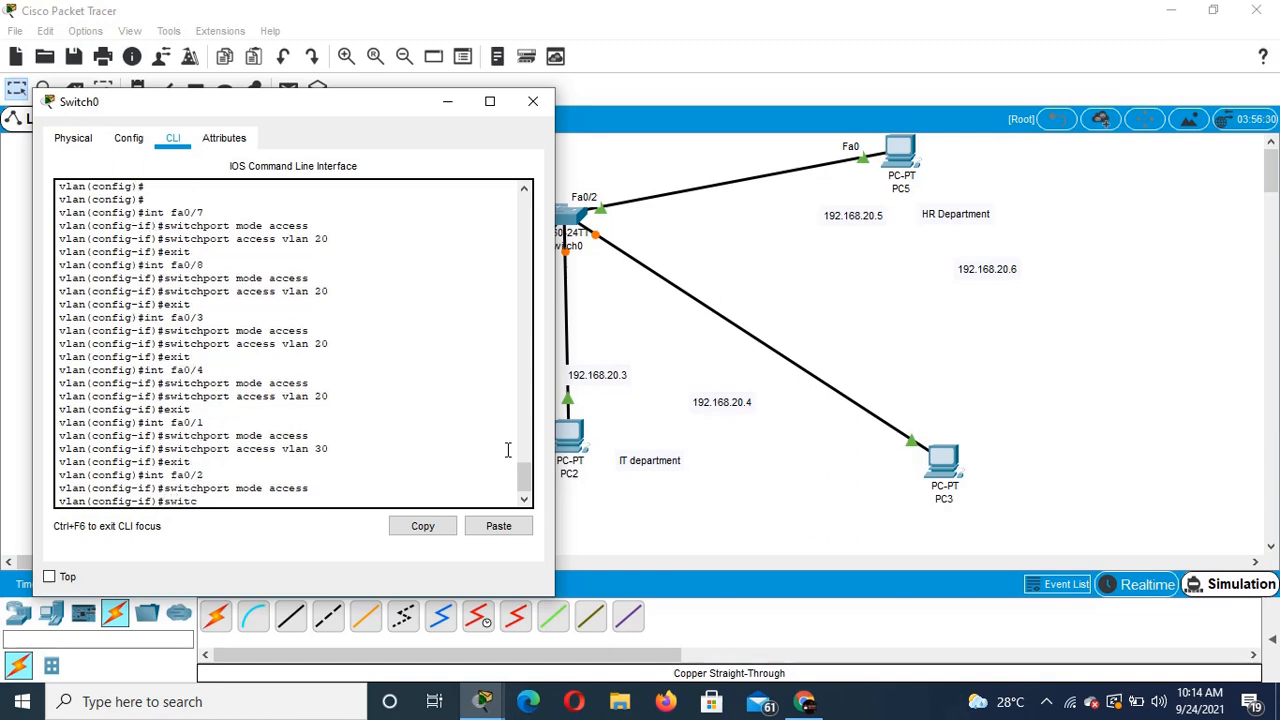
{"action": "type", "text": "hport access vlan 30"}
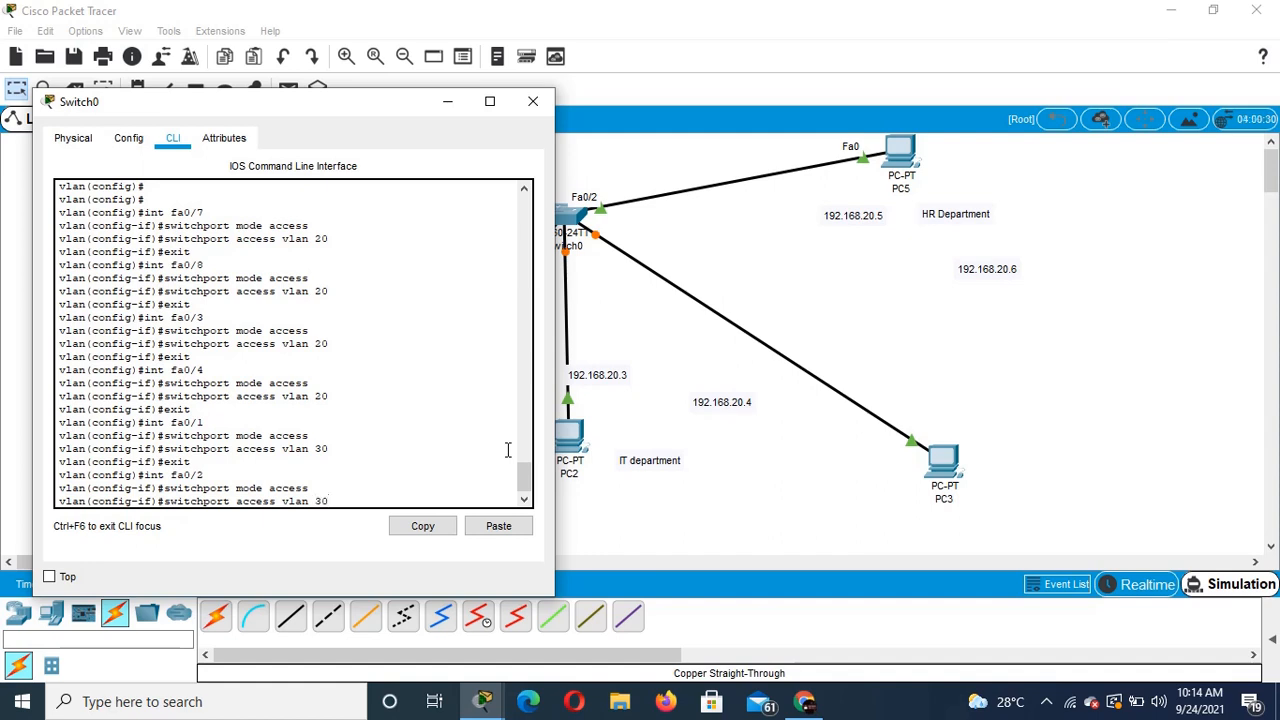
{"action": "key", "text": "Return"}
{"action": "type", "text": "exit"}
{"action": "key", "text": "Return"}
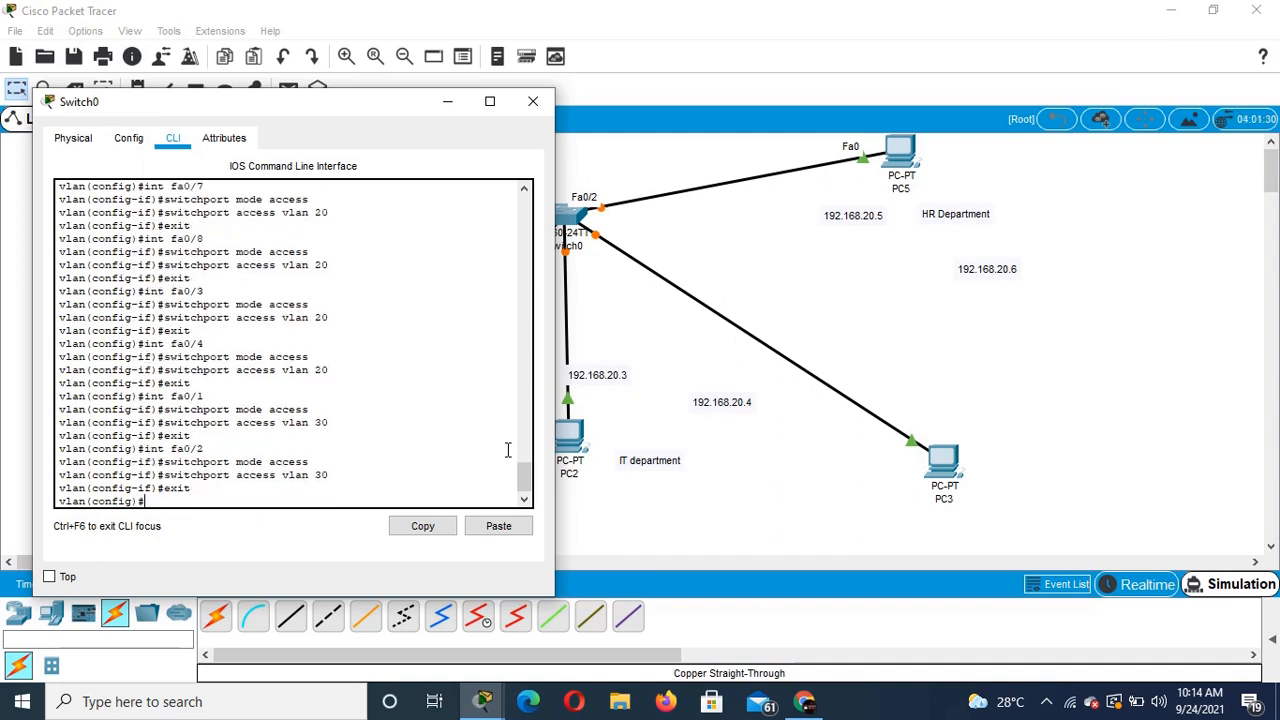
Step: Save the switch configuration with do wr and exit out of the console session
{"action": "key", "text": "Return"}
{"action": "key", "text": "Return"}
{"action": "key", "text": "Return"}
{"action": "key", "text": "Return"}
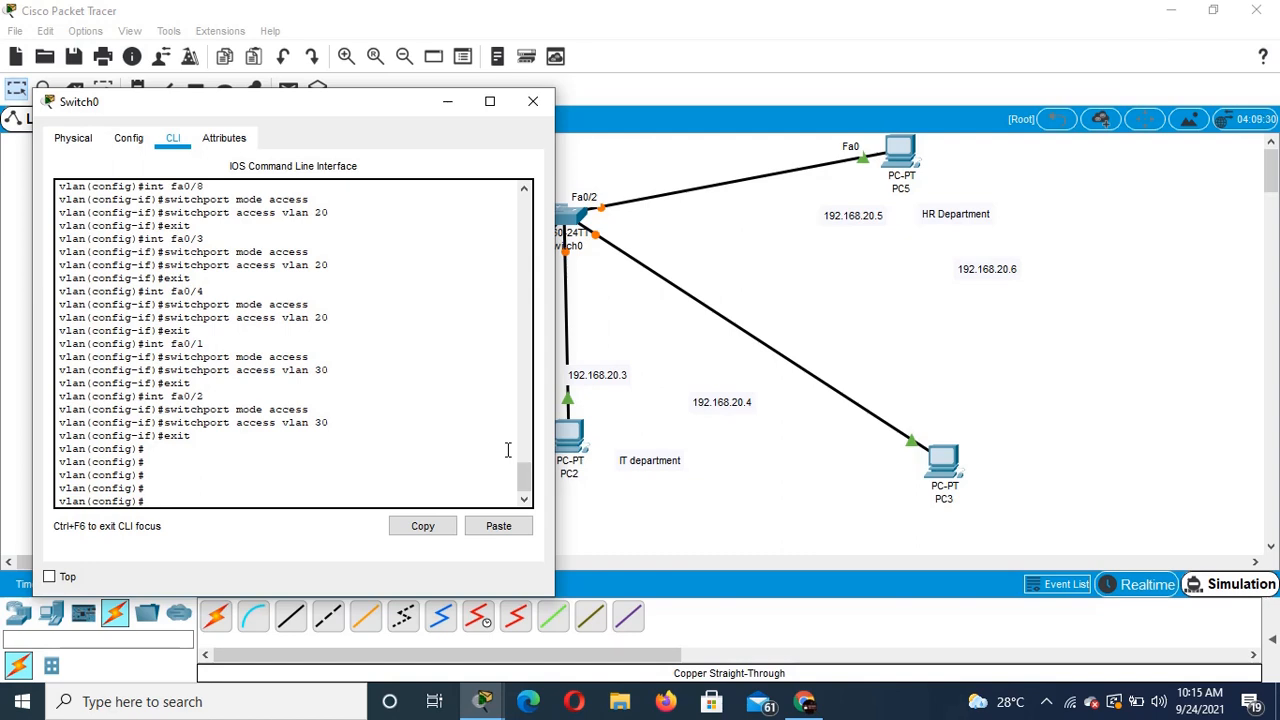
{"action": "type", "text": "do wr"}
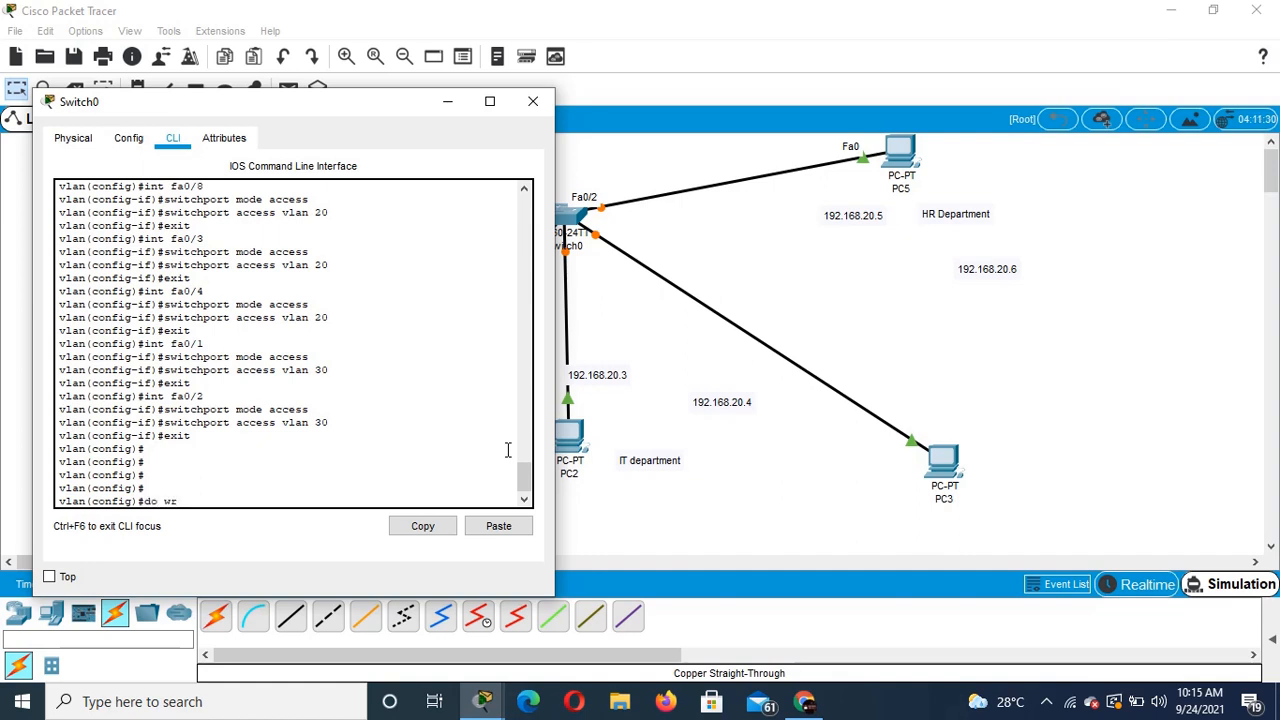
{"action": "key", "text": "Return"}
{"action": "type", "text": "exit"}
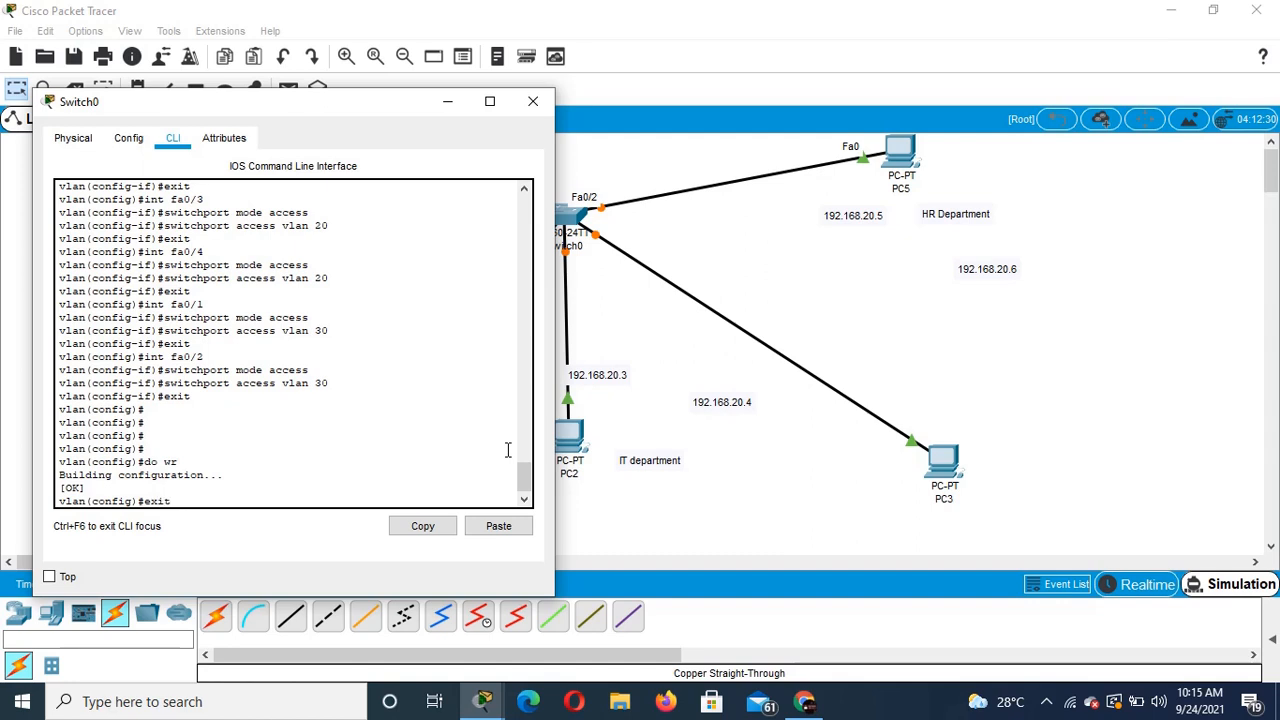
{"action": "key", "text": "Return"}
{"action": "type", "text": "exit"}
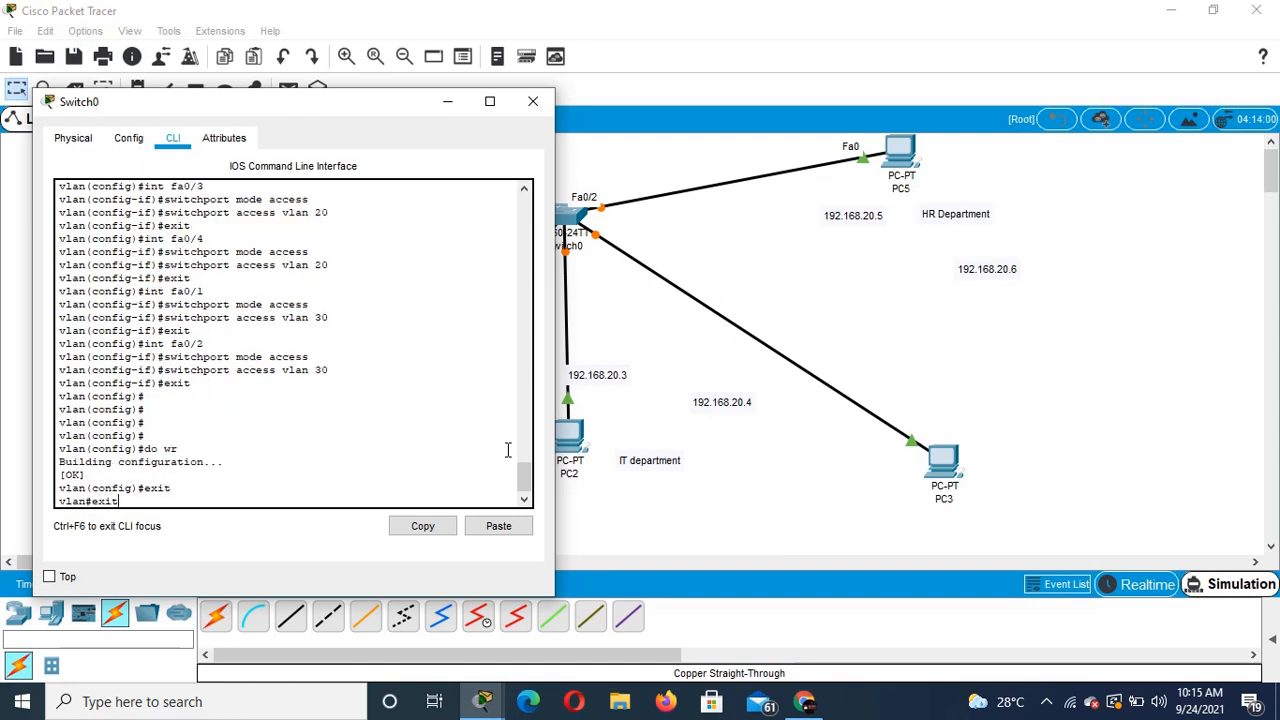
{"action": "key", "text": "Return"}
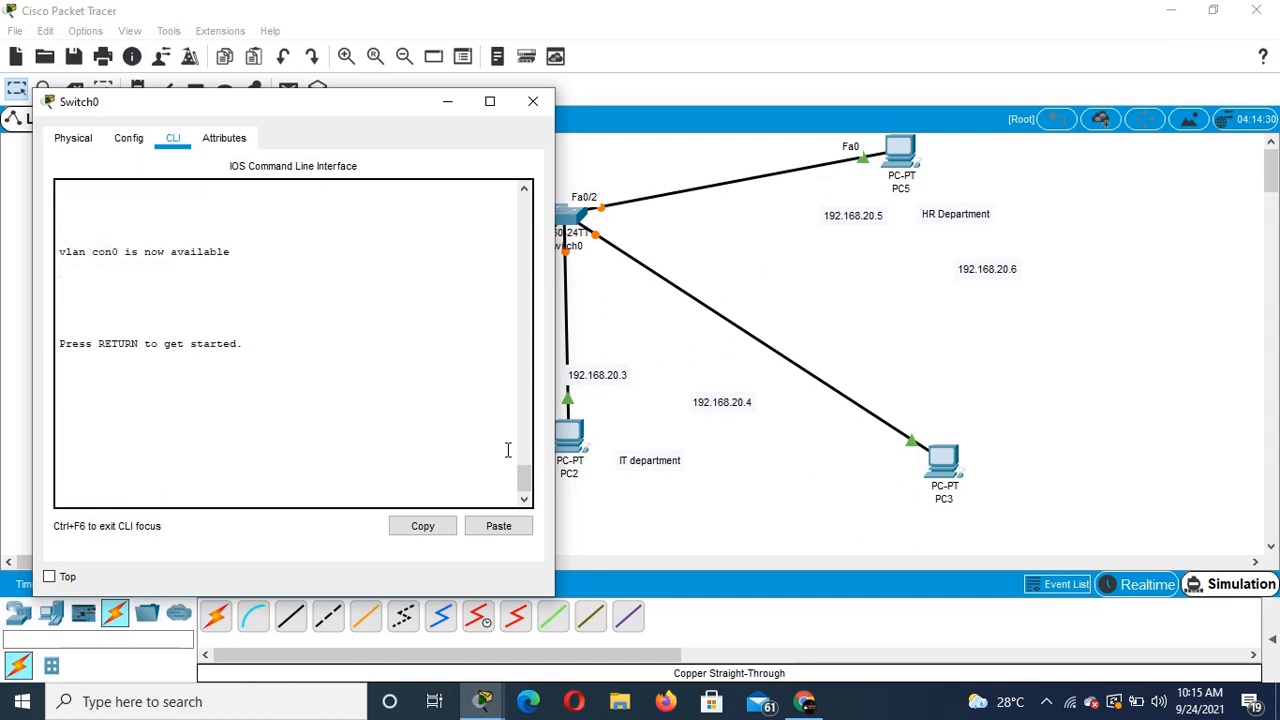
Step: Start a new console session, enter privileged mode with enable, and run show vlan
{"action": "key", "text": "Return"}
{"action": "key", "text": "Return"}
{"action": "type", "text": "enable"}
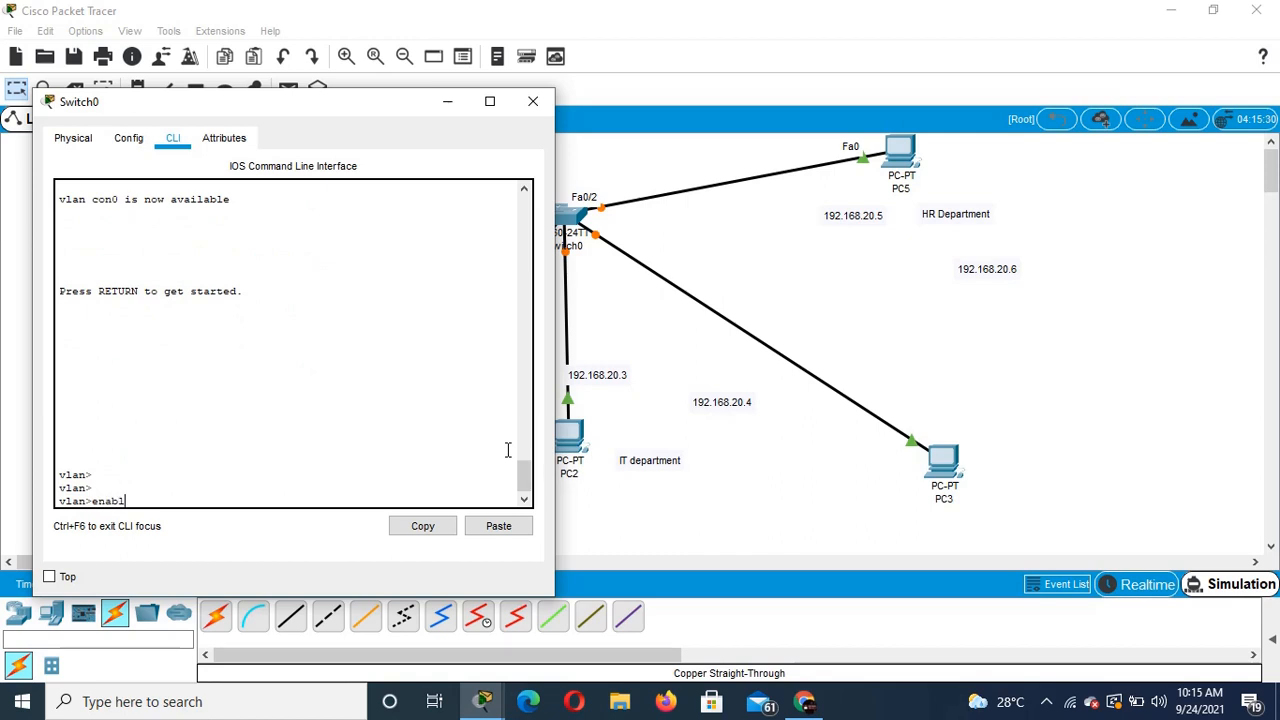
{"action": "key", "text": "Return"}
{"action": "type", "text": "show"}
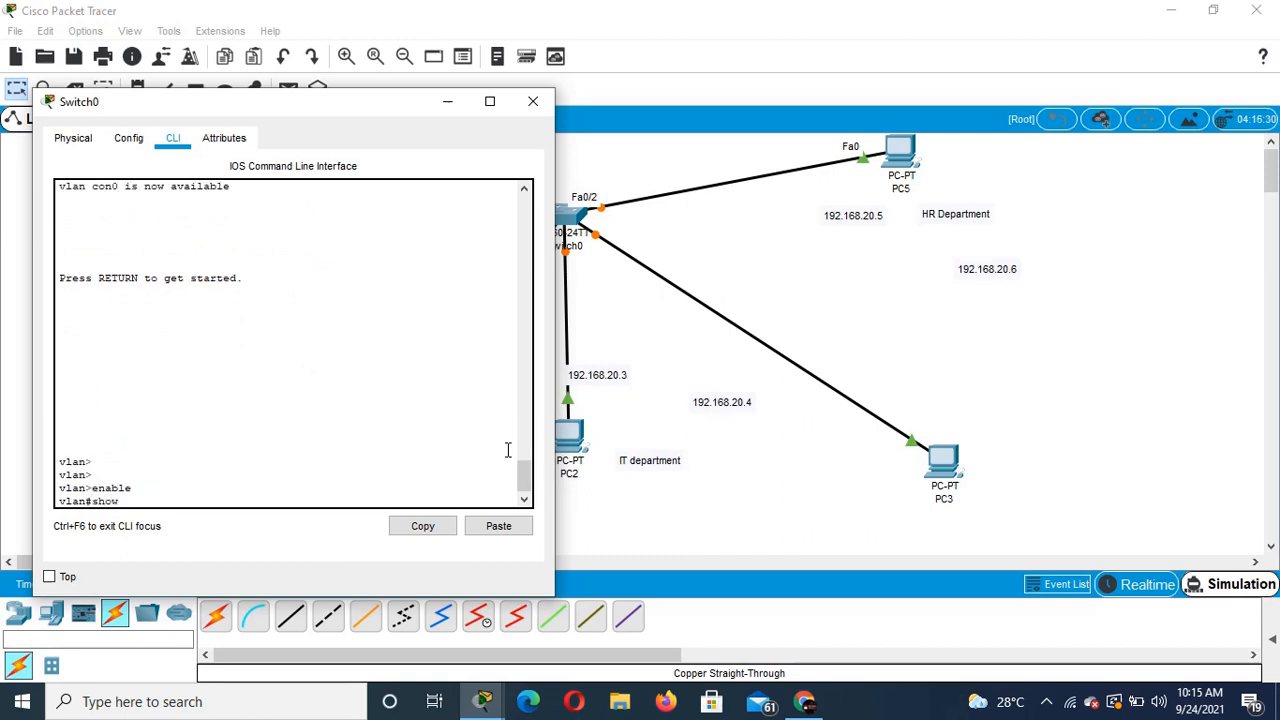
{"action": "type", "text": " vlan"}
{"action": "key", "text": "Return"}
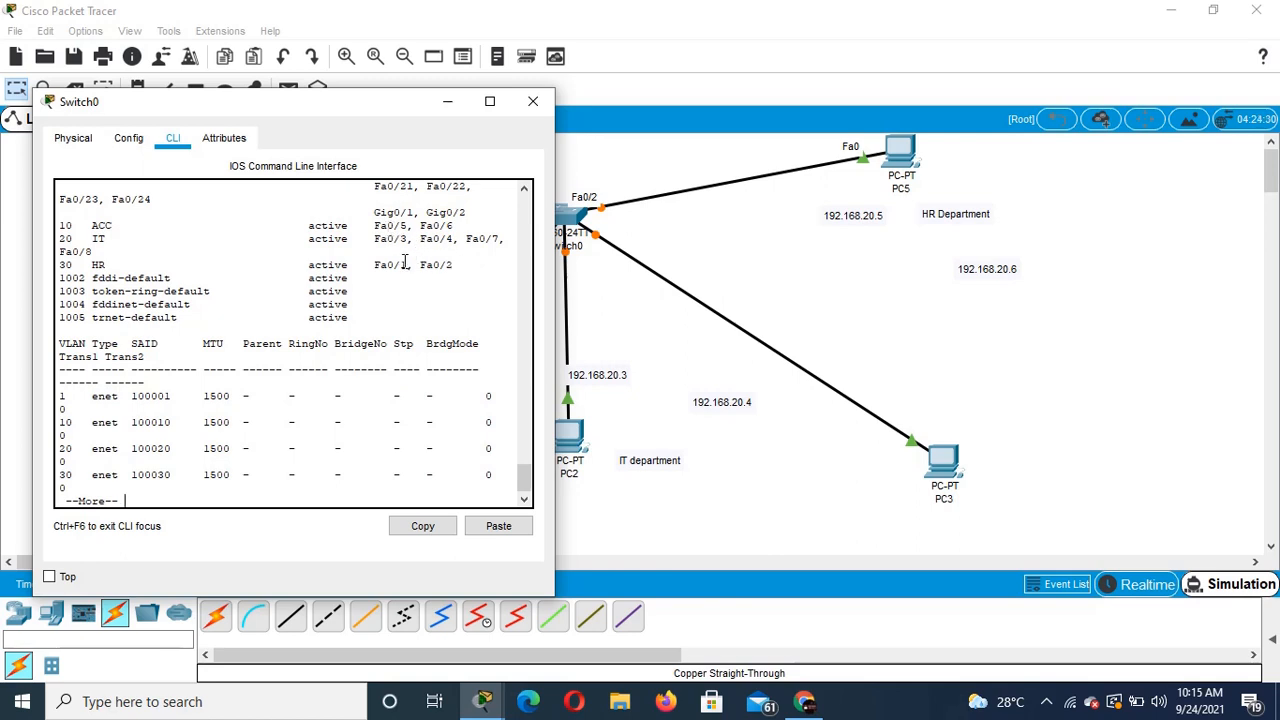
Step: Highlight in turn the ports listed for the HR, IT and ACC VLANs to check their assignments
{"action": "left_click_drag", "start_coordinate": [440, 265], "coordinate": [372, 265]}
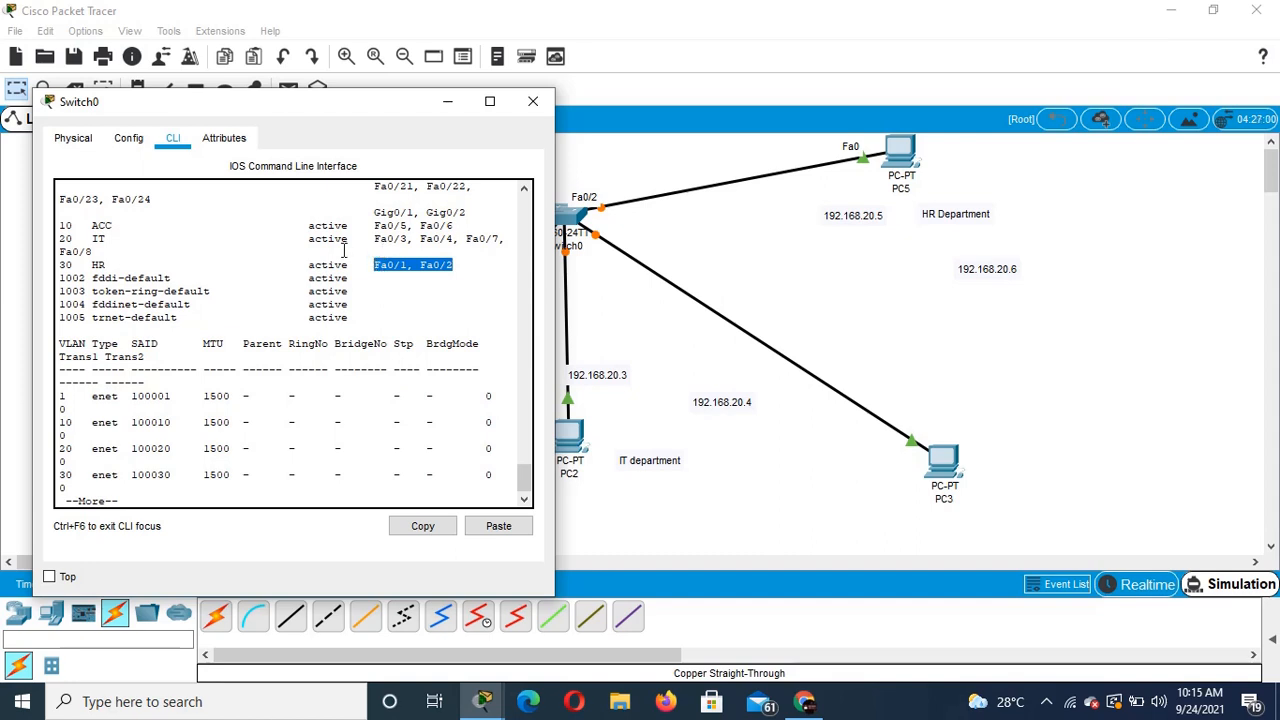
{"action": "left_click", "coordinate": [373, 241]}
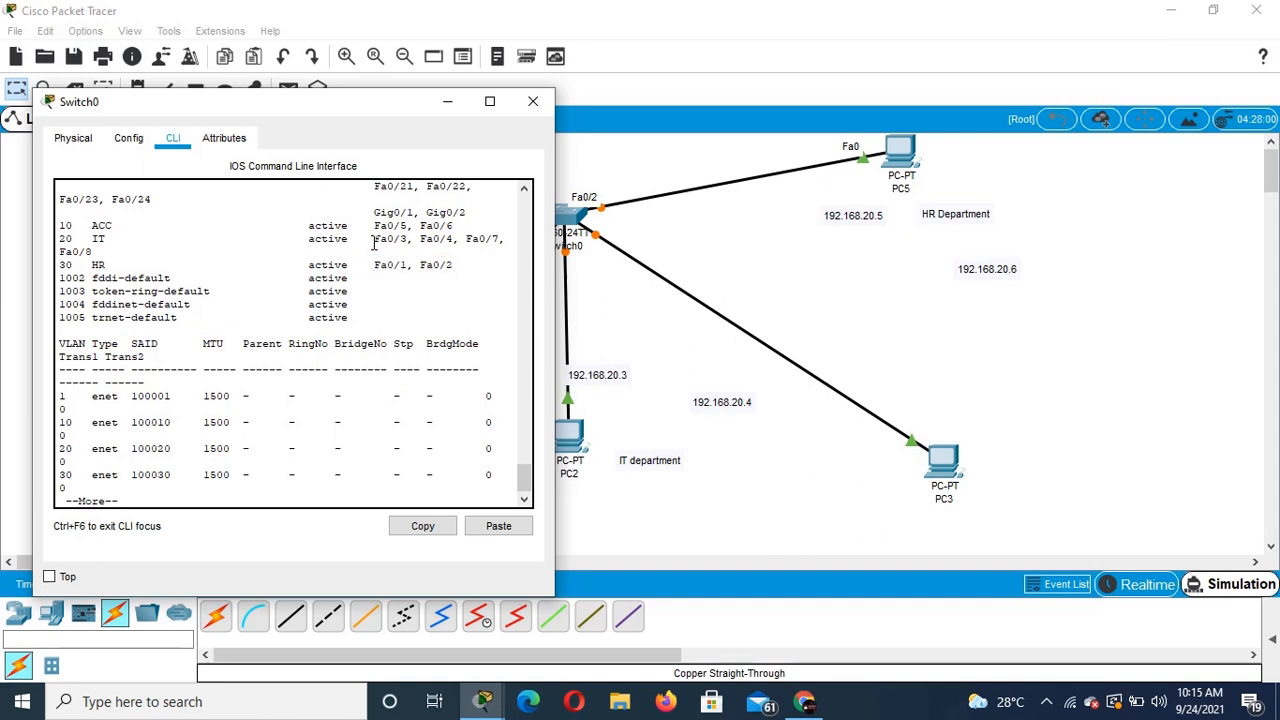
{"action": "left_click_drag", "start_coordinate": [373, 241], "coordinate": [465, 250]}
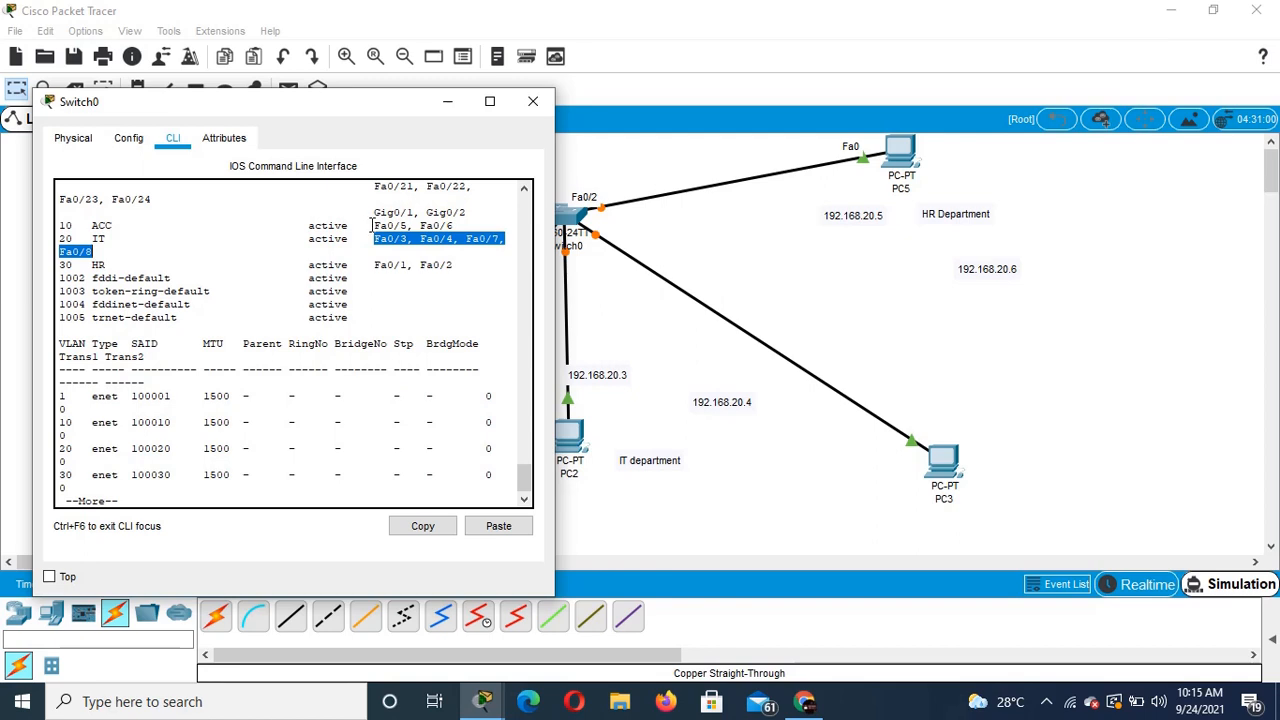
{"action": "left_click_drag", "start_coordinate": [373, 226], "coordinate": [468, 226]}
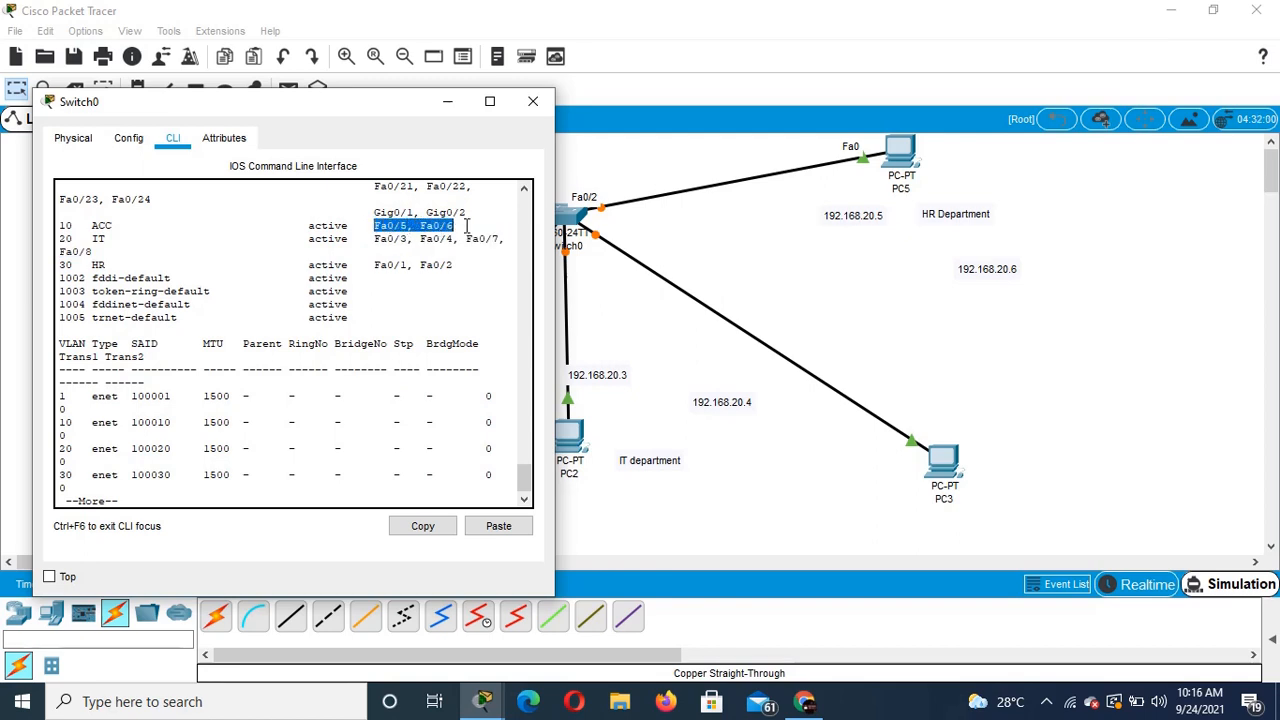
{"action": "left_click", "coordinate": [457, 265]}
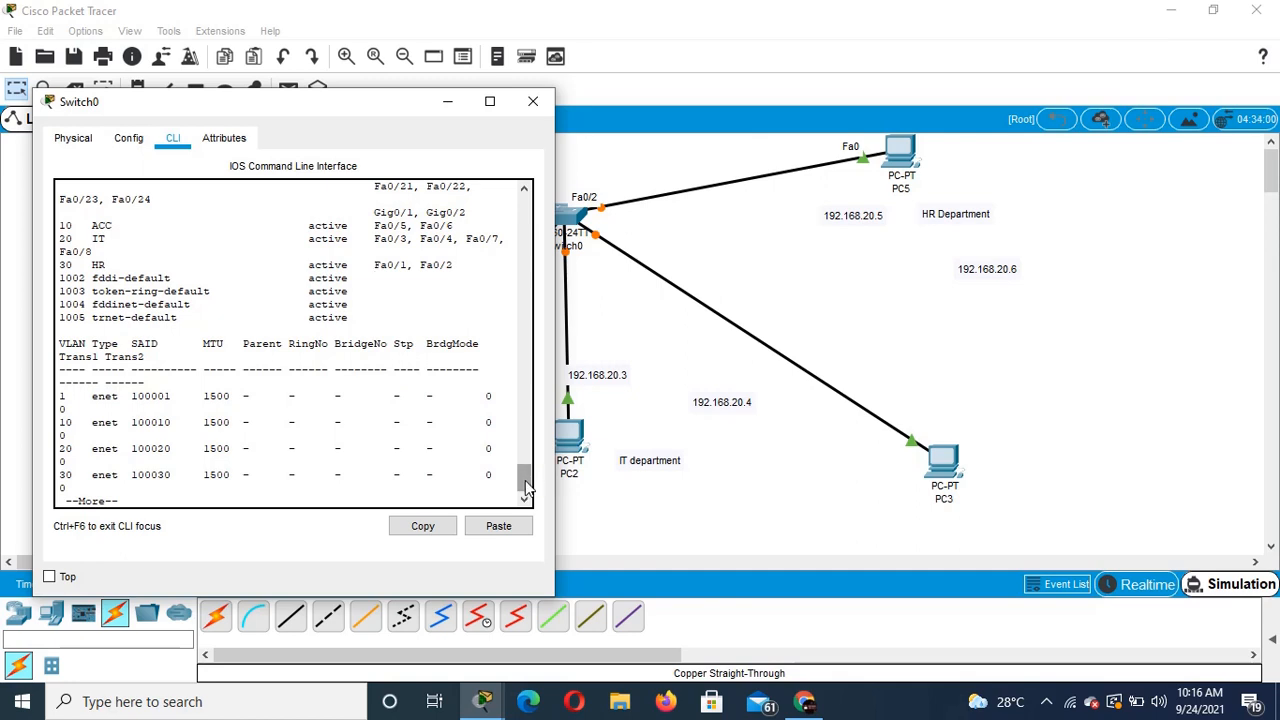
Step: Check the remaining VLAN output on the switch console and put the Switch0 window away
{"action": "left_click_drag", "start_coordinate": [525, 483], "coordinate": [524, 552]}
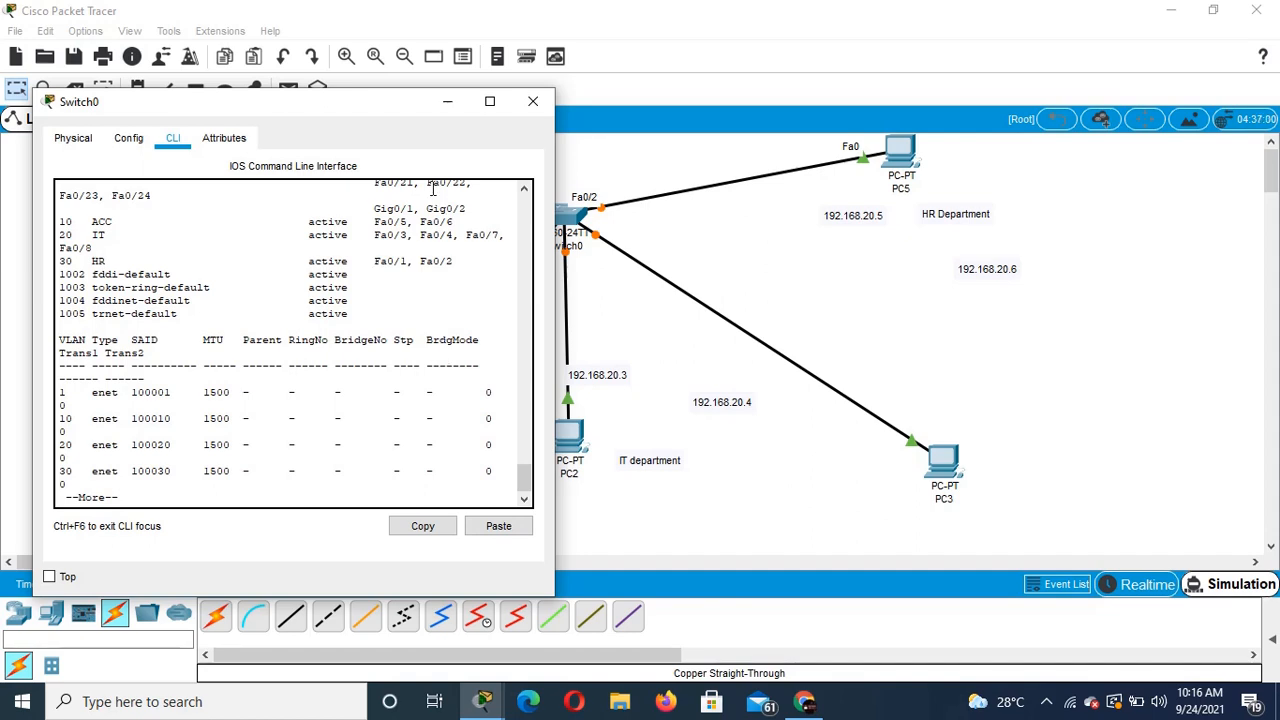
{"action": "left_click", "coordinate": [434, 112]}
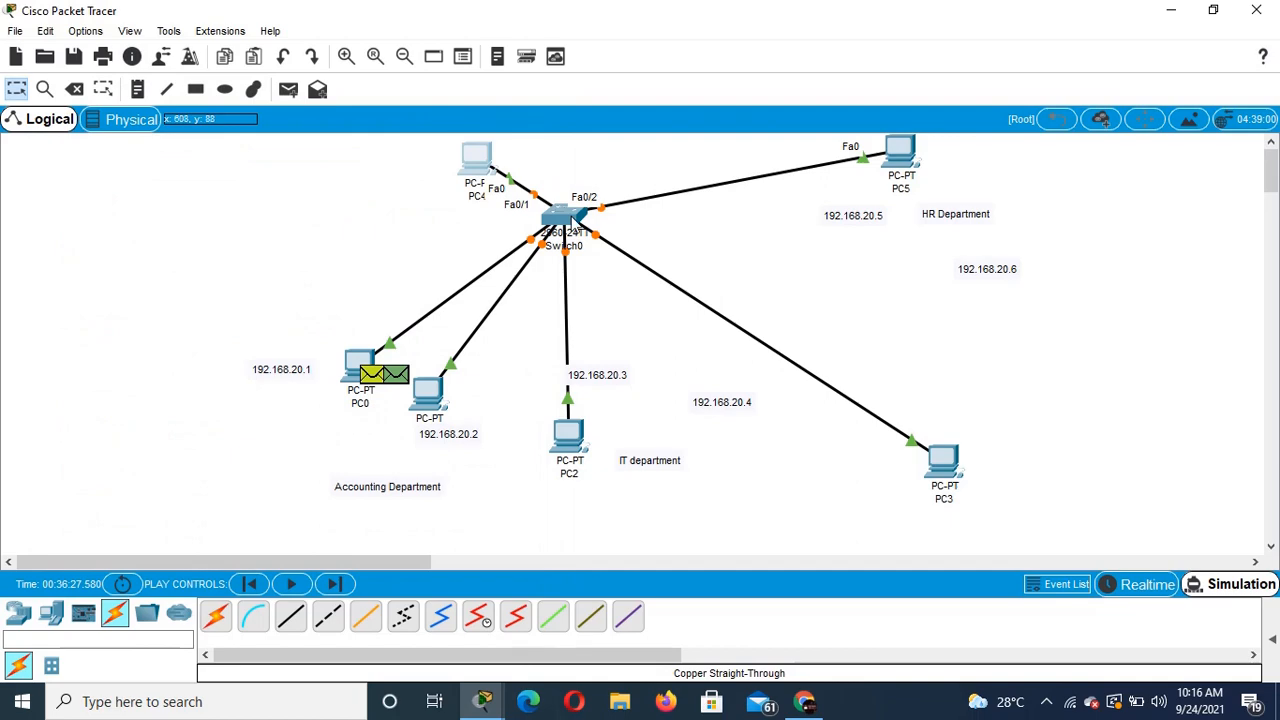
{"action": "mouse_move", "coordinate": [568, 214]}
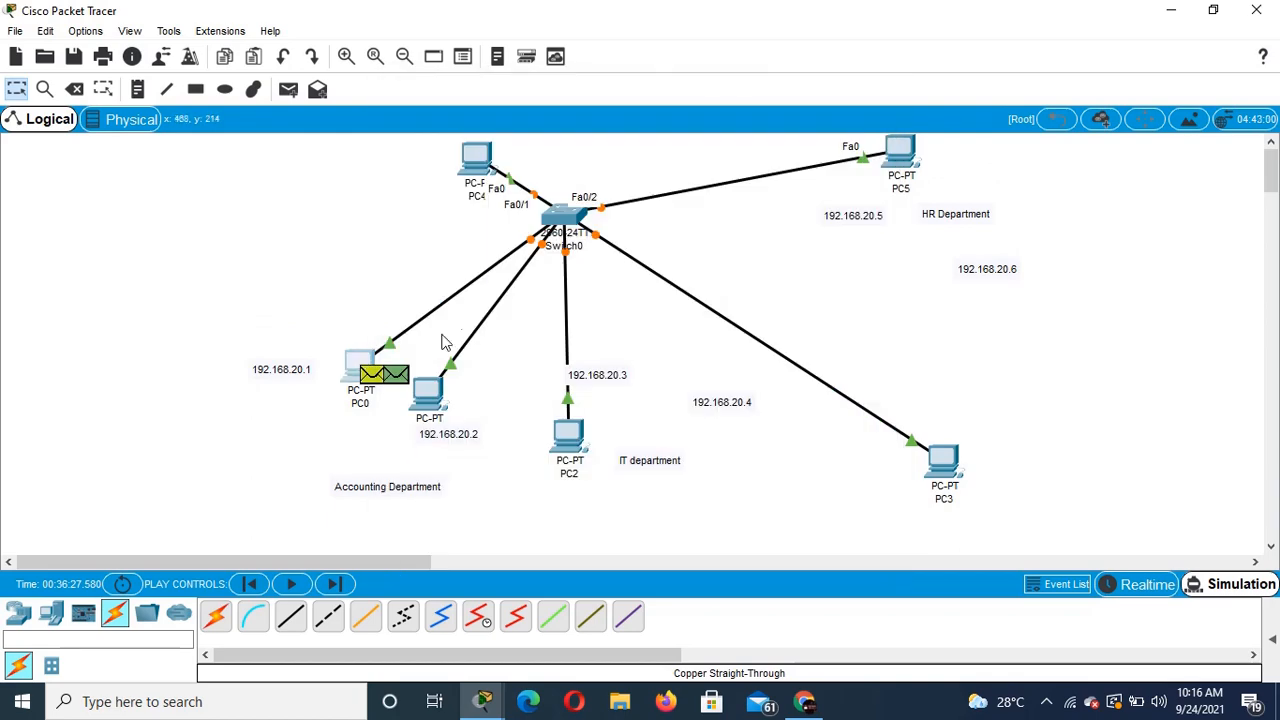
Step: Open the Command Prompt on PC0, ping 192.168.20.6 across VLANs, and put the PC0 window away
{"action": "left_click", "coordinate": [361, 362]}
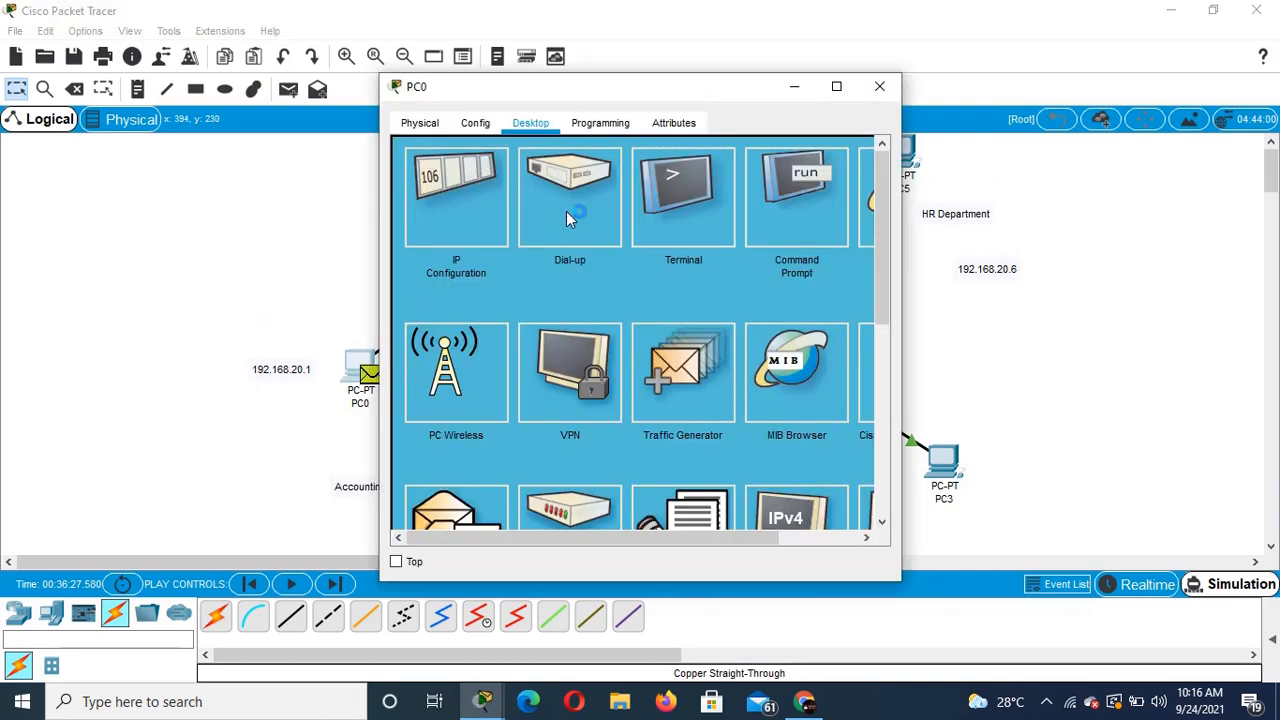
{"action": "left_click", "coordinate": [680, 204]}
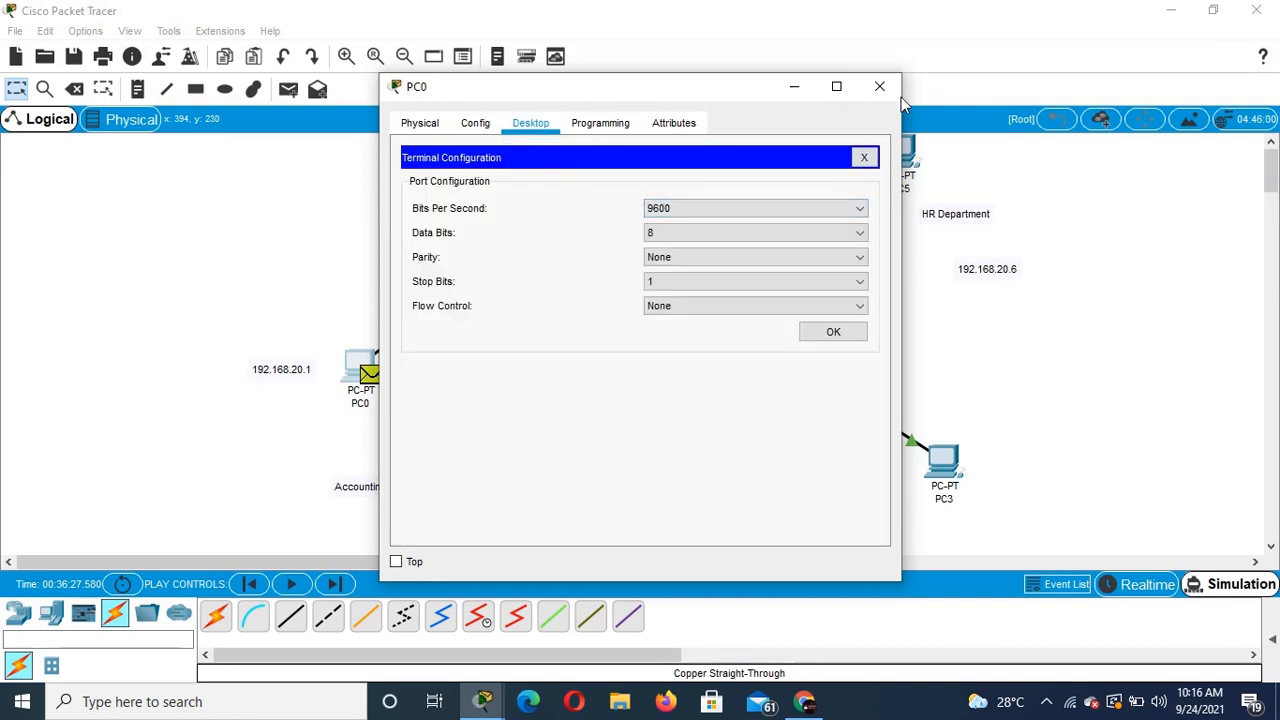
{"action": "left_click", "coordinate": [864, 157]}
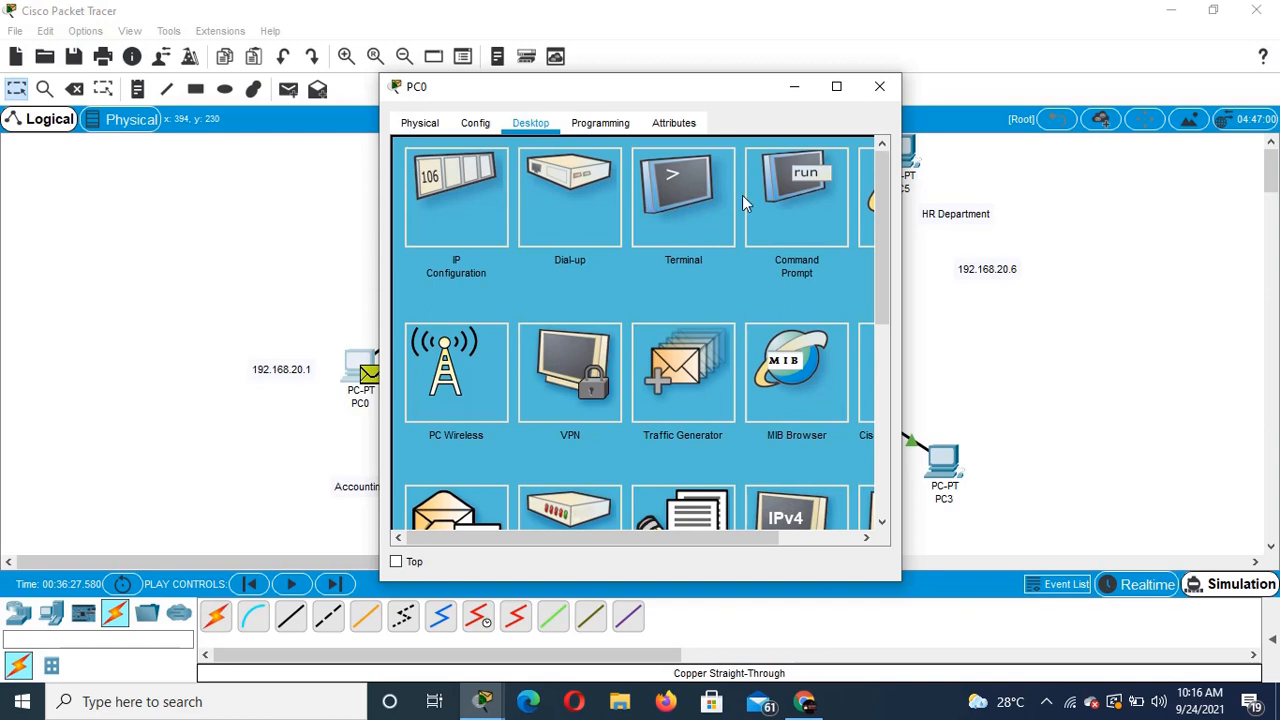
{"action": "left_click", "coordinate": [801, 199]}
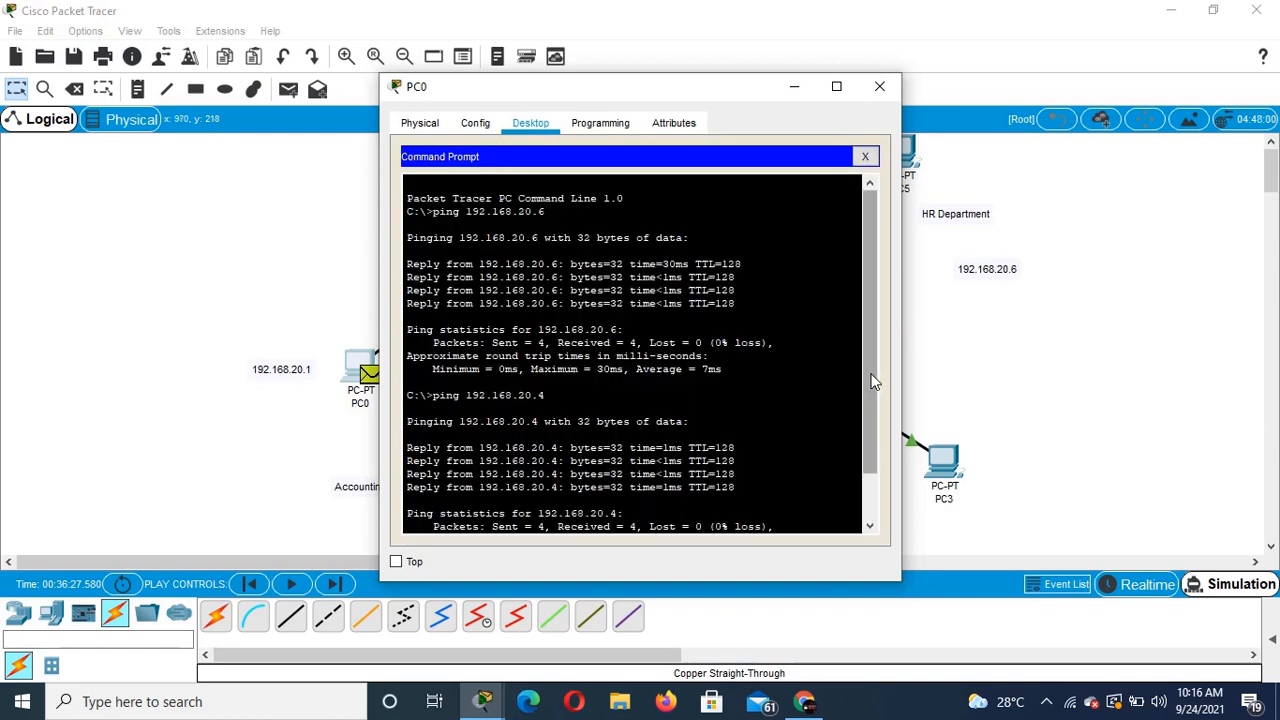
{"action": "left_click_drag", "start_coordinate": [872, 381], "coordinate": [877, 439]}
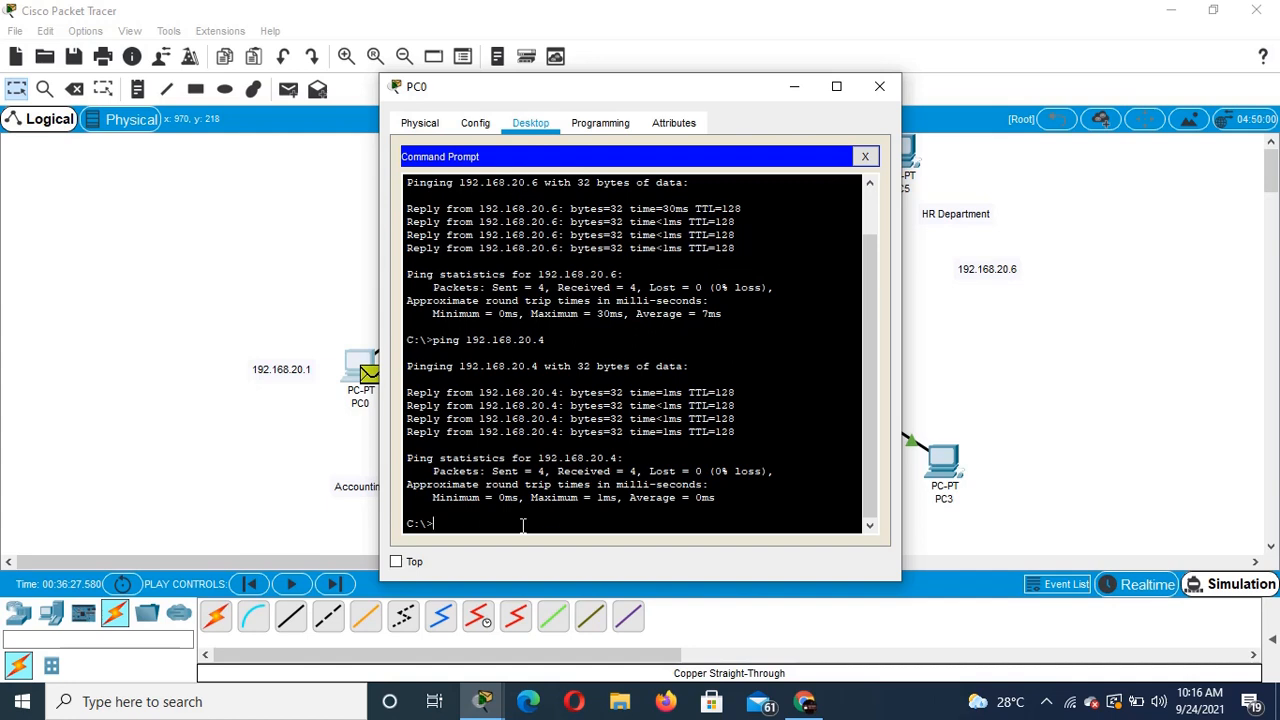
{"action": "key", "text": "Up"}
{"action": "key", "text": "Return"}
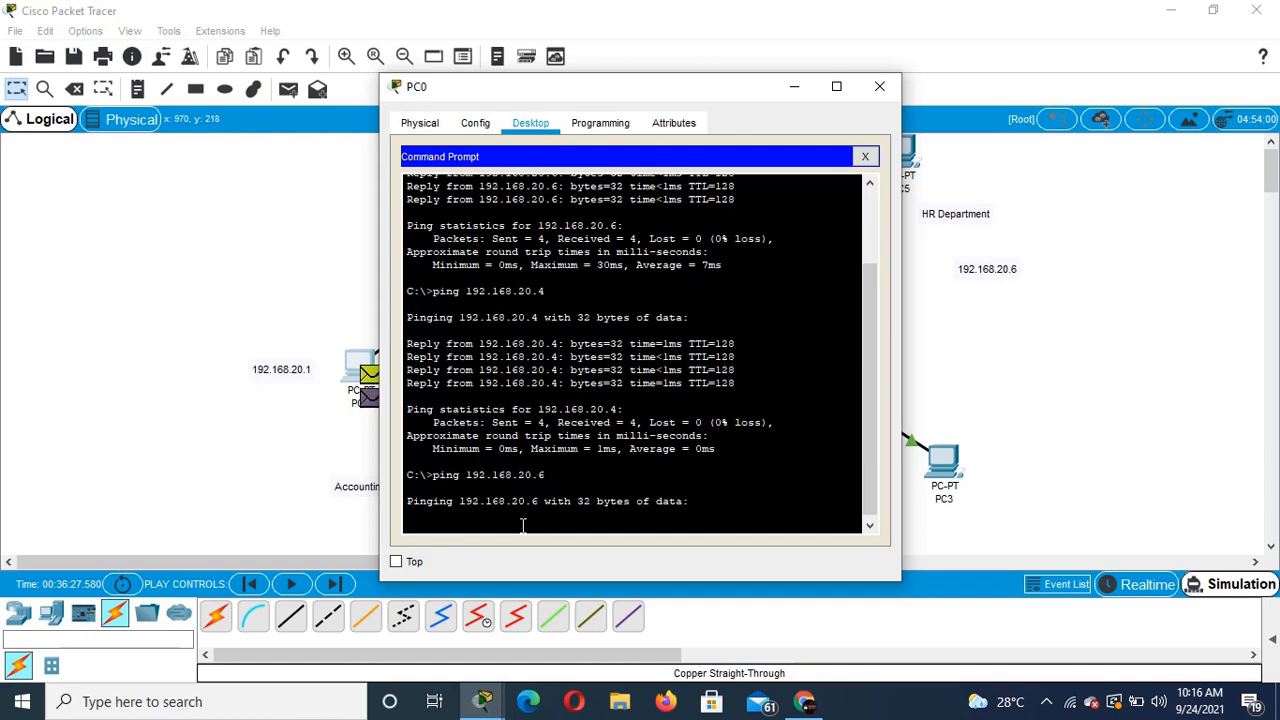
{"action": "left_click", "coordinate": [870, 528]}
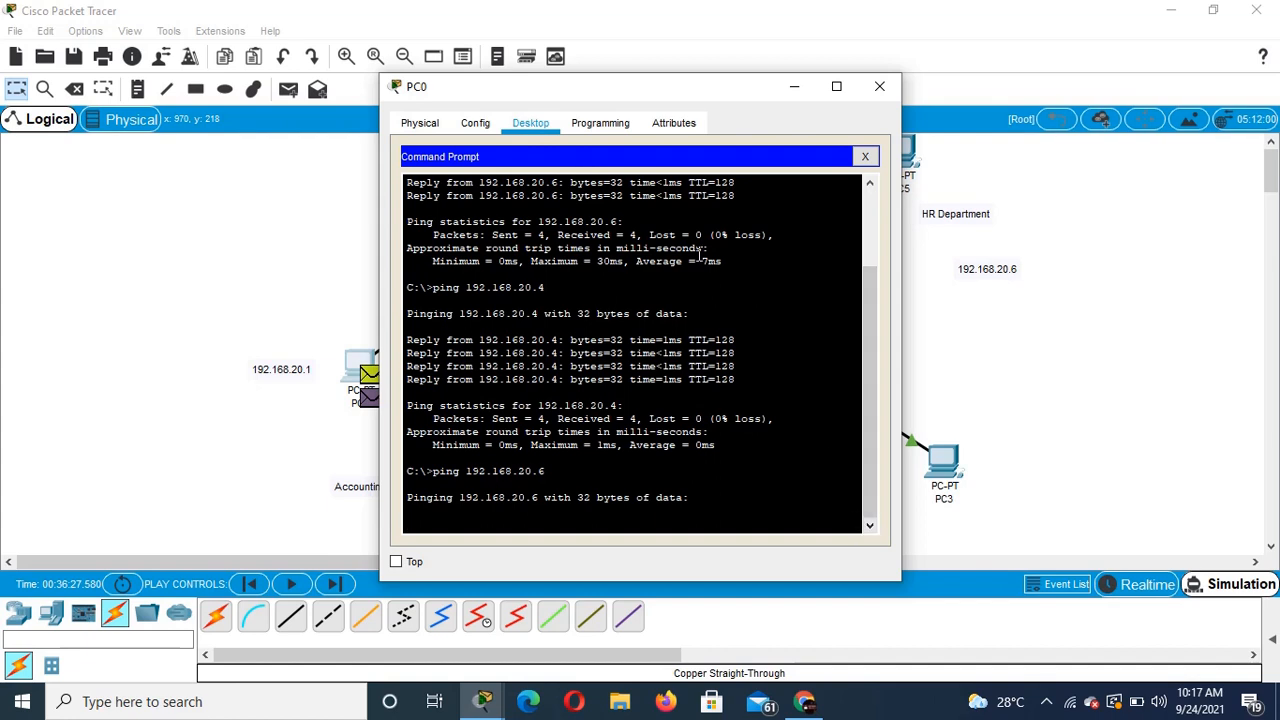
{"action": "left_click", "coordinate": [799, 100]}
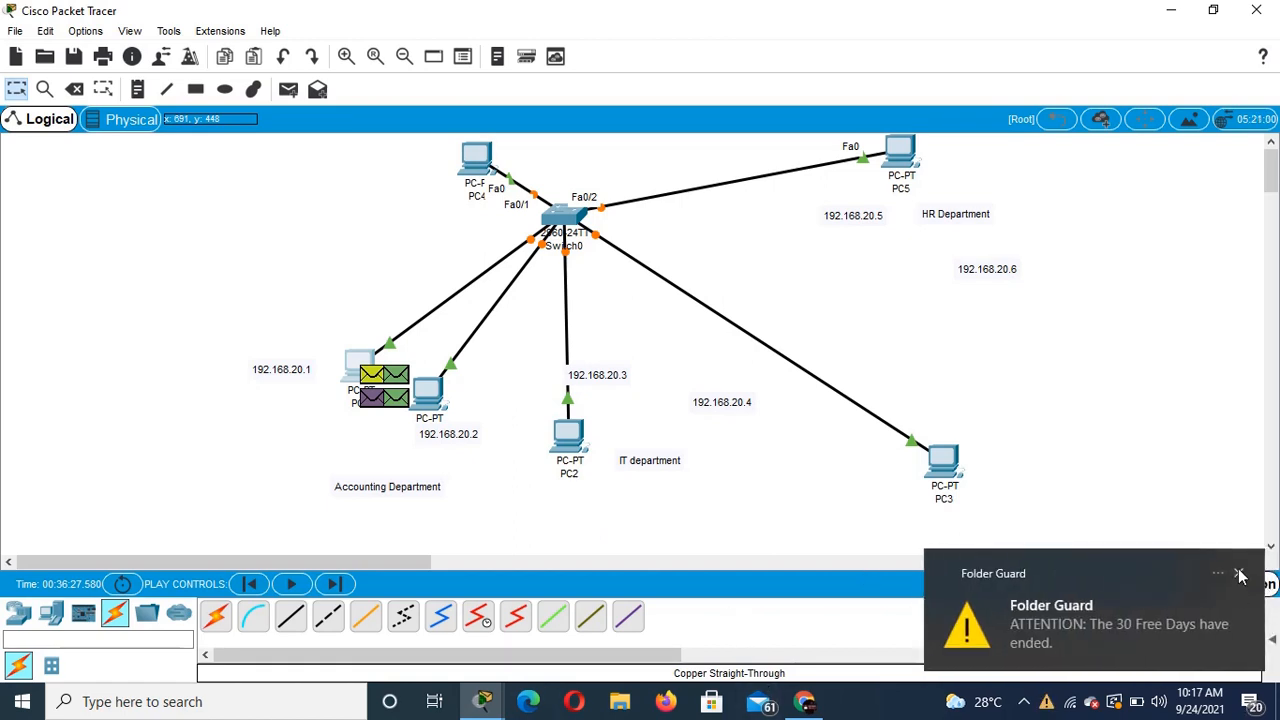
Step: Dismiss the Folder Guard notification and show both the PDU list and the simulation event list
{"action": "left_click", "coordinate": [1238, 573]}
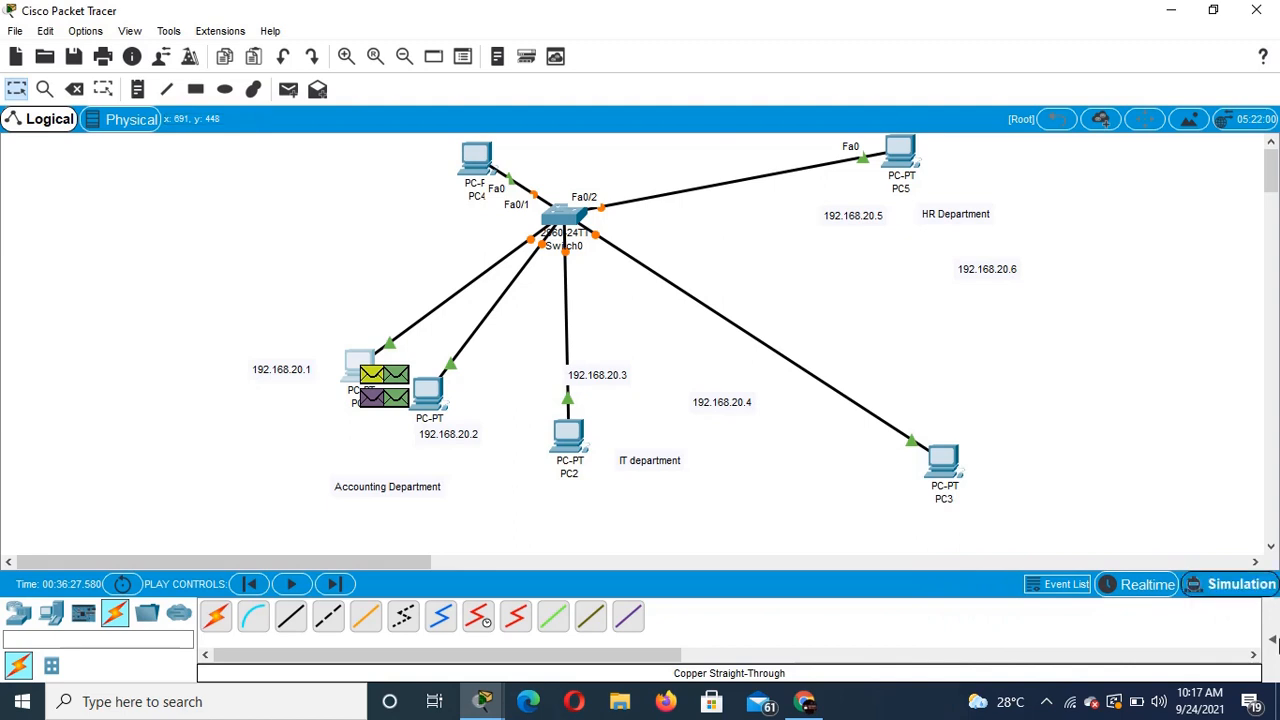
{"action": "left_click", "coordinate": [1273, 642]}
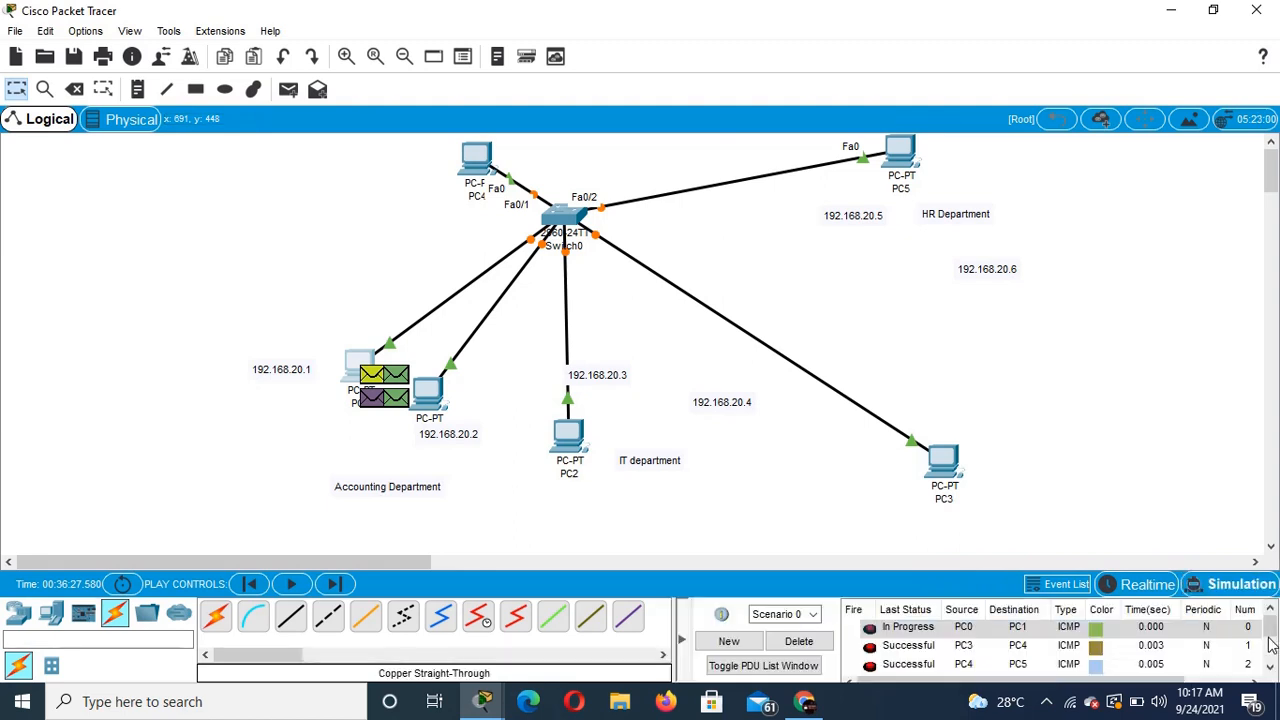
{"action": "left_click", "coordinate": [1240, 584]}
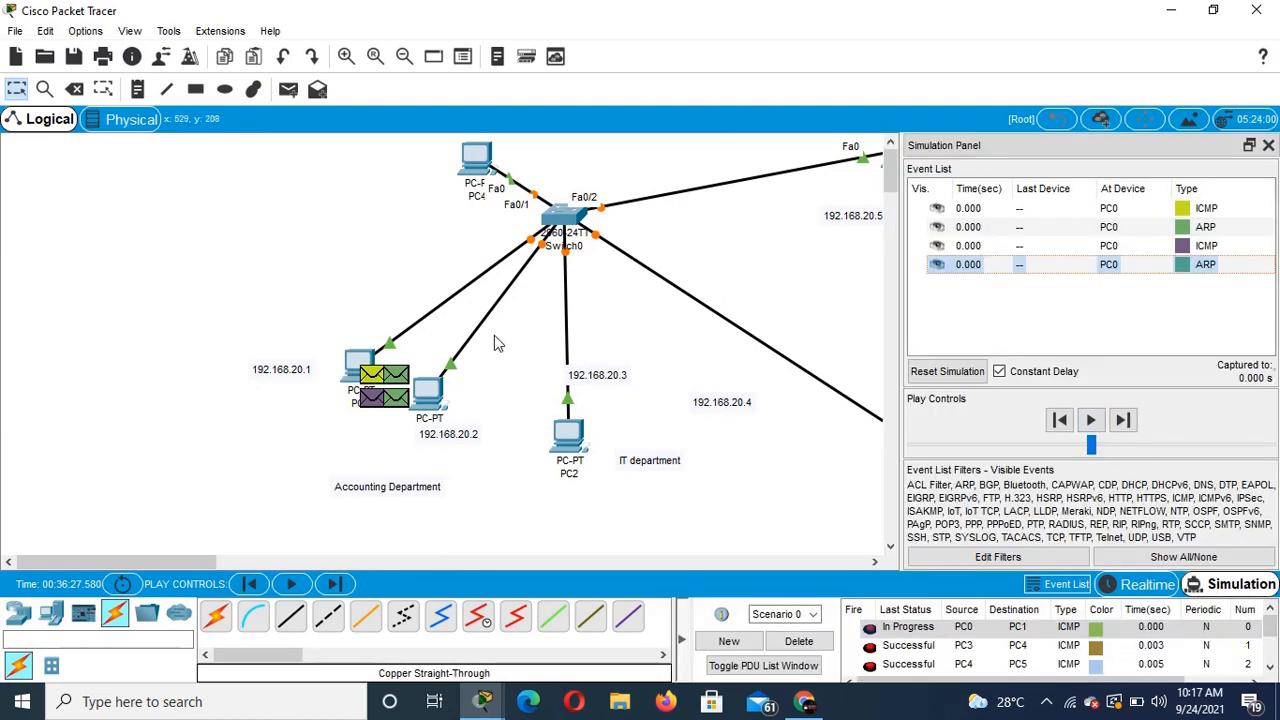
Step: Add a simple PDU from PC0 to PC2 and play the simulation to test traffic between the Accounting and IT VLANs
{"action": "left_click", "coordinate": [290, 98]}
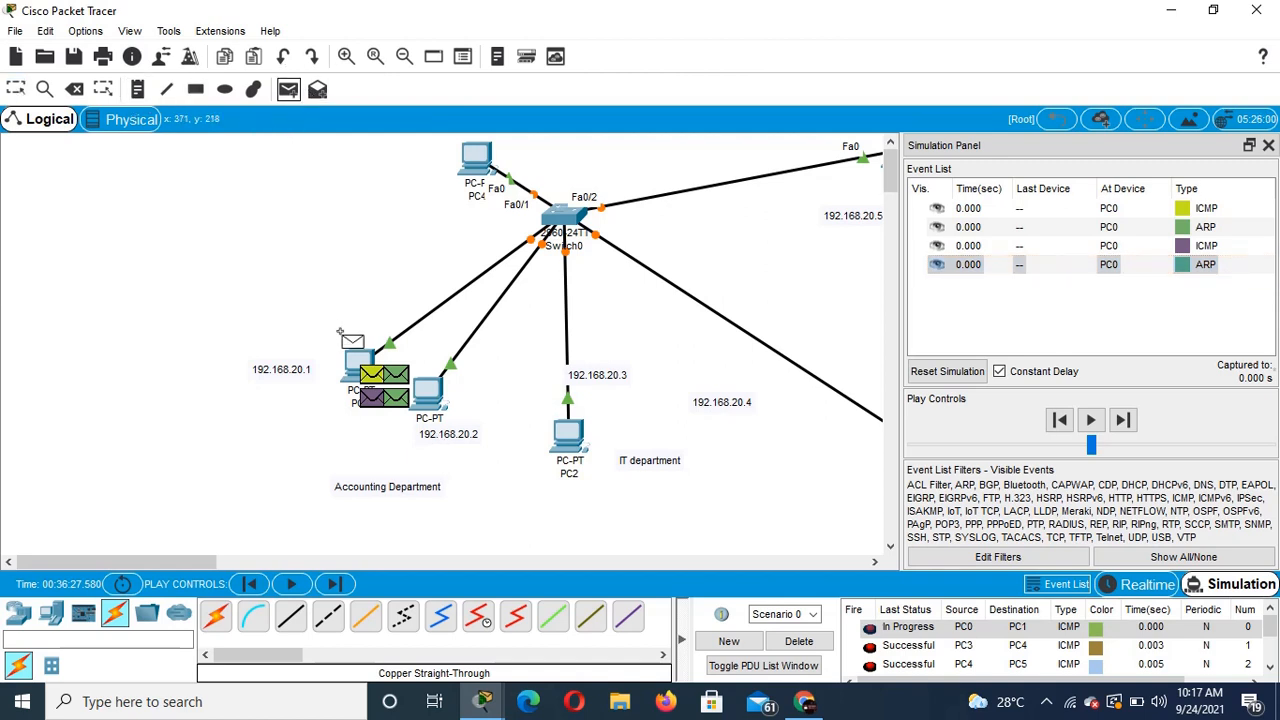
{"action": "left_click", "coordinate": [358, 362]}
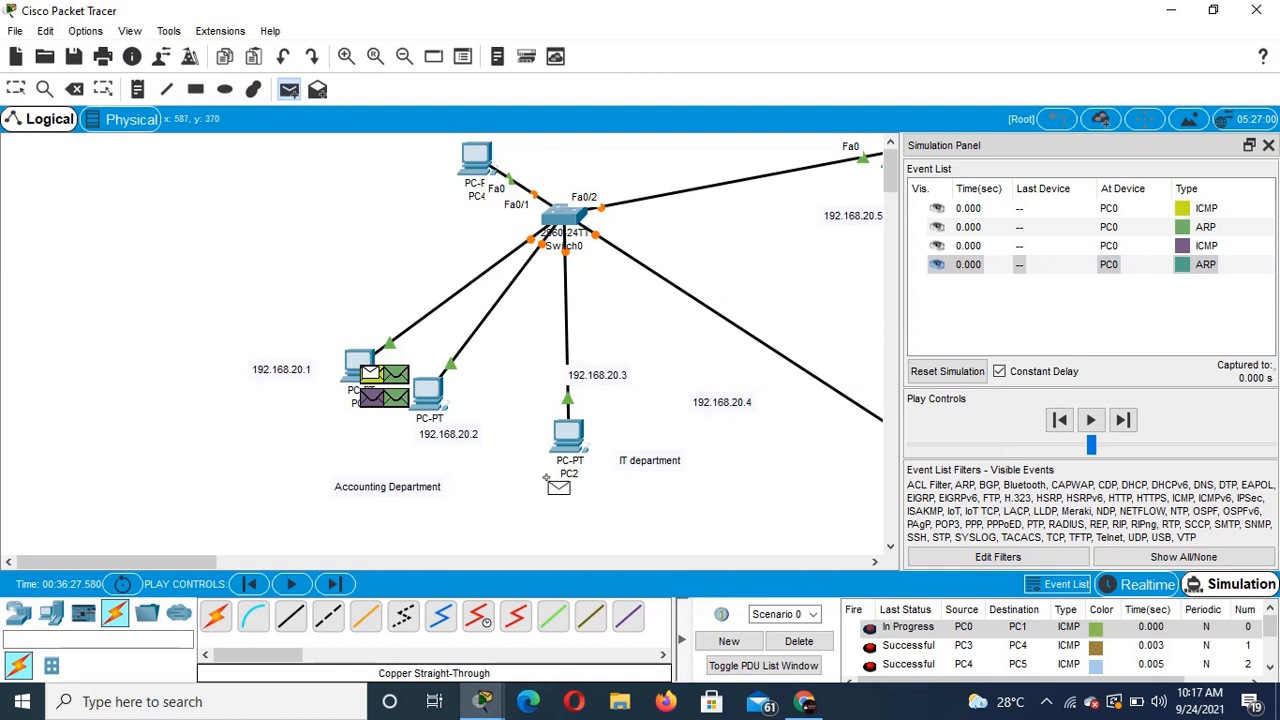
{"action": "left_click", "coordinate": [568, 435]}
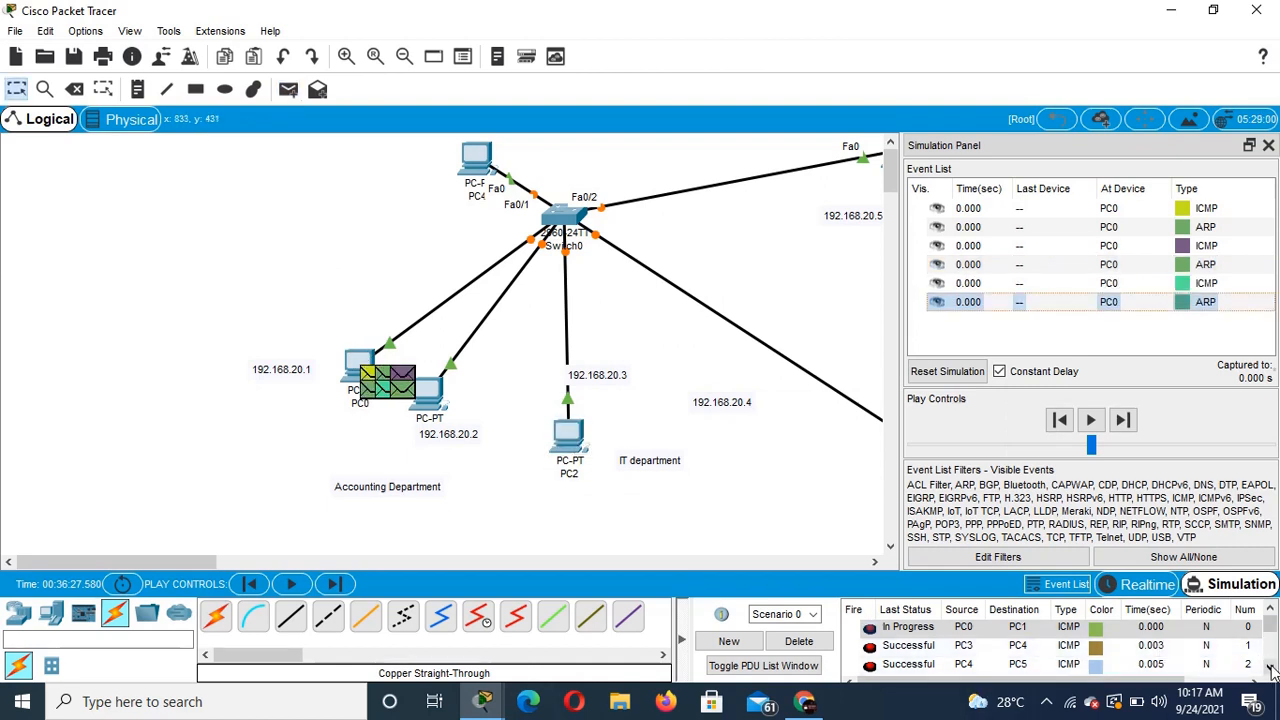
{"action": "scroll", "coordinate": [1272, 670], "scroll_direction": "down", "scroll_amount": 1}
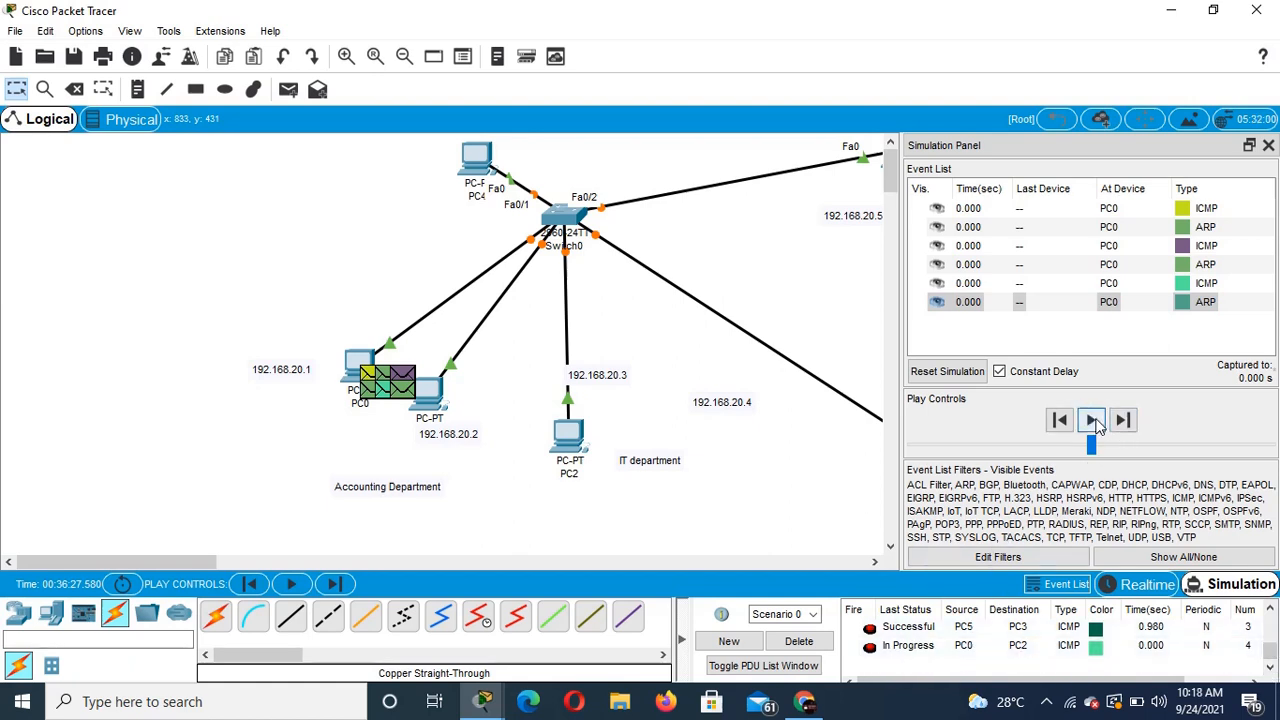
{"action": "left_click", "coordinate": [1097, 424]}
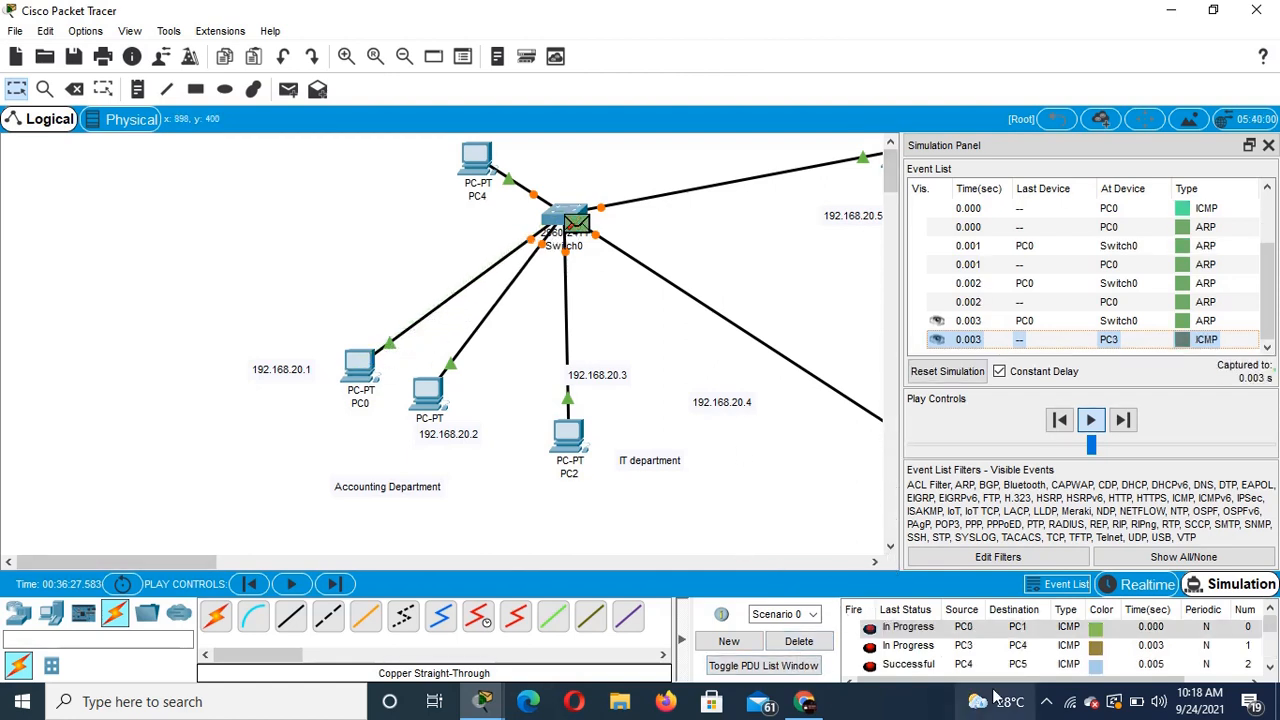
{"action": "left_click", "coordinate": [1046, 703]}
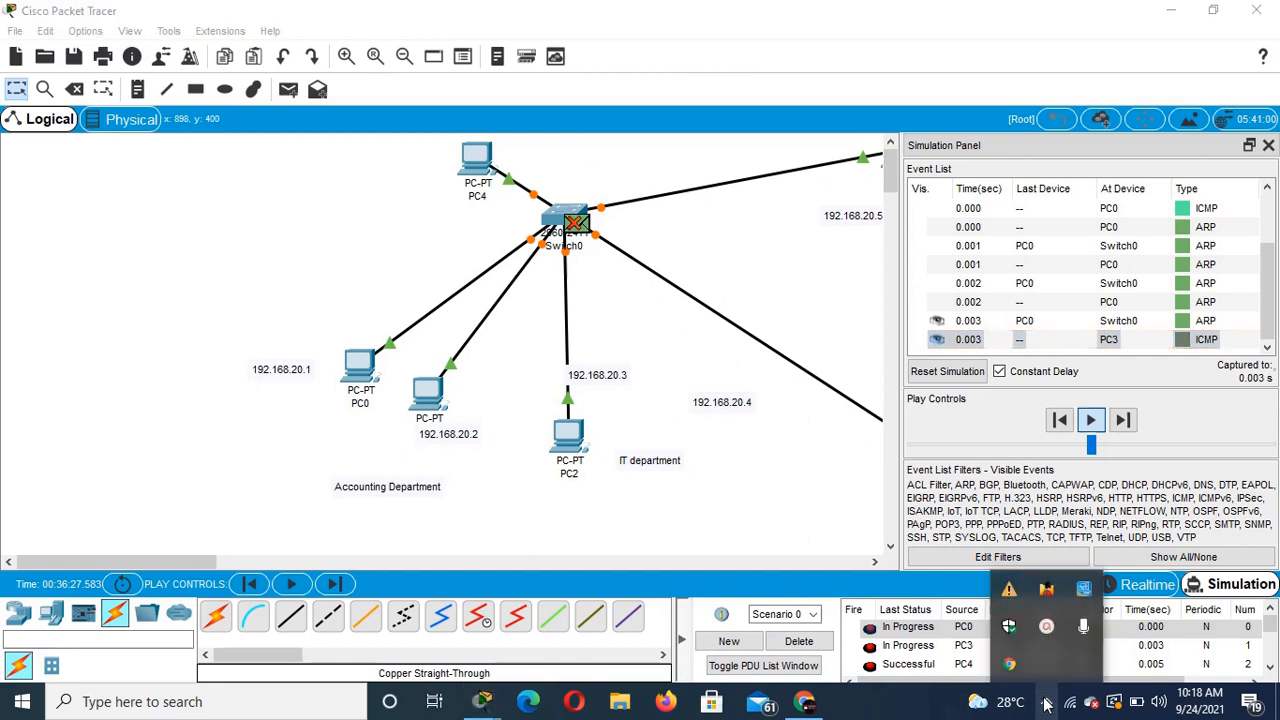
{"action": "left_click", "coordinate": [1048, 628]}
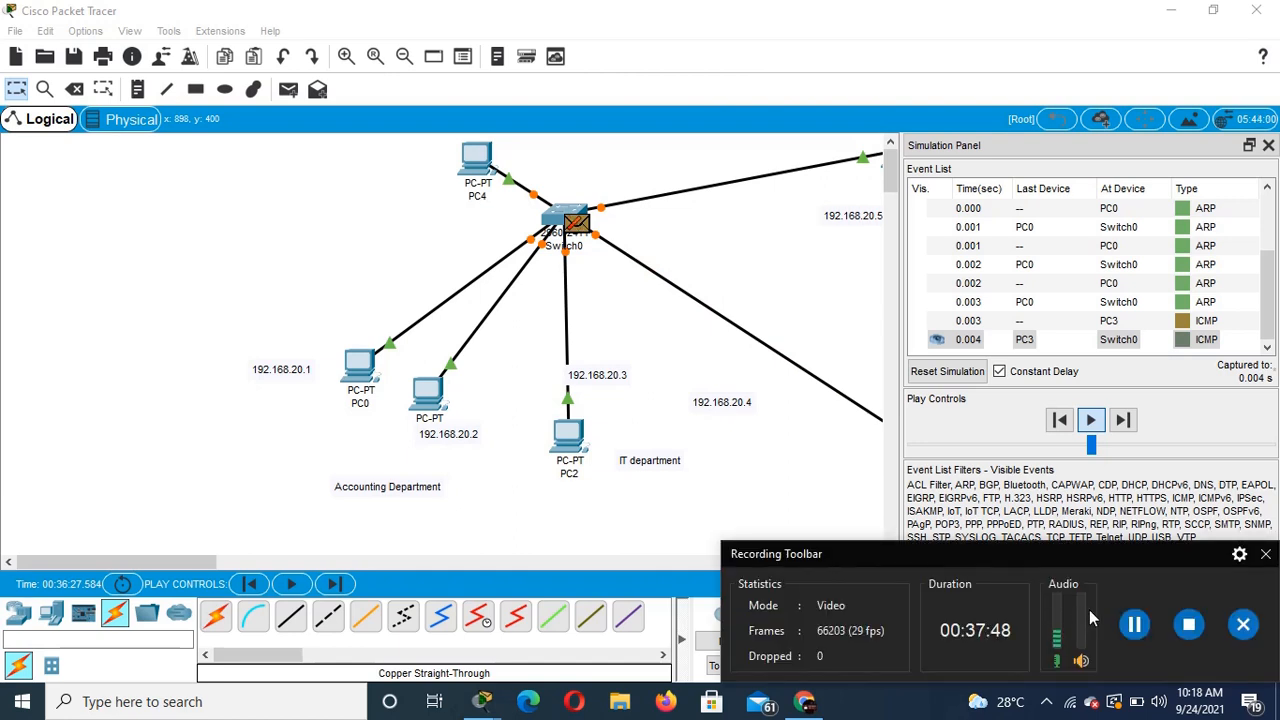